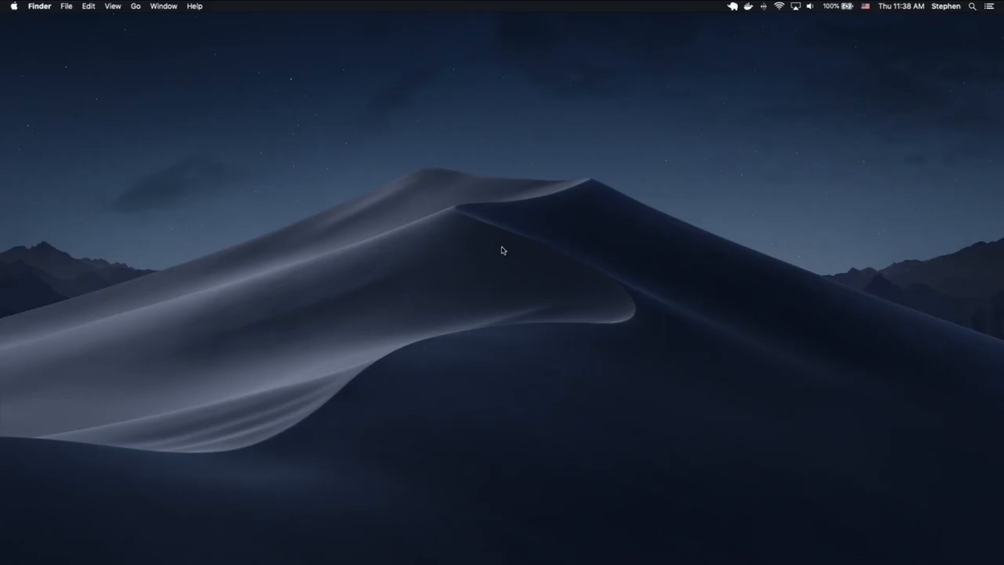
- Launch iTerm2 from Spotlight and move its window to mid-screen
key("super+space")
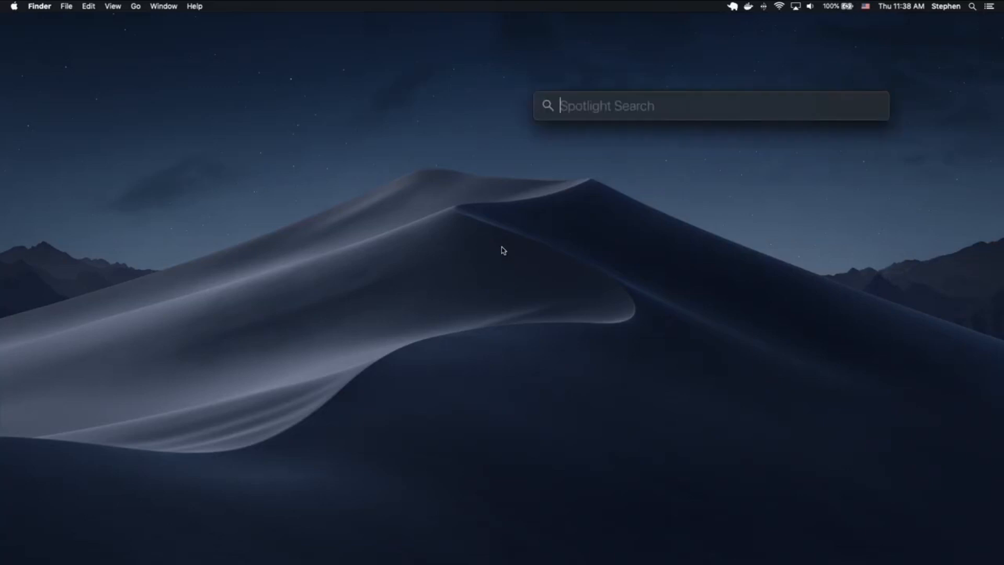
type("iterm")
key("Return")
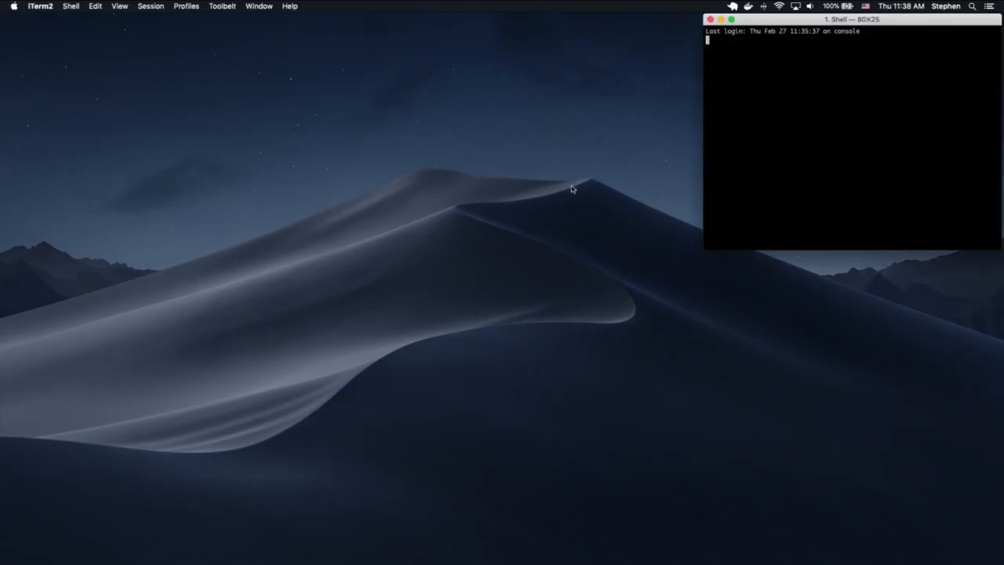
left_click_drag(788, 19, 437, 70)
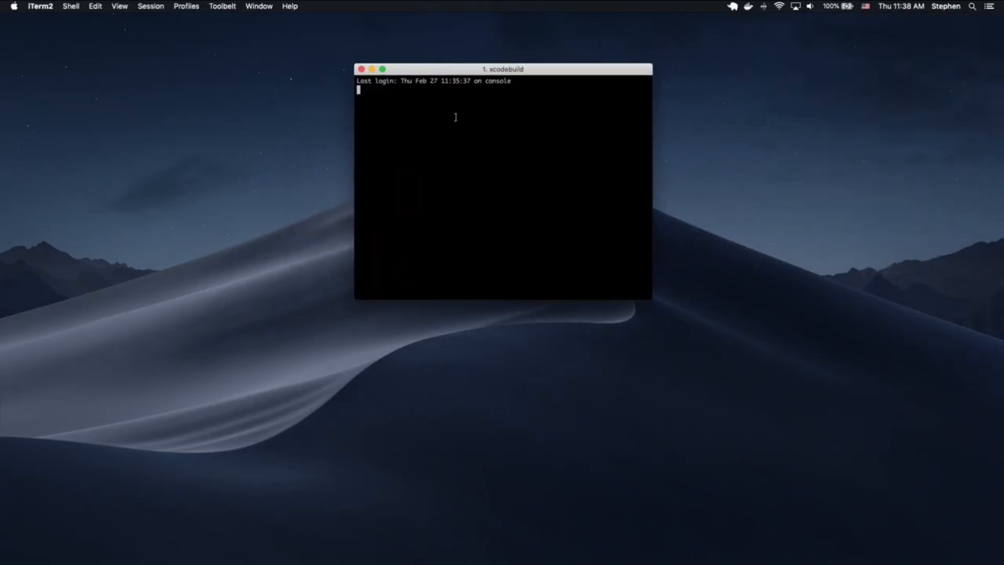
- Change directory through nexusoft and javascript into the projects folder
type("cdnexu")
key("Return")
type("cd j")
key("Tab")
key("Return")
type("cd projects/")
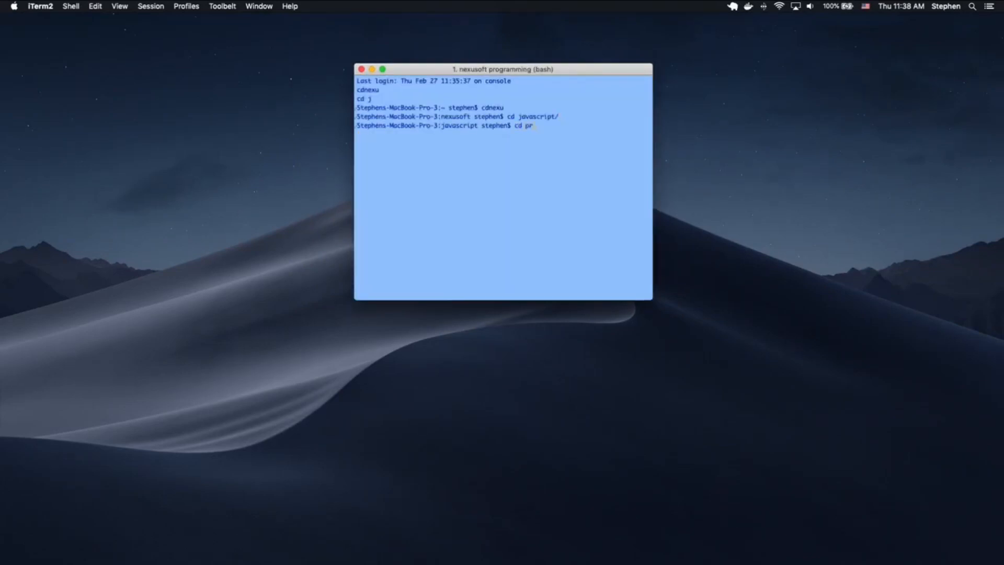
key("Return")
- List the projects, enter demoapi, clear the screen and run 'code .'
type("ls")
key("Return")
type("cd de")
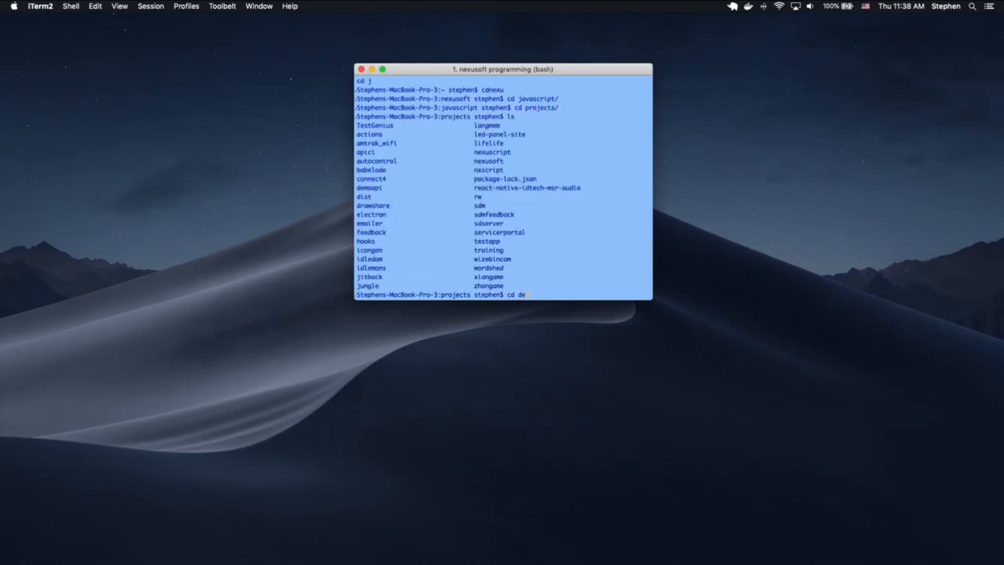
type("moapi")
key("Return")
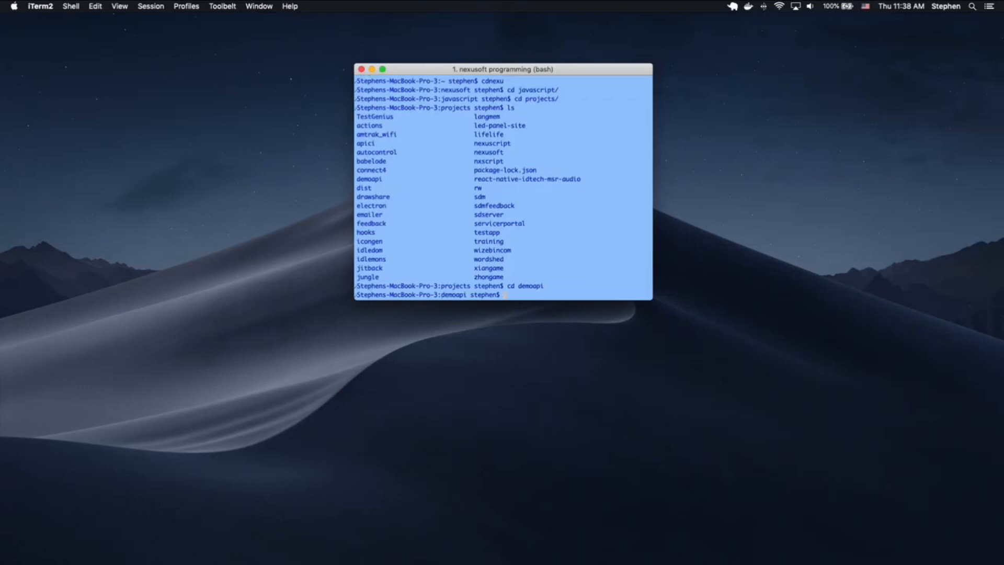
key("ctrl+l")
type("code .")
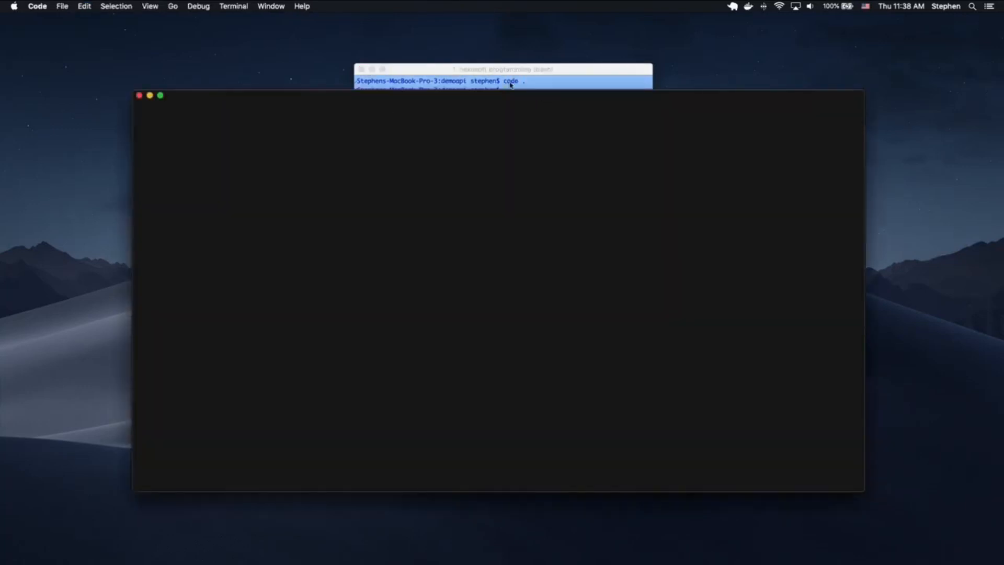
- Maximize VS Code to full screen and open package.json
left_click_drag(469, 96, 401, 73)
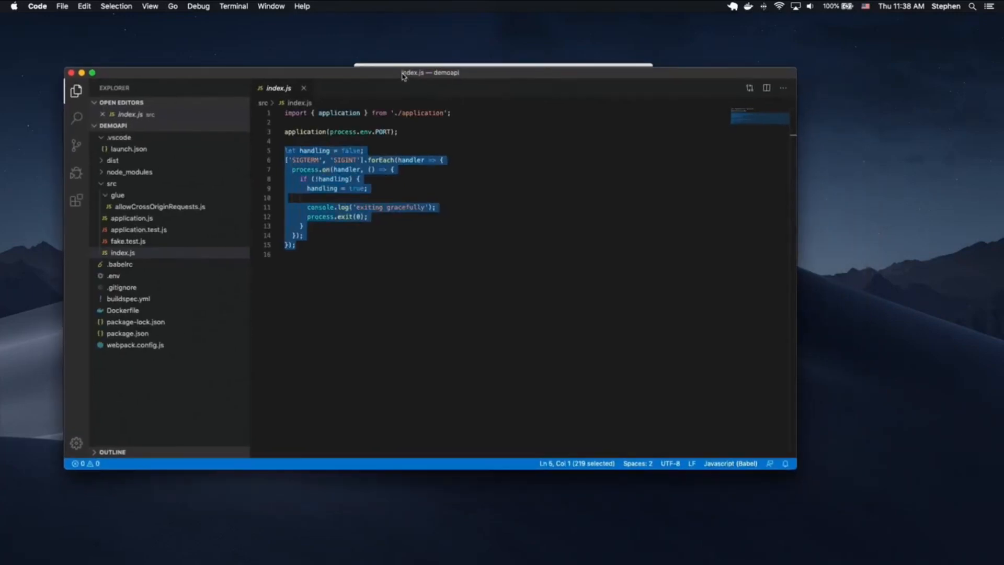
double_click(389, 74)
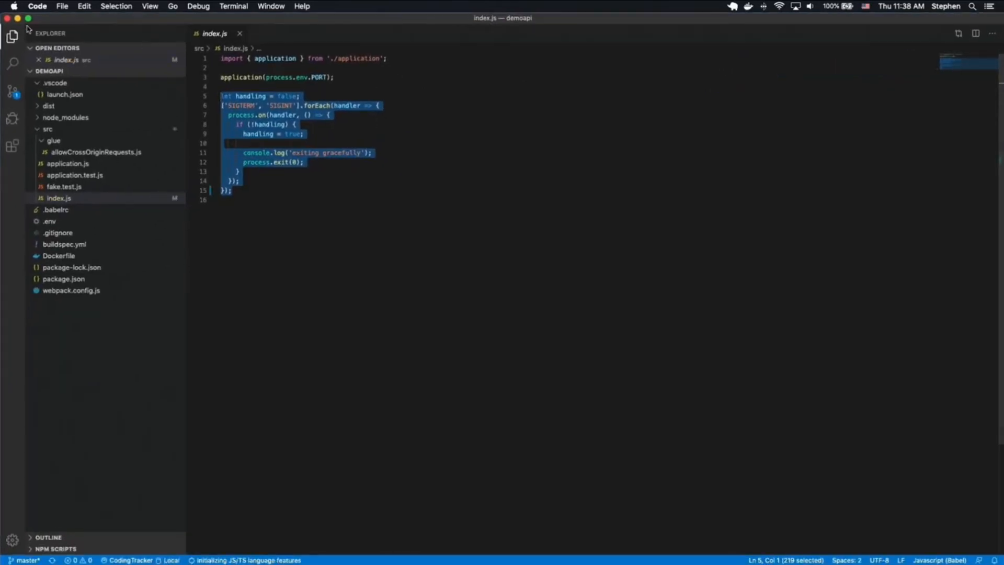
key("ctrl+super+f")
left_click(325, 155)
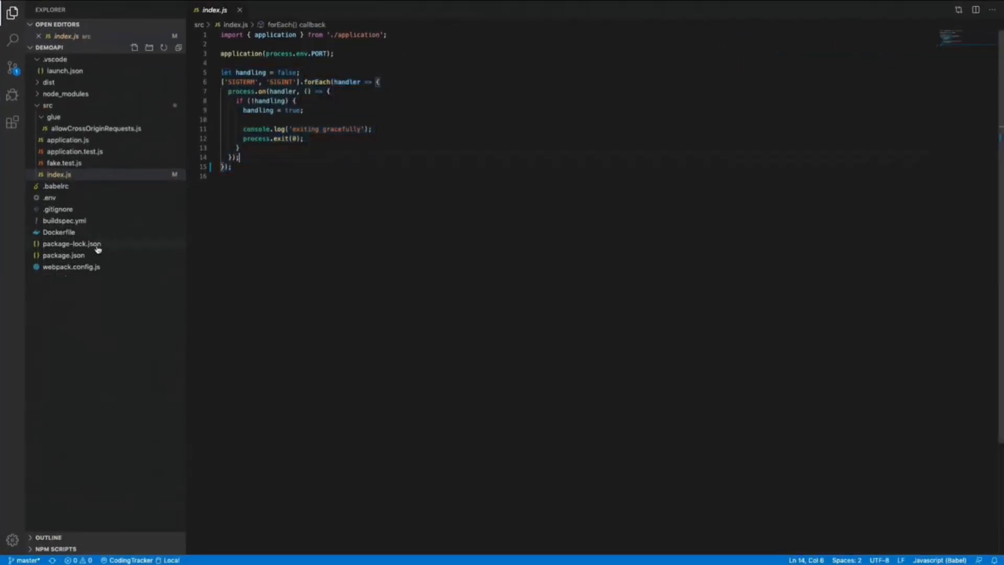
left_click(66, 254)
- Review package.json's nodemon and production scripts, then webpack.config.js's target "node"
left_click(370, 222)
left_click_drag(232, 91, 320, 128)
left_click(320, 128)
double_click(286, 100)
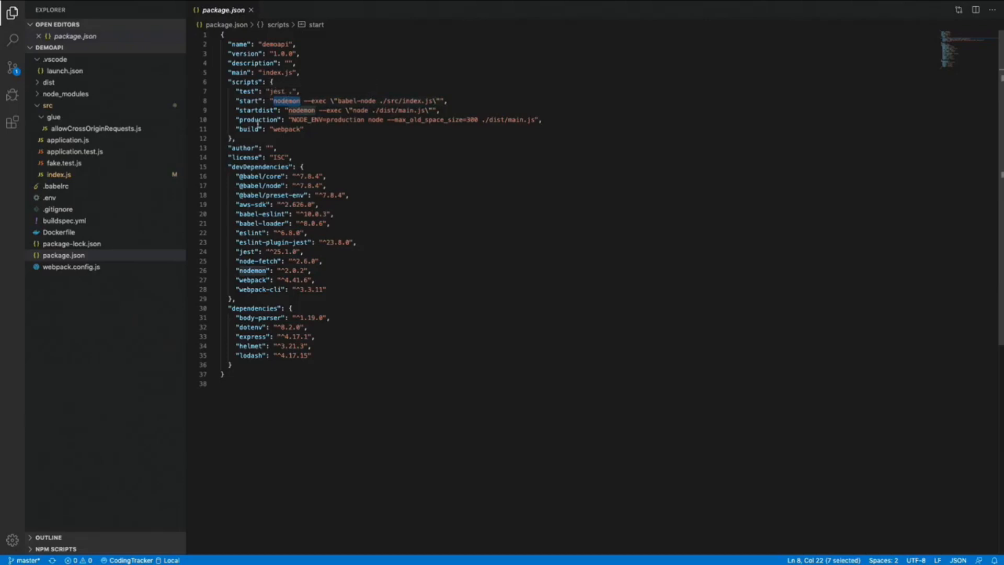
double_click(258, 120)
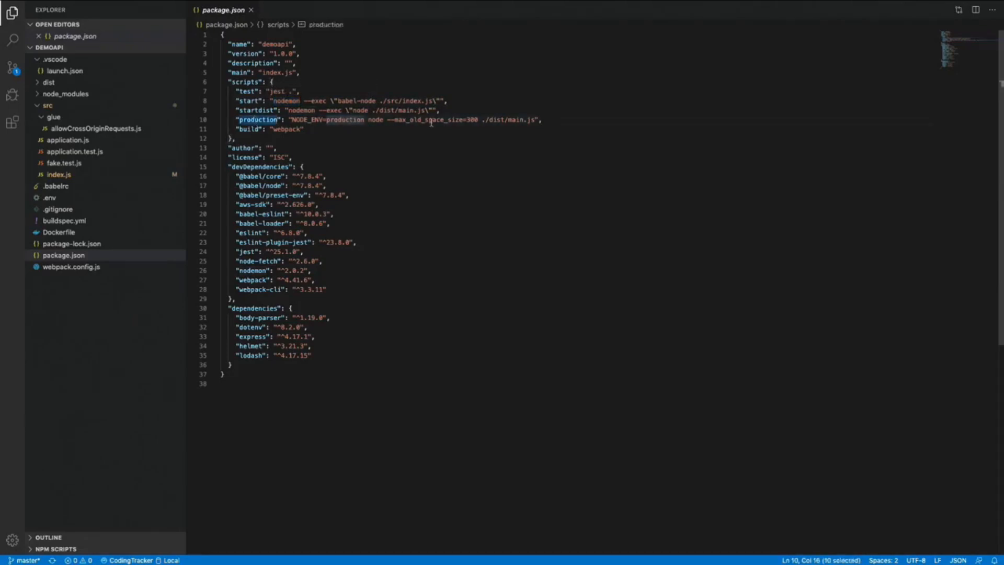
left_click_drag(536, 121, 293, 121)
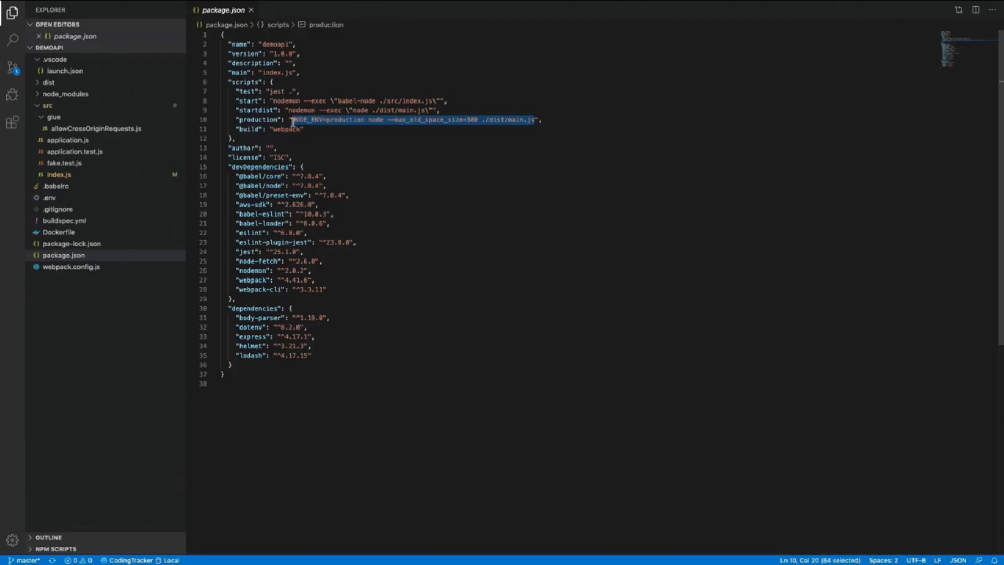
left_click_drag(294, 121, 292, 121)
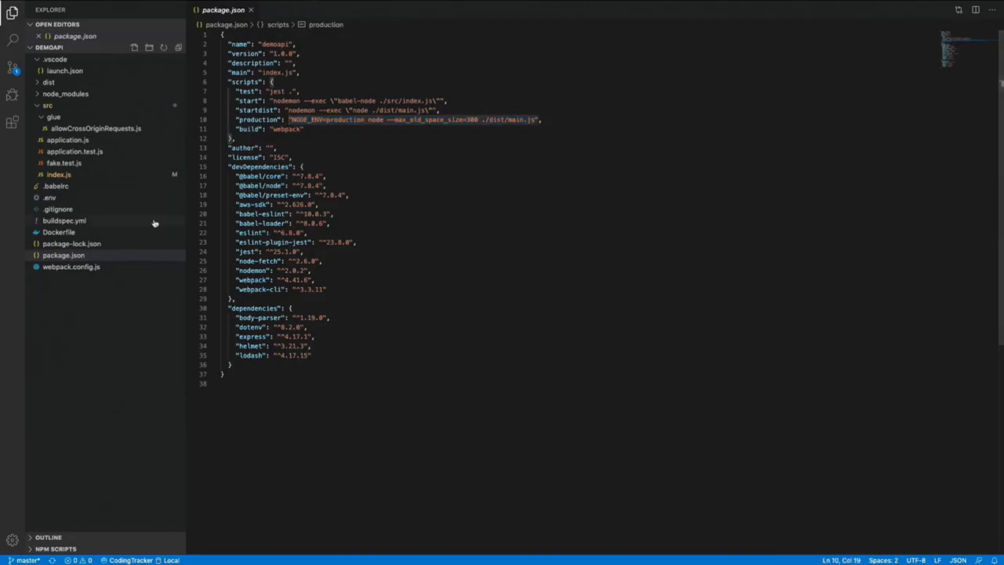
left_click(78, 267)
left_click_drag(282, 54, 227, 54)
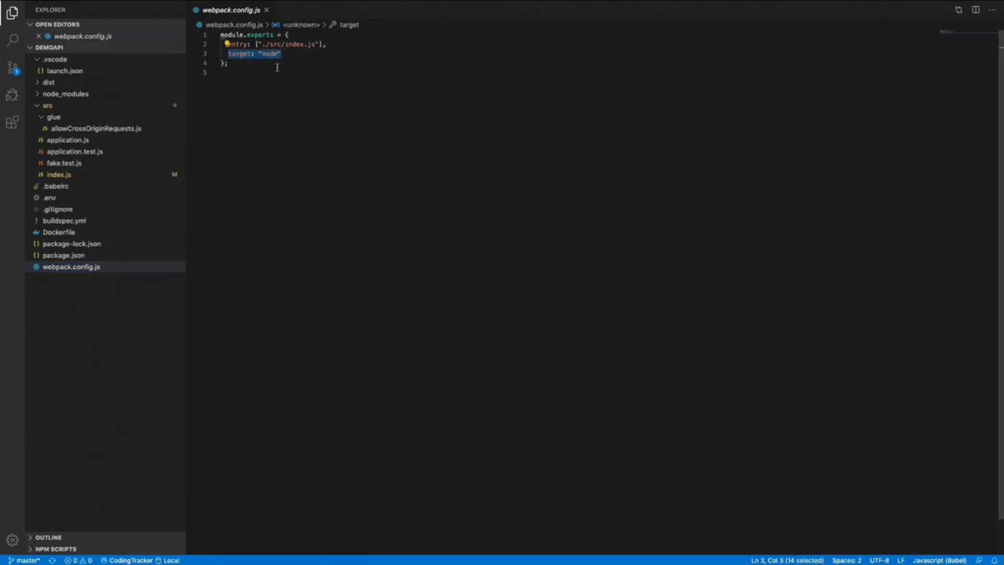
- Highlight webpack's entry setting and peek at main.js inside the dist folder
left_click_drag(326, 44, 228, 44)
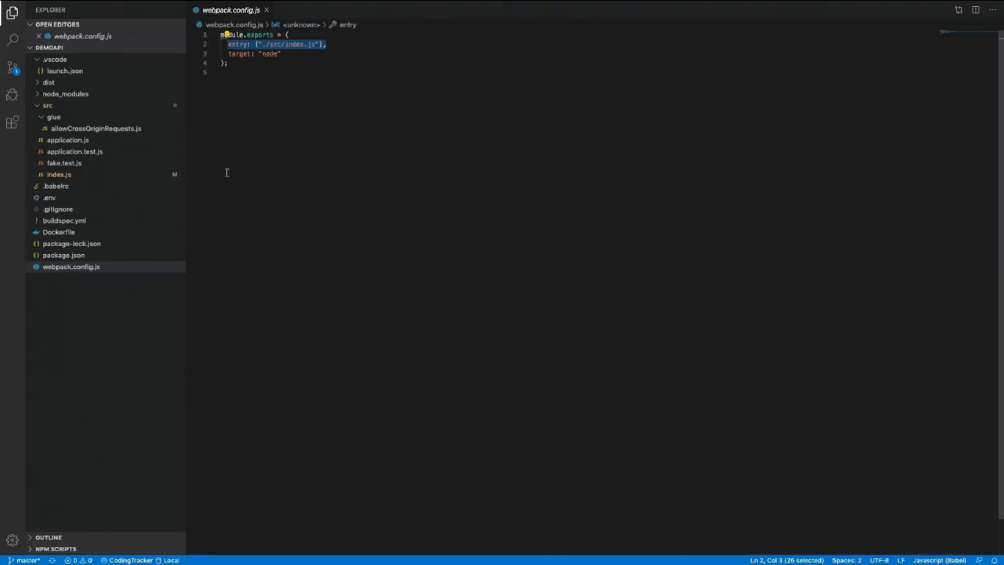
left_click(47, 82)
left_click(48, 83)
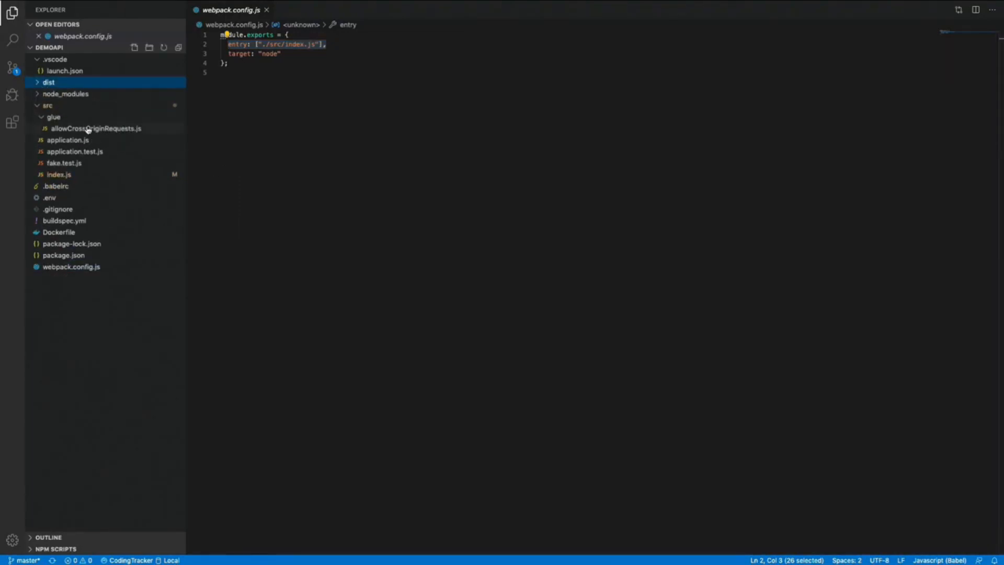
- Check that .gitignore excludes /dist/, recheck dist, and return to package.json
left_click(69, 210)
left_click(292, 111)
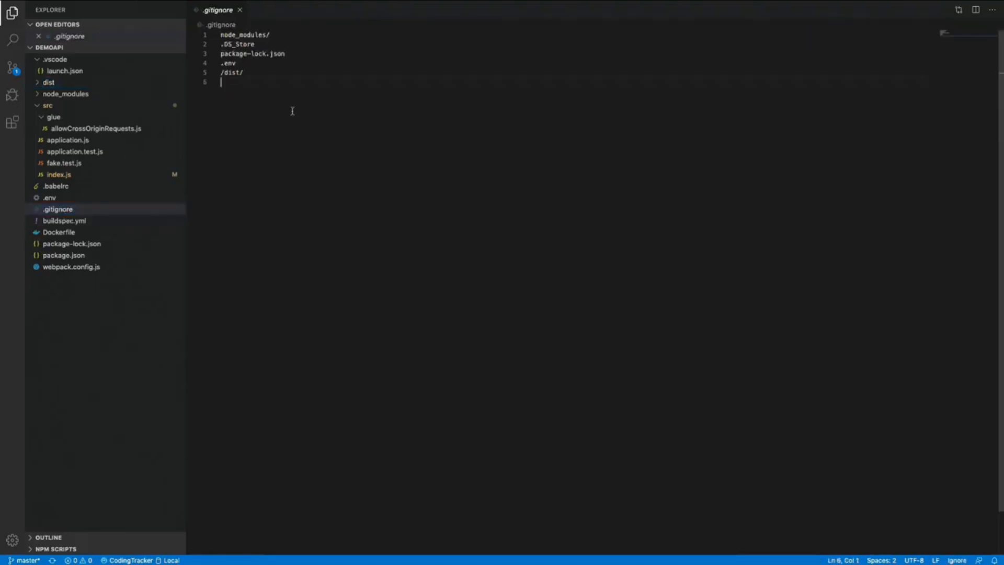
left_click(53, 83)
left_click(54, 83)
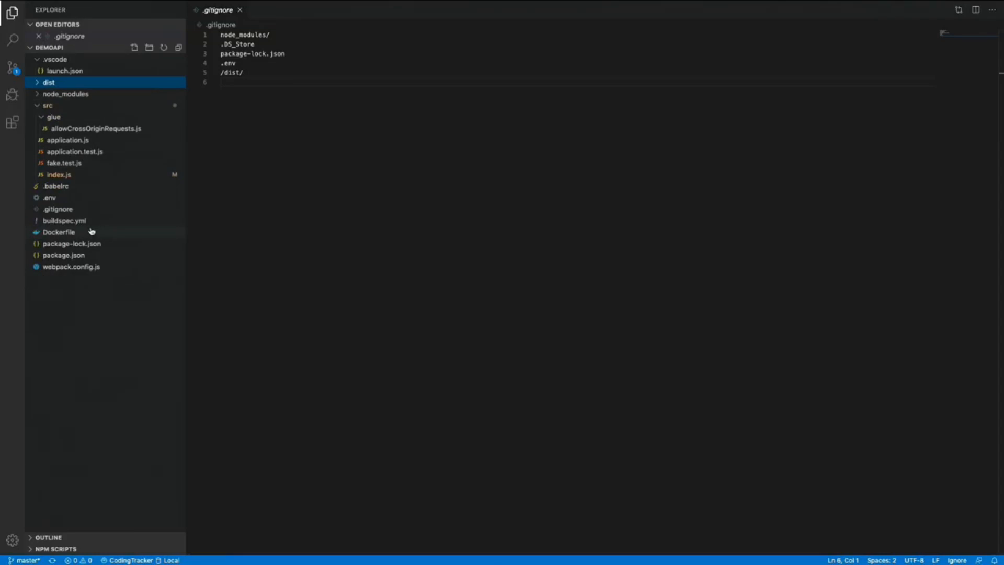
left_click(81, 256)
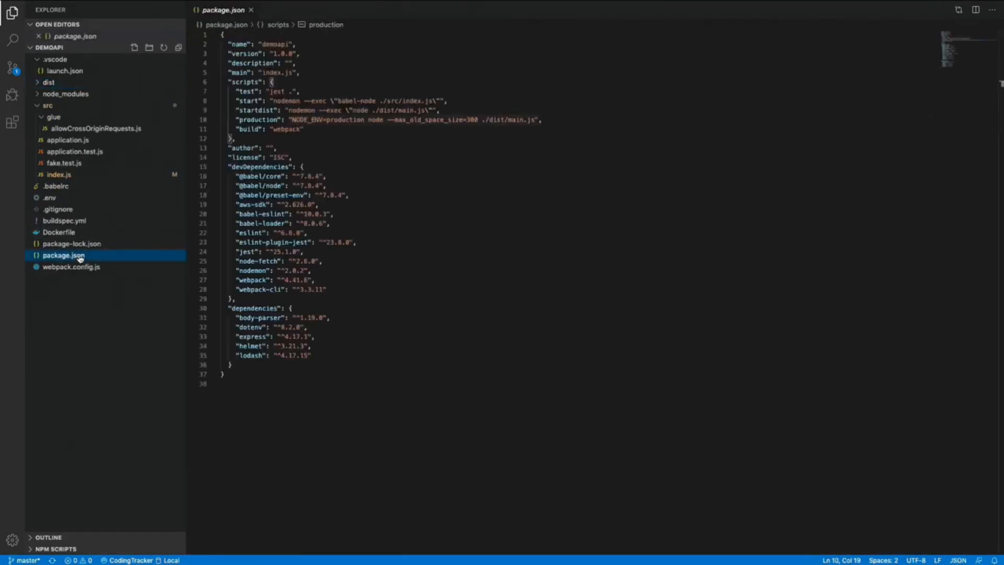
- Open the Dockerfile and highlight the node 13.8.0-alpine base image tag
left_click(62, 233)
left_click_drag(258, 35, 320, 36)
left_click(315, 35)
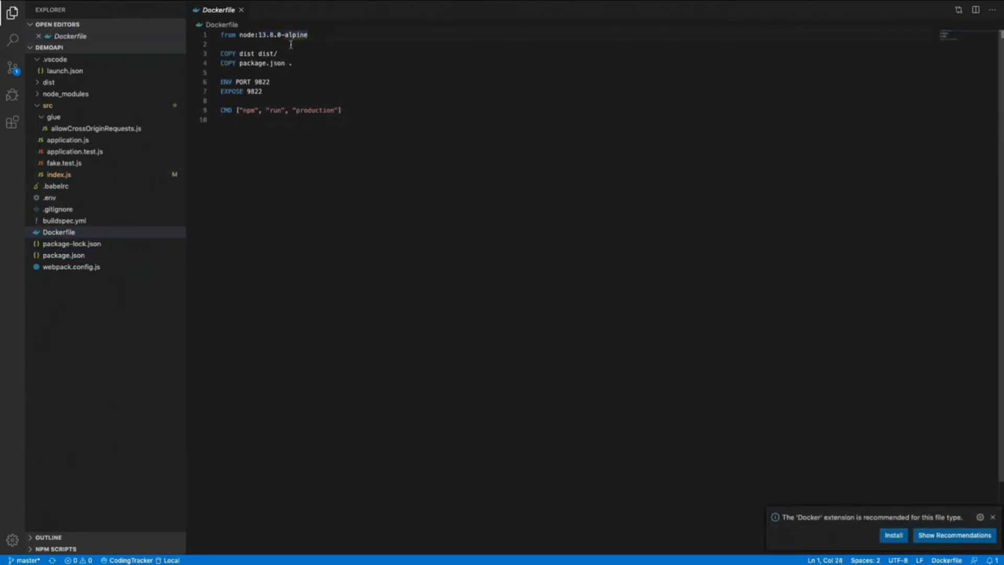
left_click_drag(258, 35, 281, 36)
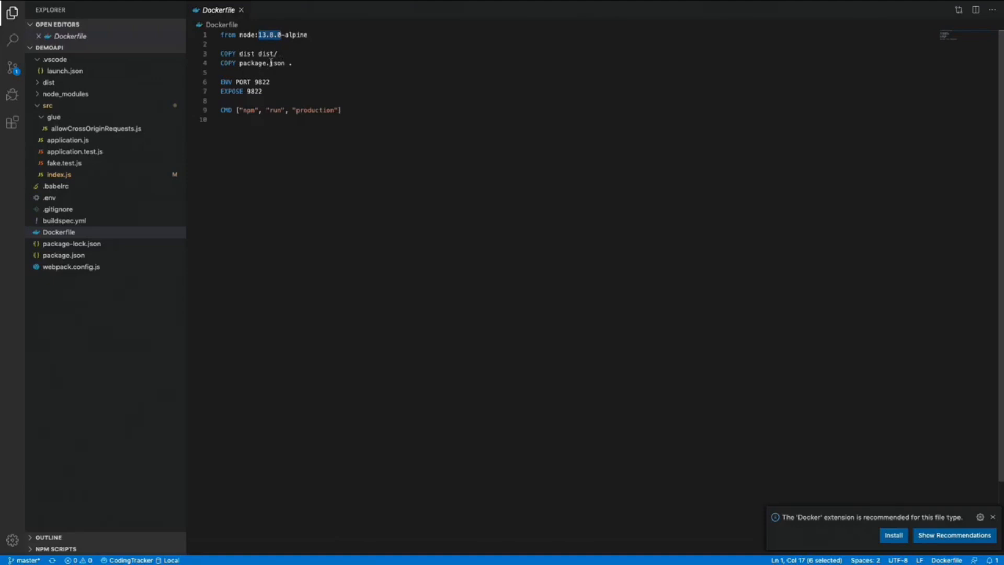
- Highlight the copied dist folder, the exposed port 9822 and the CMD line
double_click(243, 53)
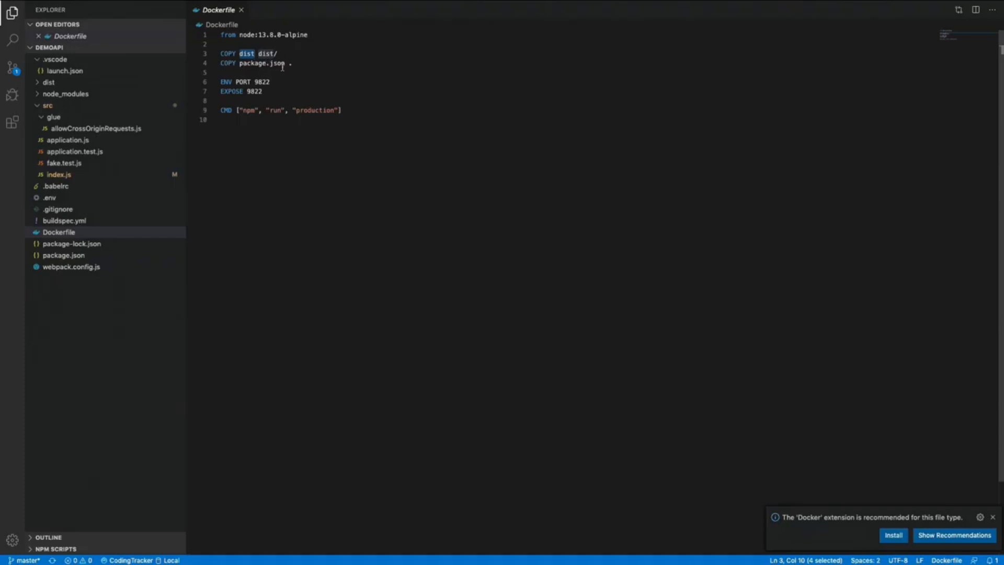
left_click(266, 81)
double_click(266, 81)
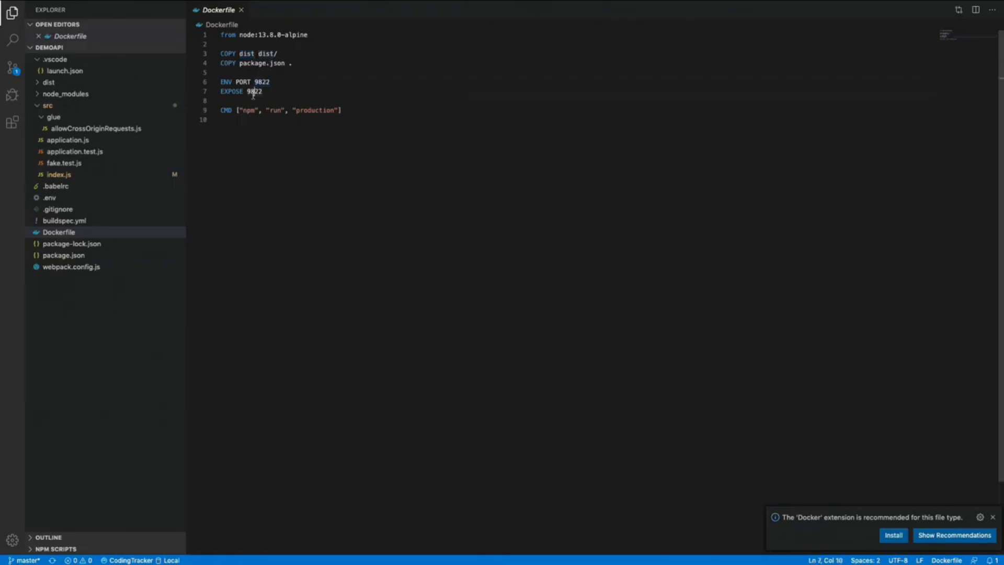
left_click_drag(348, 111, 201, 112)
left_click(250, 119)
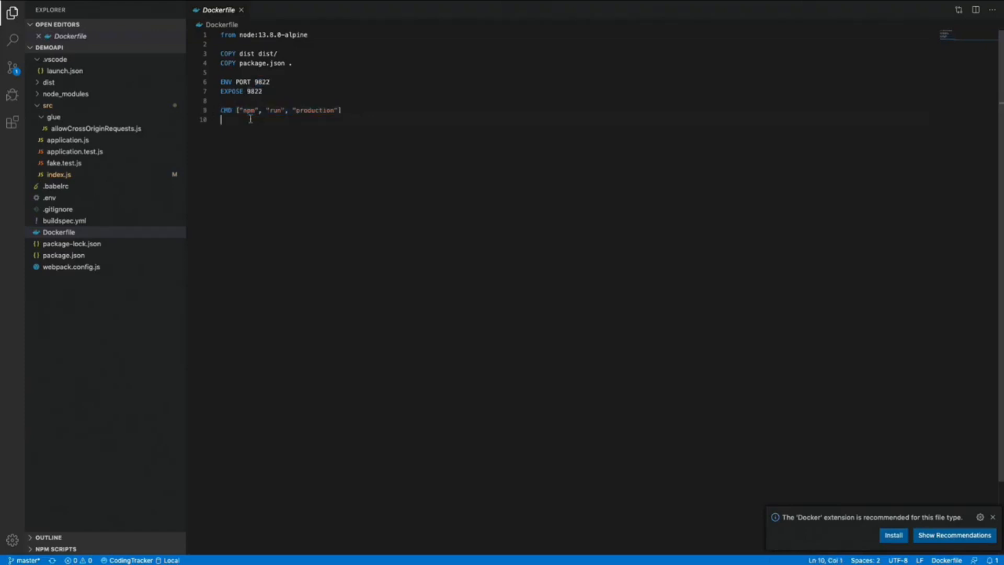
left_click(69, 175)
double_click(235, 54)
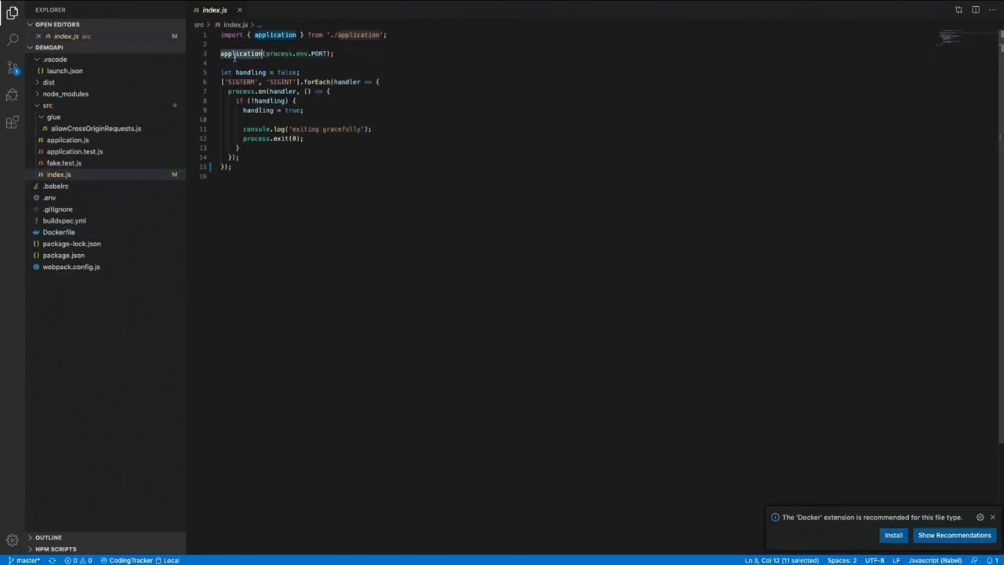
key("F12")
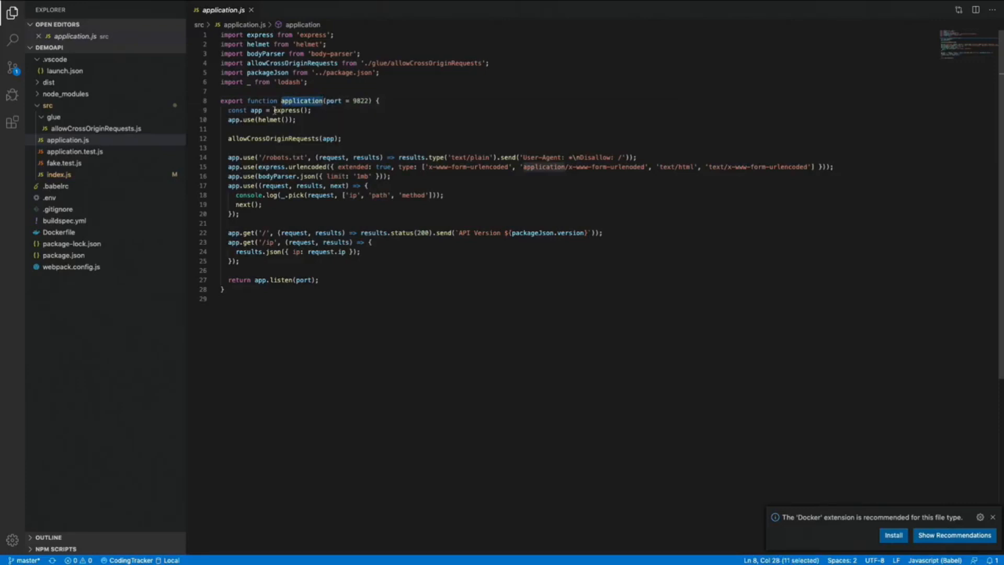
double_click(259, 111)
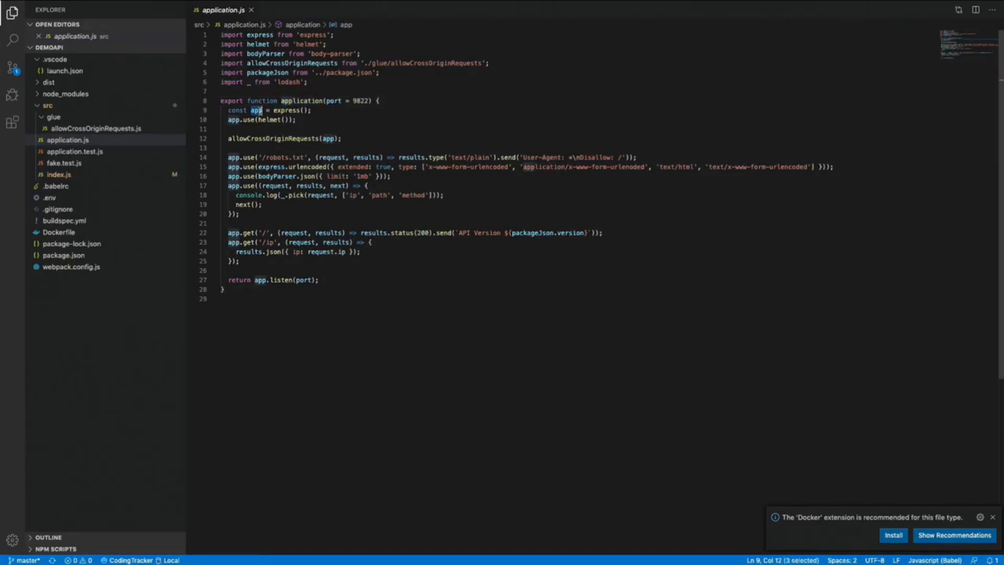
left_click_drag(257, 120, 288, 121)
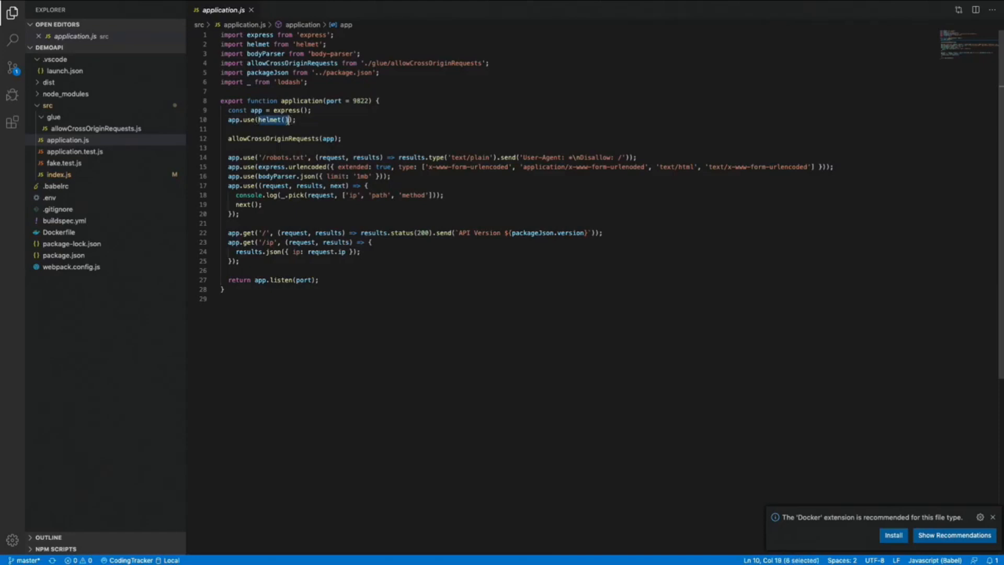
double_click(264, 138)
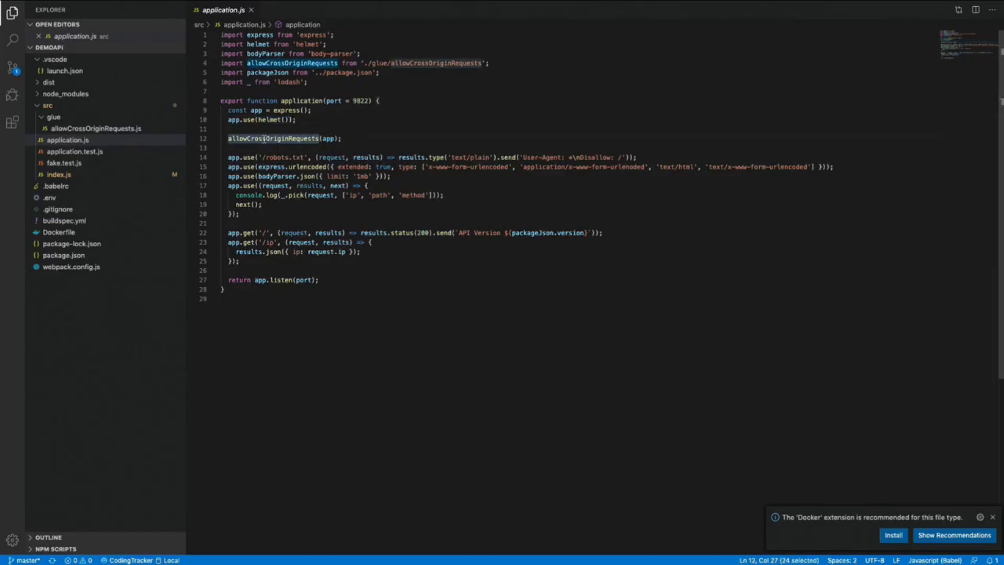
left_click(242, 158)
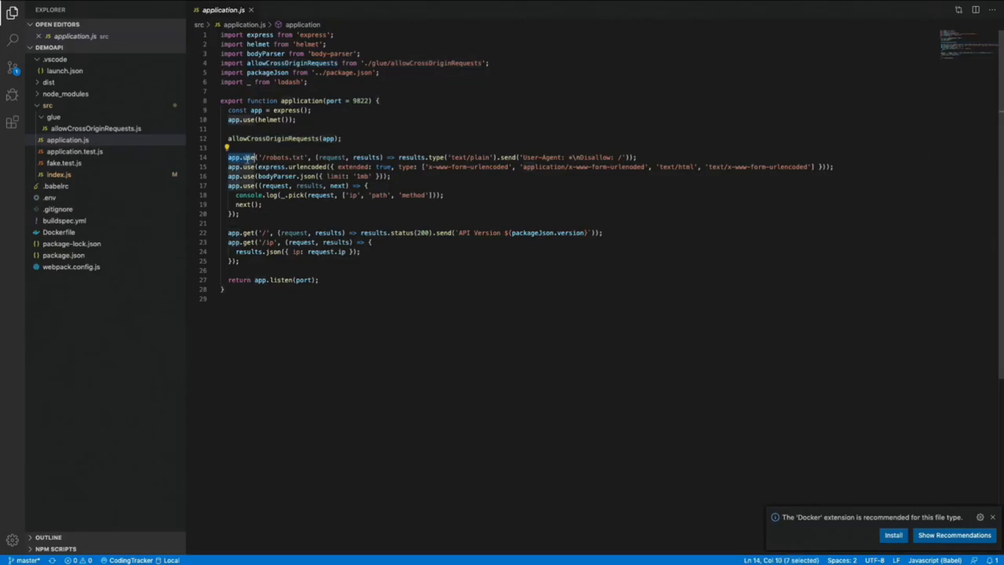
double_click(281, 157)
left_click_drag(281, 158, 300, 158)
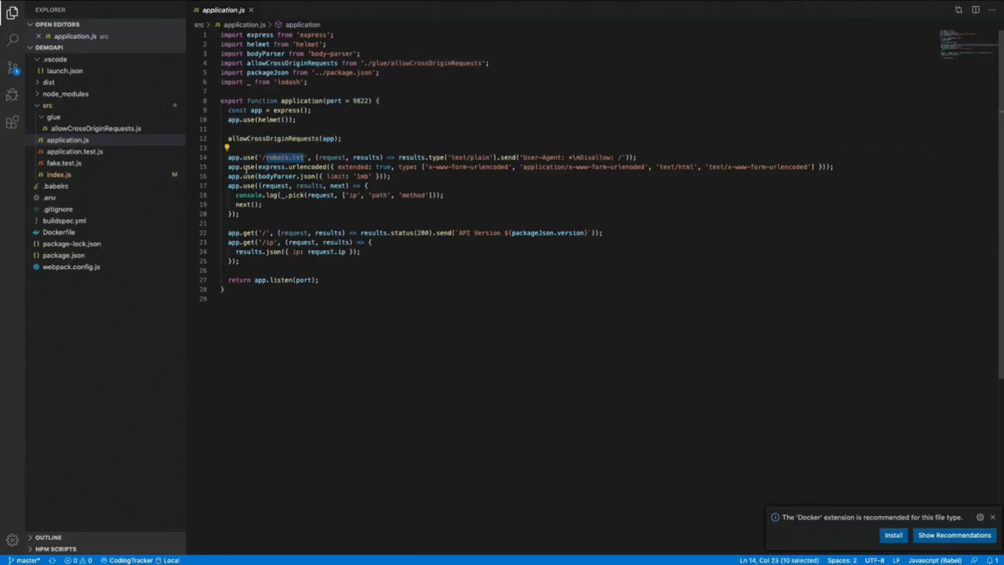
left_click_drag(229, 167, 396, 176)
left_click_drag(228, 186, 256, 260)
double_click(319, 196)
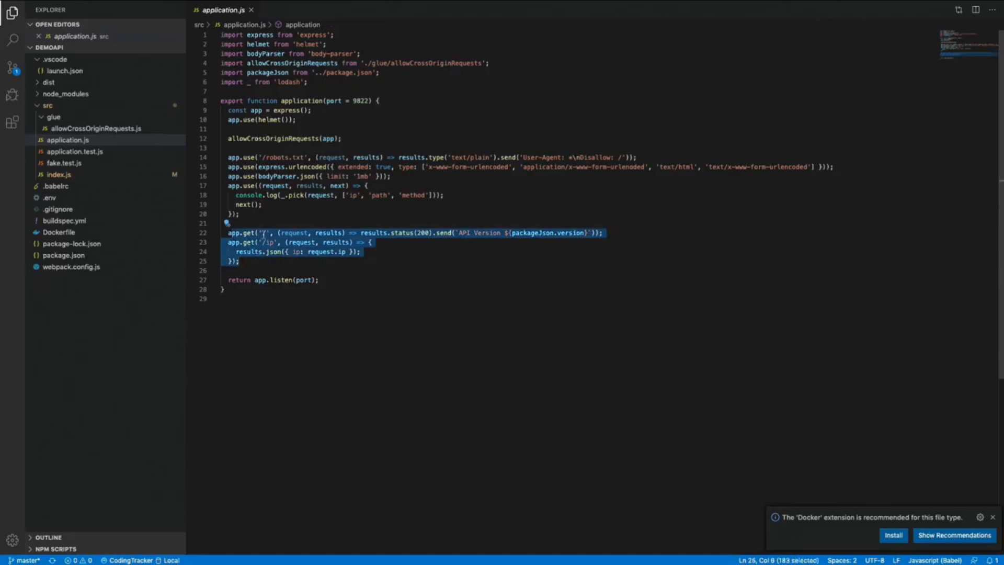
double_click(265, 235)
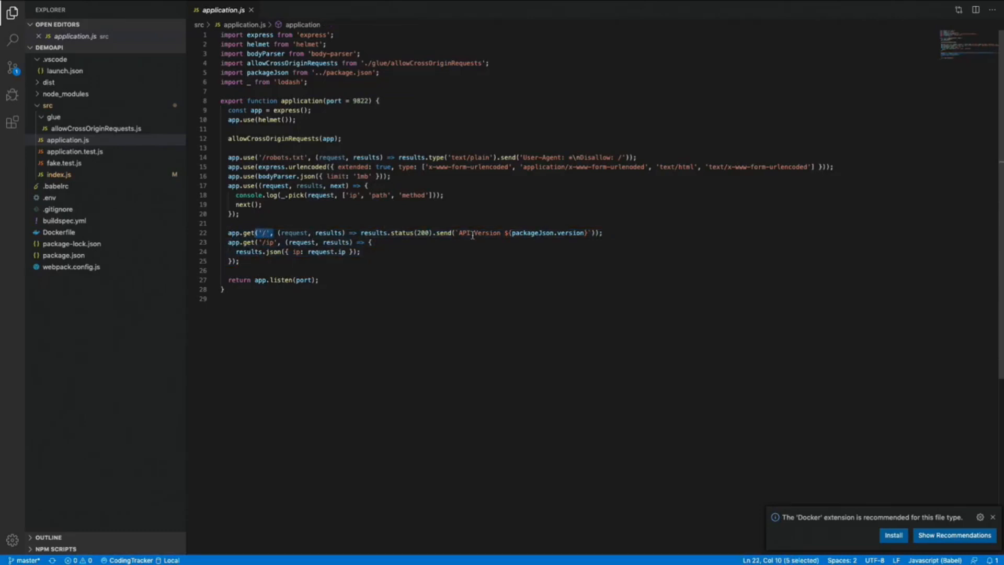
left_click_drag(460, 234, 584, 233)
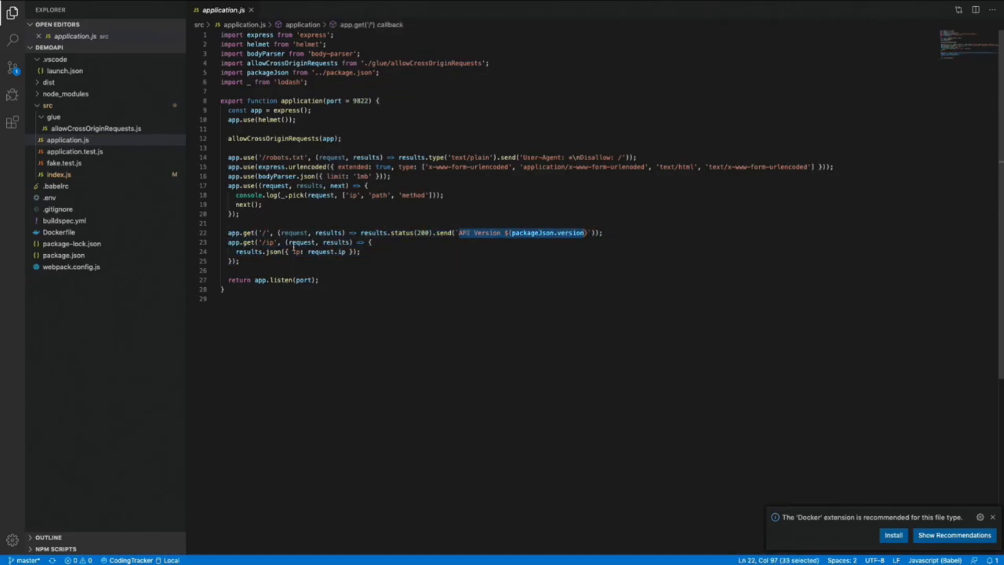
double_click(271, 242)
left_click_drag(346, 252, 293, 252)
left_click(264, 268)
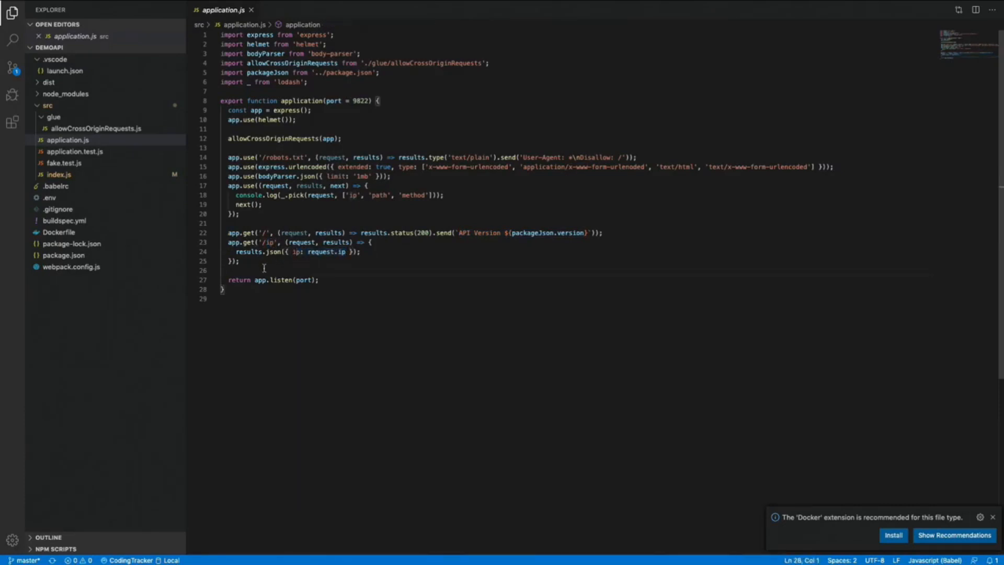
left_click(296, 254)
- Switch to the terminal and start the dev server with npm run start
left_click(353, 240)
key("ctrl+Left")
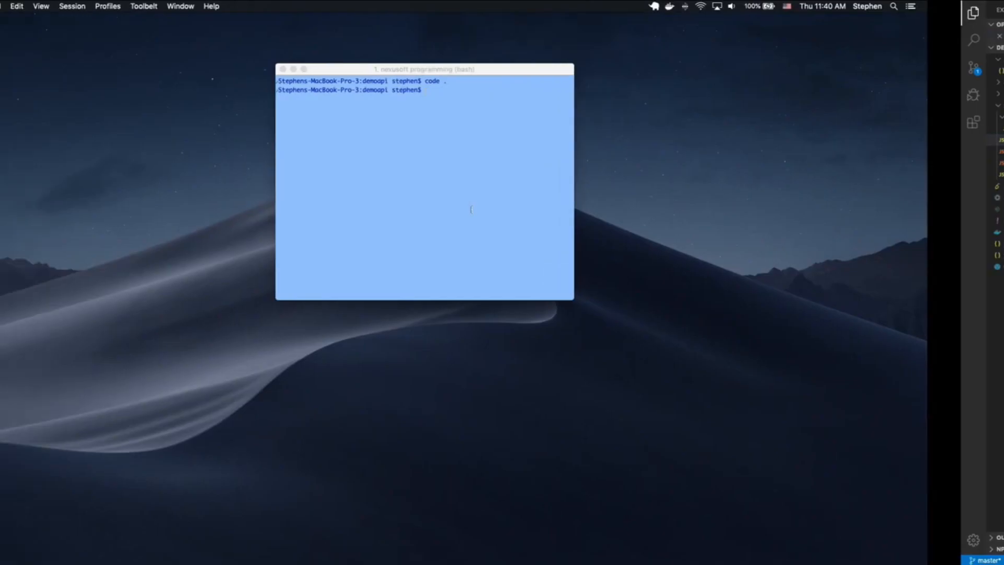
type("npm run start")
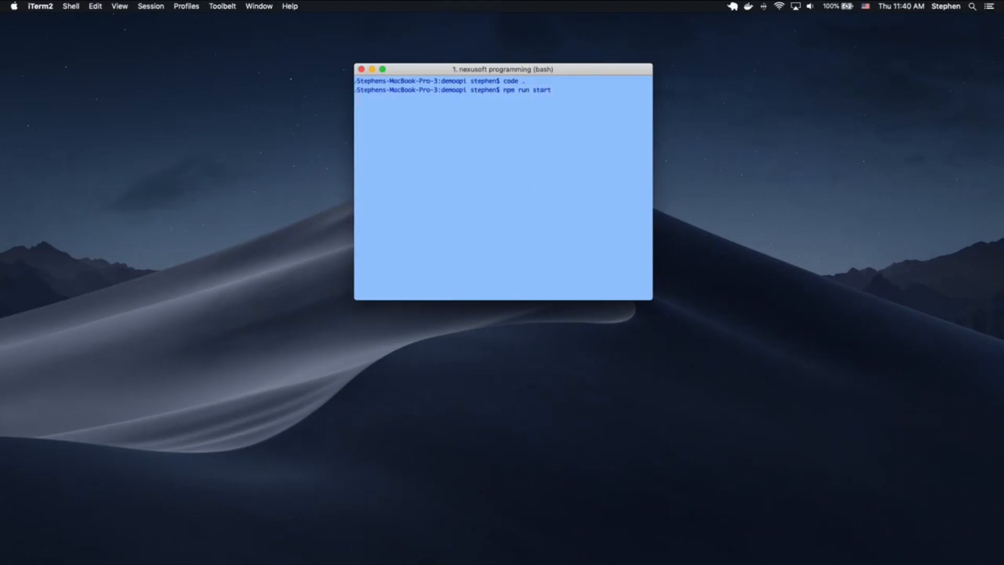
key("Return")
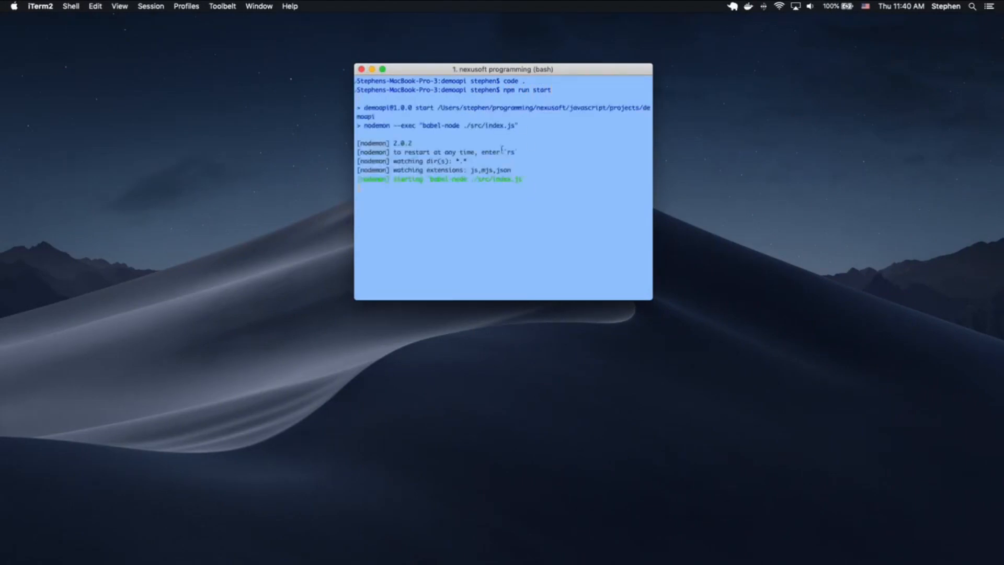
- Curl localhost:9822 in a second tab, then stop the server and return to VS Code
key("super+t")
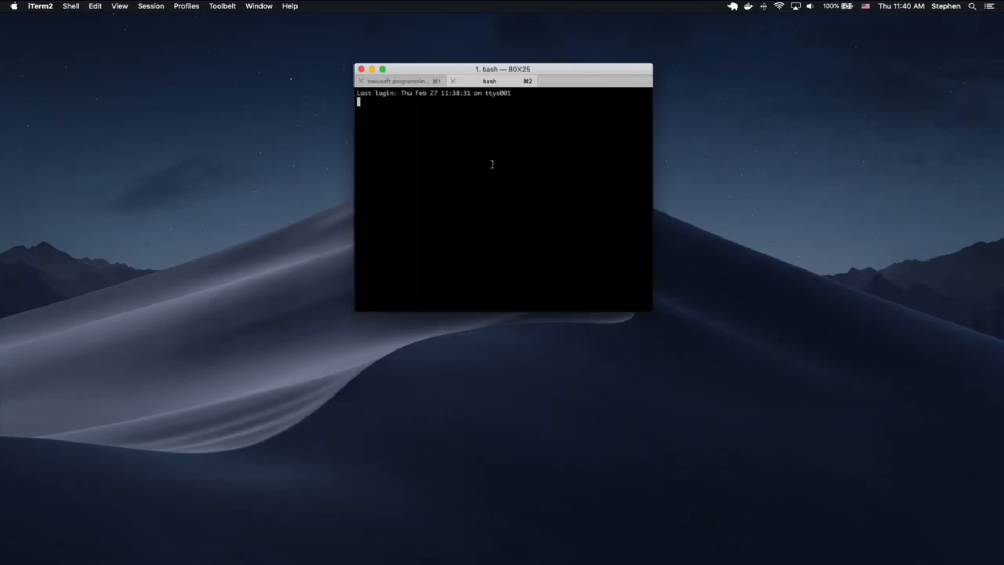
type("curl localhost:9822")
key("Return")
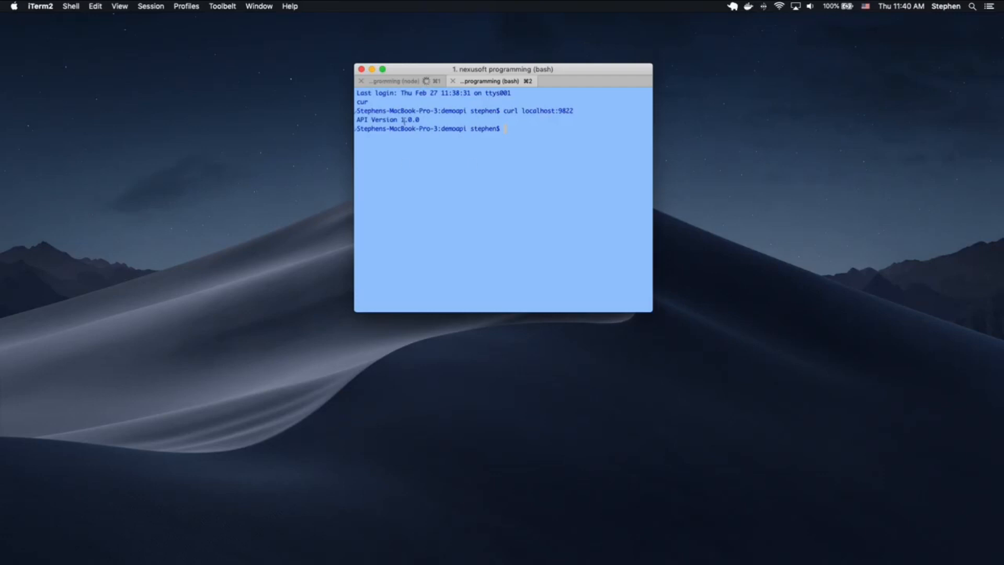
key("super+1")
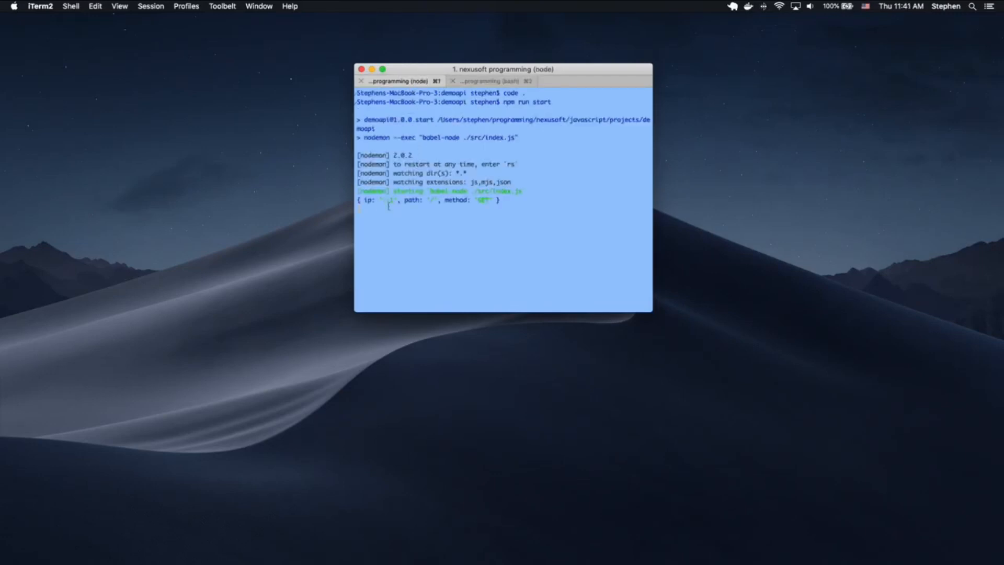
key("ctrl+c")
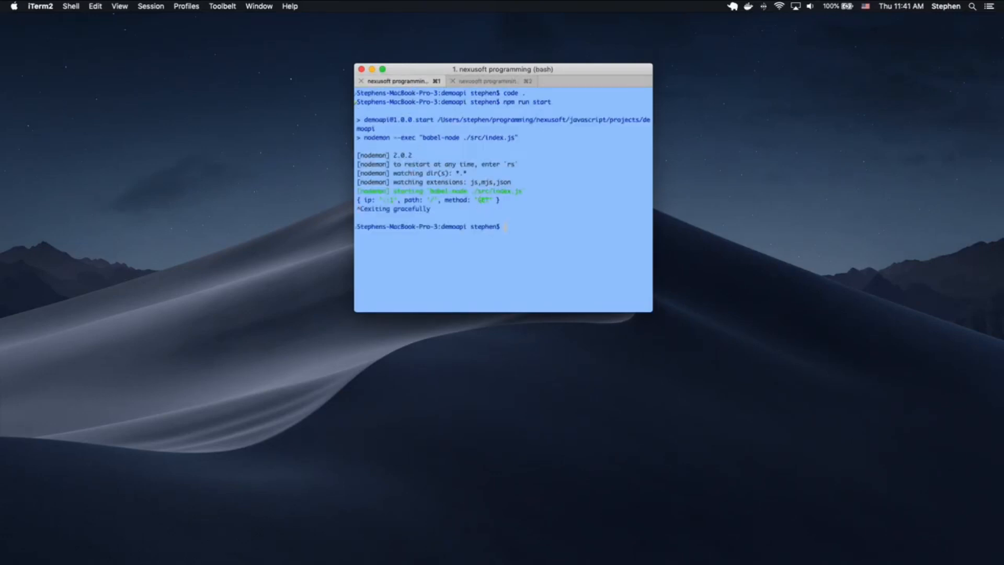
key("ctrl+Right")
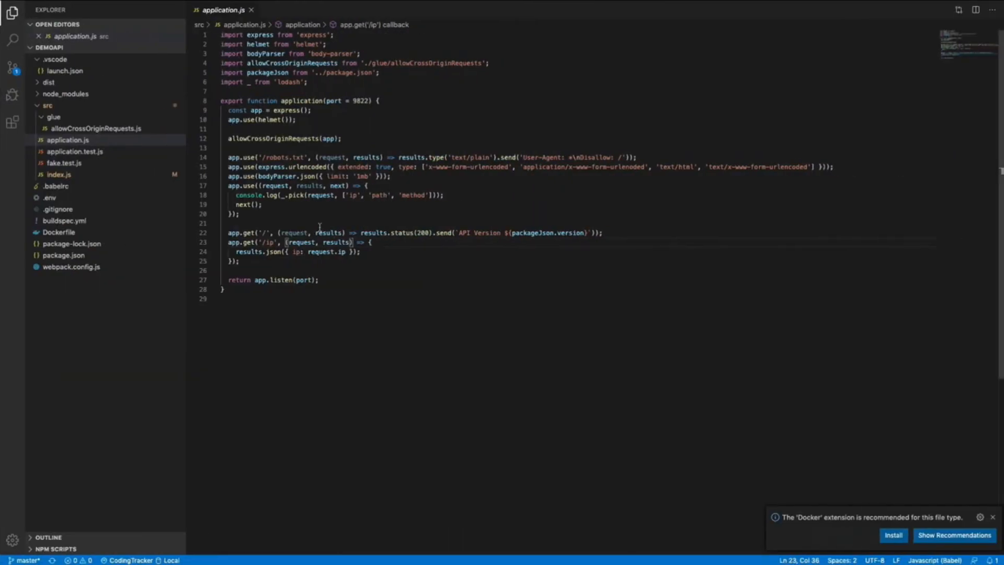
- Open buildspec.yml from the Explorer, landing on its build phase
left_click(53, 237)
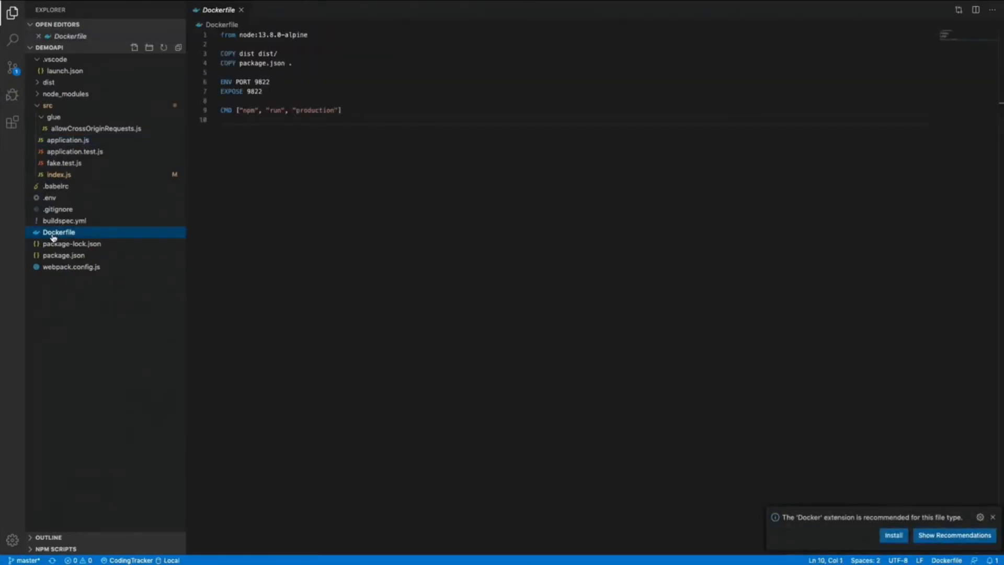
left_click(80, 220)
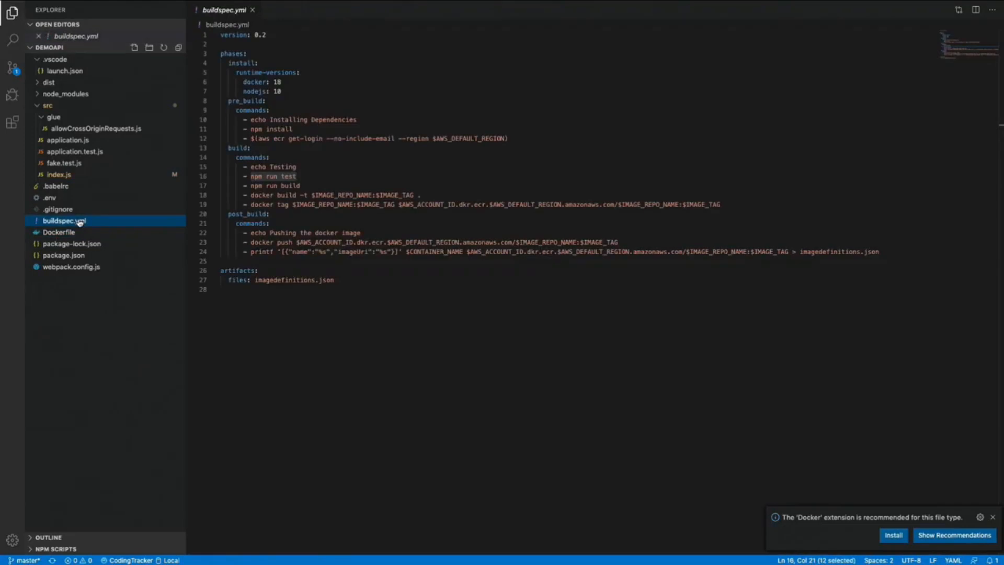
left_click(349, 161)
left_click(287, 149)
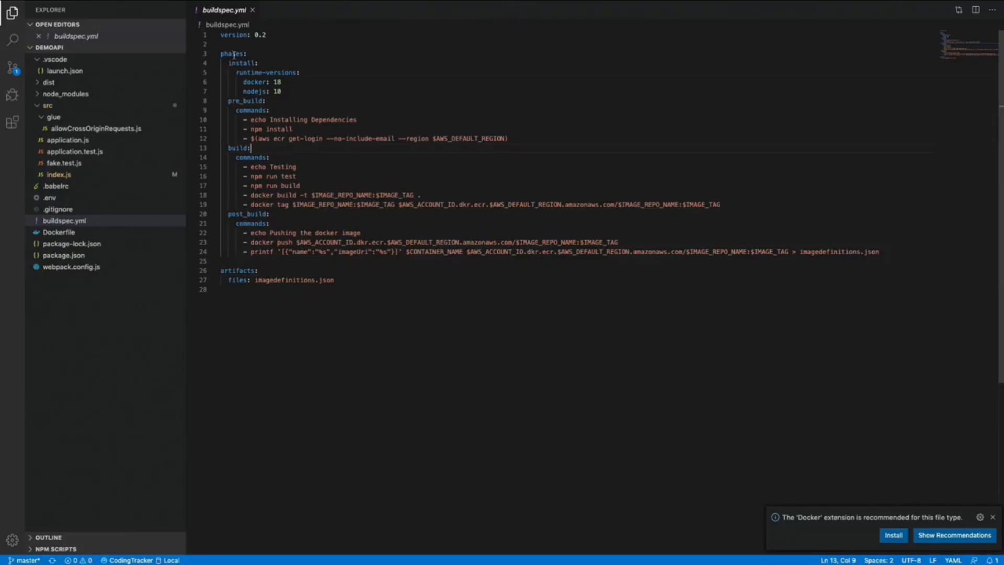
- Highlight the install, pre_build, build, post_build phases, artifacts files line and version 0.2
double_click(236, 63)
double_click(236, 100)
double_click(239, 149)
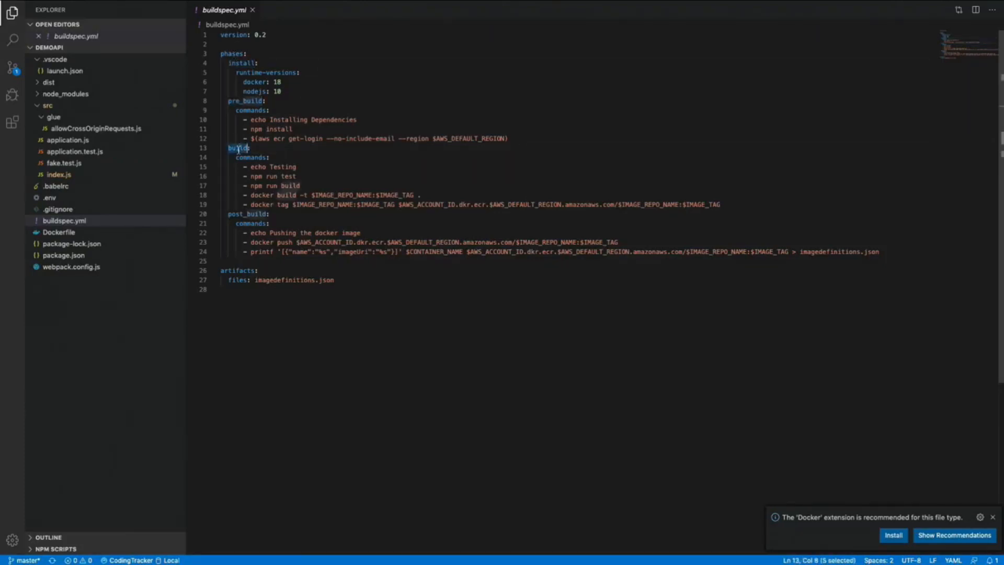
double_click(242, 213)
double_click(237, 270)
double_click(237, 280)
left_click_drag(334, 279, 228, 281)
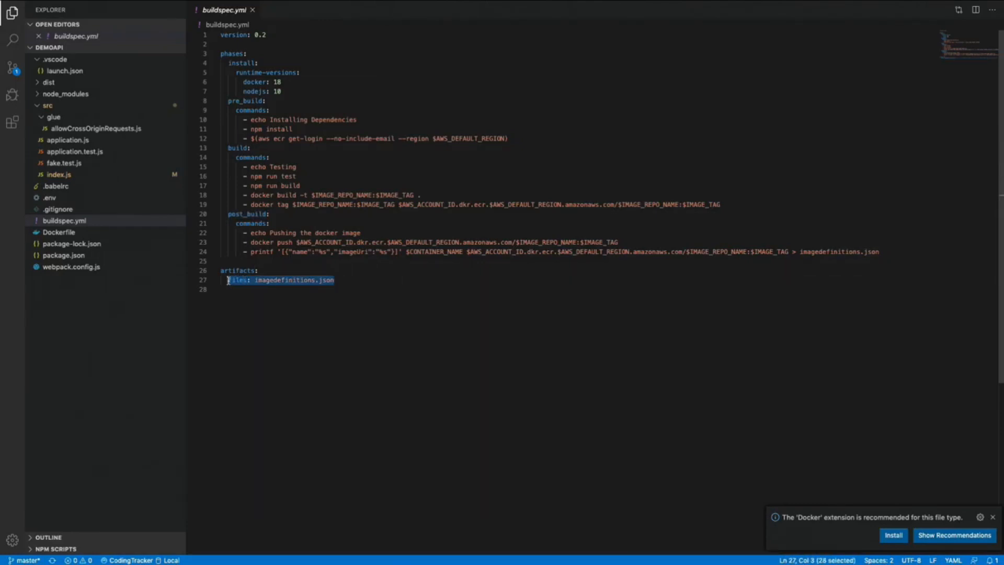
left_click_drag(269, 35, 220, 35)
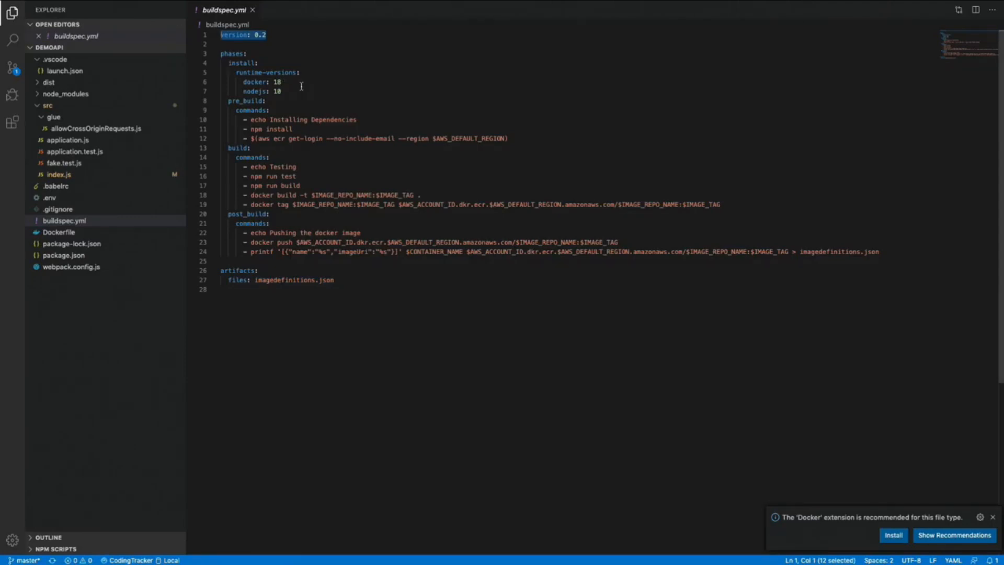
- Highlight install's runtime-versions block: docker 18 and nodejs 10
double_click(235, 63)
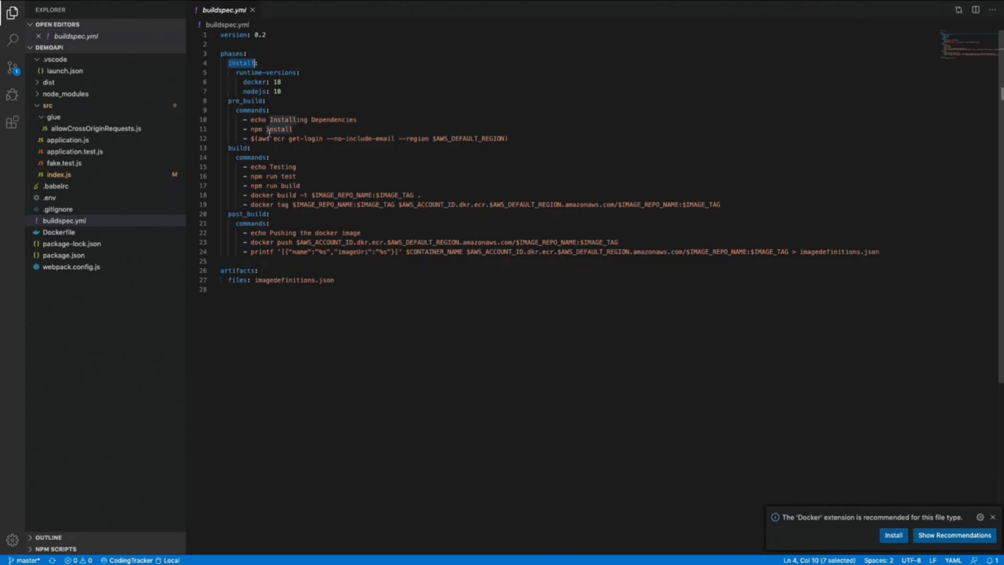
left_click_drag(236, 72, 296, 72)
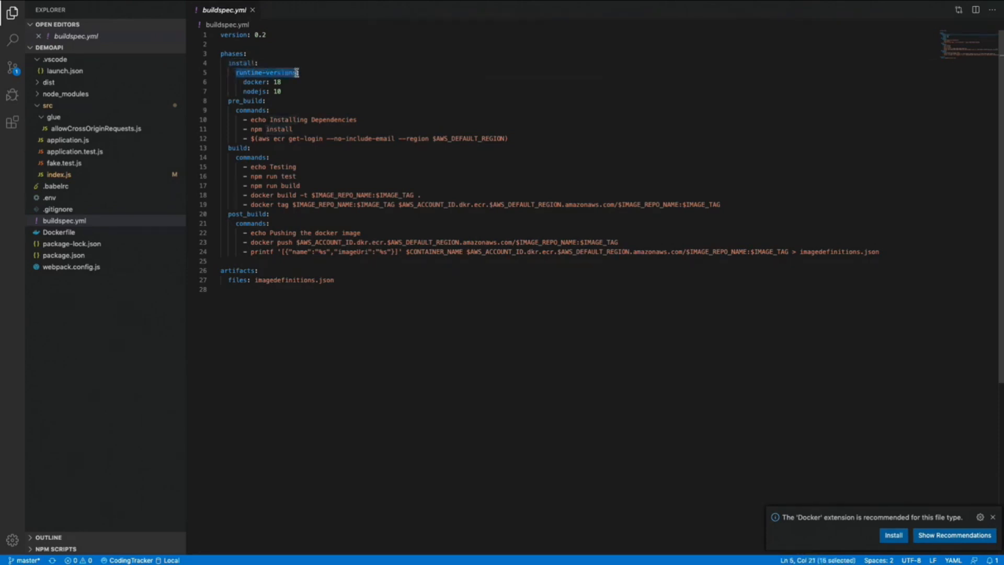
double_click(256, 81)
double_click(254, 91)
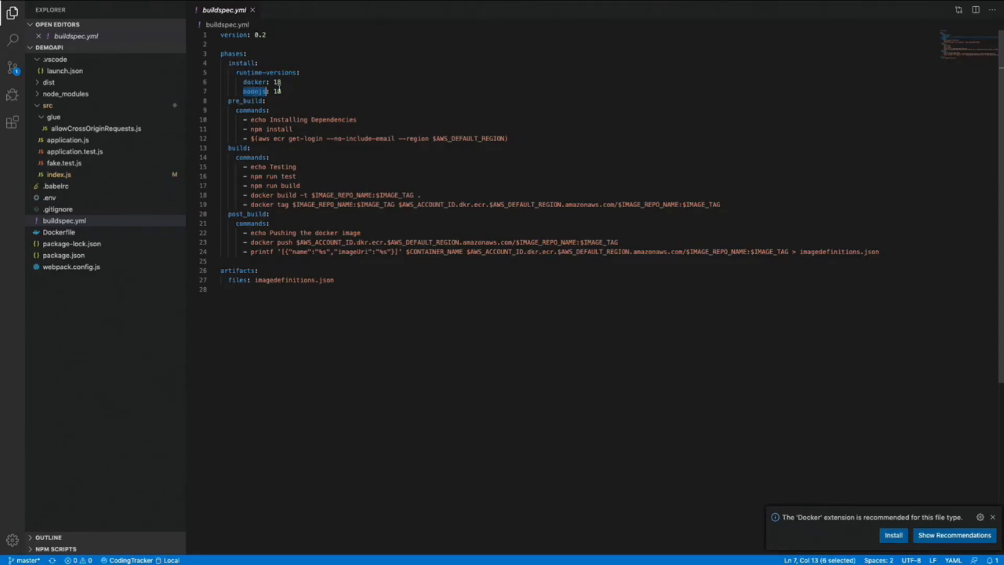
double_click(253, 82)
double_click(277, 81)
double_click(254, 92)
double_click(277, 91)
left_click_drag(282, 92, 236, 73)
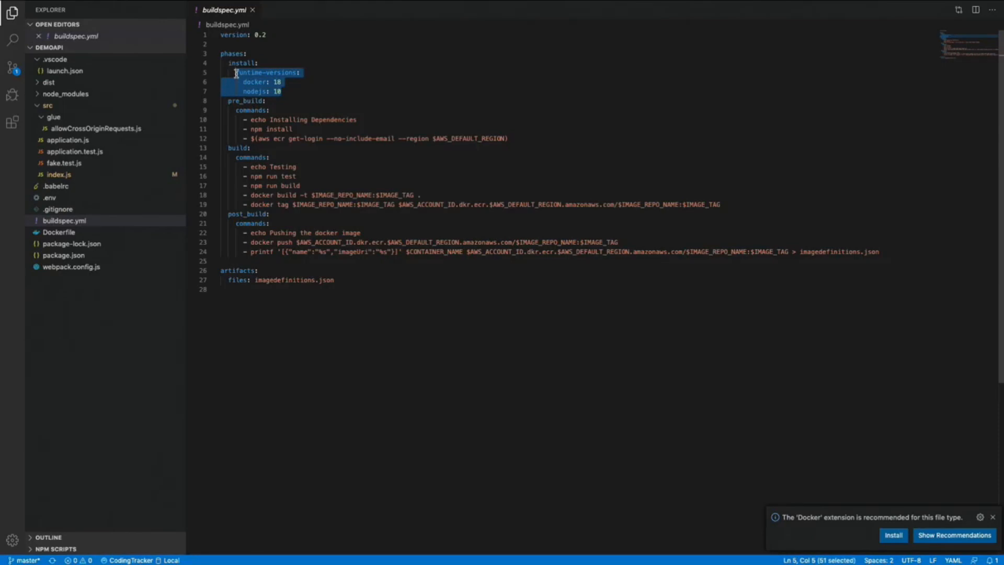
double_click(243, 108)
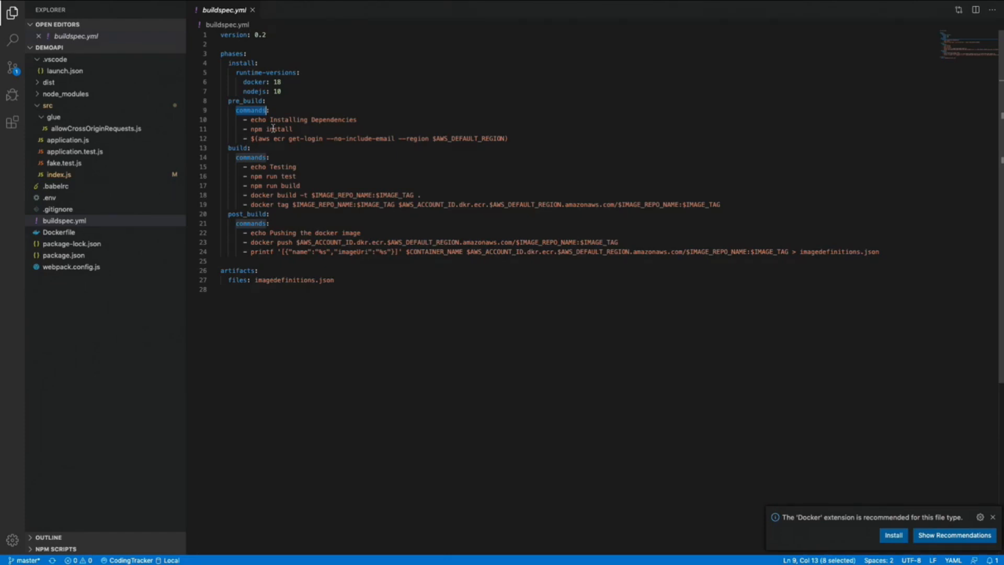
double_click(244, 101)
left_click_drag(293, 129, 250, 129)
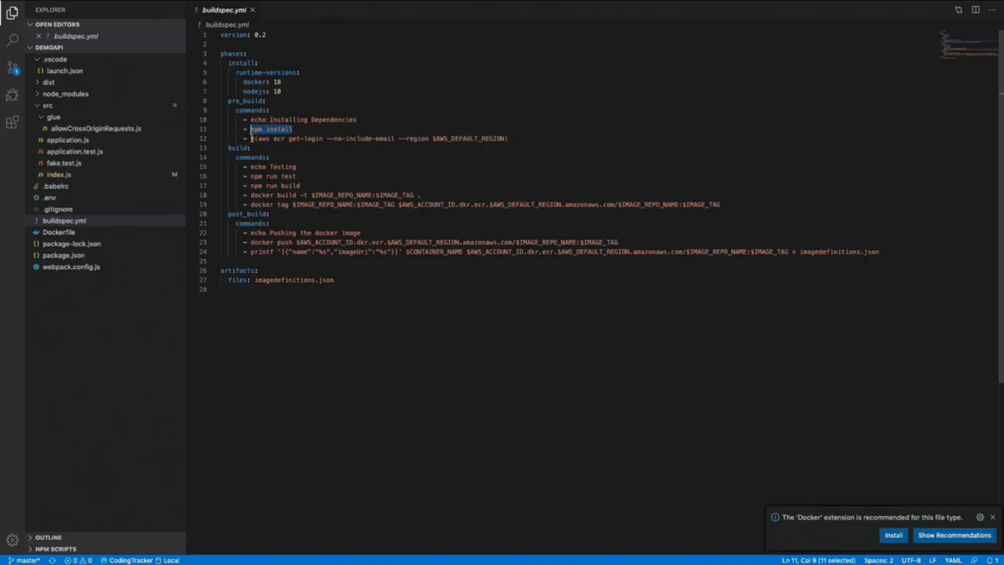
left_click_drag(252, 138, 509, 135)
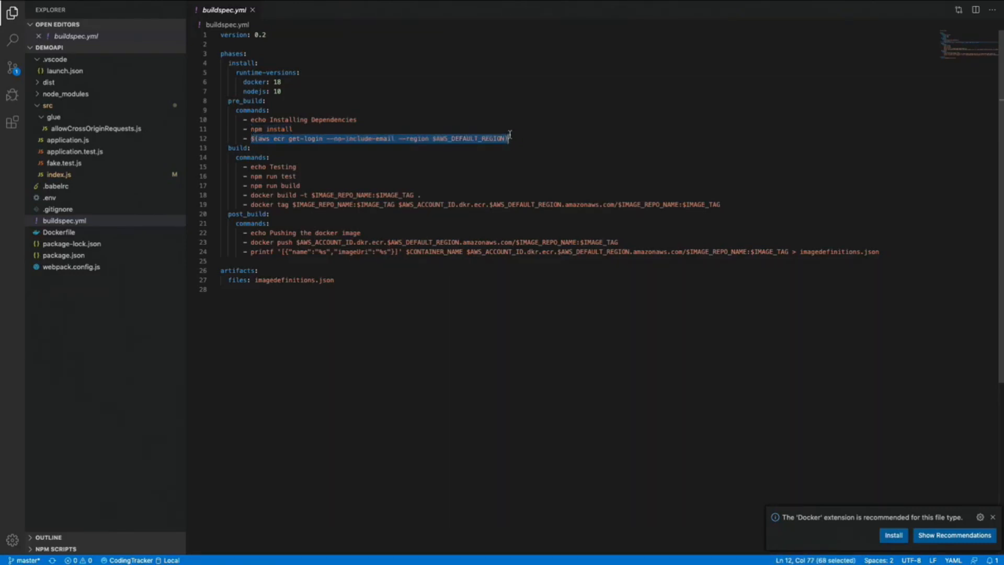
double_click(265, 138)
double_click(279, 138)
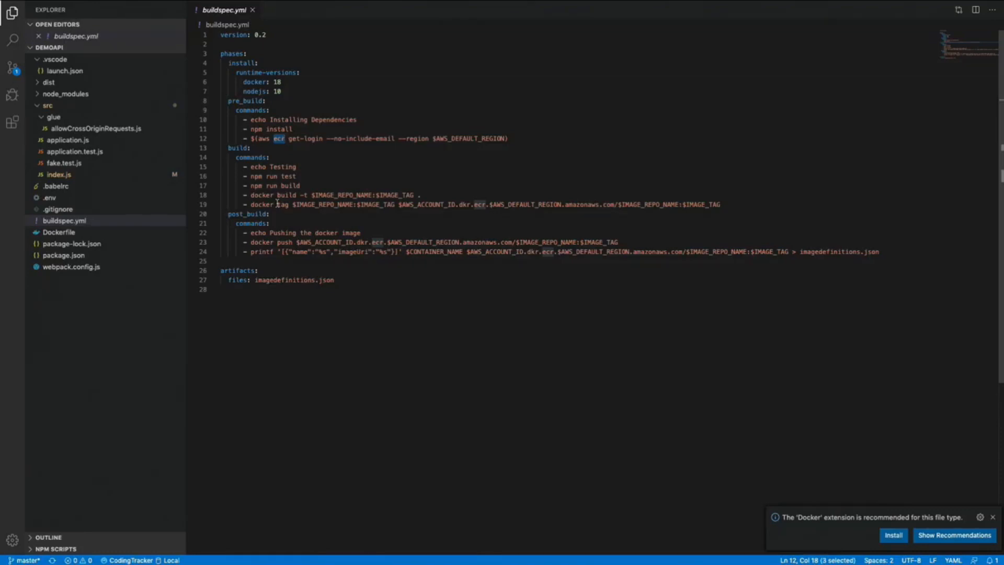
double_click(239, 148)
left_click_drag(297, 176, 251, 176)
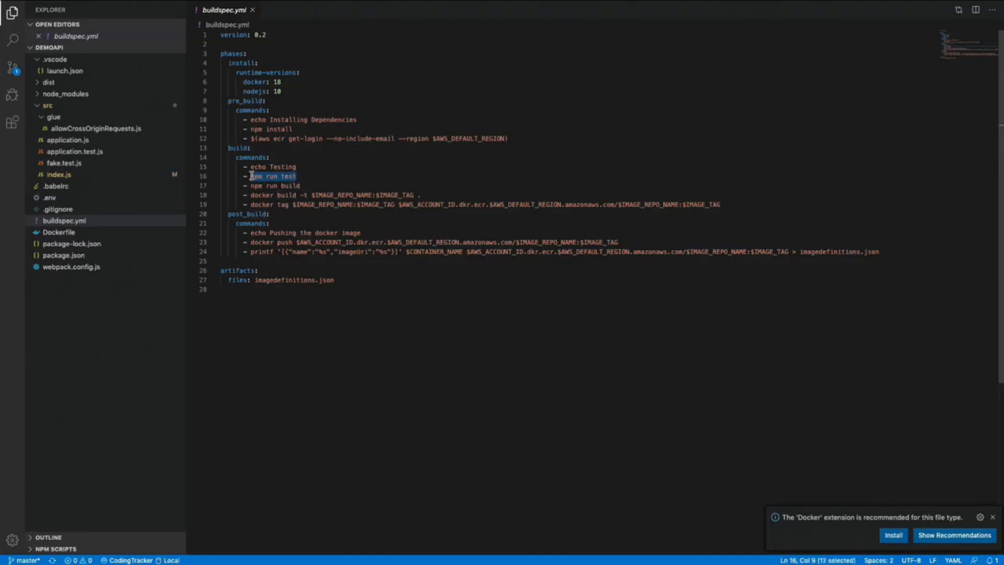
- Open package.json and look over its start script
left_click(63, 255)
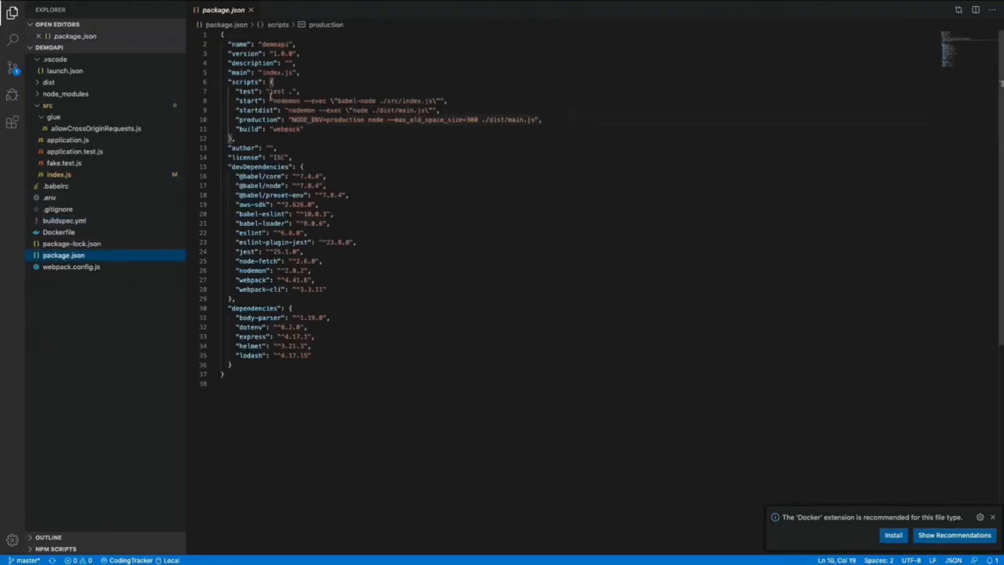
double_click(247, 91)
left_click(251, 110)
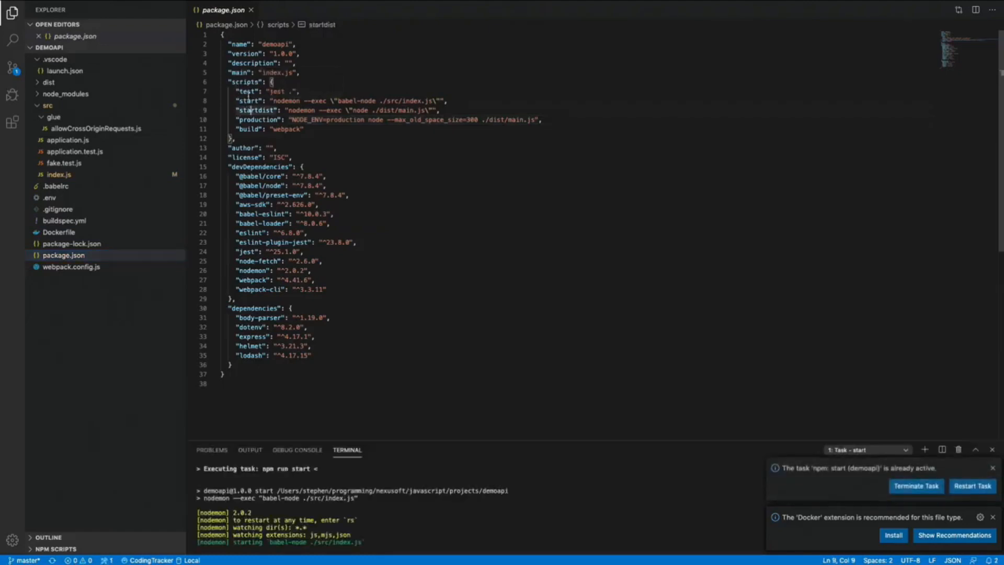
left_click(330, 155)
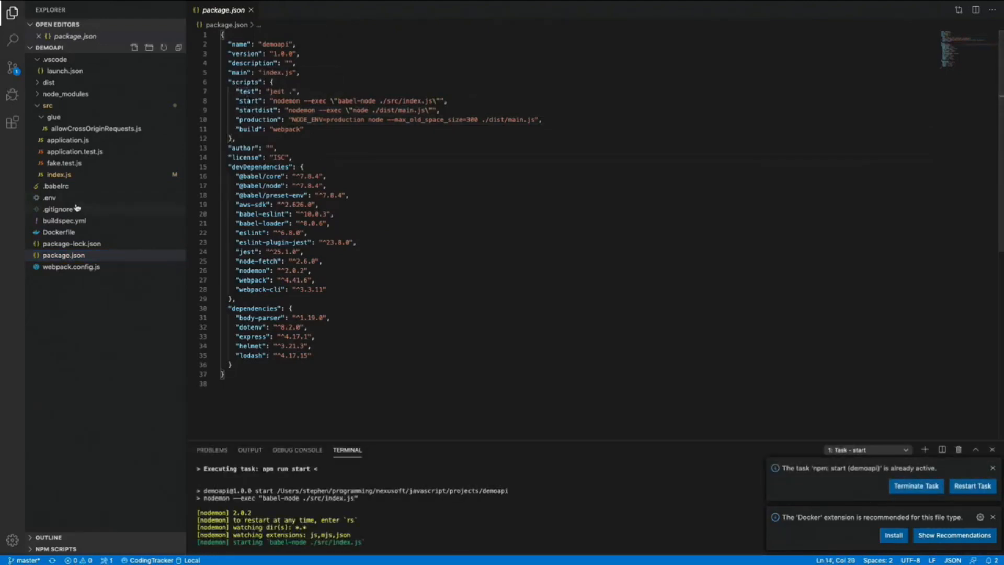
- Look through fake.test.js and application.test.js, stopping at the test description
left_click(64, 150)
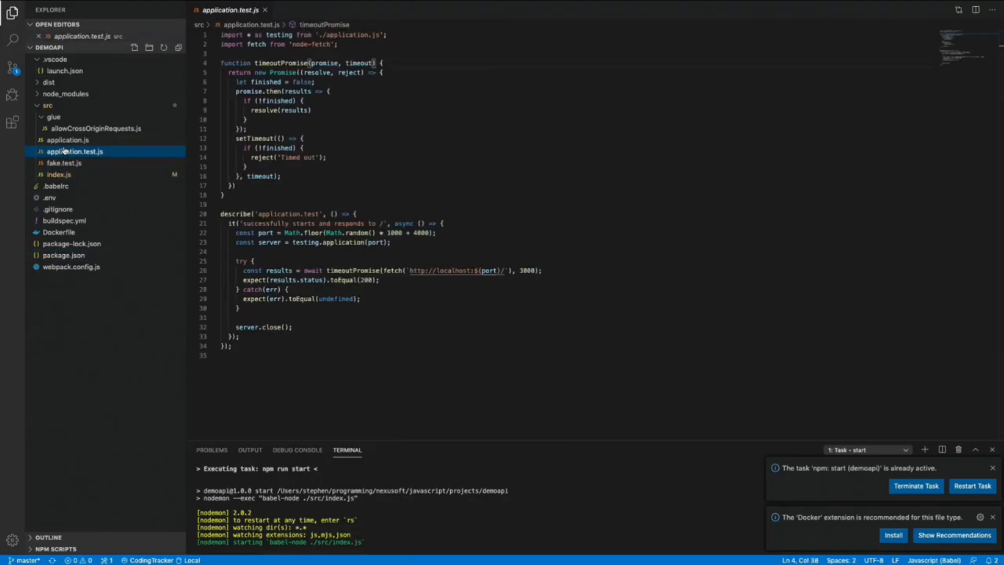
left_click(63, 162)
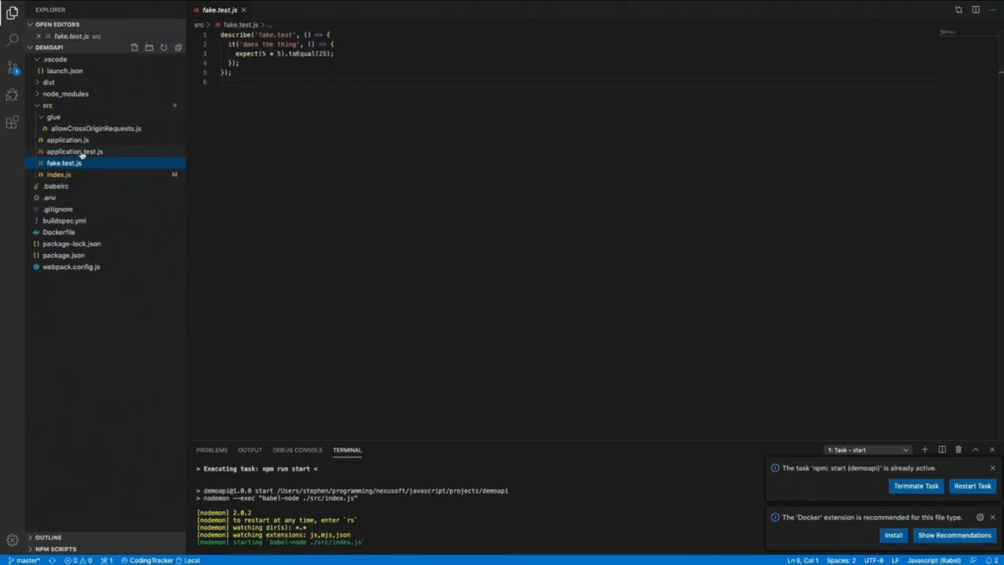
left_click(82, 154)
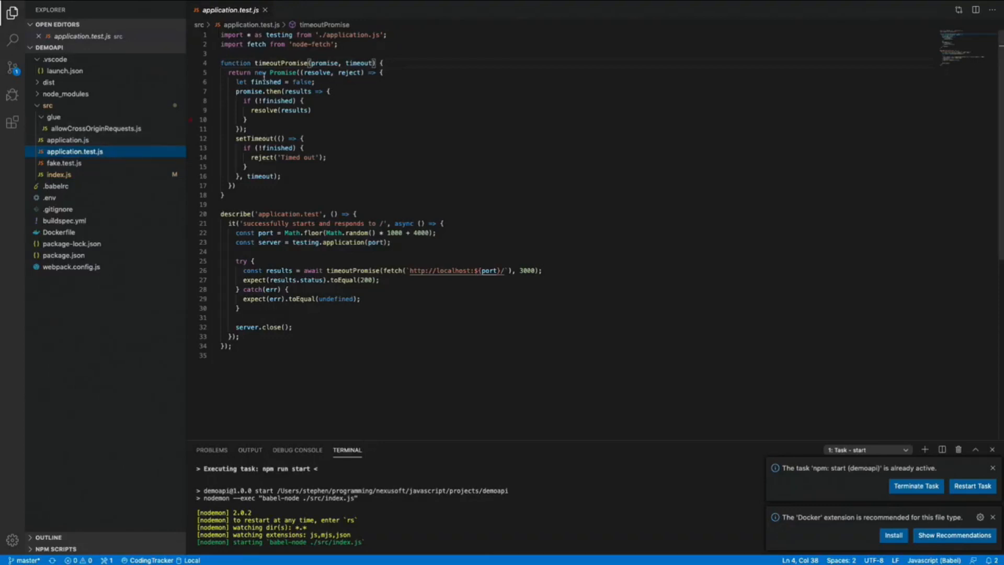
left_click(255, 224)
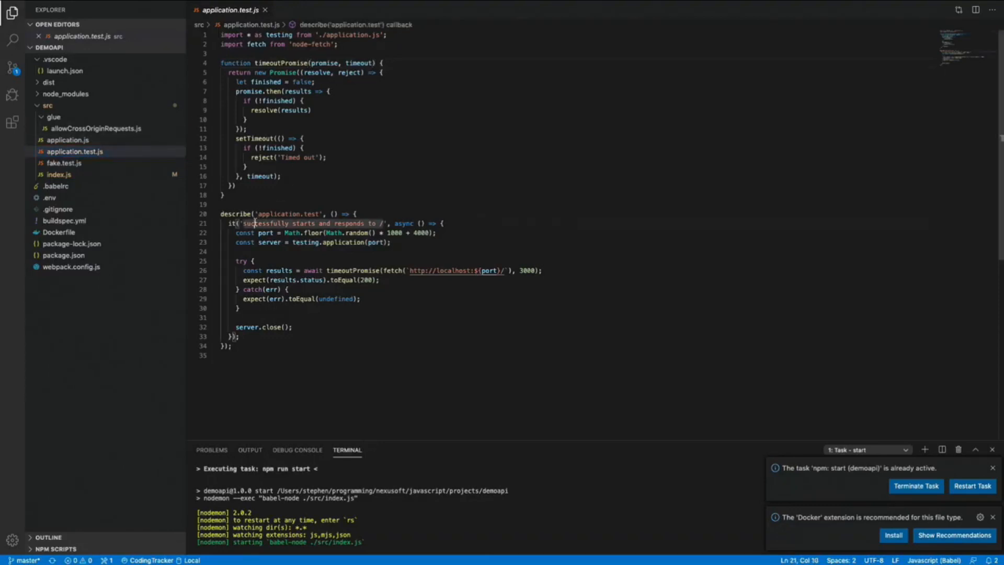
- Highlight application, timeoutPromise, the localhost URL and 3000 ms timeout, then close the file
double_click(345, 243)
left_click(380, 243)
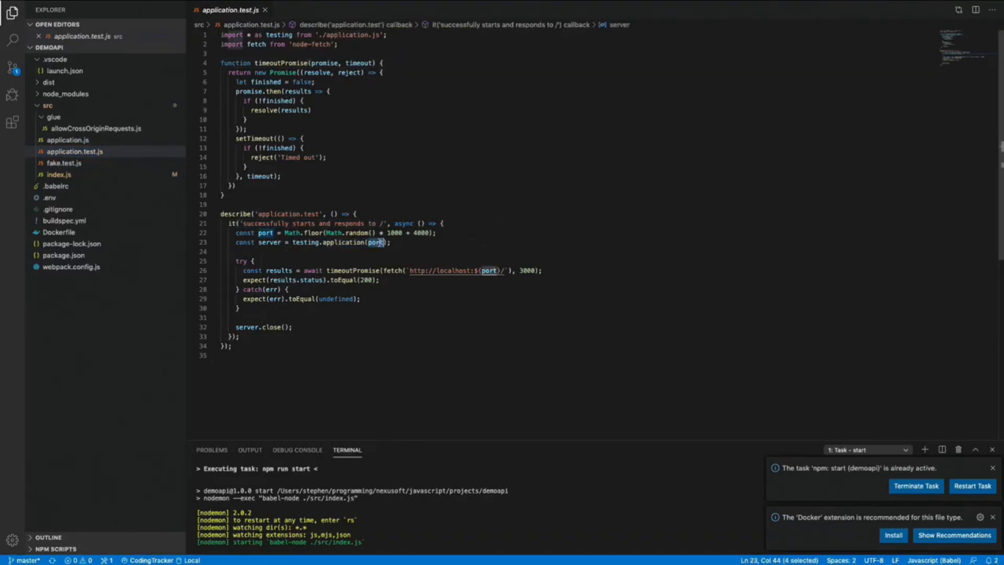
double_click(357, 270)
left_click_drag(508, 270, 411, 268)
double_click(528, 270)
left_click(446, 255)
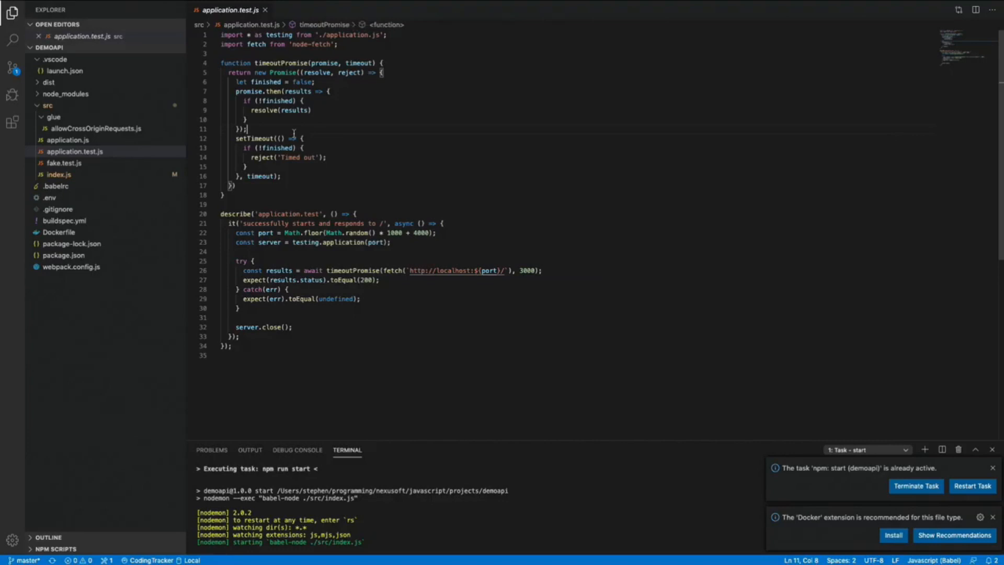
key("super+w")
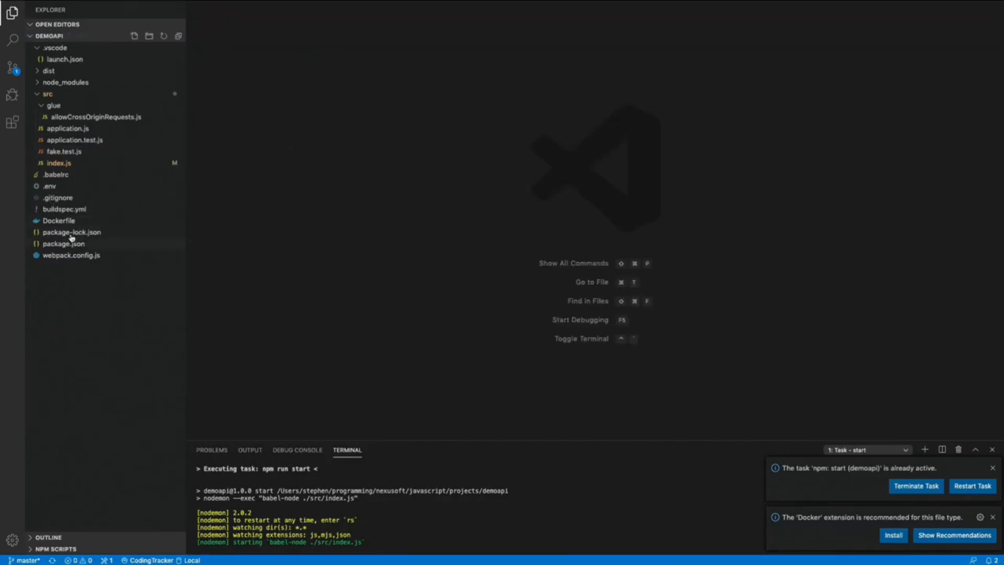
- Open buildspec.yml after .gitignore and highlight test and build on lines 16–17
left_click(62, 198)
left_click(58, 222)
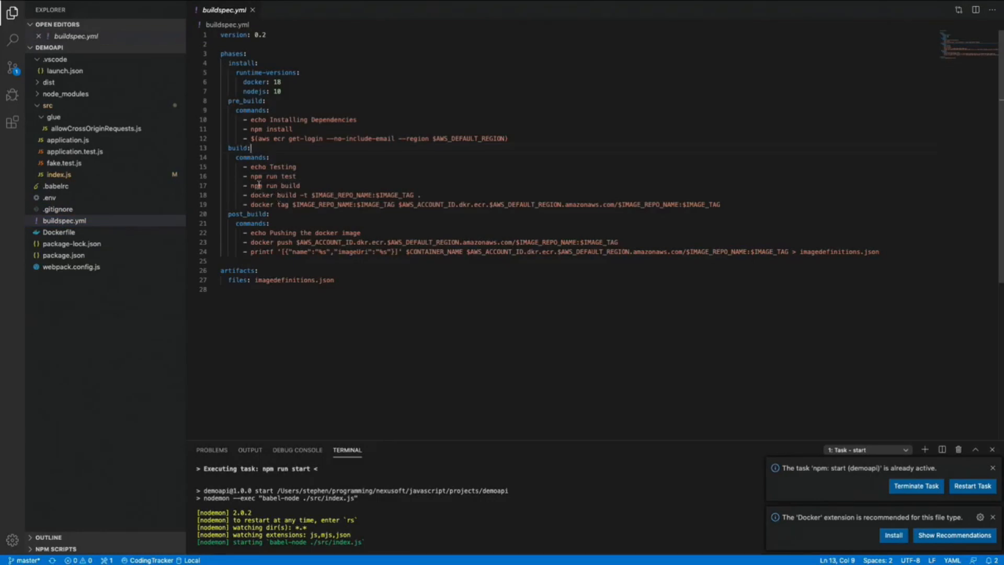
double_click(291, 176)
double_click(290, 186)
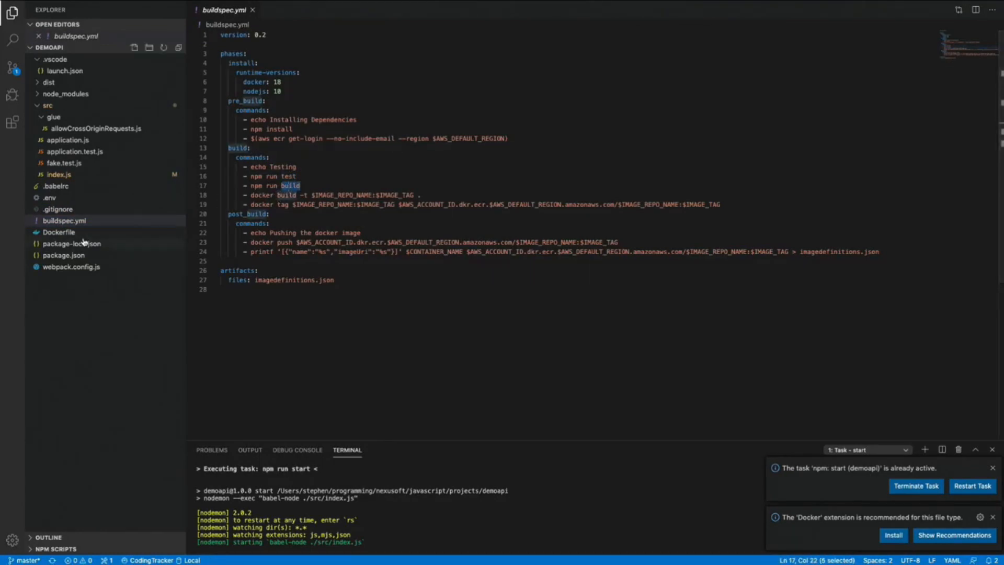
- Inspect the docker build command and its $IMAGE_REPO_NAME and $IMAGE_TAG variables
double_click(261, 195)
left_click_drag(285, 191, 418, 195)
double_click(333, 195)
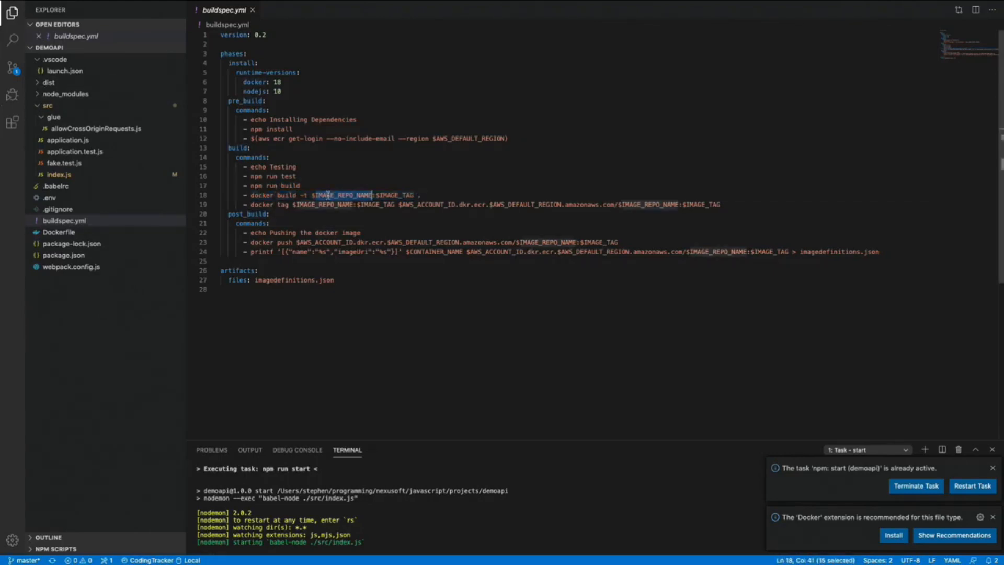
double_click(388, 195)
double_click(358, 194)
double_click(396, 195)
double_click(355, 195)
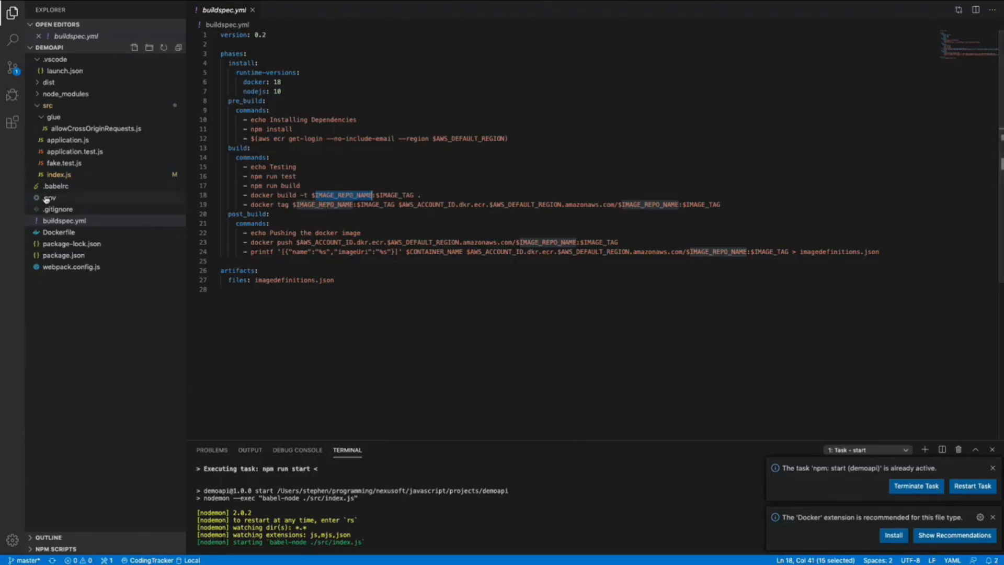
double_click(340, 194)
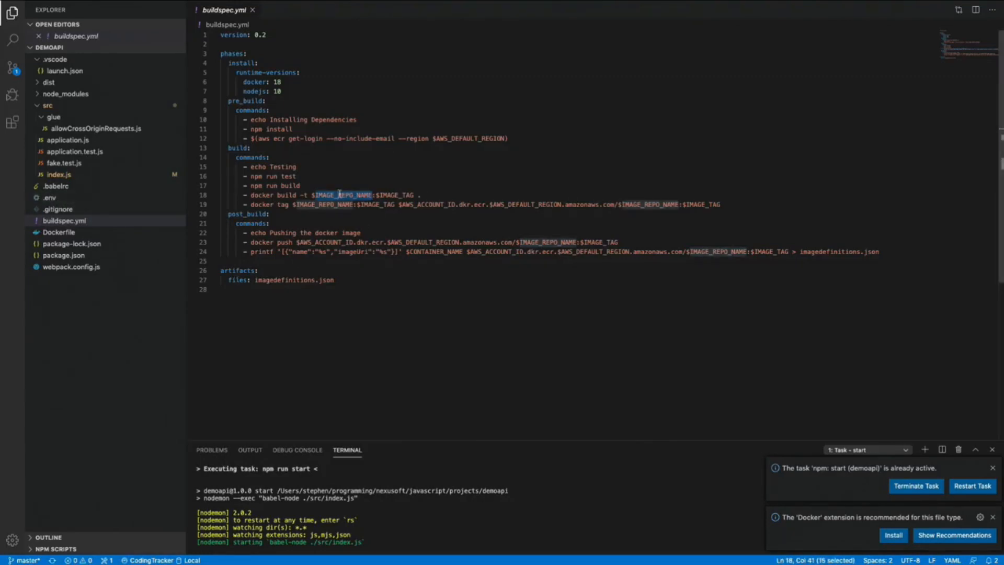
- Inspect the tag and push commands' IMAGE_REPO_NAME, IMAGE_TAG and AWS_ACCOUNT_ID variables
double_click(665, 205)
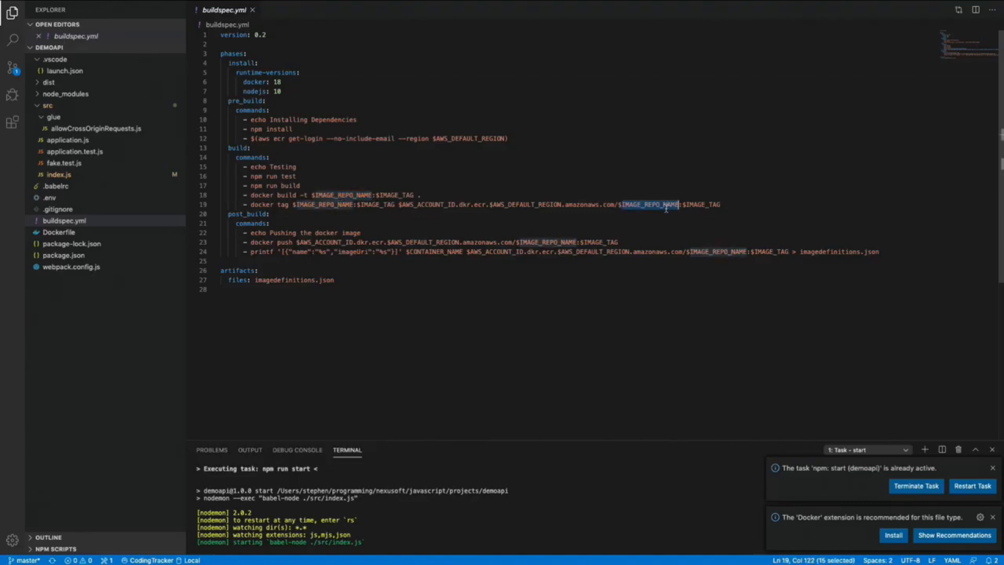
double_click(544, 242)
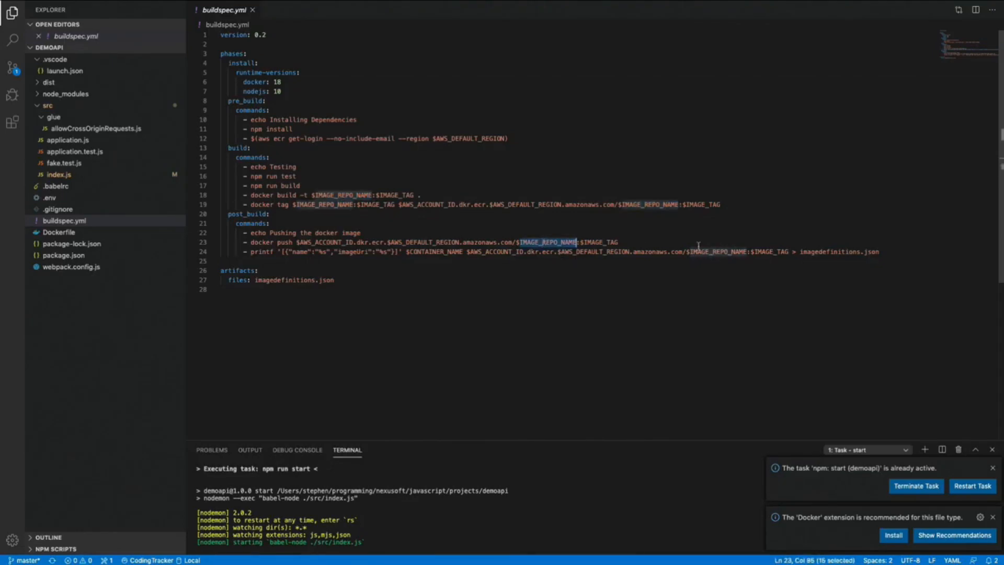
double_click(601, 242)
double_click(338, 242)
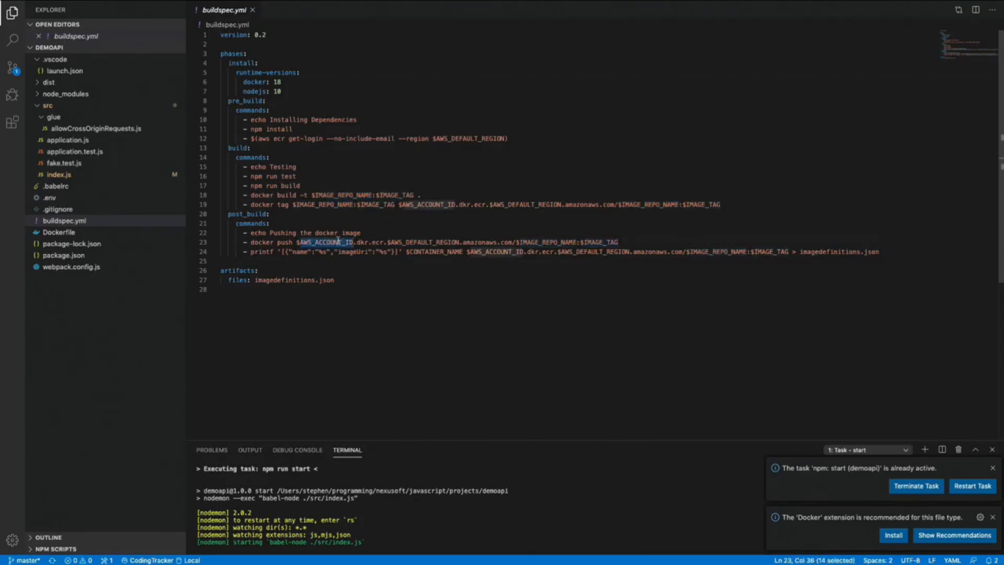
double_click(280, 195)
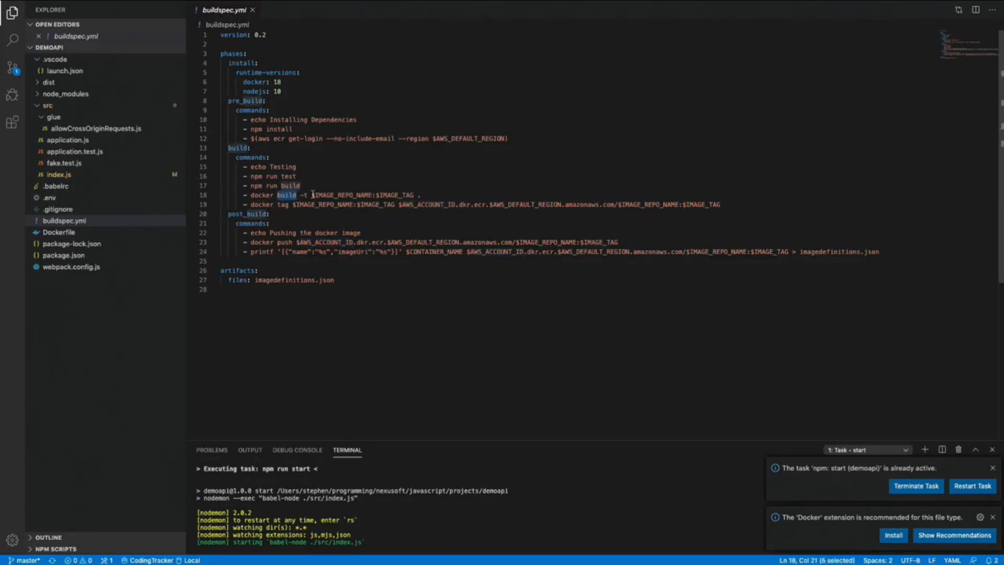
- Review buildspec.yml's image tag, ECR image URI, docker push command and imagedefinitions.json printf line
left_click_drag(312, 195, 414, 195)
left_click(292, 205)
left_click_drag(292, 205, 721, 204)
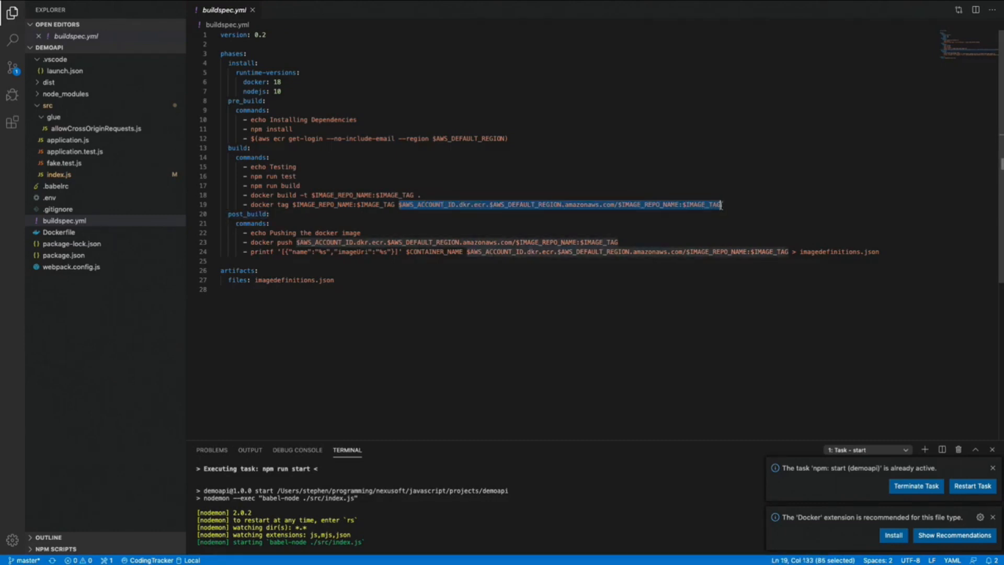
left_click_drag(250, 242, 619, 242)
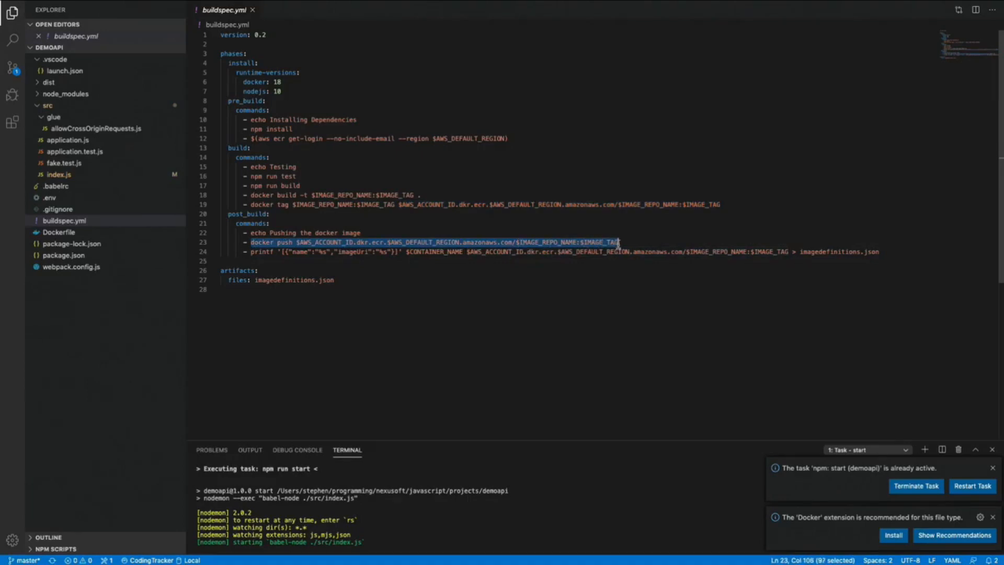
double_click(255, 252)
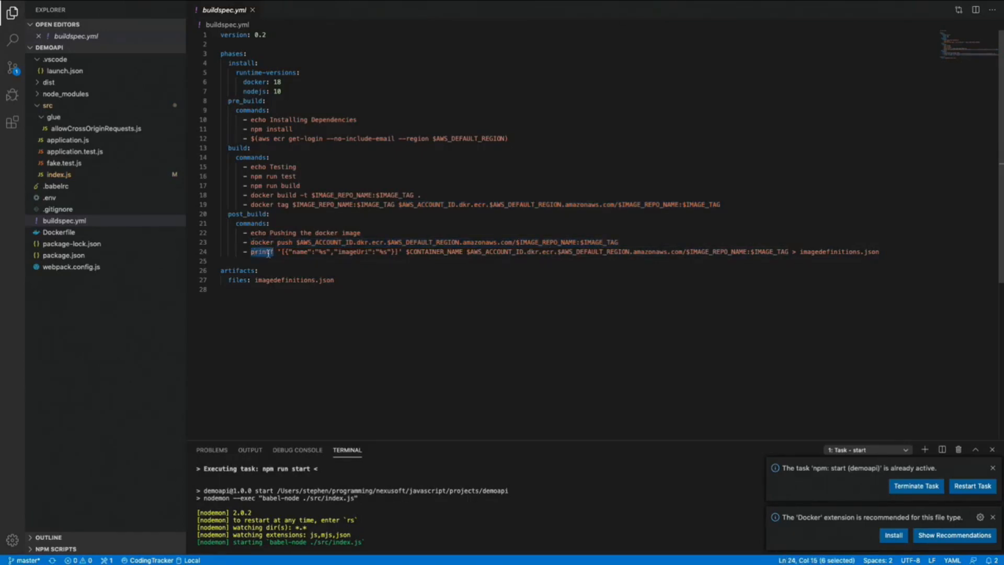
left_click_drag(800, 252, 875, 253)
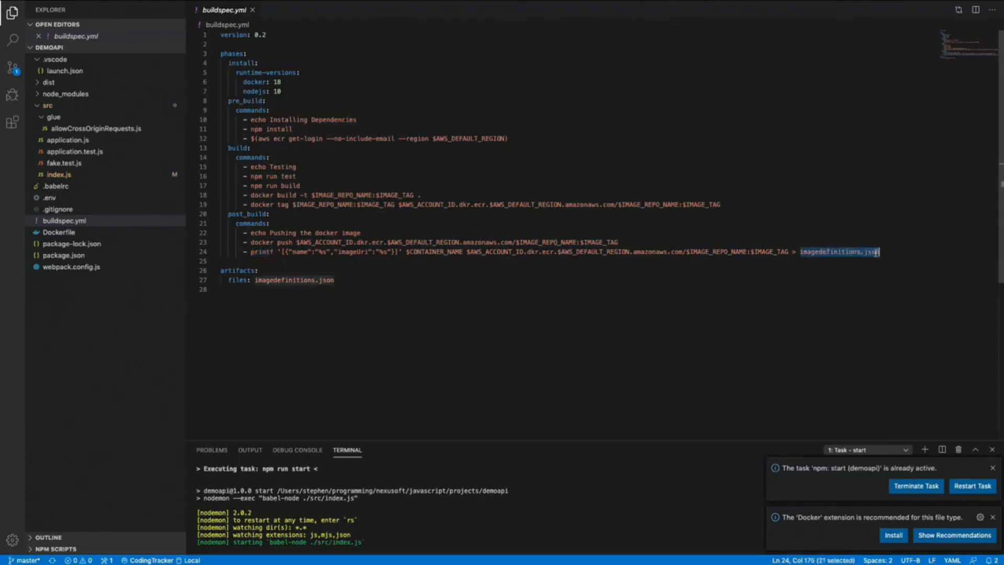
double_click(793, 252)
left_click_drag(800, 253, 879, 252)
left_click_drag(278, 252, 399, 253)
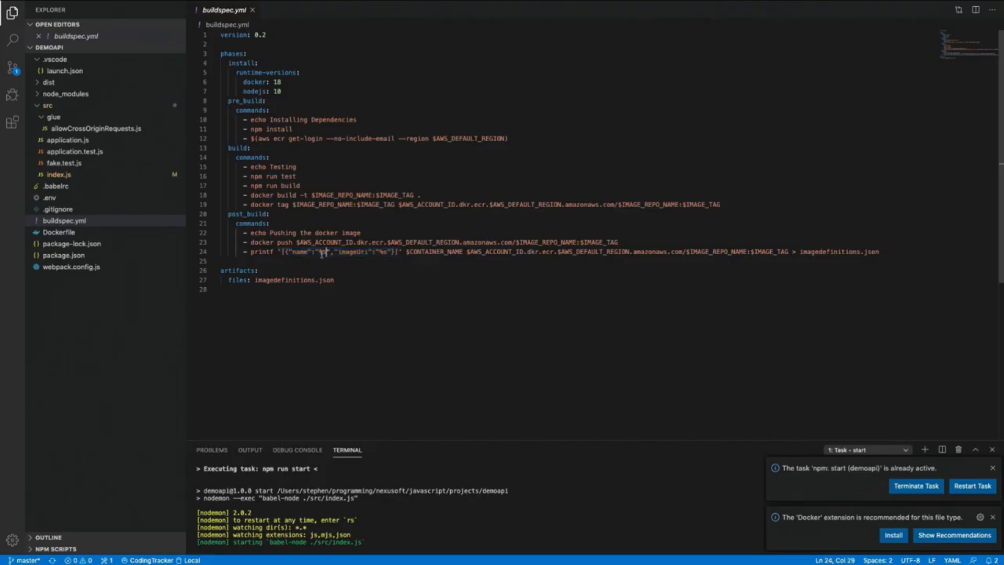
- Inspect the printf JSON's name key, %s placeholder, CONTAINER_NAME and the imagedefinitions artifact entry
double_click(305, 253)
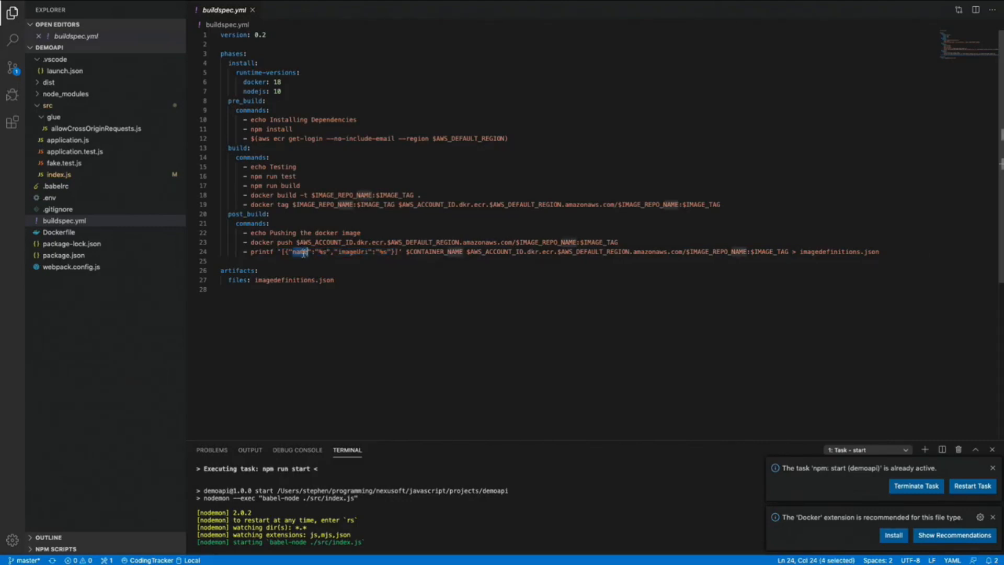
left_click_drag(327, 253, 318, 252)
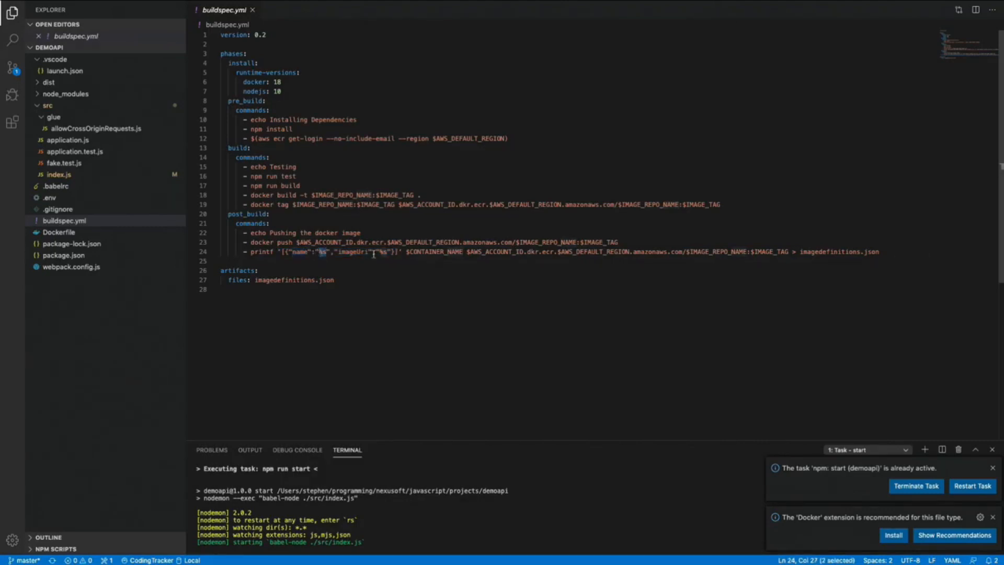
left_click(448, 252)
double_click(448, 252)
mouse_move(467, 252)
left_mouse_down()
mouse_move(789, 252)
mouse_move(467, 251)
left_mouse_up()
left_click(790, 252)
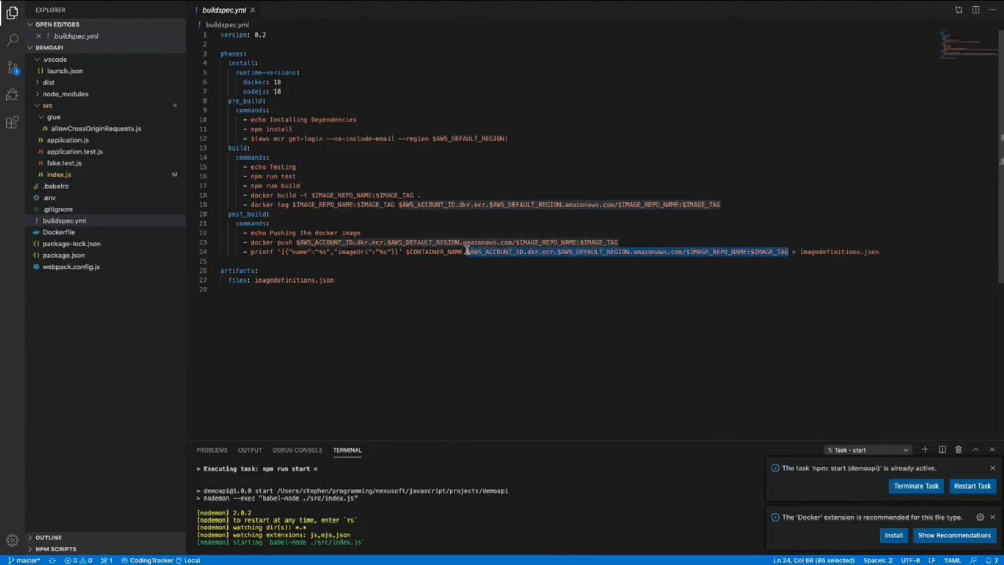
left_click_drag(358, 280, 250, 281)
left_click(325, 278)
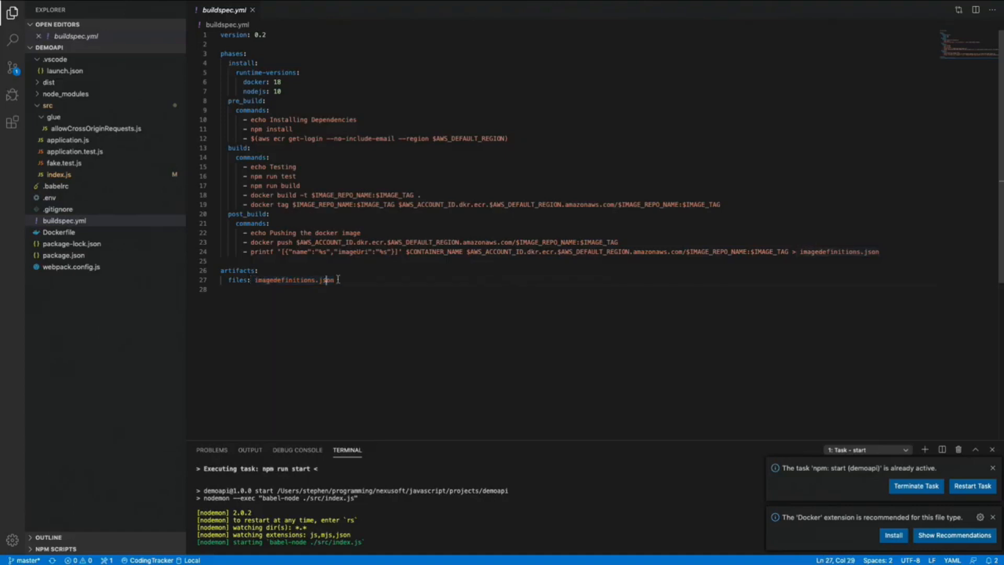
double_click(285, 280)
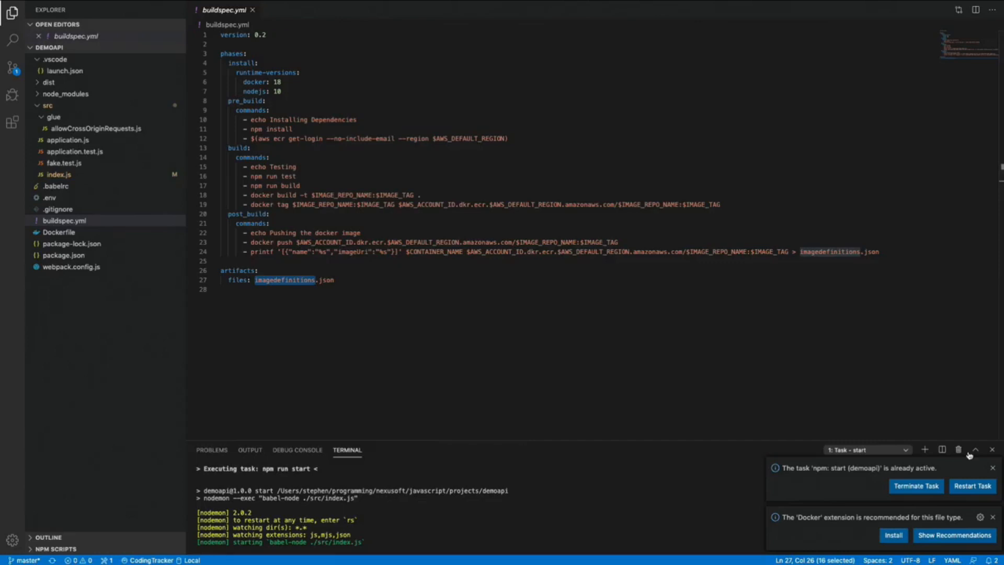
- Stop the running nodemon dev server and close its terminal
left_click(621, 502)
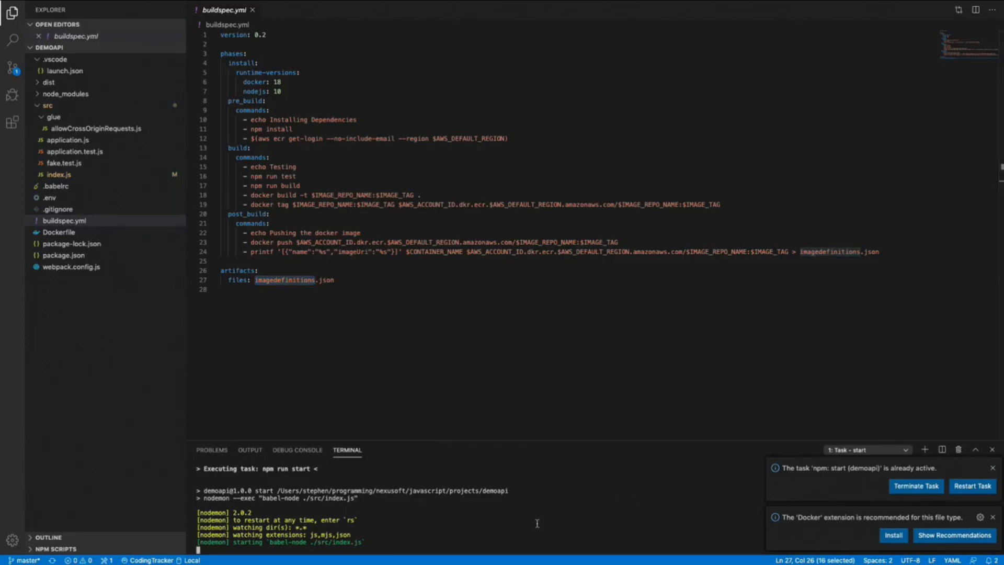
key("ctrl+c")
key("Return")
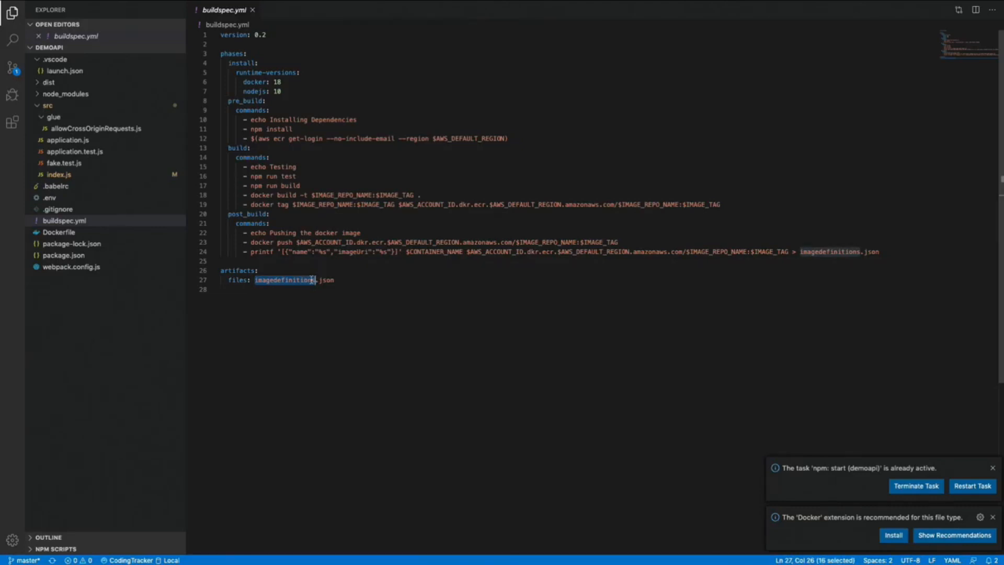
- Recheck the imagedefinitions artifact entry, collapse src and .vscode, and close VS Code
left_click(350, 282)
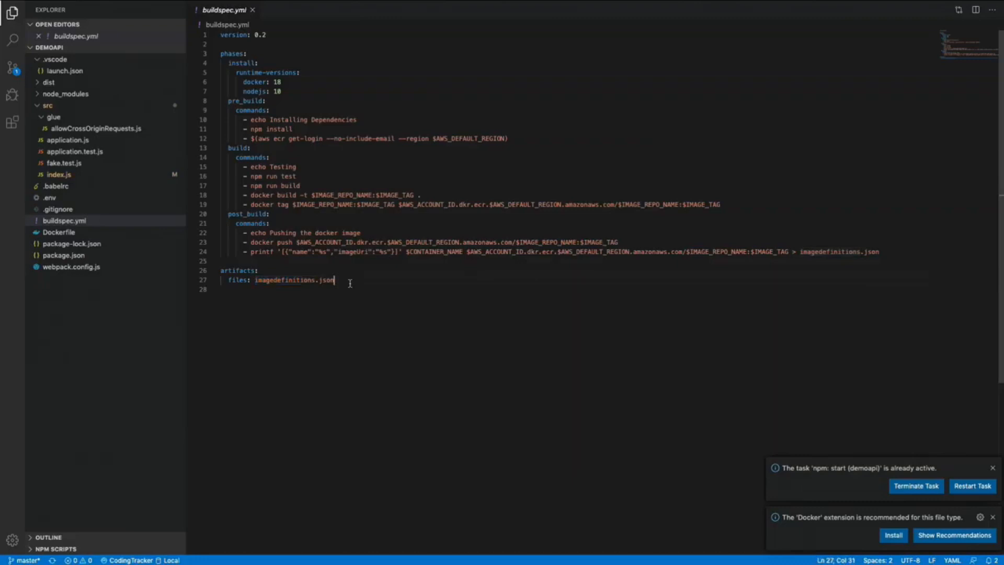
double_click(288, 281)
left_click(329, 281)
double_click(285, 282)
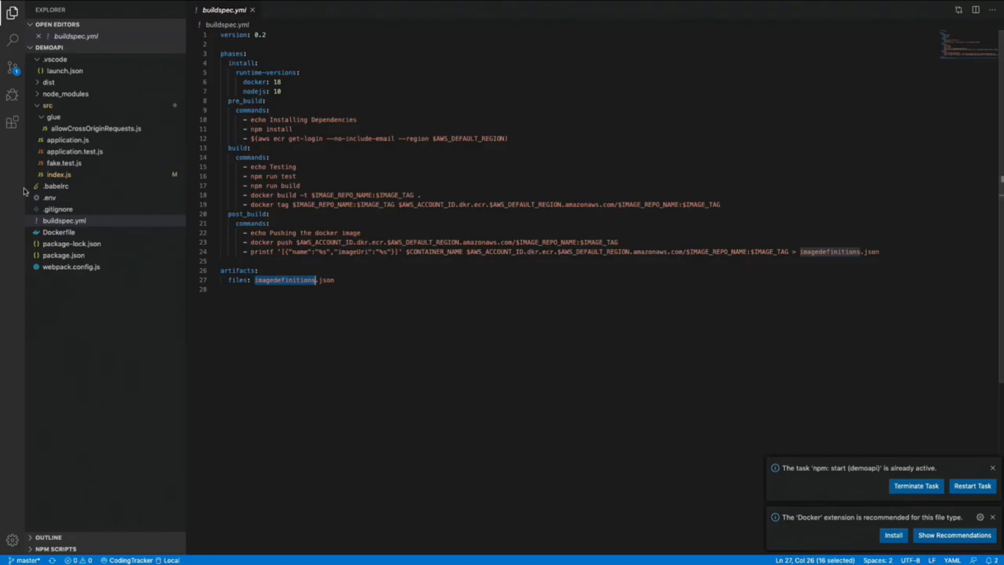
left_click(41, 107)
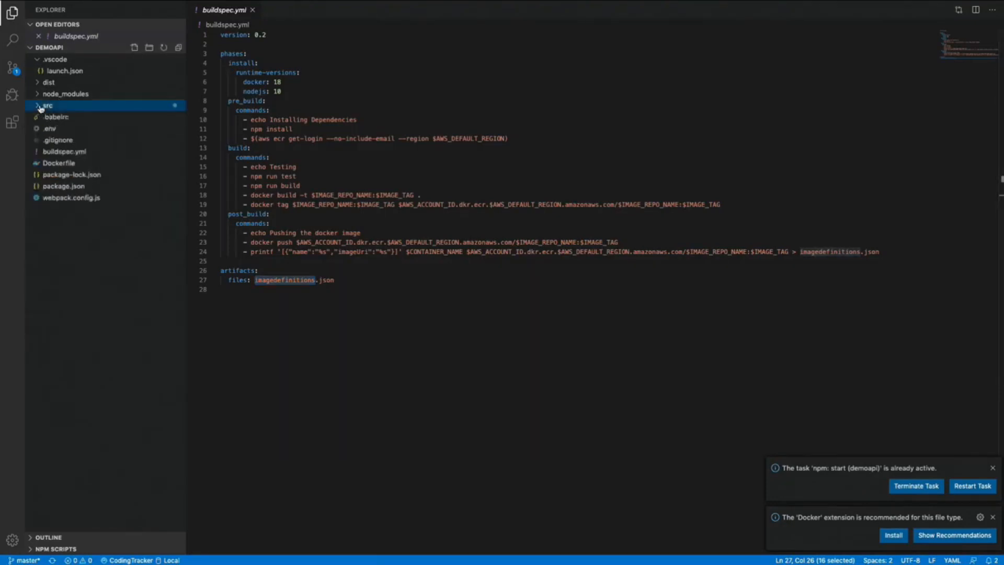
left_click(40, 59)
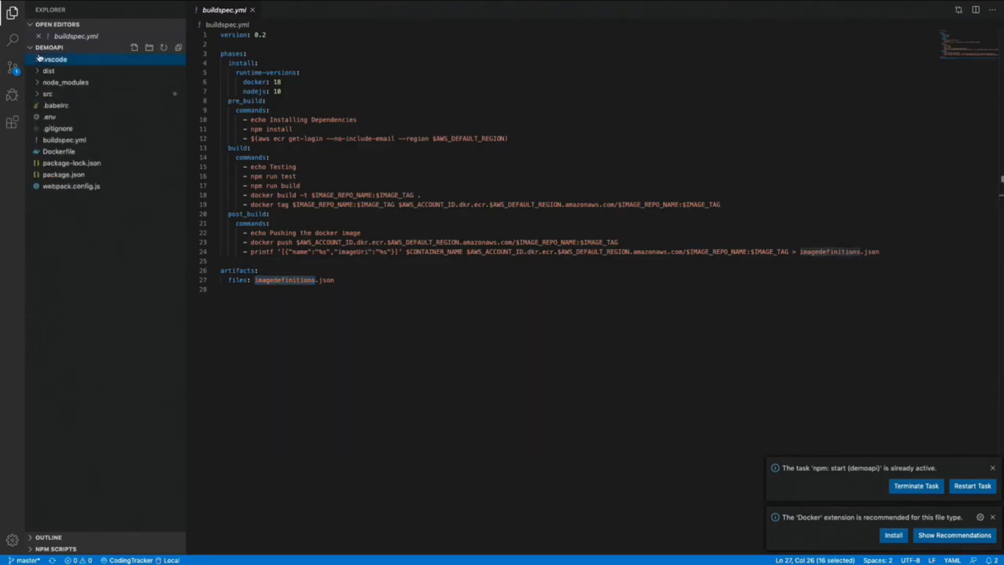
left_click(439, 138)
left_click(670, 60)
mouse_move(23, 12)
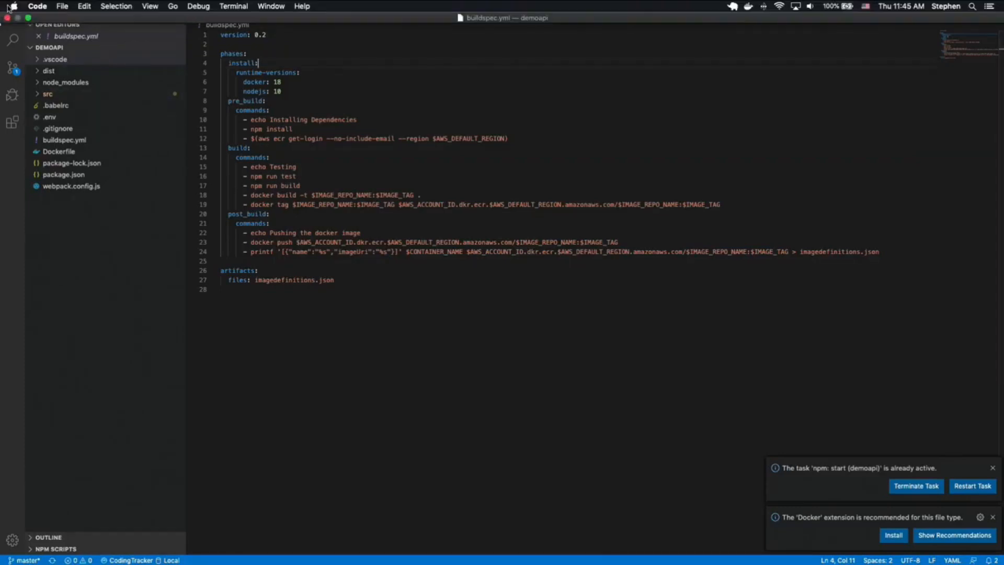
left_click(6, 18)
- From the iTerm2 window, launch Google Chrome through Spotlight by searching 'ch'
left_click(539, 199)
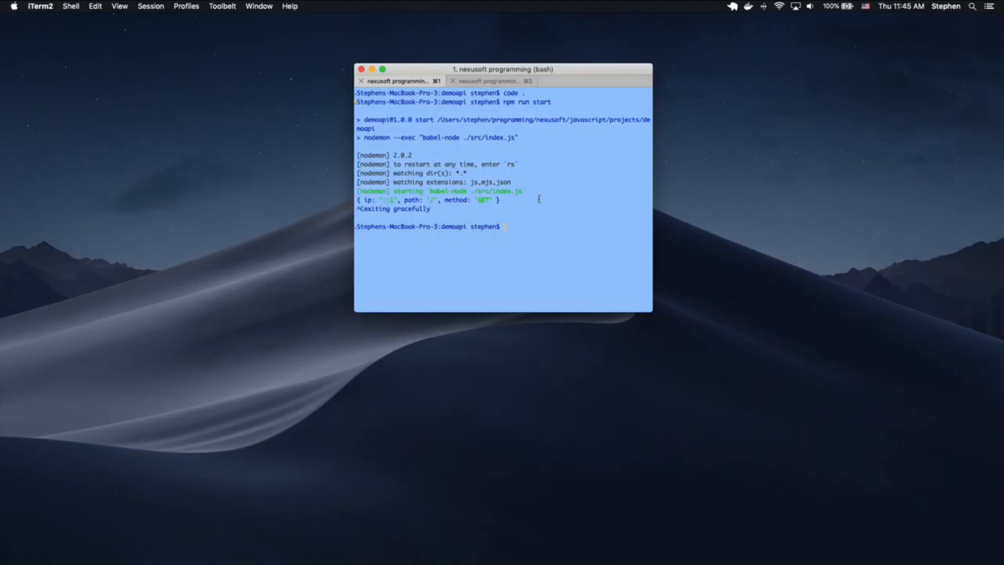
key("super+space")
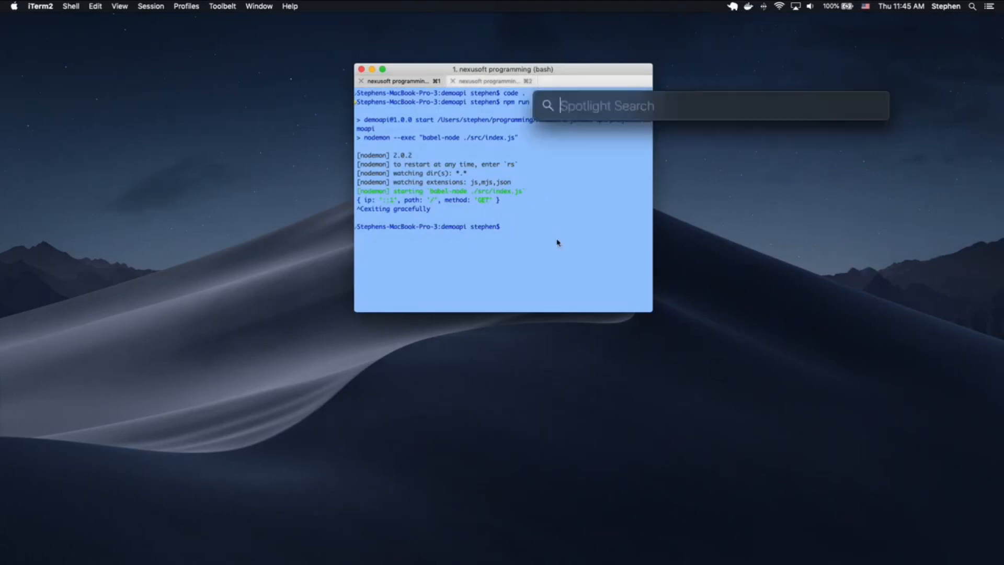
type("ch")
key("Return")
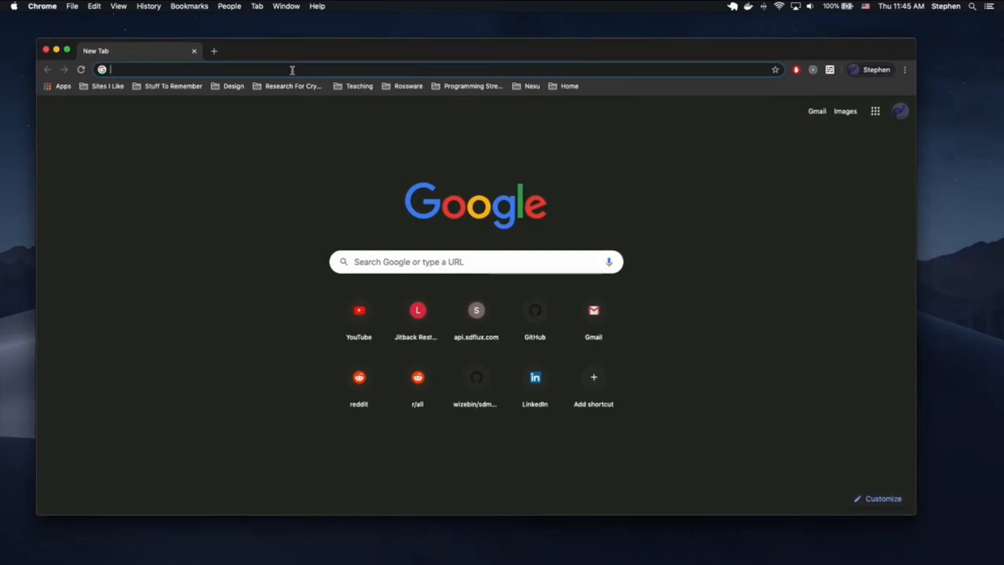
- Load the AWS website and sign in to the Management Console as the root user
type("aws.amazon.com")
key("Return")
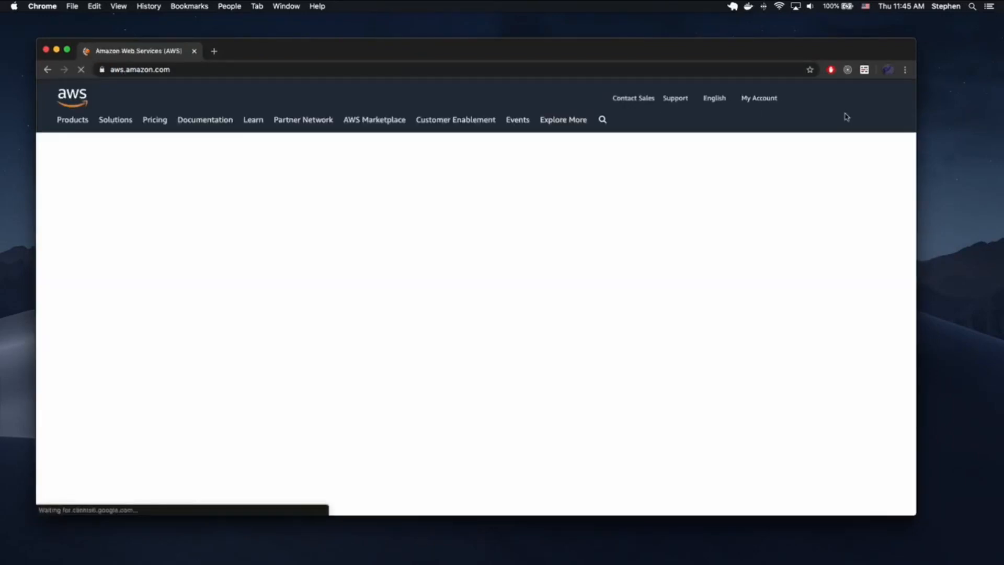
left_click(829, 98)
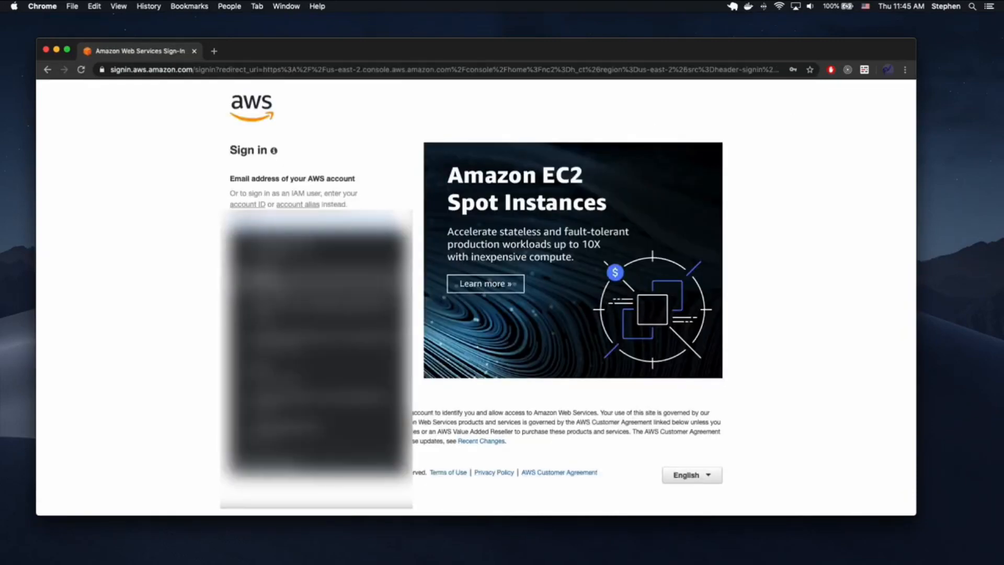
left_click(310, 250)
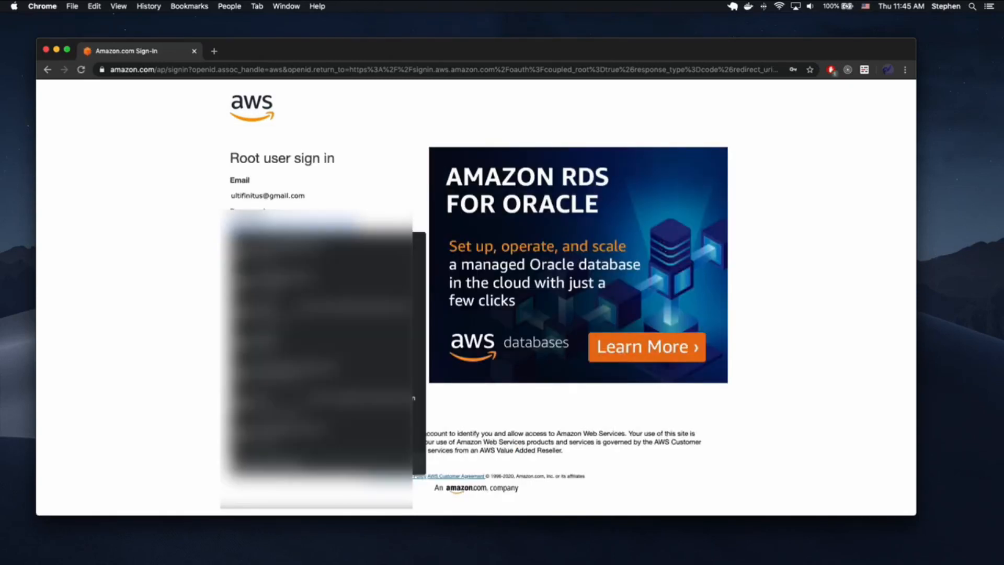
left_click(296, 248)
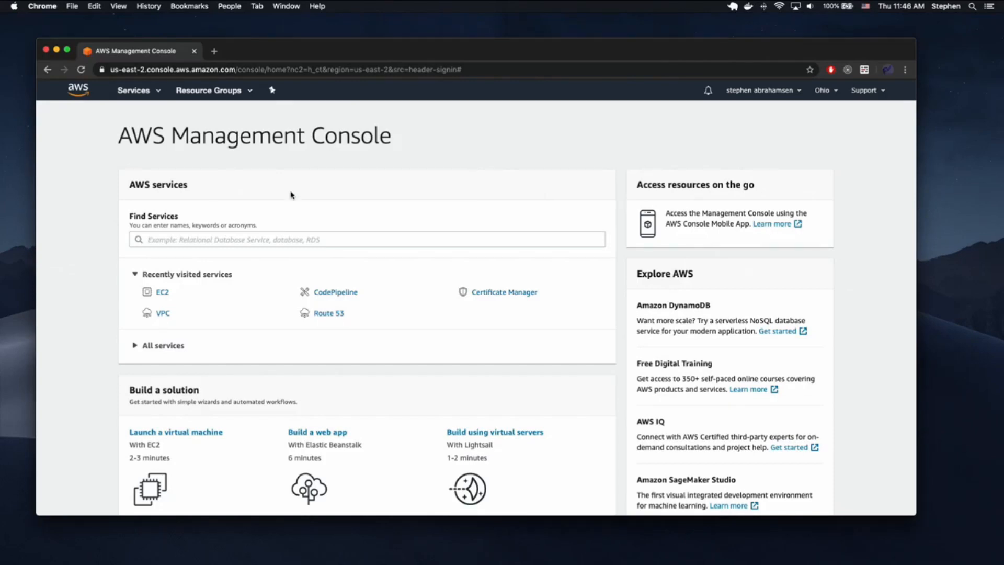
- Open Certificate Manager and confirm the region is set to Ohio
left_click(227, 239)
left_click(386, 223)
left_click(502, 292)
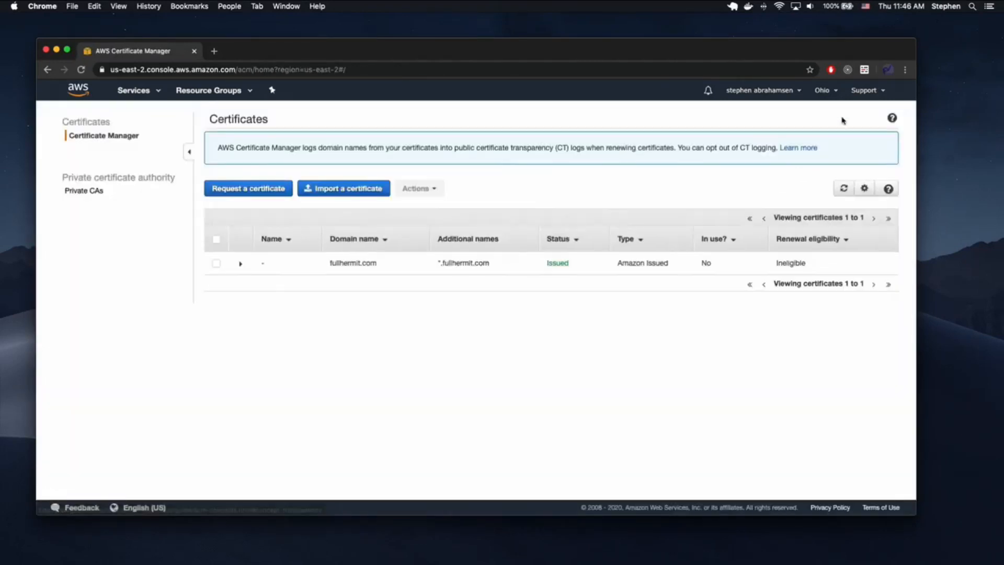
left_click(825, 90)
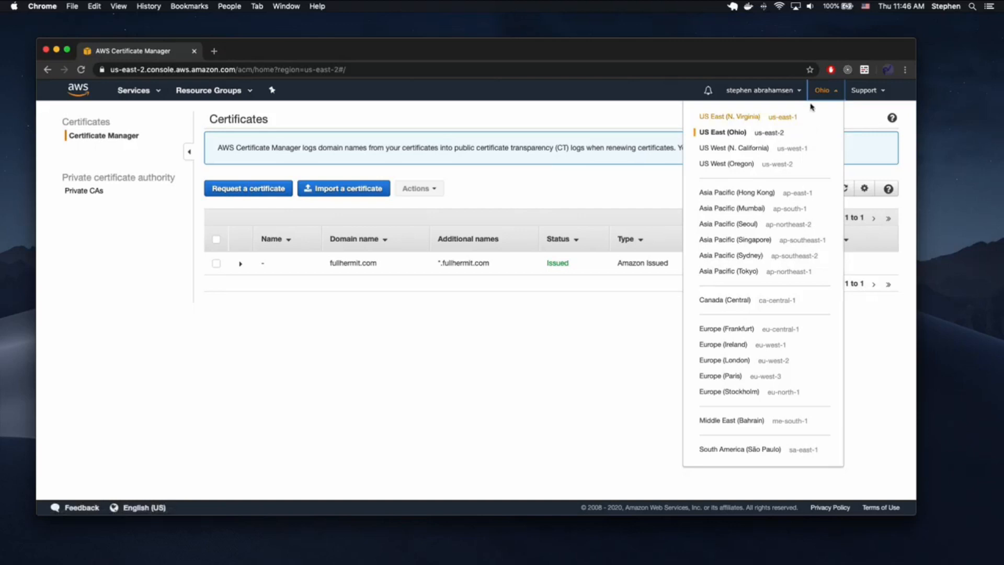
left_click(822, 90)
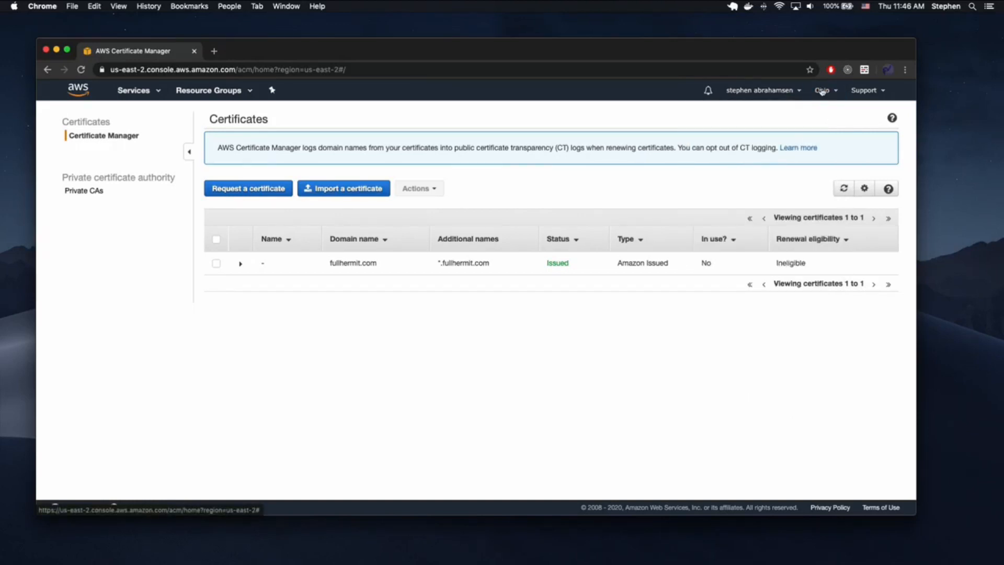
left_click(822, 90)
left_click(822, 90)
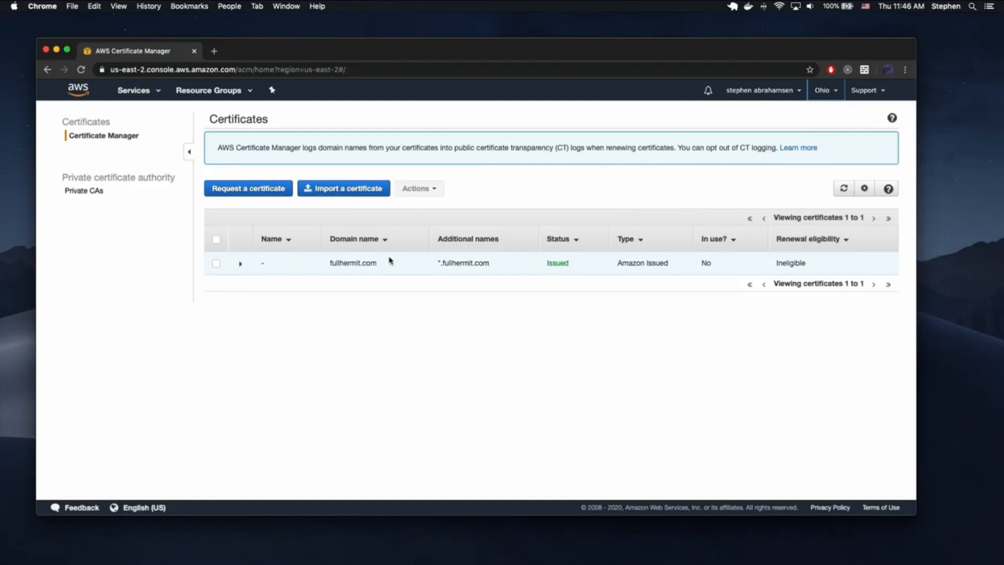
- Inspect the issued fullhermit.com certificate's details, then search the services list for 'ecr'
left_click_drag(330, 264, 376, 265)
left_click(349, 263)
left_click(493, 265)
left_click(409, 261)
double_click(350, 263)
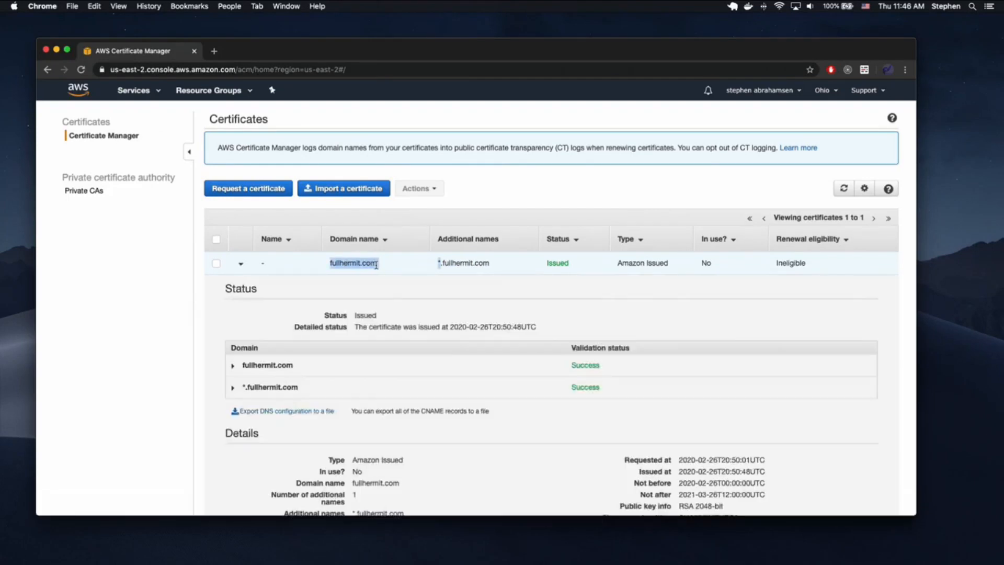
left_click(443, 262)
left_click_drag(442, 264, 481, 265)
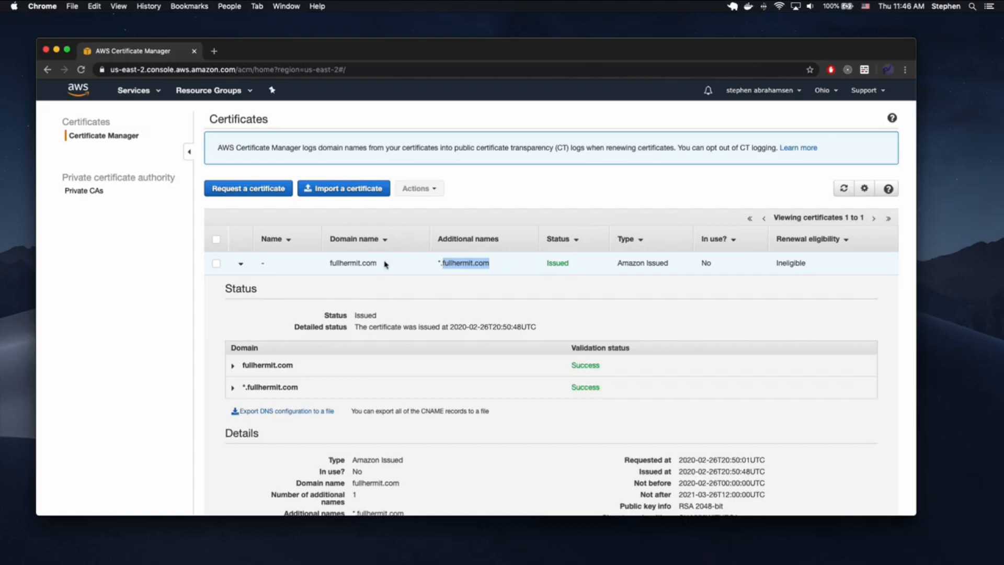
left_click(422, 264)
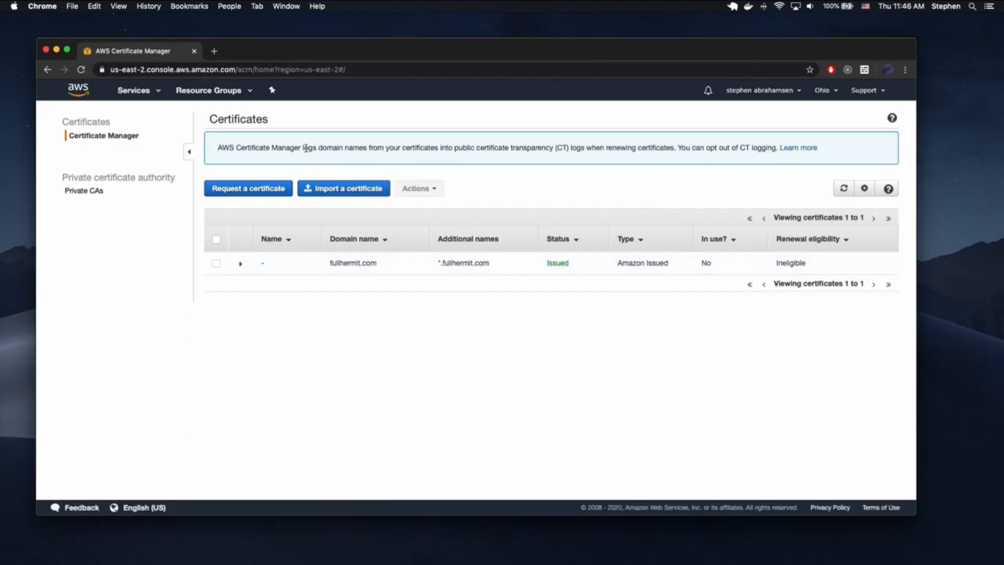
left_click(154, 95)
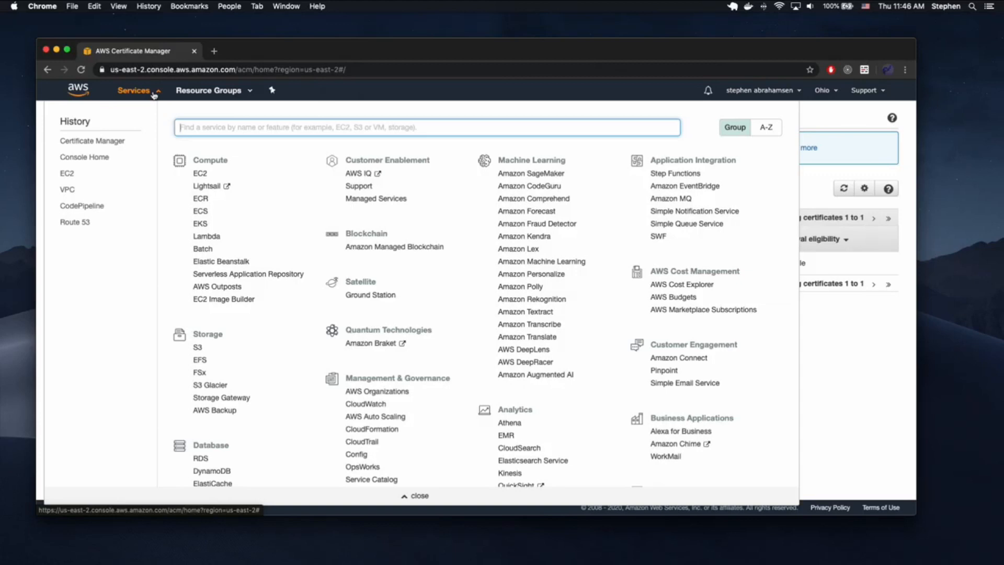
type("ecr")
- Create an ECR repository named demoapi-video
left_click(234, 150)
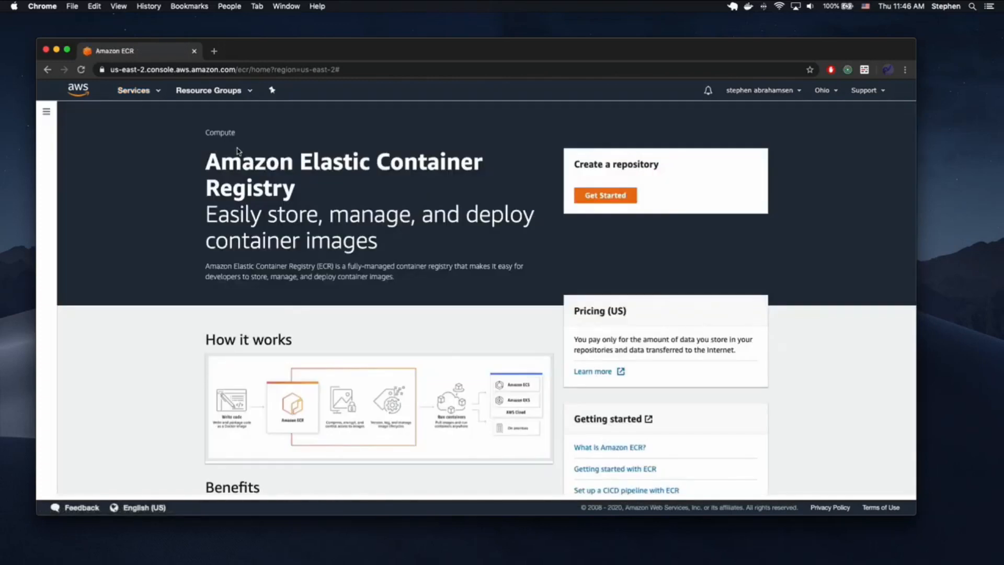
left_click(613, 204)
left_click(298, 225)
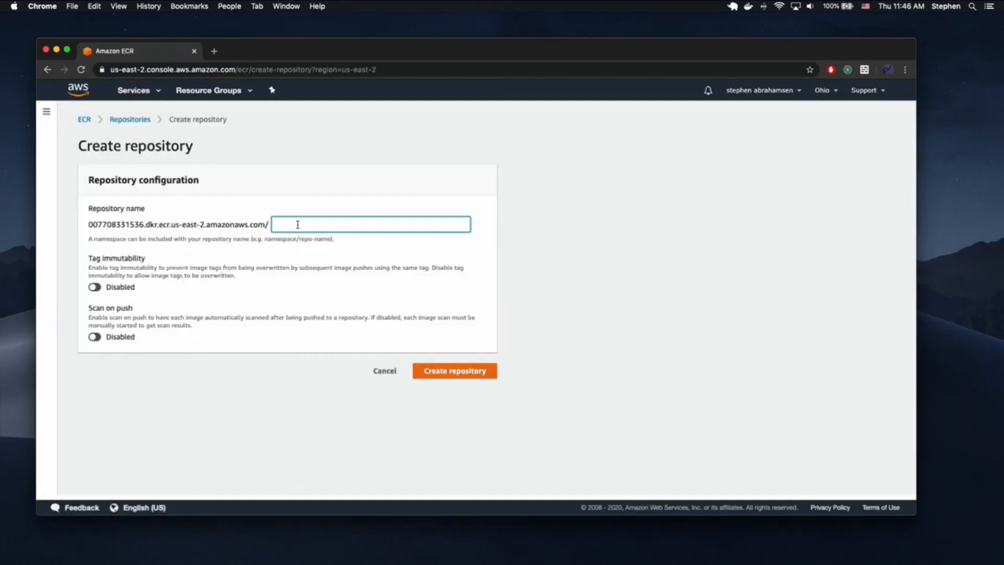
type("demoapi-test")
key("BackSpace")
key("BackSpace")
key("BackSpace")
type("video")
left_click_drag(347, 226, 137, 220)
left_click(454, 372)
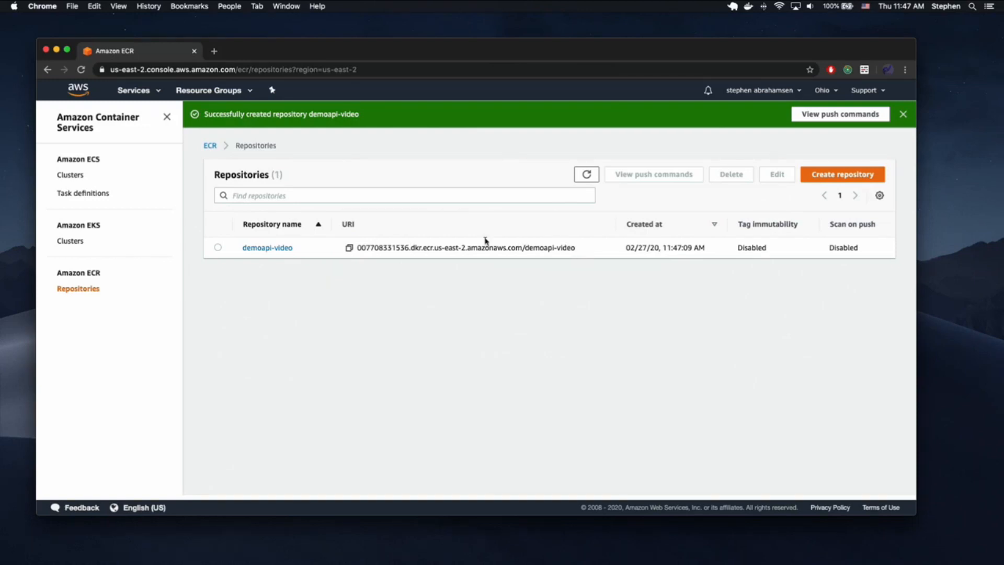
- Review the repository URI's account number, us-east-2 region and demoapi-video name
double_click(385, 248)
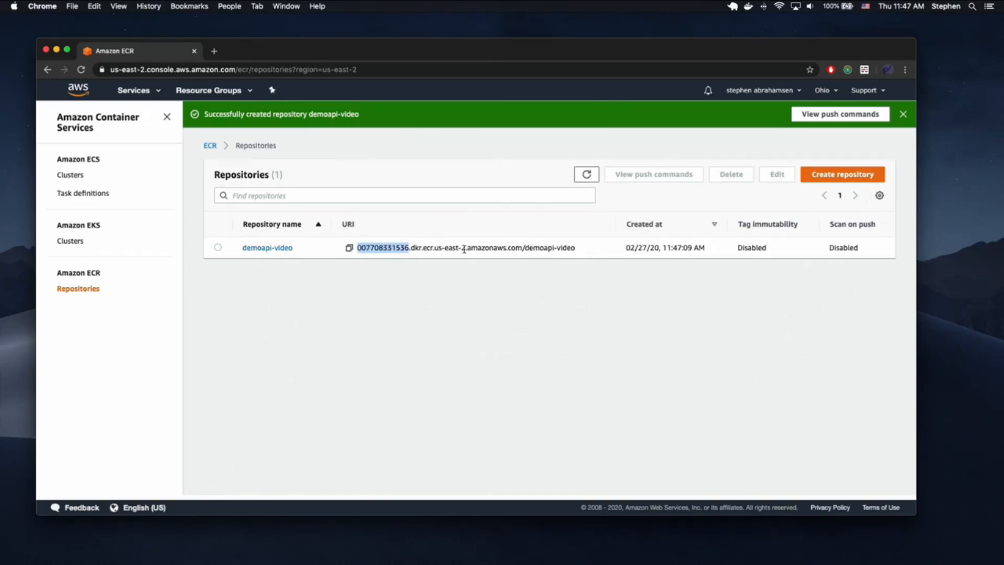
left_click_drag(465, 249, 434, 249)
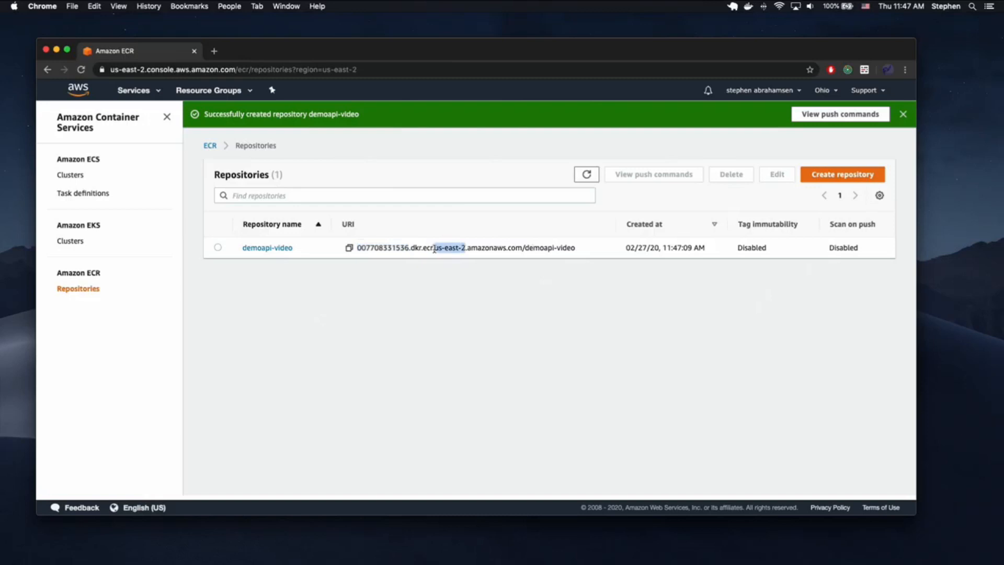
double_click(569, 247)
left_click_drag(569, 246, 542, 246)
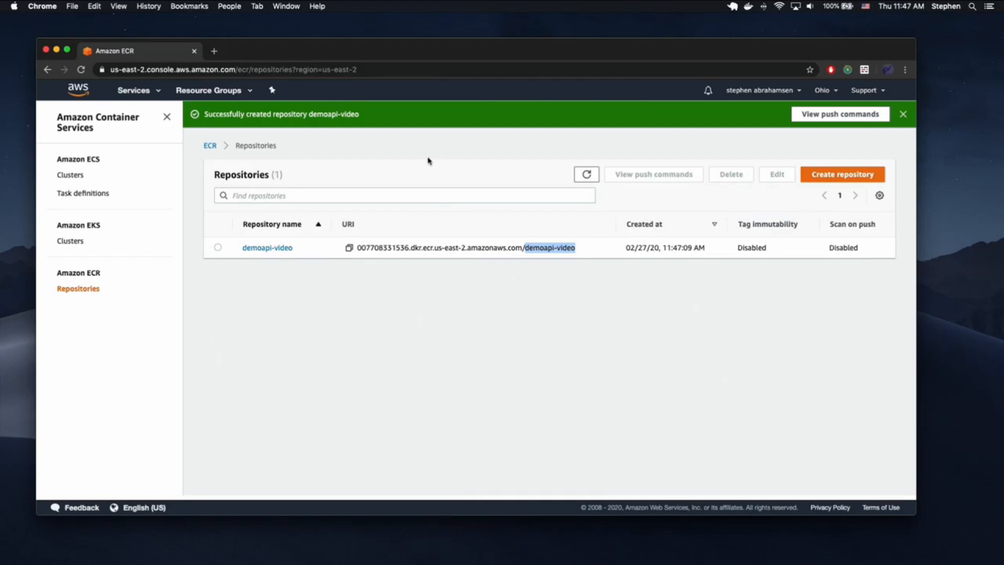
- Run 'code .' in the terminal to open the demoapi project in VS Code
key("ctrl+Up")
left_click(816, 111)
type("code .")
key("Return")
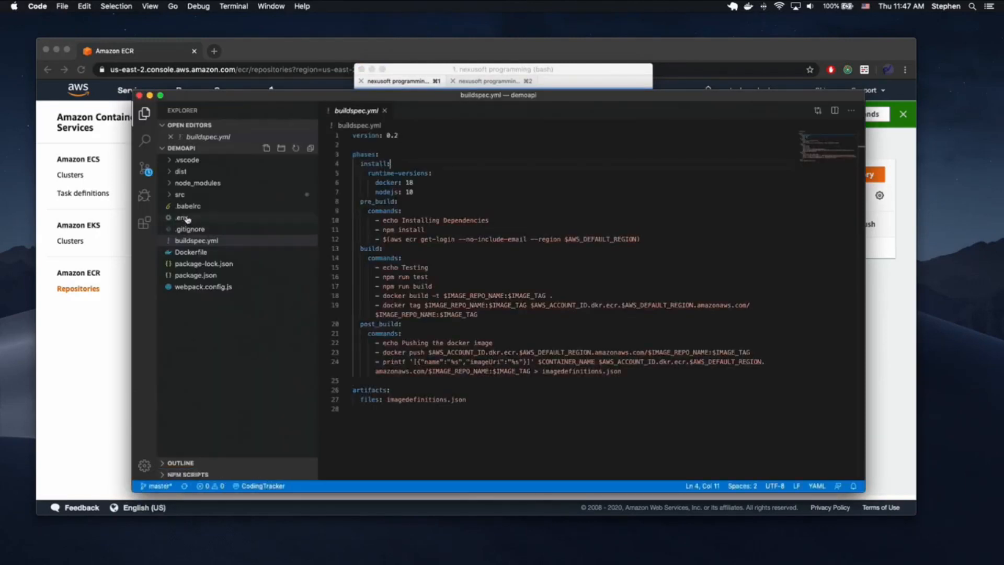
- In .env, change 'test' to 'video' on lines 3 and 4, making both demoapi-video
left_click(183, 217)
left_click_drag(439, 151, 462, 155)
key("super+d")
type("video")
- Check the .env account ID, us-east-2, container and repo names, and latest tag
left_click_drag(459, 145, 424, 146)
double_click(424, 135)
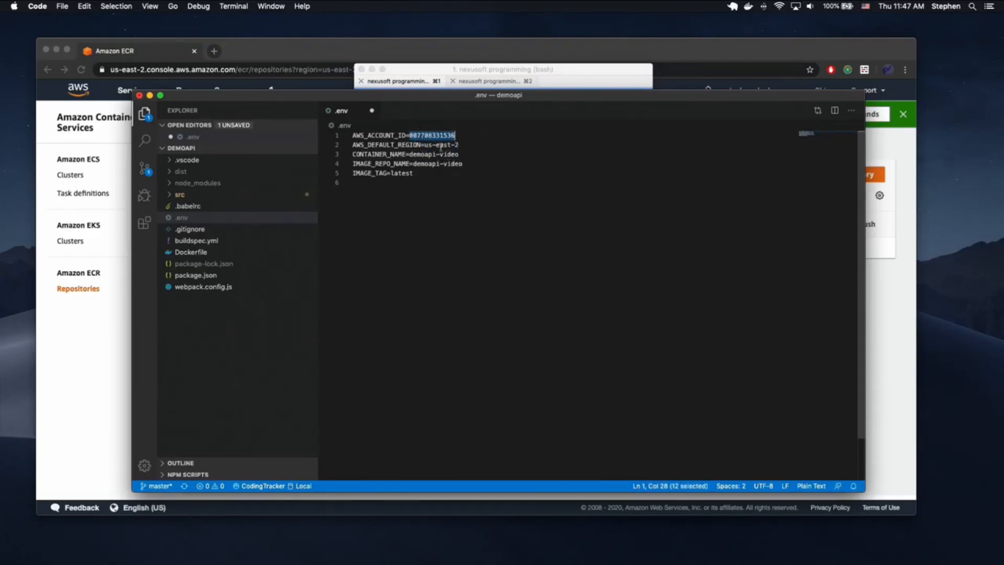
left_click_drag(459, 155, 409, 154)
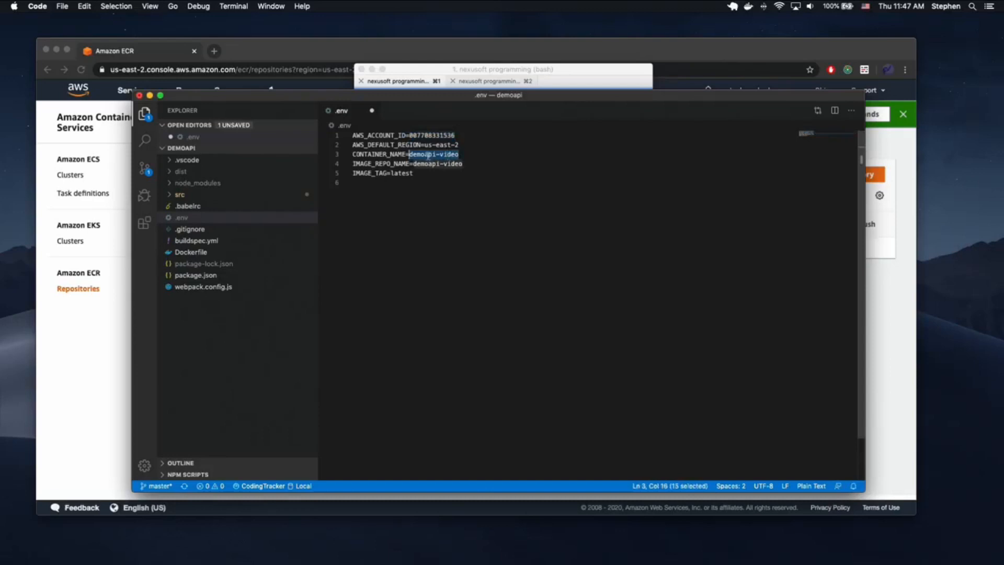
double_click(384, 163)
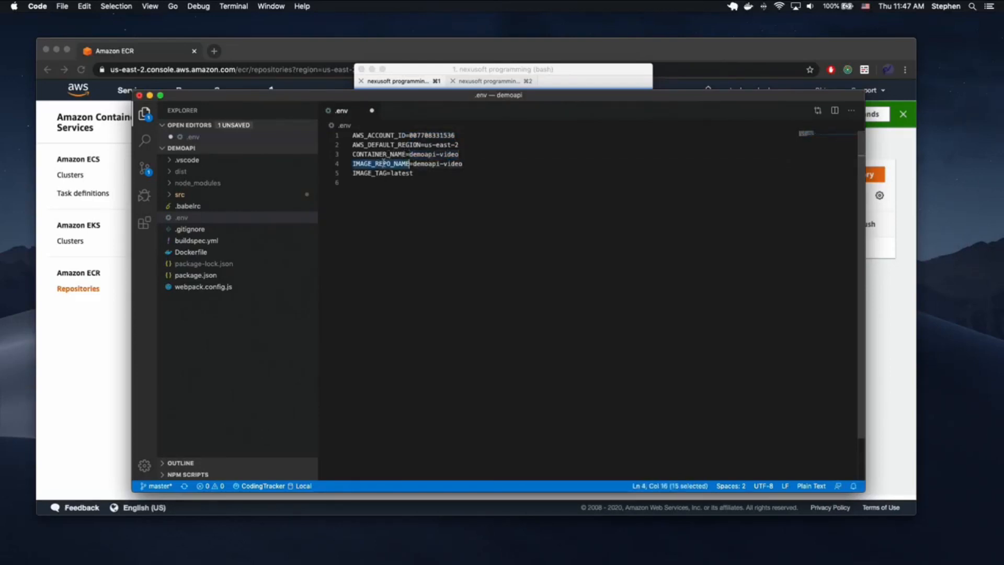
left_click_drag(460, 155, 409, 155)
left_click(387, 155)
double_click(387, 155)
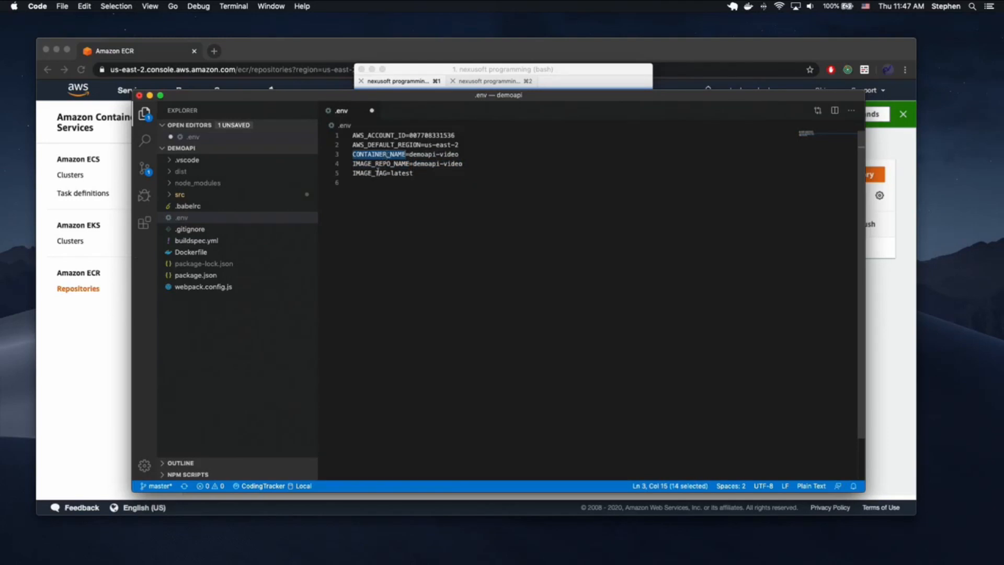
double_click(376, 173)
double_click(400, 174)
left_click(389, 229)
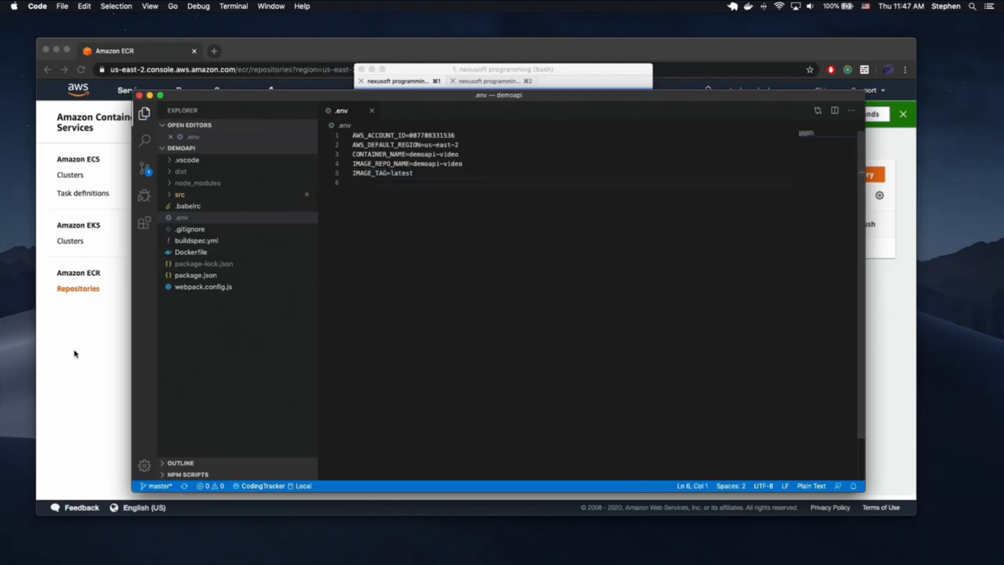
left_click(74, 352)
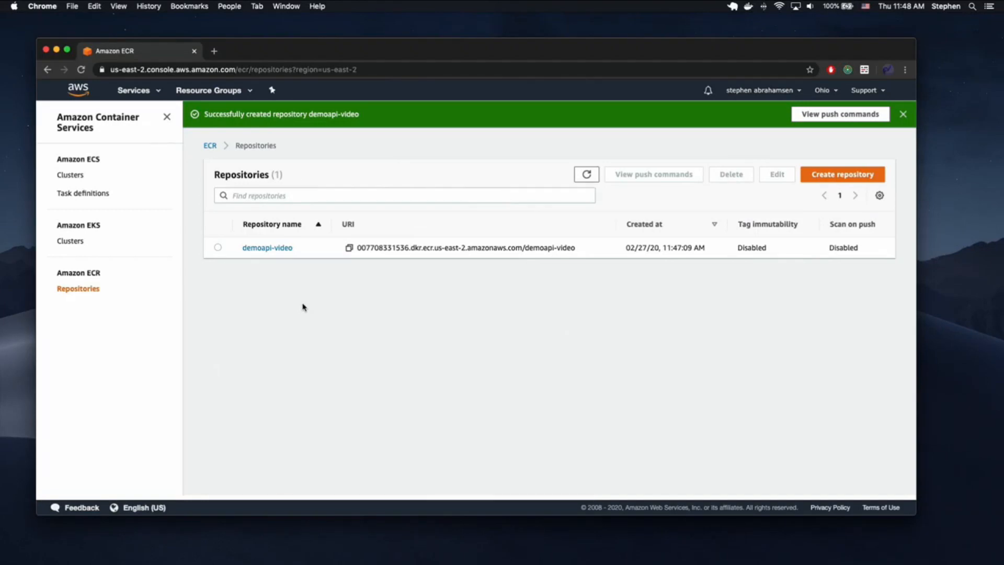
- Open CodePipeline from the services search and start creating a new pipeline
left_click(154, 93)
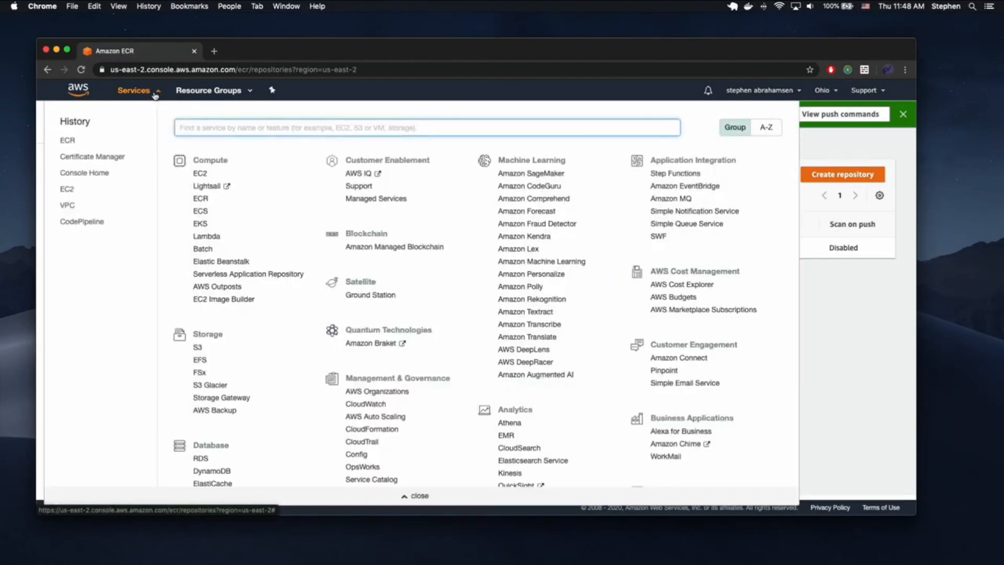
type("codepipeline")
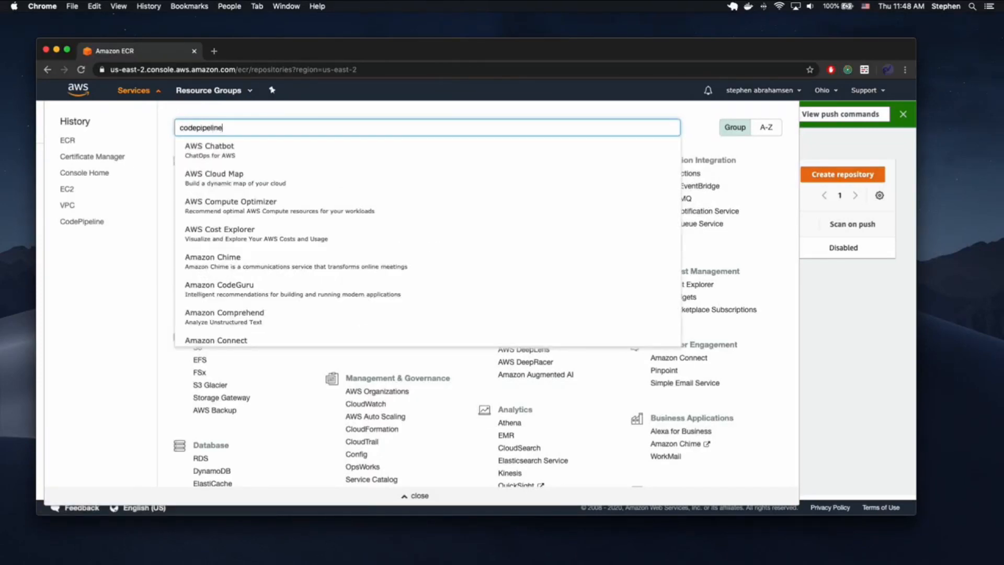
left_click(218, 156)
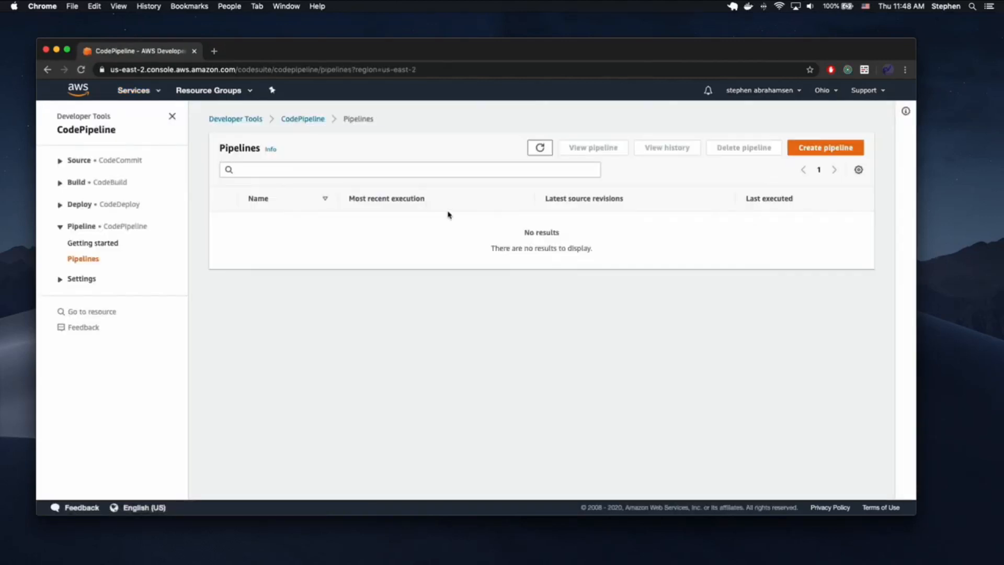
left_click(817, 147)
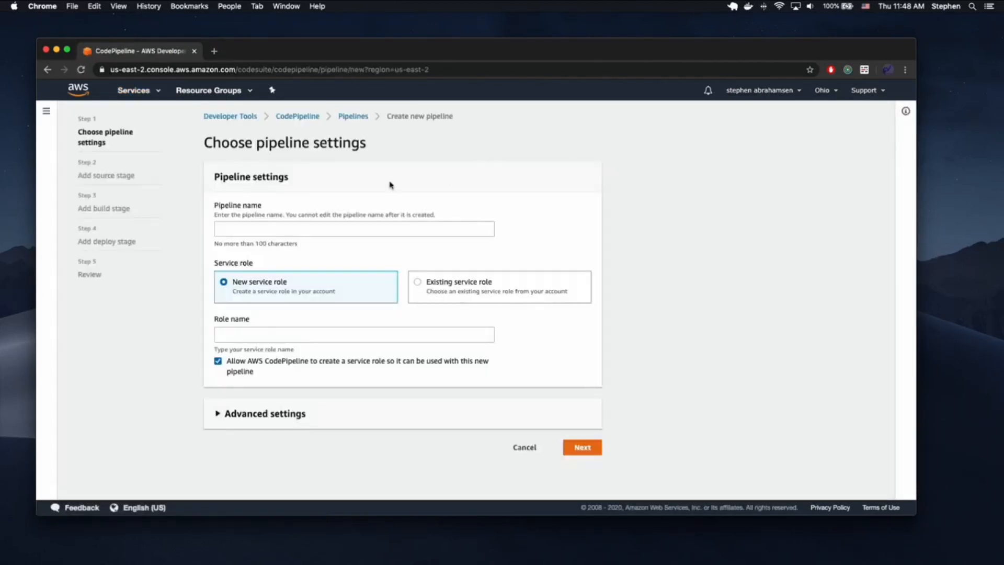
- Name the pipeline demoapi-video with a new service role and advance to the source stage
left_click(309, 225)
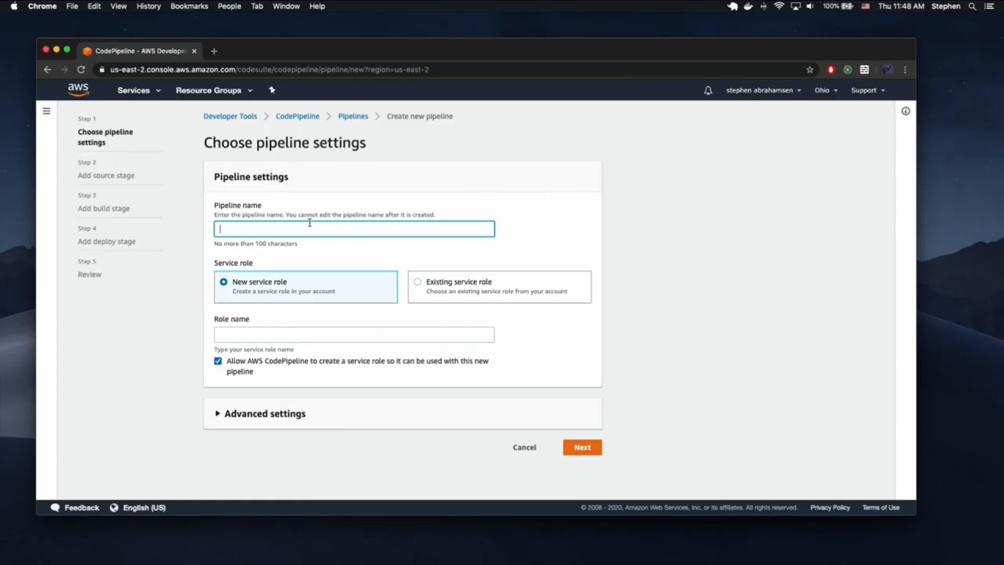
type("demoapi-")
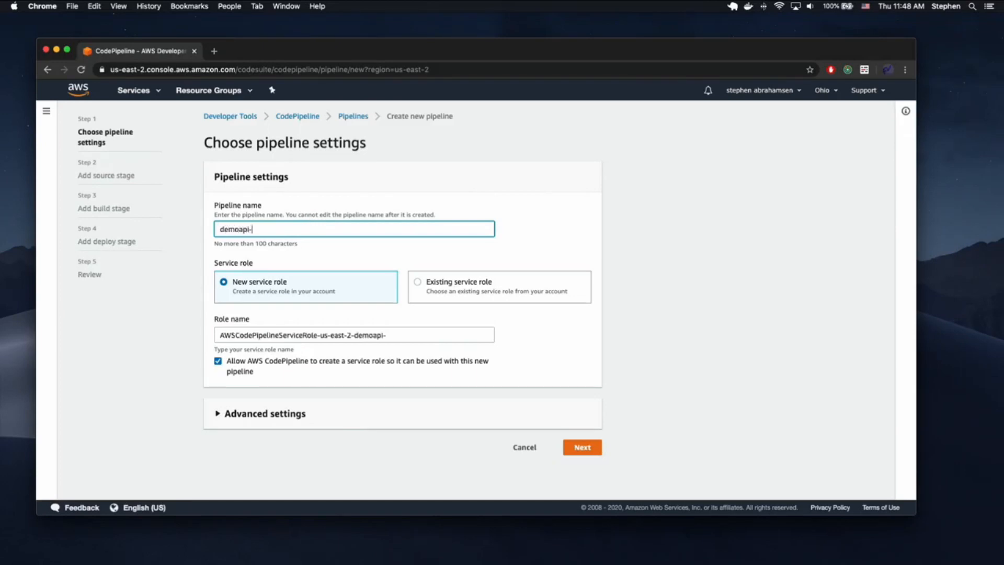
type("video")
left_click(267, 413)
scroll(267, 413, "down", 3)
left_click(275, 294)
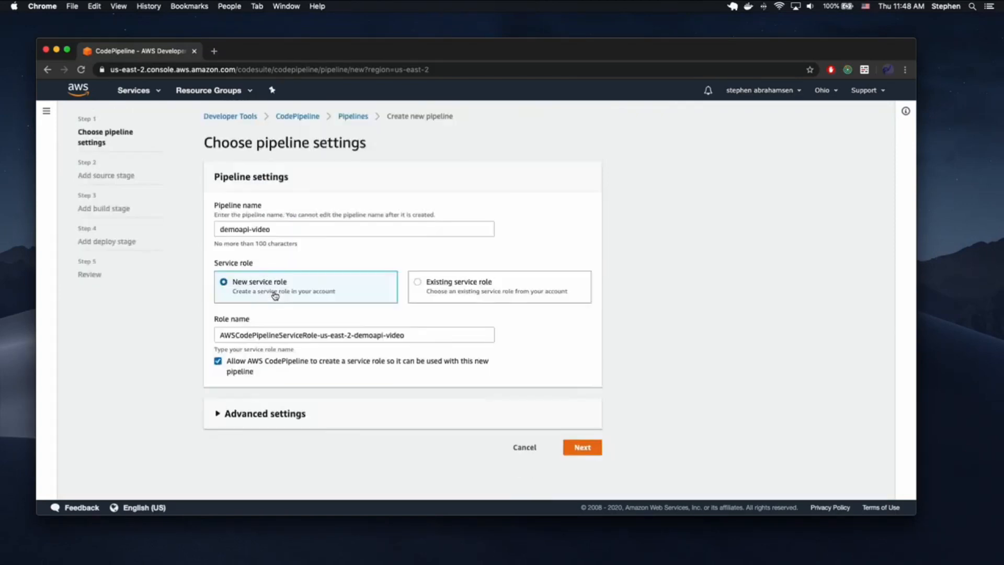
left_click(582, 447)
left_click(347, 228)
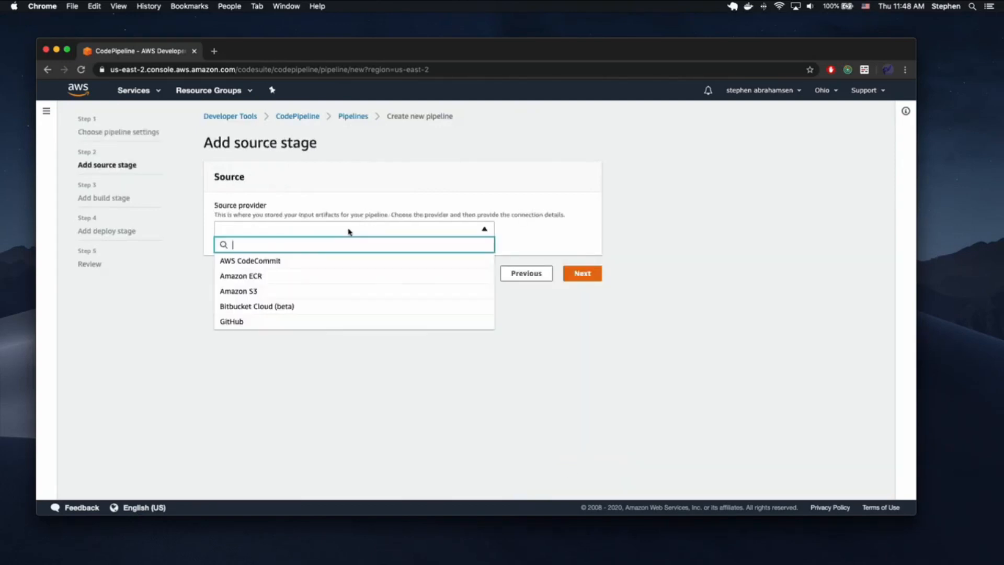
- Set GitHub as the source provider, connect it, and pick the demoapi repository
left_click(277, 319)
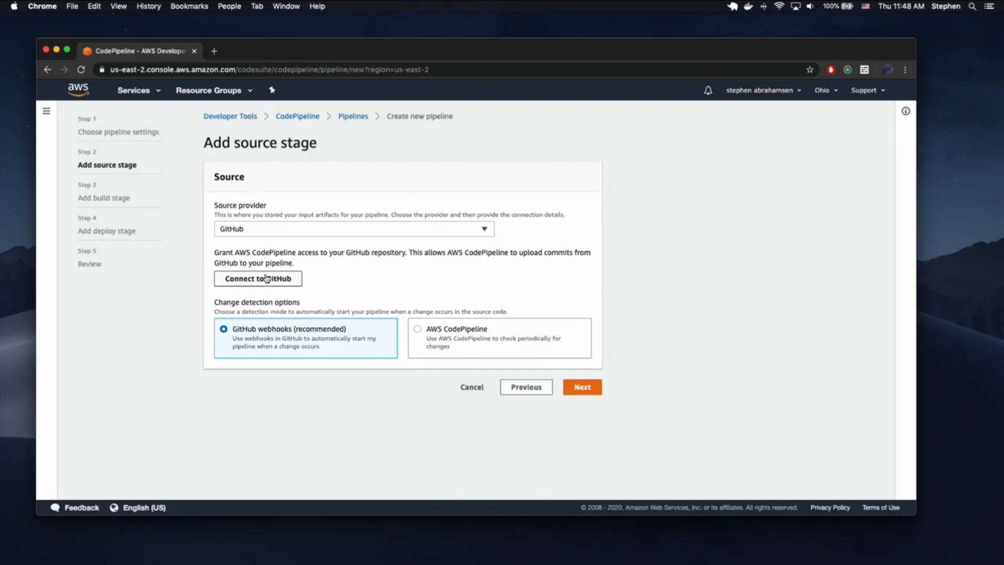
left_click(279, 279)
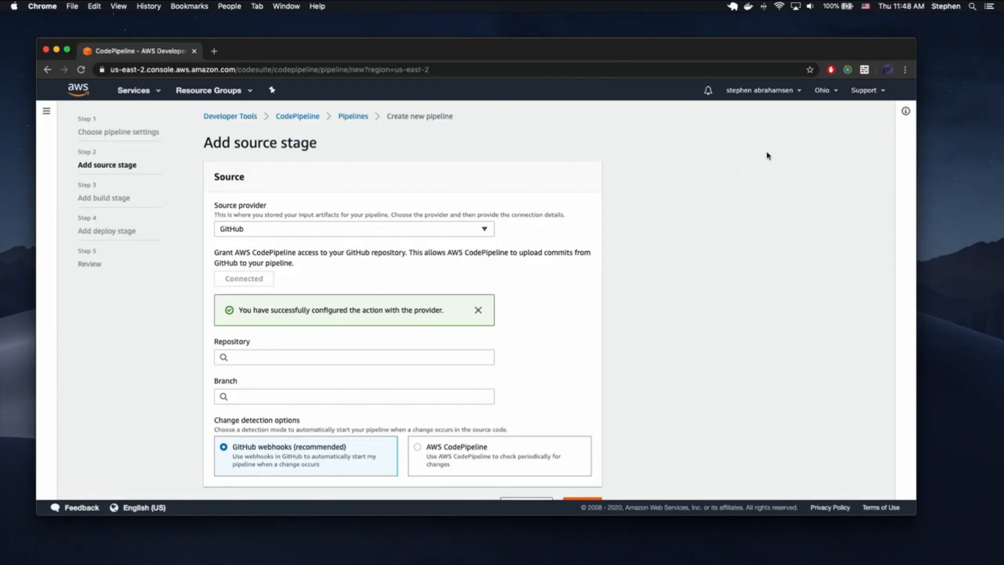
scroll(461, 324, "down", 1)
left_click(286, 327)
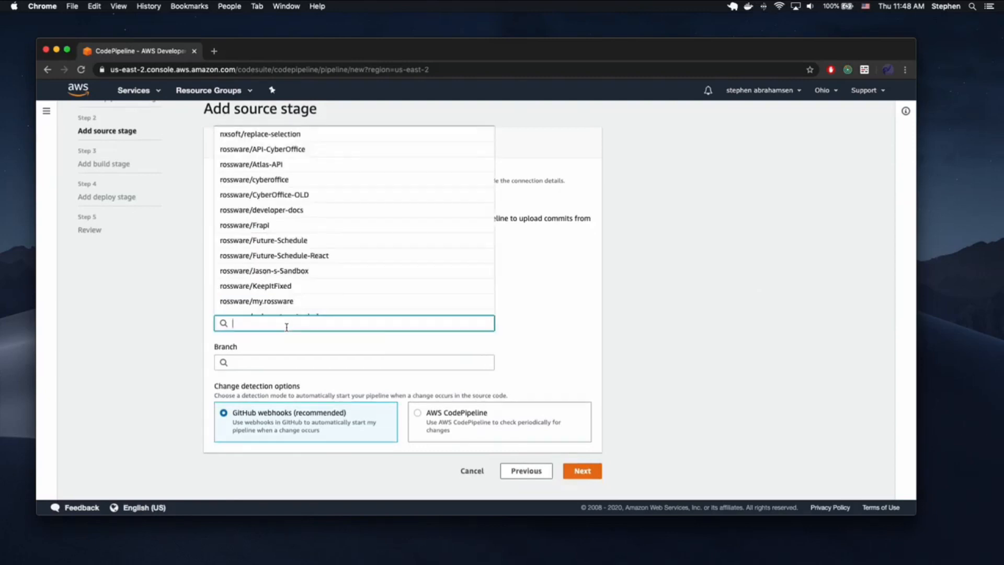
type("demoapi")
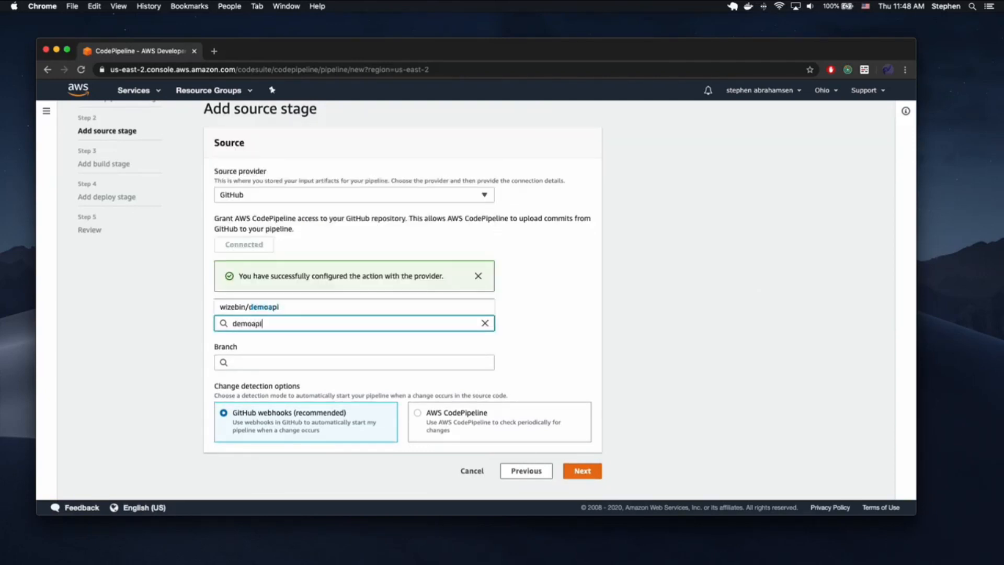
left_click(269, 306)
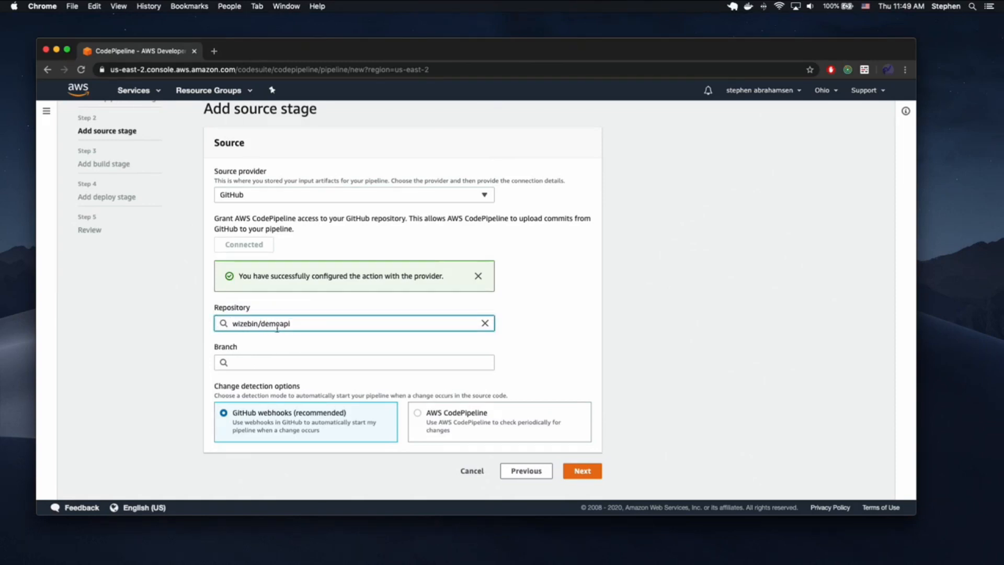
- Choose the master branch and advance to the build stage
left_click(258, 360)
left_click(249, 378)
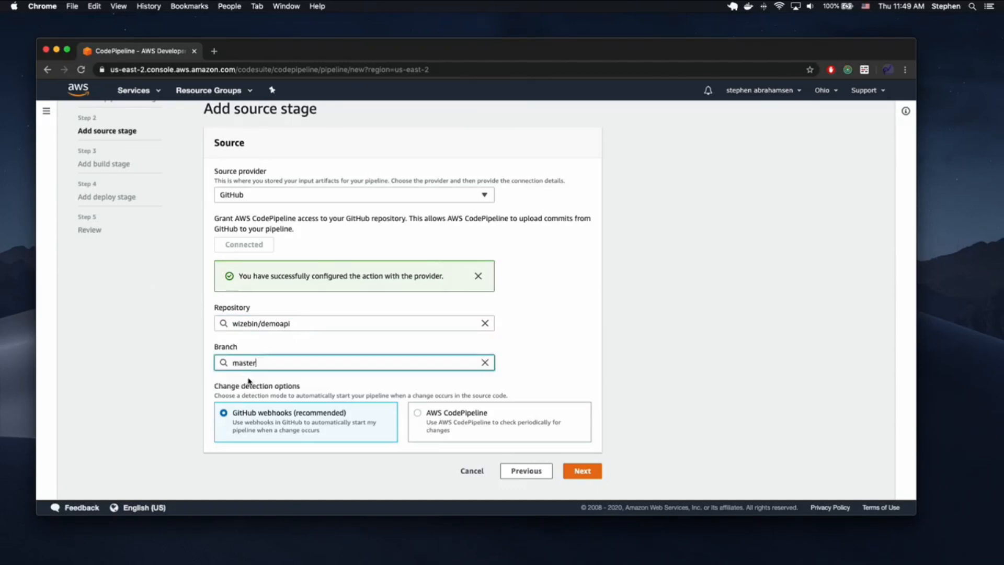
left_click(570, 338)
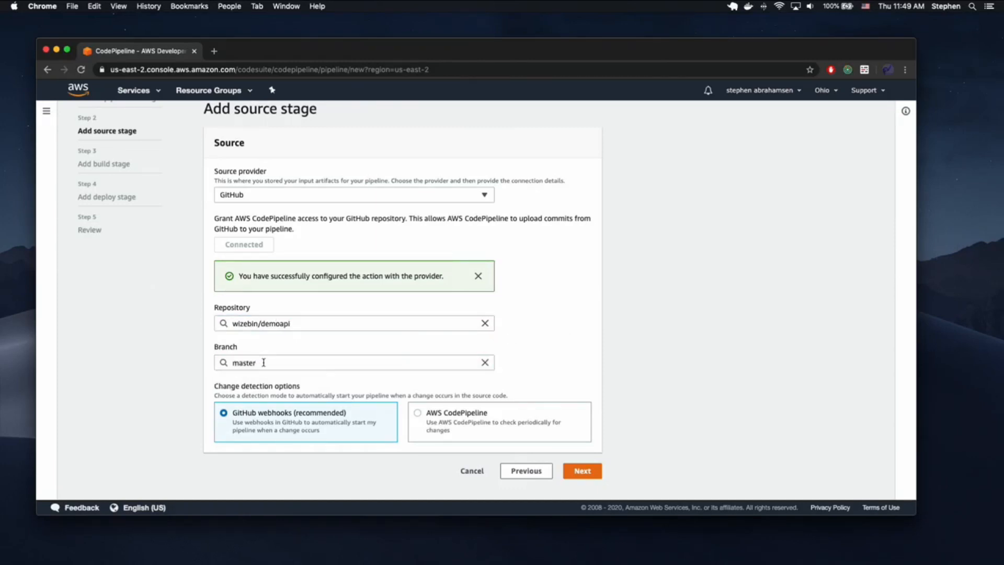
double_click(264, 362)
left_click(542, 355)
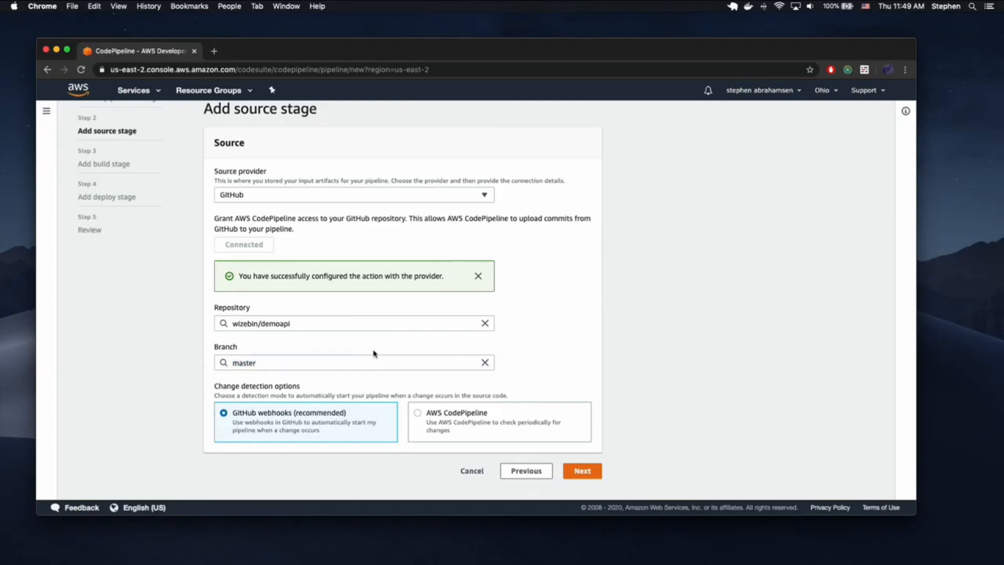
double_click(270, 362)
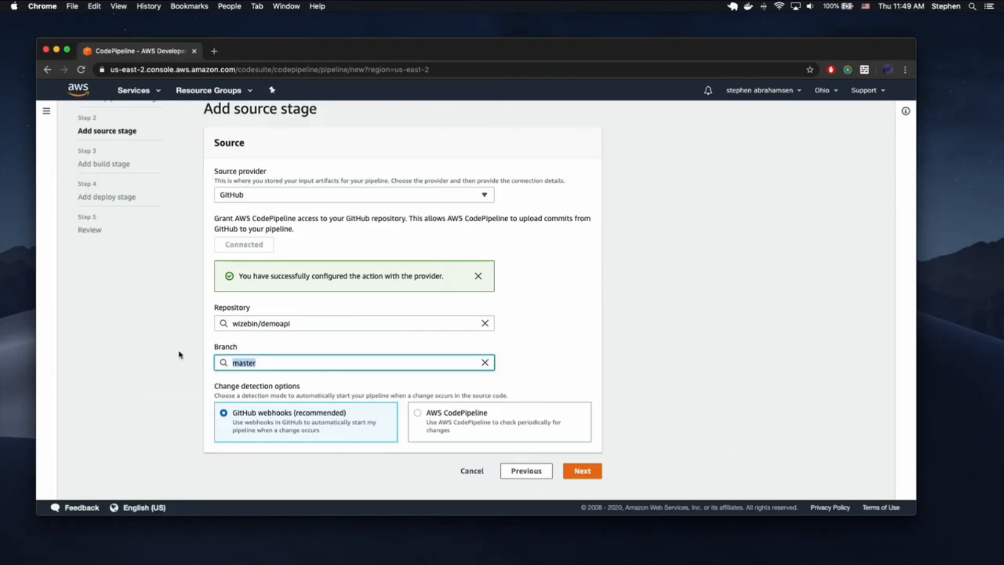
left_click(560, 337)
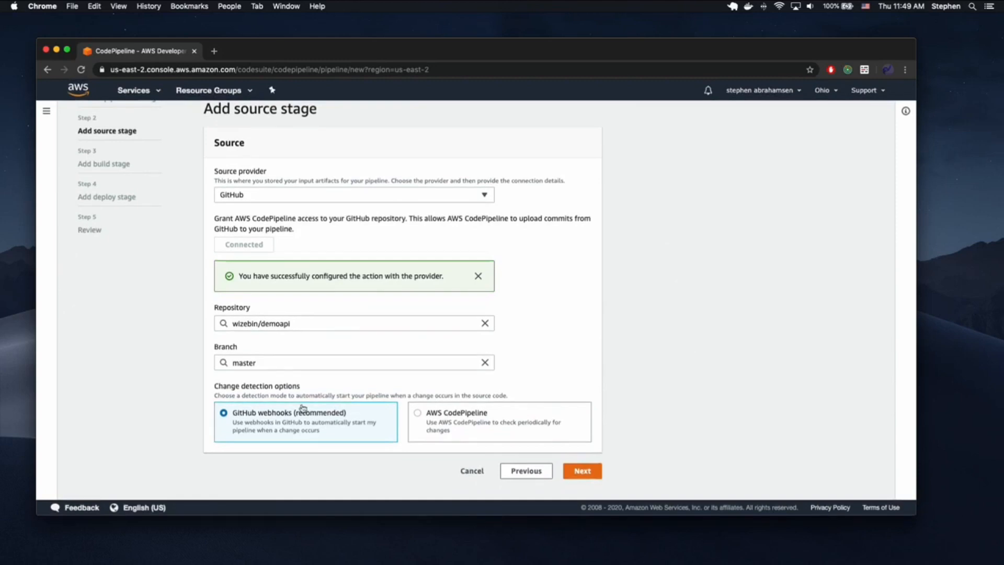
left_click(582, 471)
left_click(337, 229)
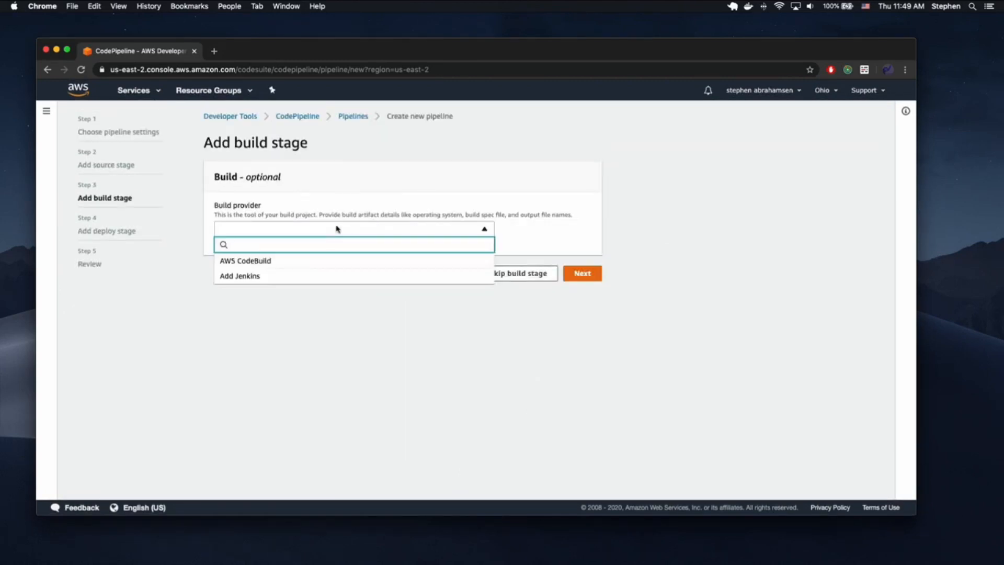
- Choose AWS CodeBuild as build provider and start a new project named 'demoapi-'
left_click(282, 261)
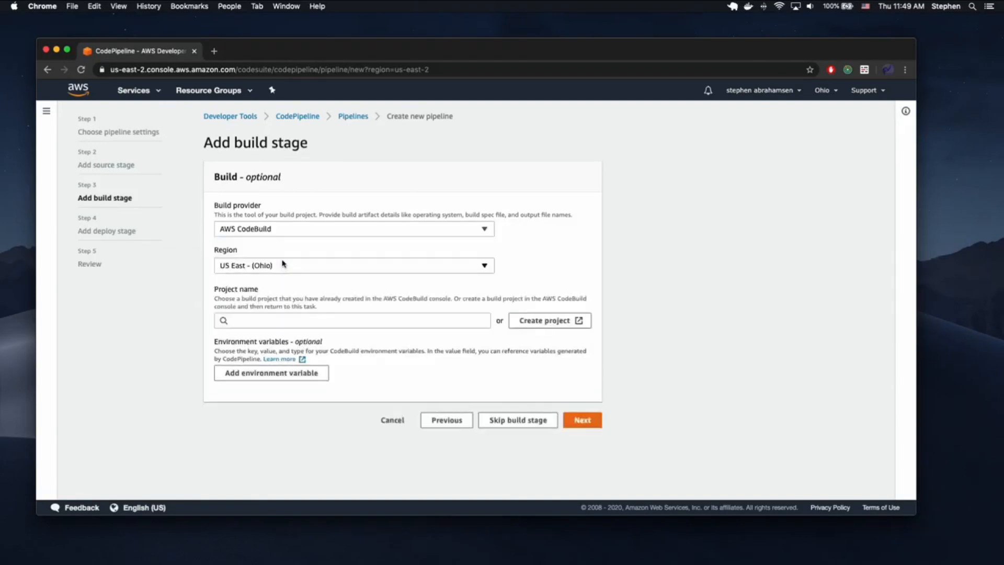
left_click(528, 321)
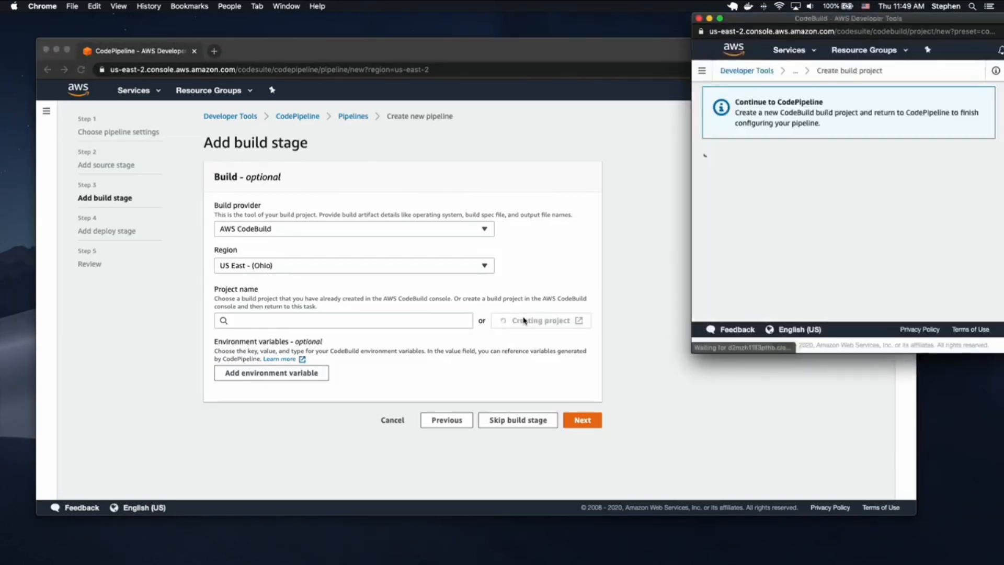
scroll(814, 204, "down", 1)
left_click(772, 206)
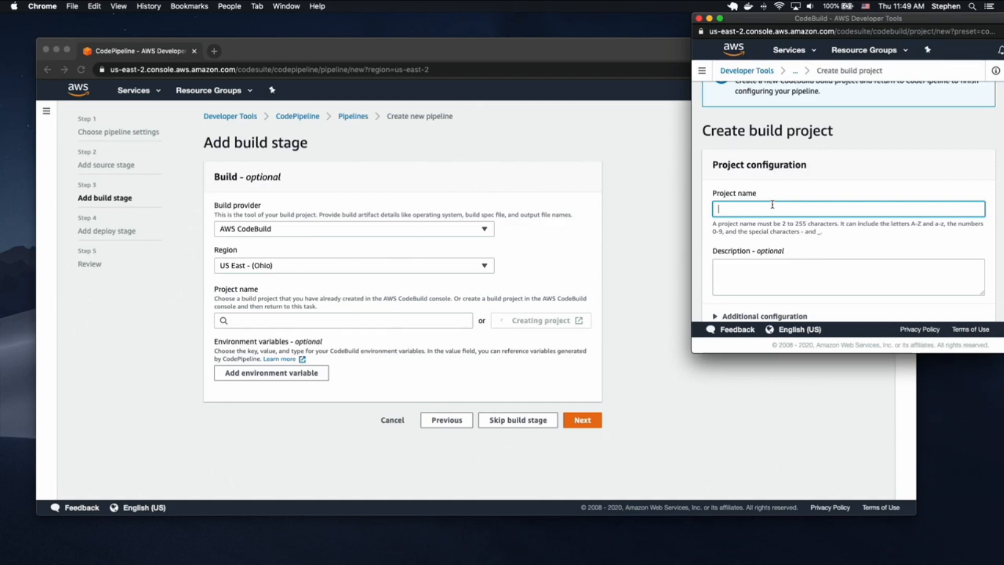
type("demoapi-video")
scroll(934, 195, "down", 5)
scroll(765, 196, "down", 3)
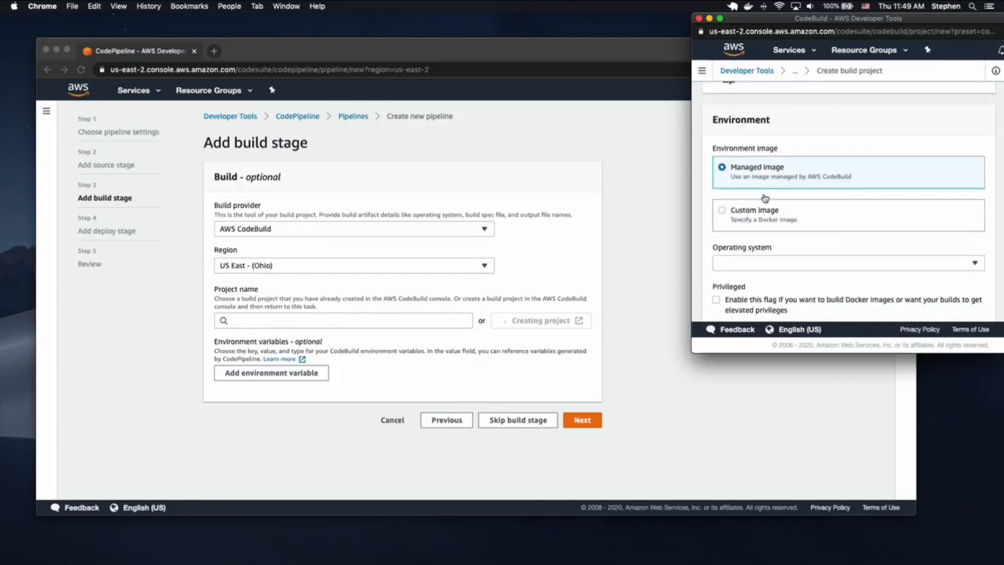
scroll(809, 190, "down", 2)
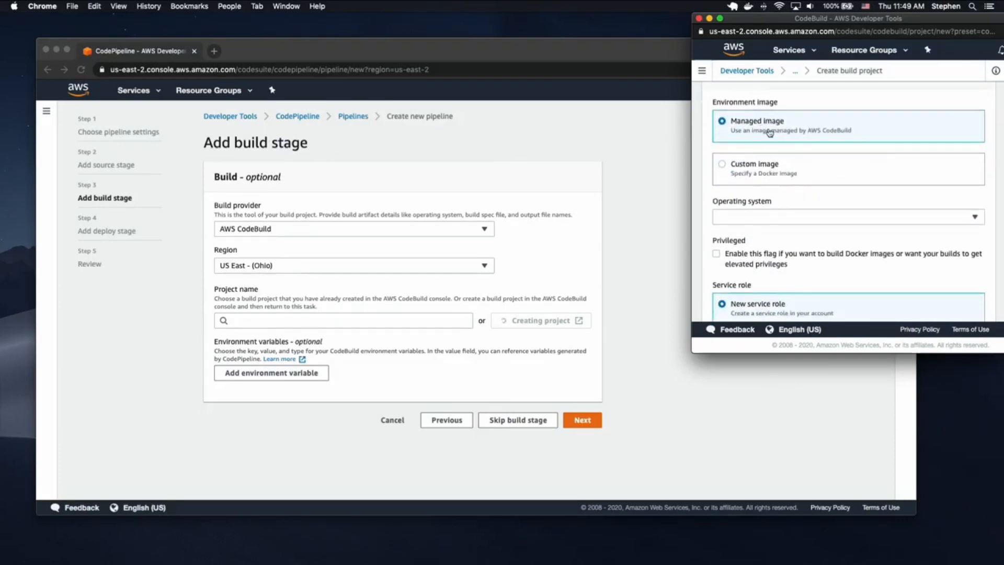
- Set the environment to Ubuntu, Standard runtime, aws/codebuild/standard:3.0 image, with privileged mode enabled
left_click(789, 216)
left_click(758, 250)
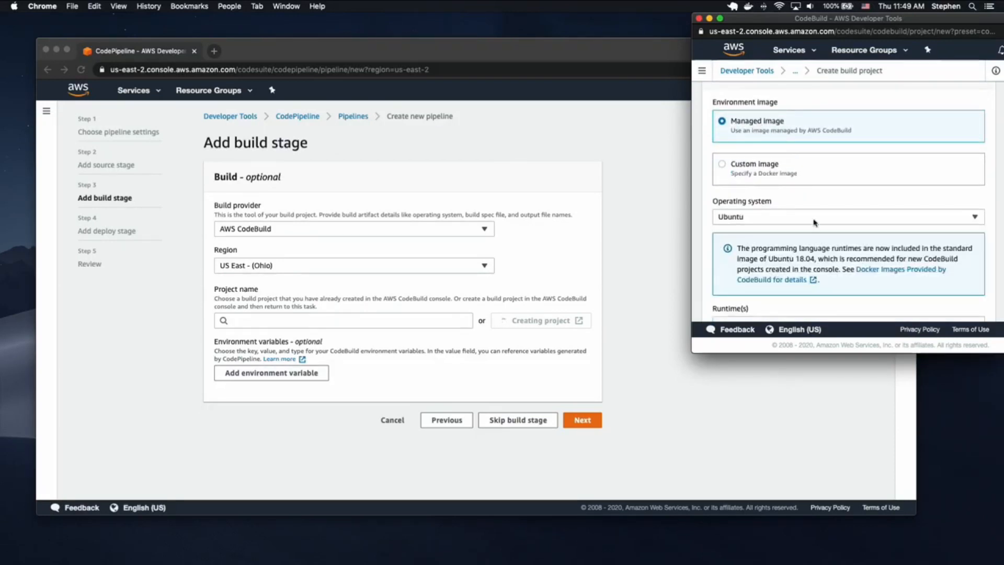
scroll(808, 214, "down", 5)
left_click(774, 209)
left_click(753, 238)
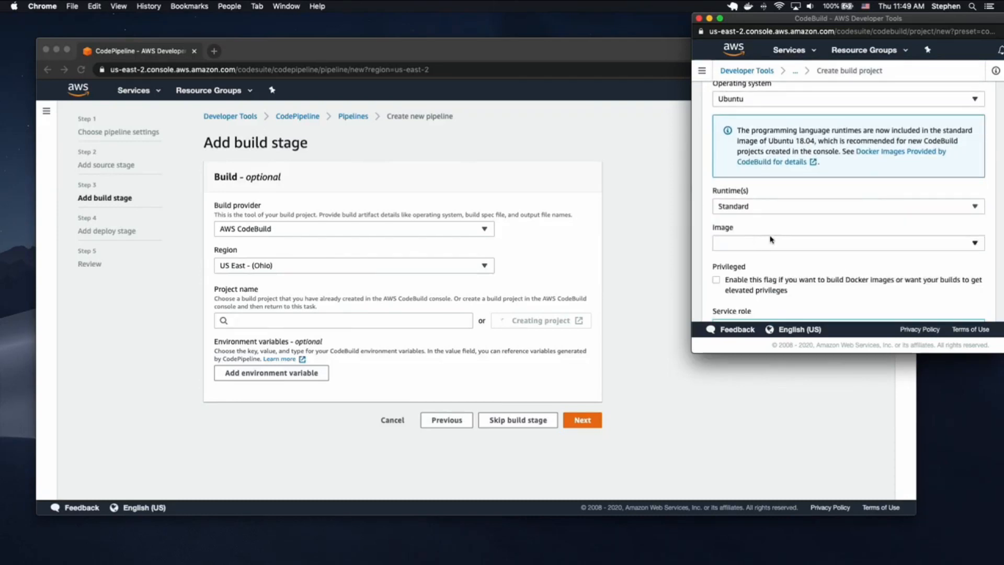
left_click(762, 245)
left_click(782, 227)
scroll(795, 228, "down", 3)
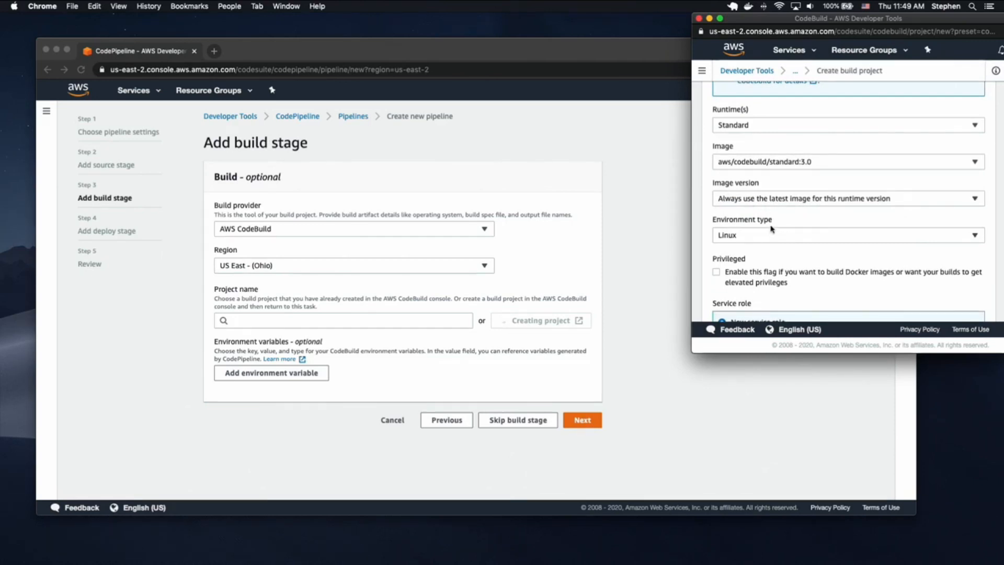
scroll(774, 231, "down", 3)
left_click(724, 209)
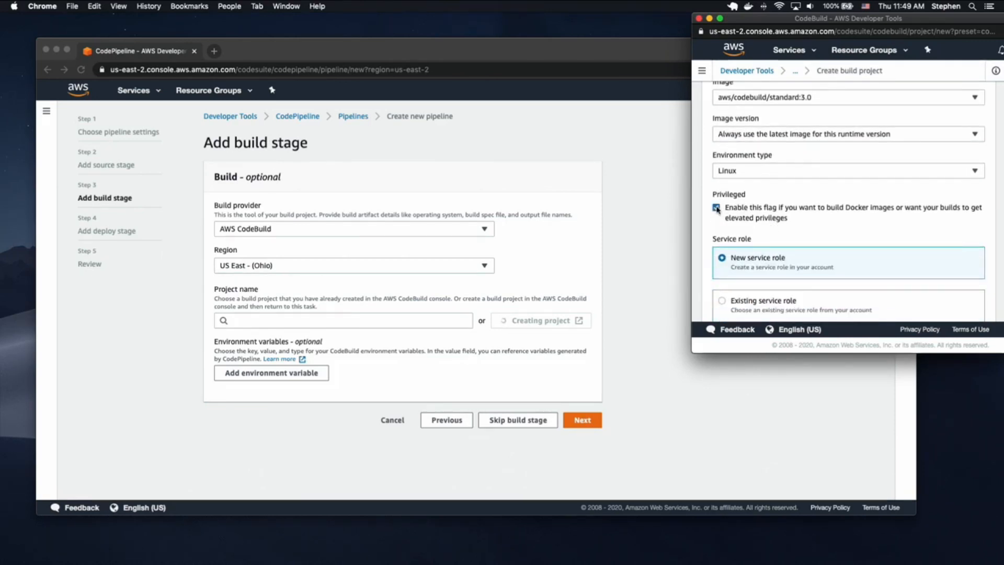
- Select the new service role name codebuild-demoapi-video-service-role for copying
scroll(790, 201, "down", 2)
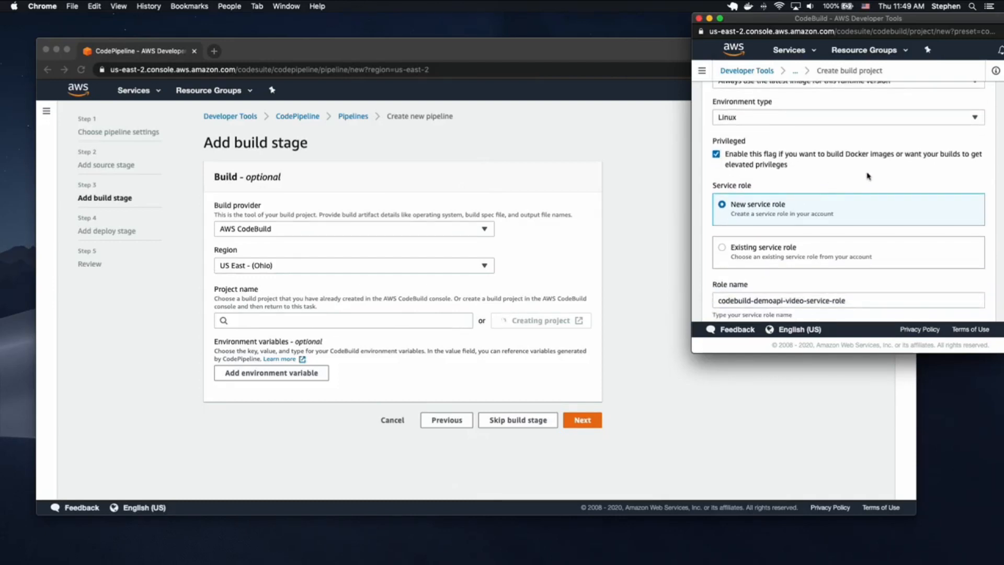
scroll(841, 168, "down", 2)
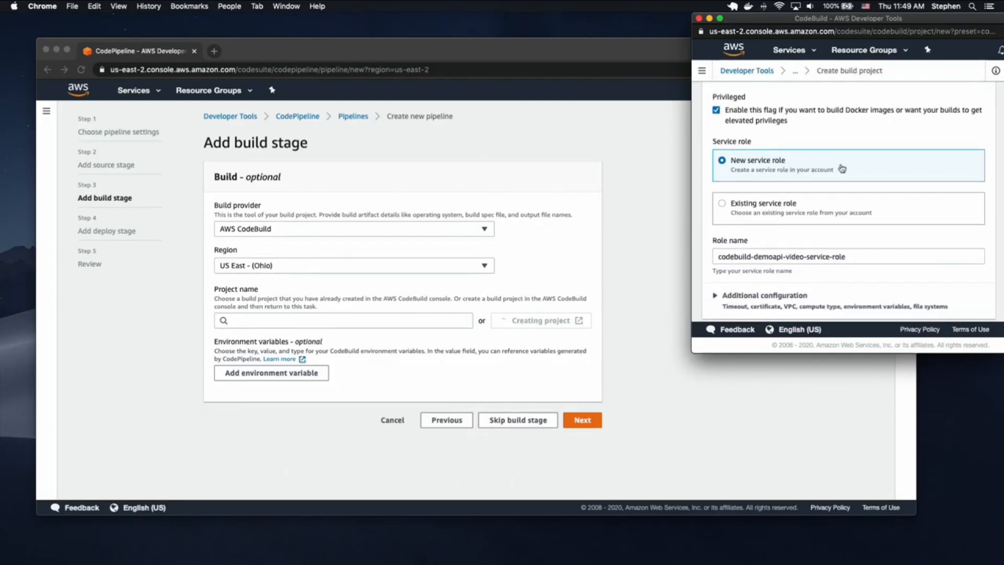
scroll(842, 168, "down", 2)
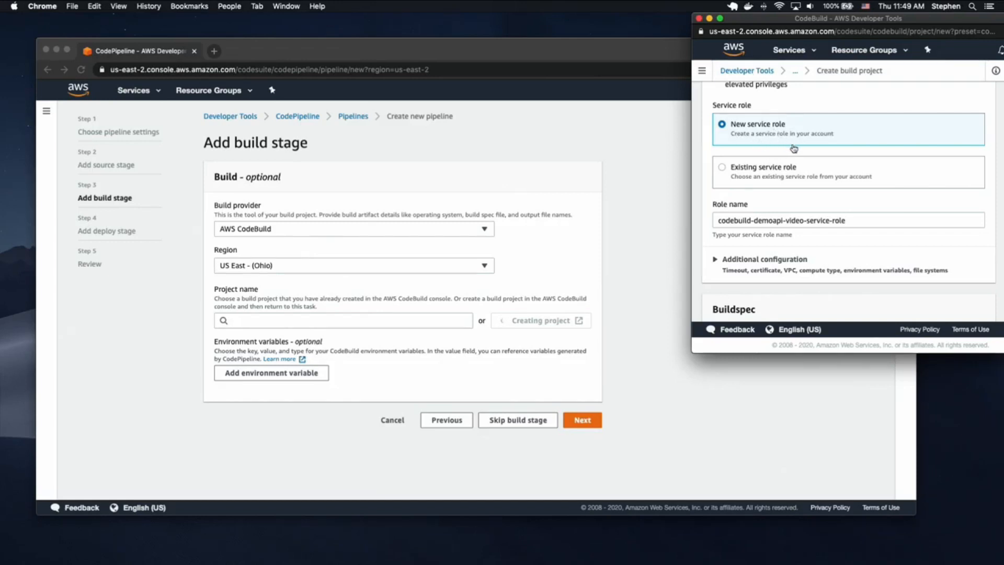
left_click_drag(847, 221, 710, 225)
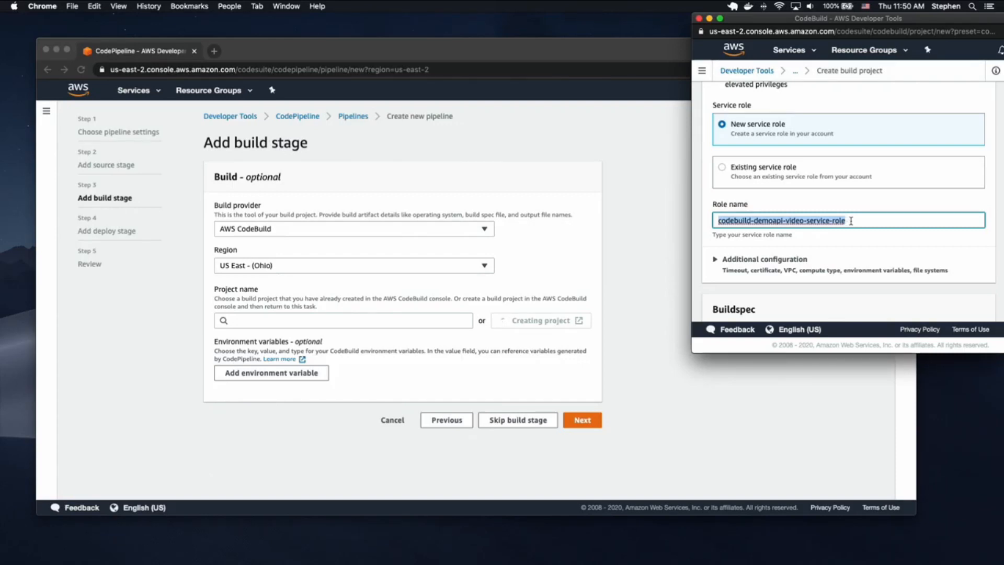
- Expand Additional configuration and focus the first environment variable Name field
scroll(851, 220, "down", 1)
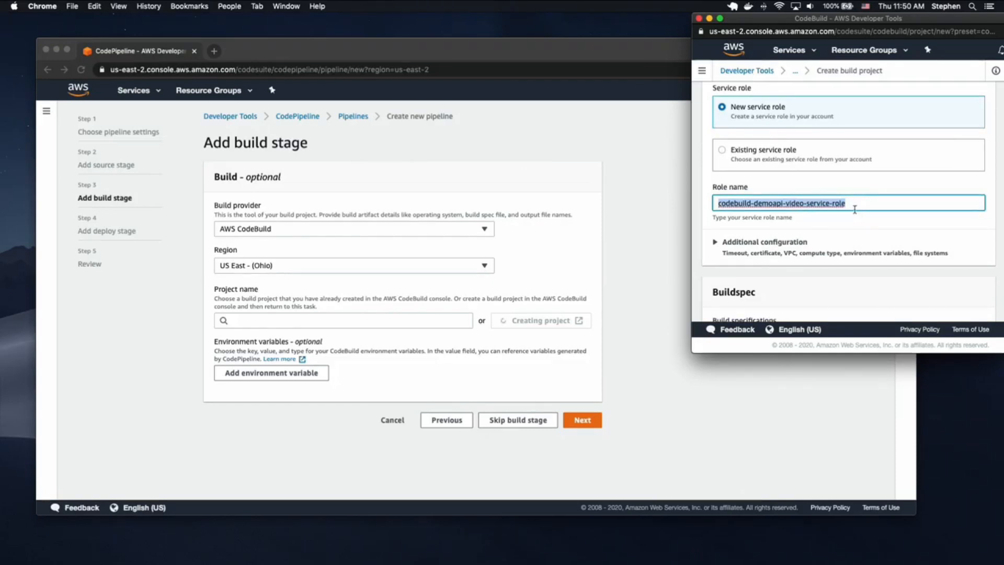
scroll(797, 219, "down", 4)
left_click(755, 183)
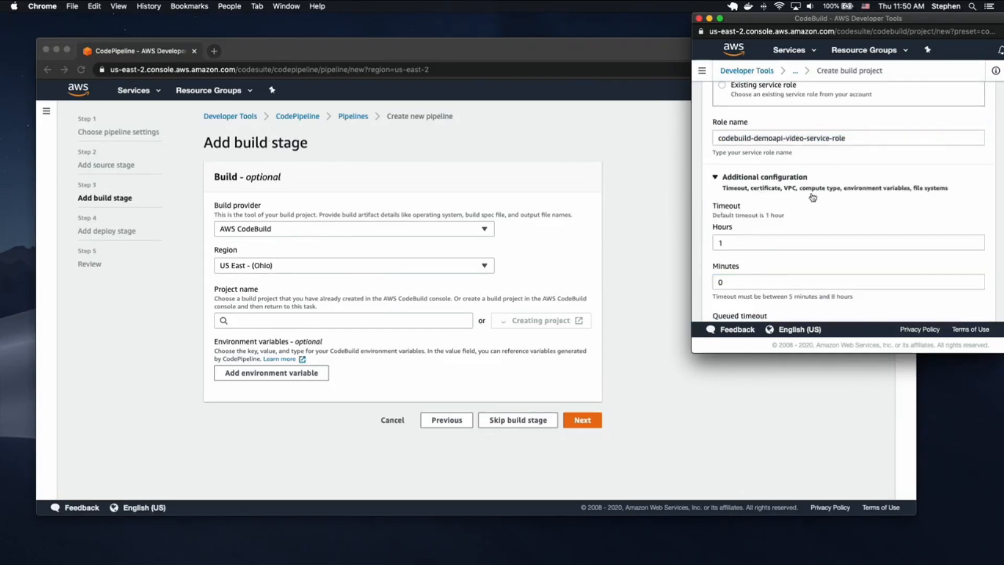
scroll(794, 196, "down", 10)
left_click(747, 135)
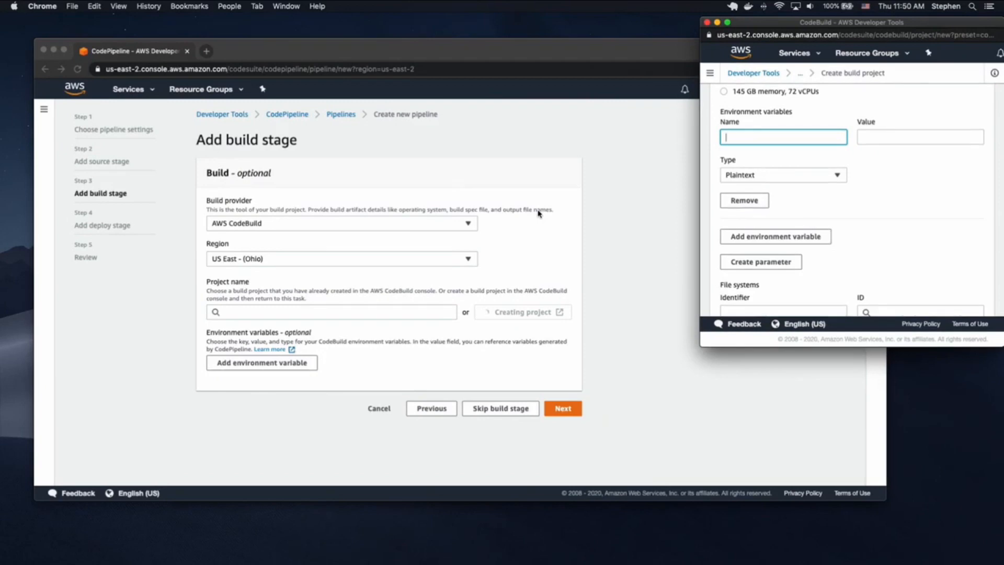
key("ctrl+Up")
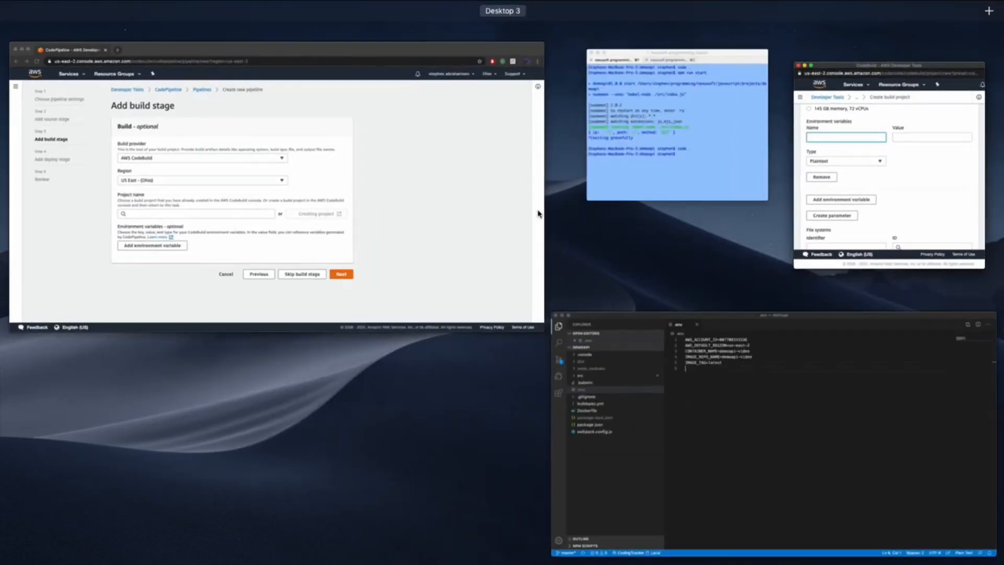
- Copy $AWS_DEFAULT_REGION from line 12 of buildspec.yml for the CodeBuild form
left_click(712, 353)
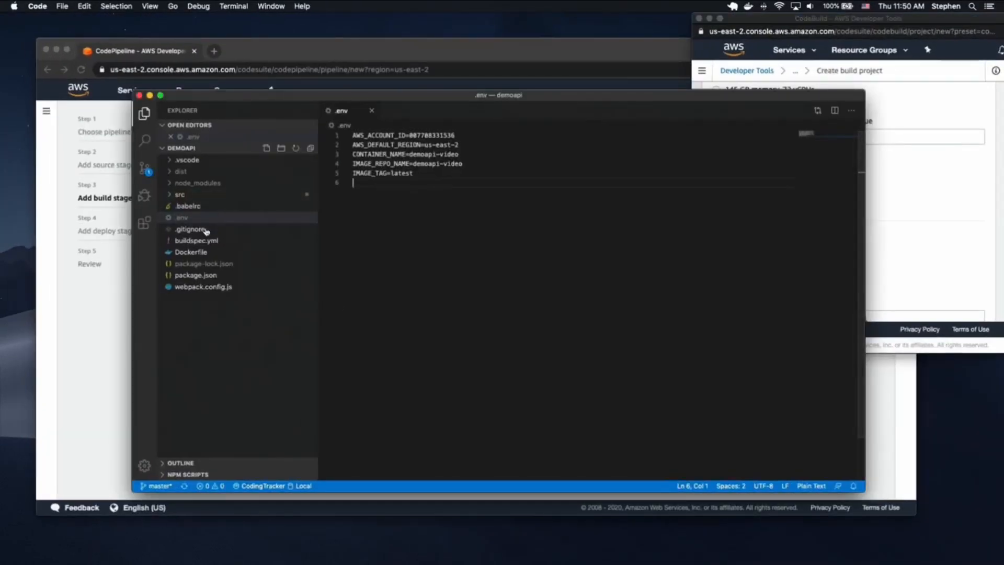
left_click(196, 240)
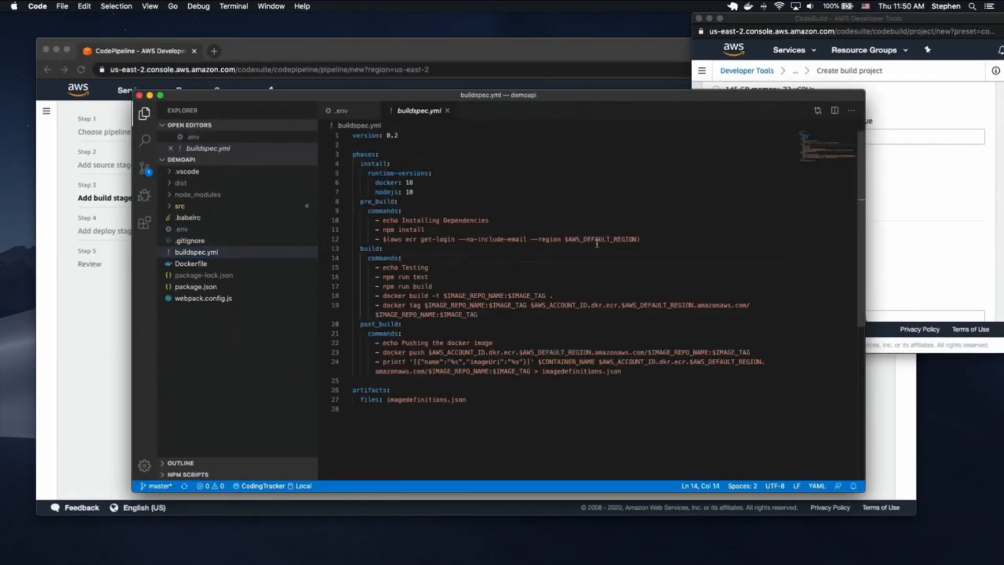
double_click(594, 240)
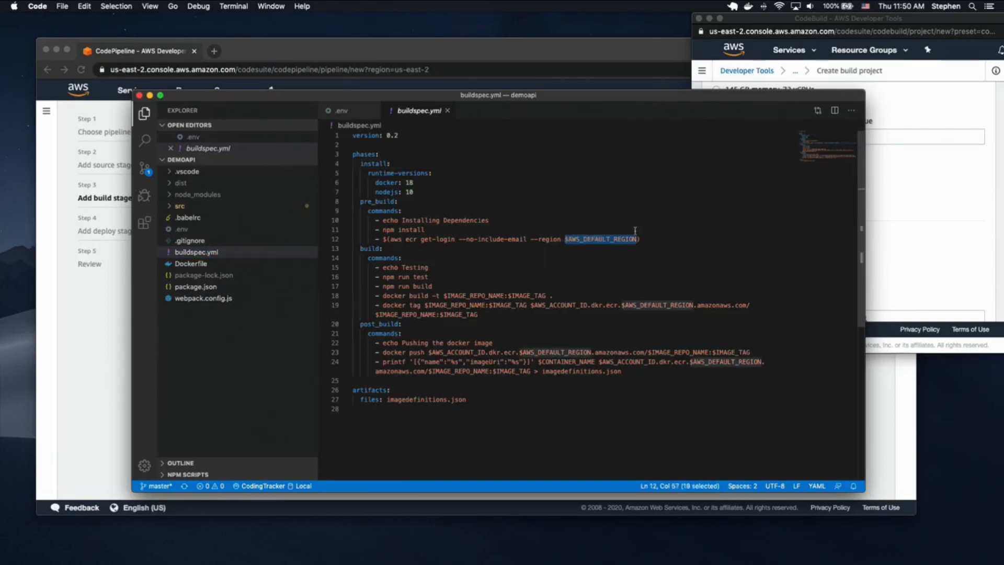
left_click(928, 229)
left_click(662, 230)
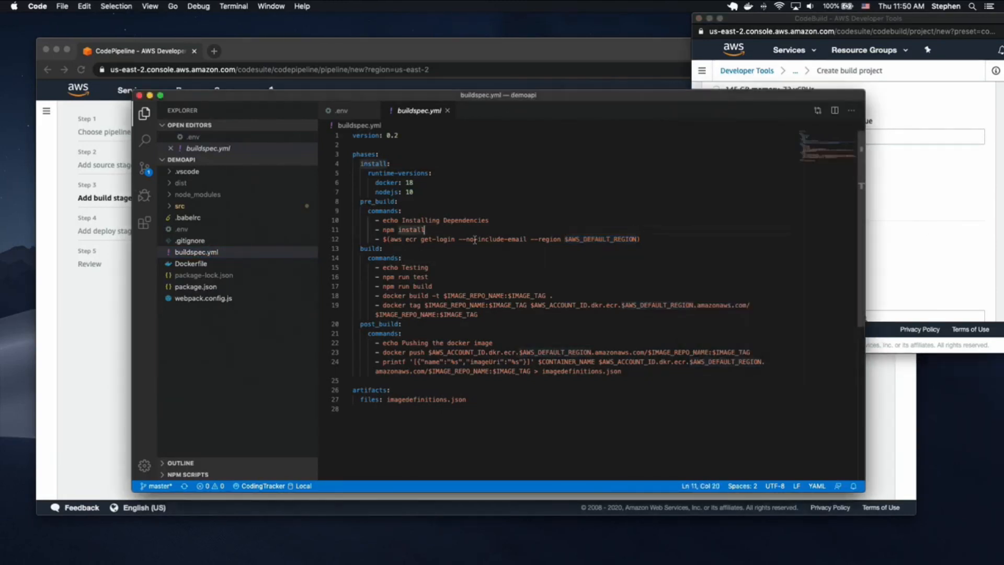
double_click(601, 239)
key("super+c")
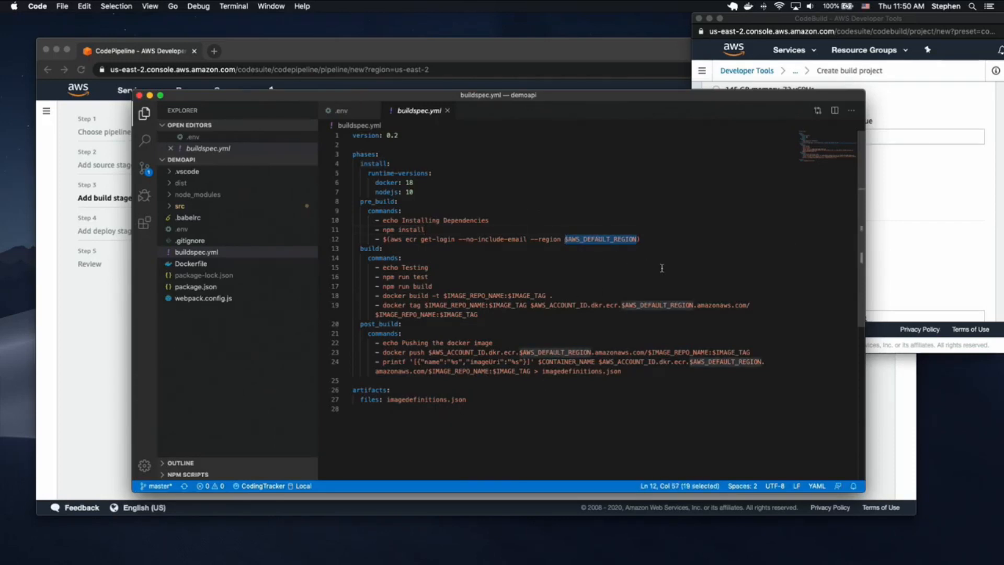
left_click(892, 216)
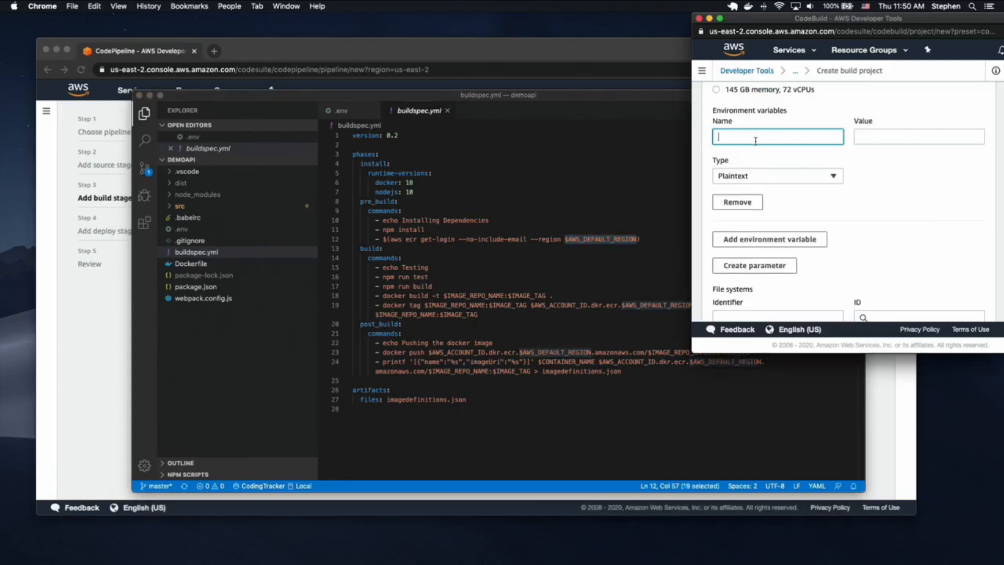
- Add environment variable AWS_DEFAULT_REGION with value us-east-2
key("super+v")
key("BackSpace")
left_click(887, 136)
type("us-east-2")
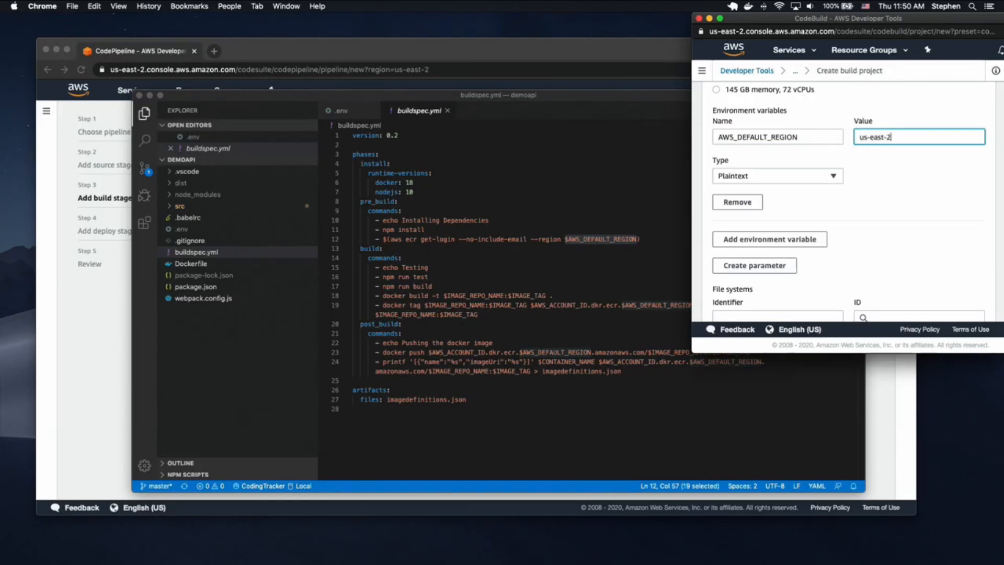
left_click(770, 239)
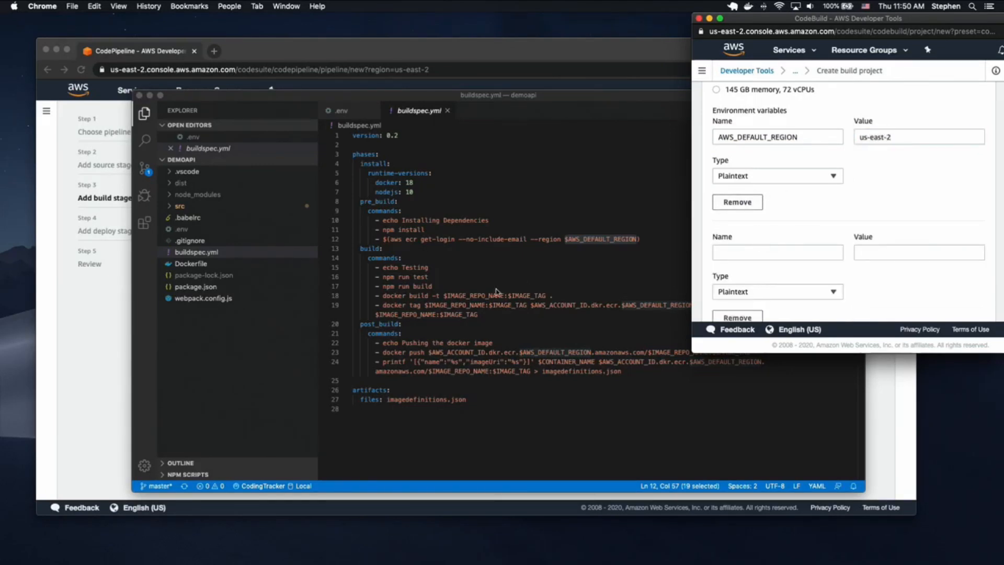
- Add IMAGE_REPO_NAME, copied from buildspec.yml, with value demoapi-video
left_click(464, 296)
left_click_drag(444, 296, 504, 296)
key("super+c")
left_click(939, 195)
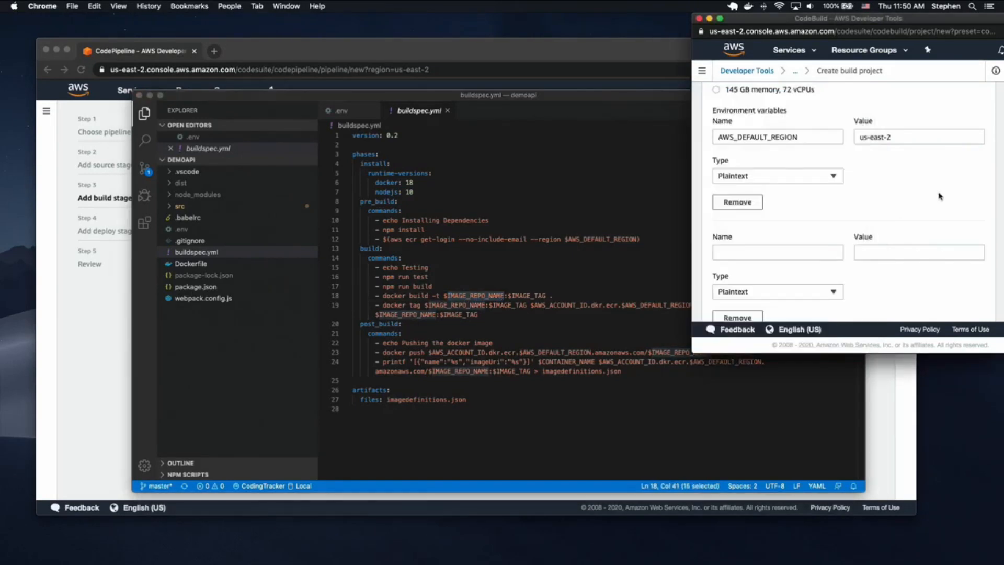
left_click(768, 253)
key("super+v")
left_click(886, 252)
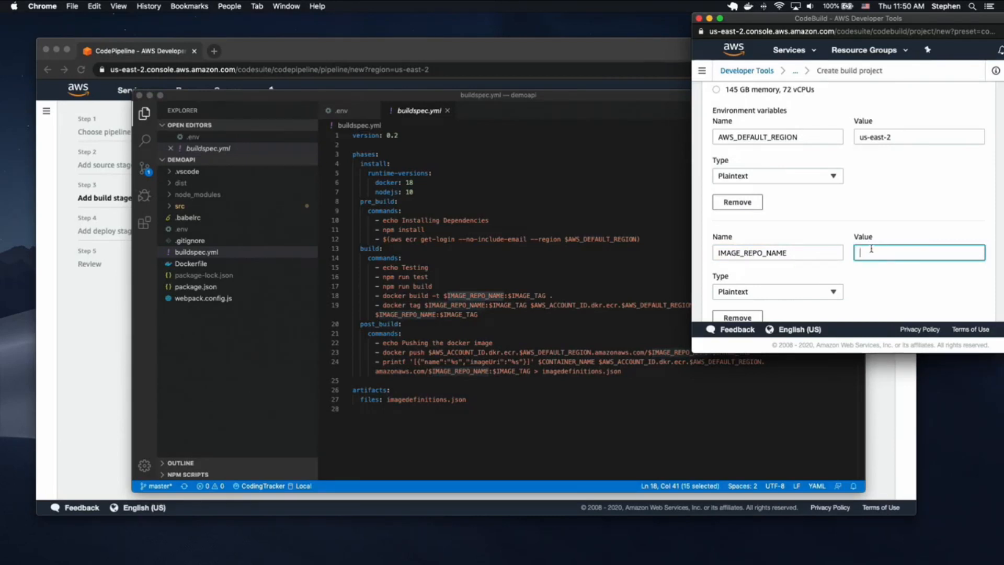
type("demo")
type("api-vid")
scroll(797, 218, "down", 3)
- Add an IMAGE_TAG variable with value latest
left_click(732, 285)
double_click(517, 296)
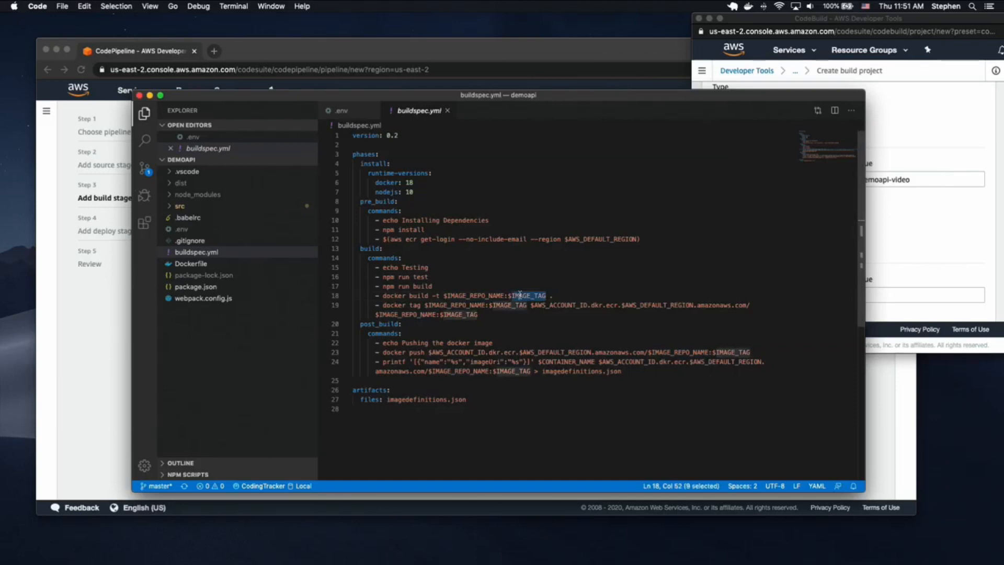
left_click(758, 254)
left_click(799, 295)
key("super+v")
left_click(867, 293)
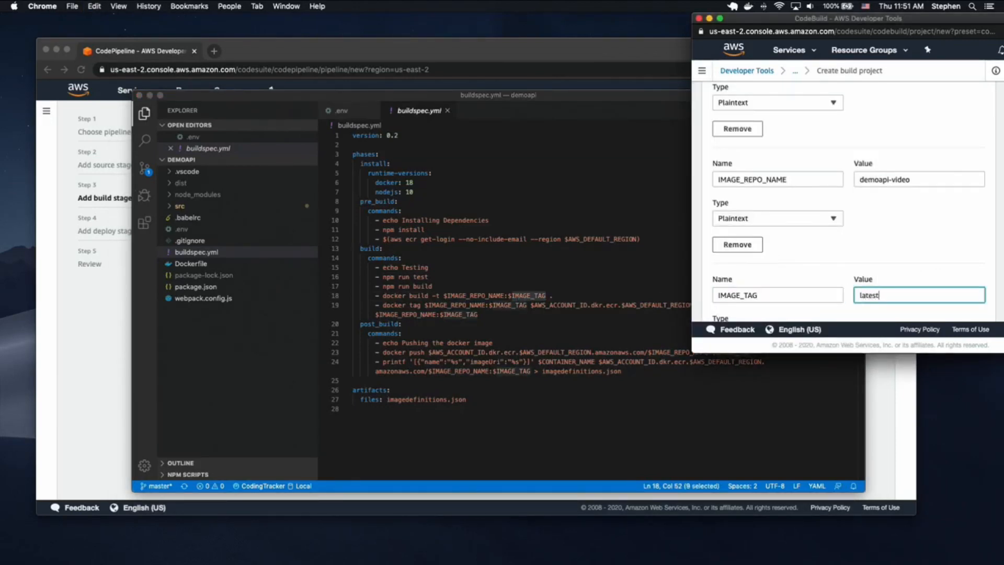
- Add an AWS_ACCOUNT_ID variable copied from buildspec.yml, leaving its value empty for now
left_click(510, 322)
double_click(508, 305)
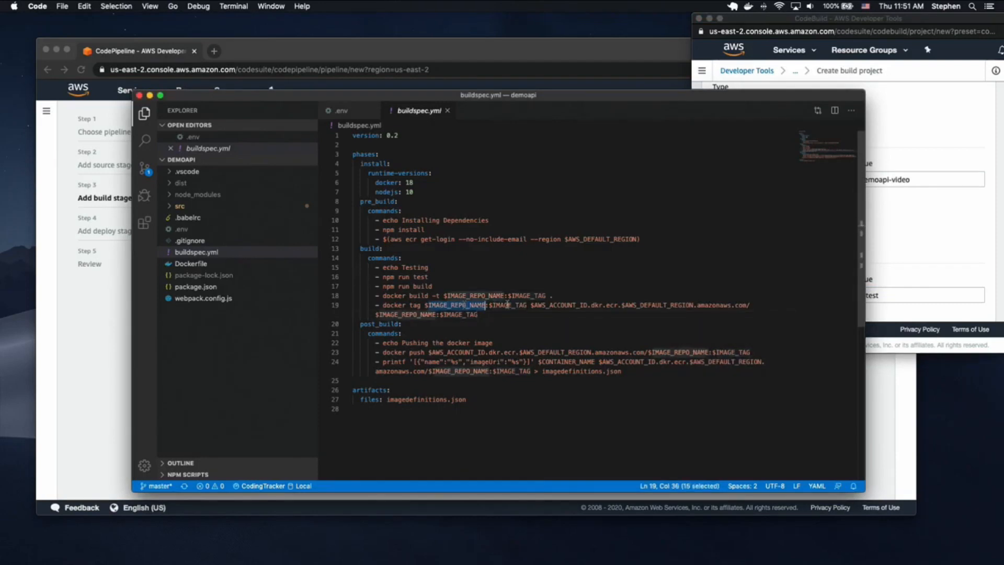
double_click(564, 305)
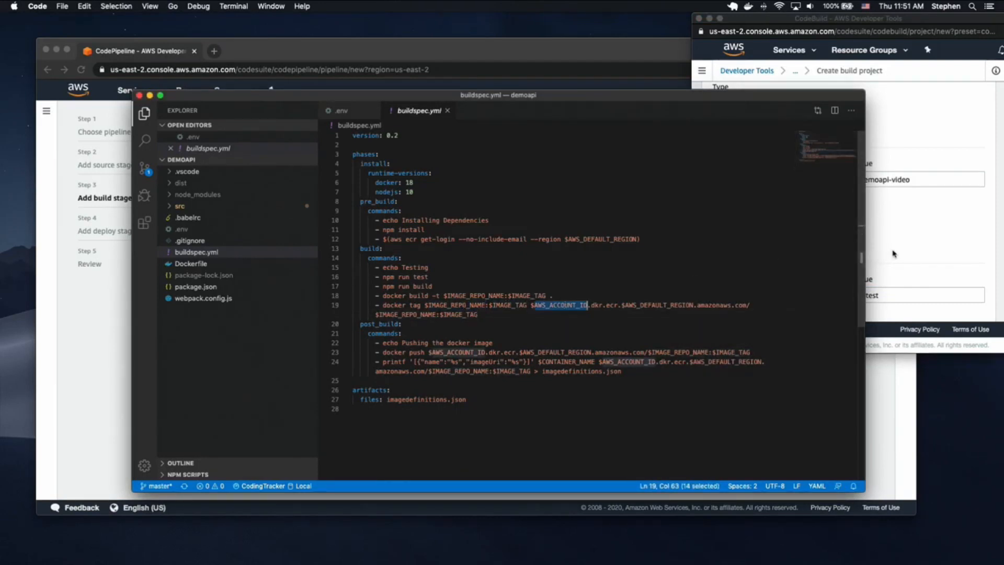
left_click(893, 253)
scroll(894, 253, "down", 2)
scroll(770, 275, "down", 3)
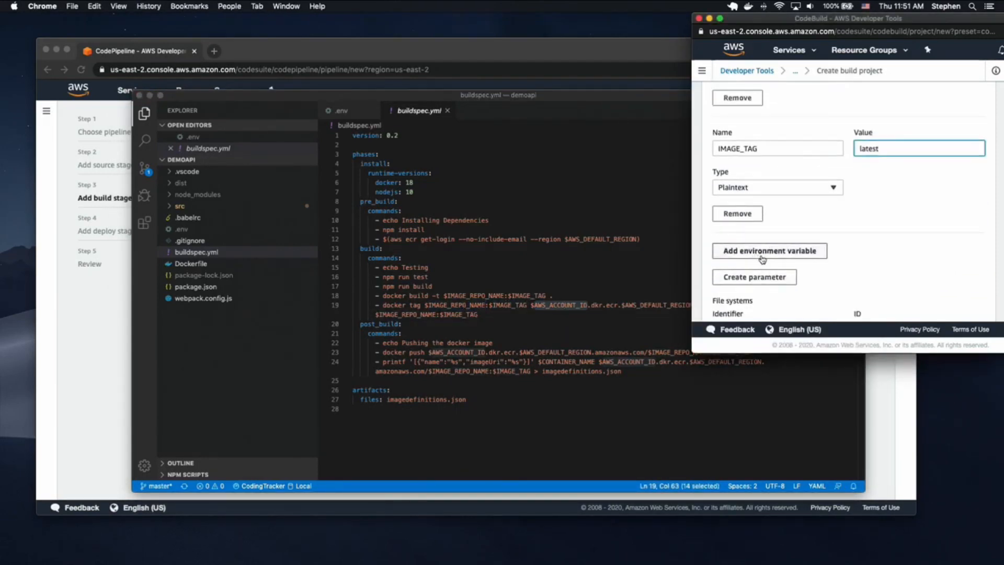
scroll(763, 269, "down", 2)
left_click(769, 199)
left_click(756, 214)
key("super+v")
left_click(887, 215)
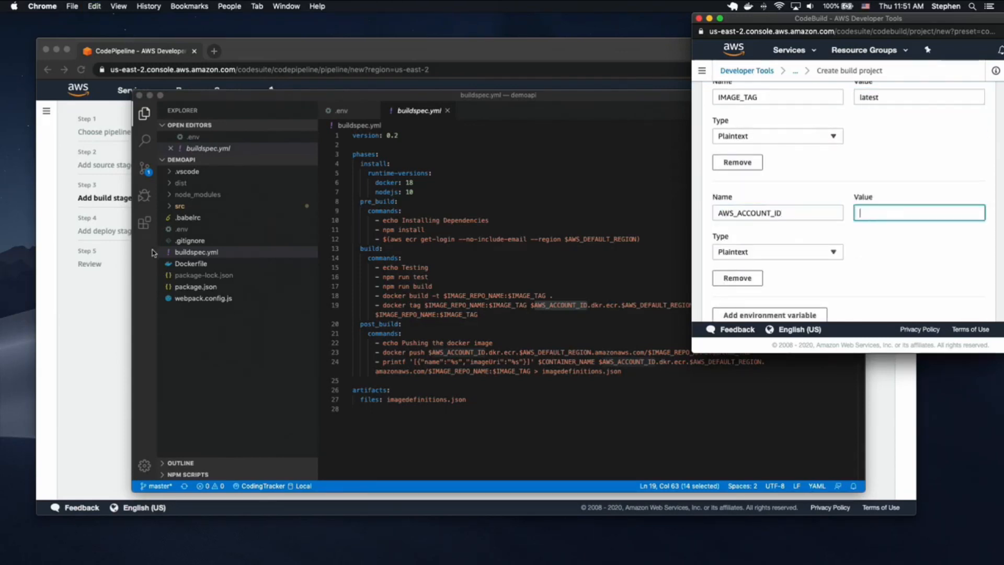
left_click(118, 329)
left_click(759, 90)
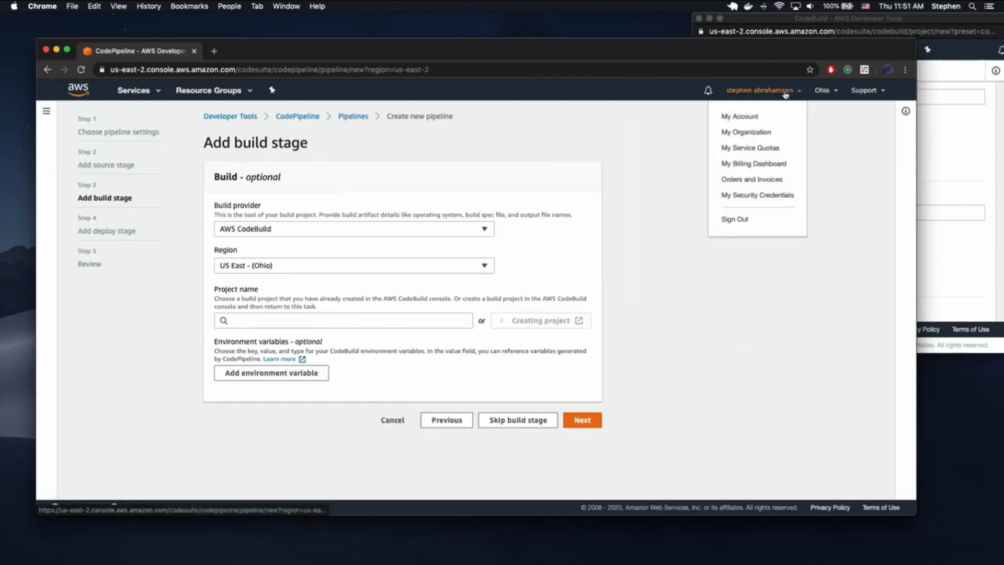
- Copy the account ID from Account Settings and paste it as the AWS_ACCOUNT_ID value
right_click(750, 118)
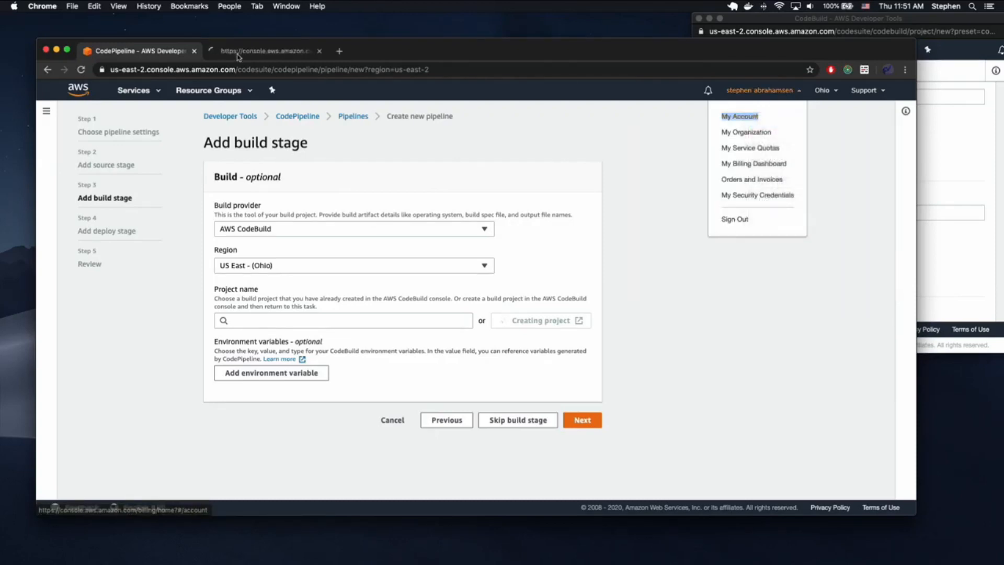
left_click(239, 55)
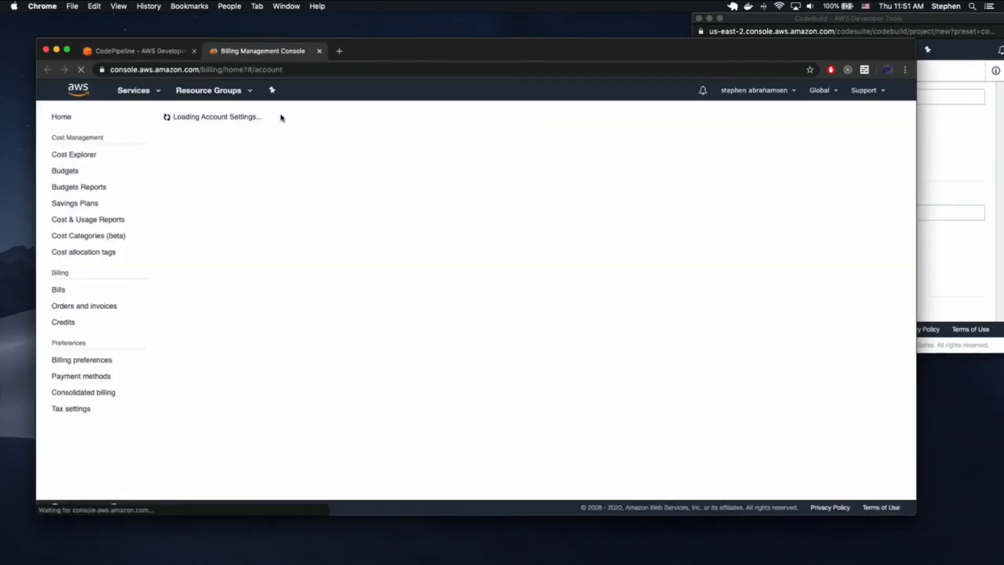
double_click(285, 140)
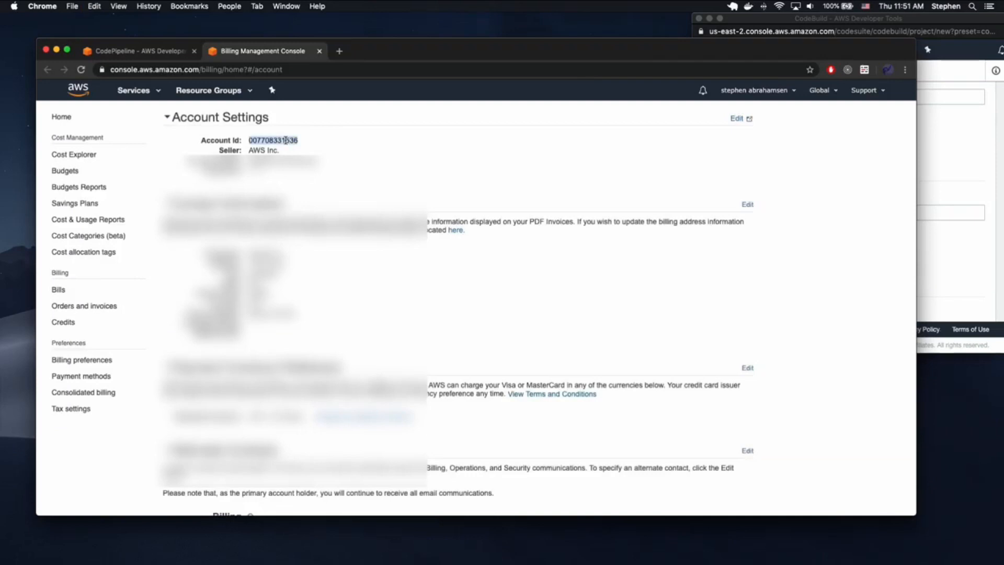
key("super+w")
left_click(956, 185)
key("super+v")
left_click(772, 279)
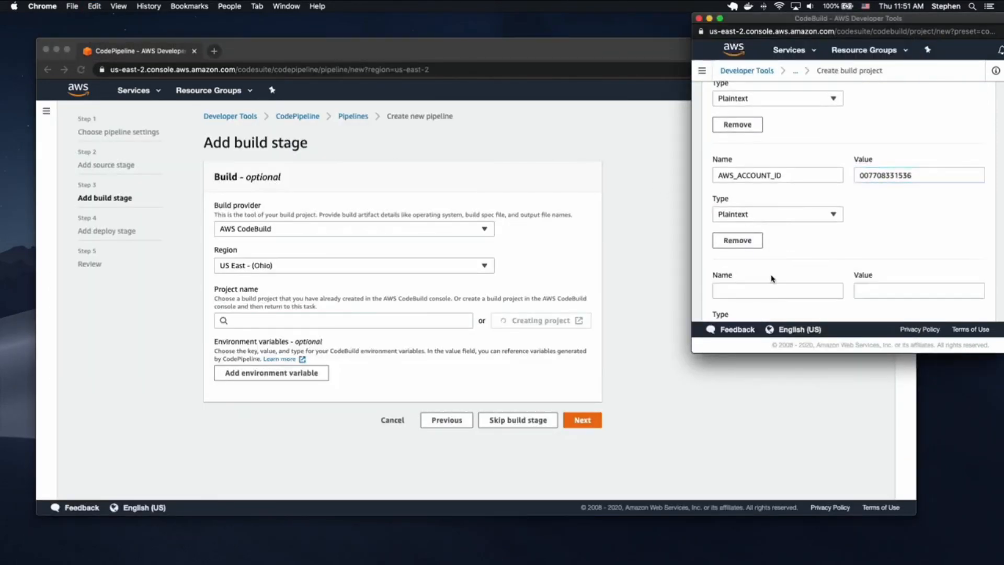
key("ctrl+Up")
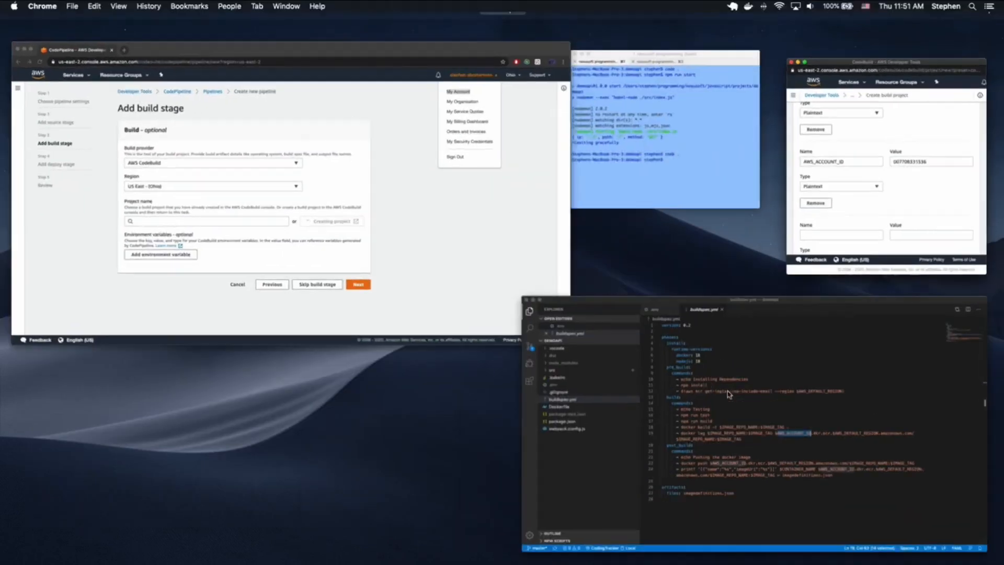
left_click(664, 309)
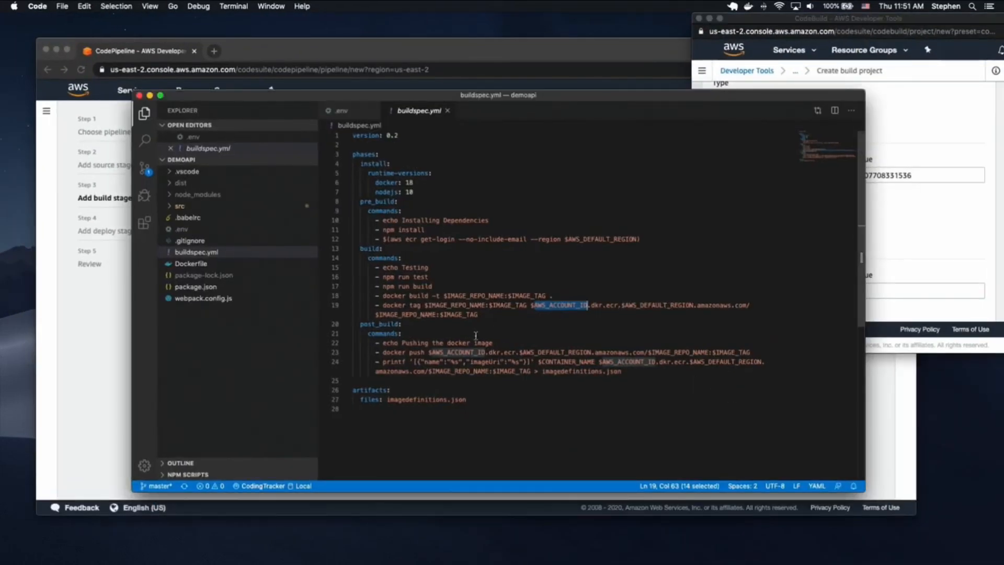
- Add a CONTAINER_NAME variable, copying the name from line 24 of buildspec.yml
left_click(572, 361)
double_click(572, 361)
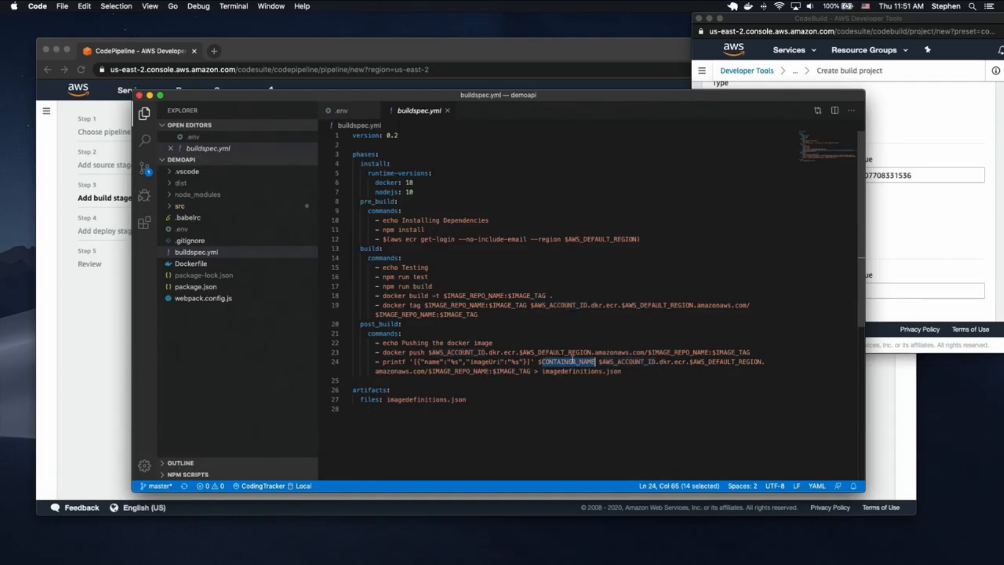
left_click(877, 296)
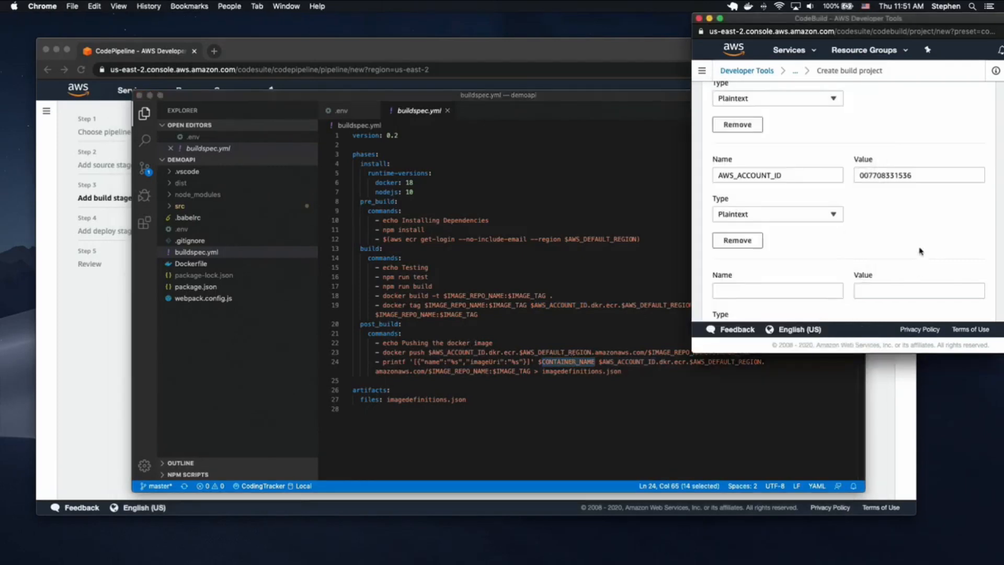
scroll(770, 238, "down", 2)
left_click(762, 230)
key("super+v")
- Give CONTAINER_NAME the value demoapi-video and scroll down to Continue to CodePipeline
left_click(912, 225)
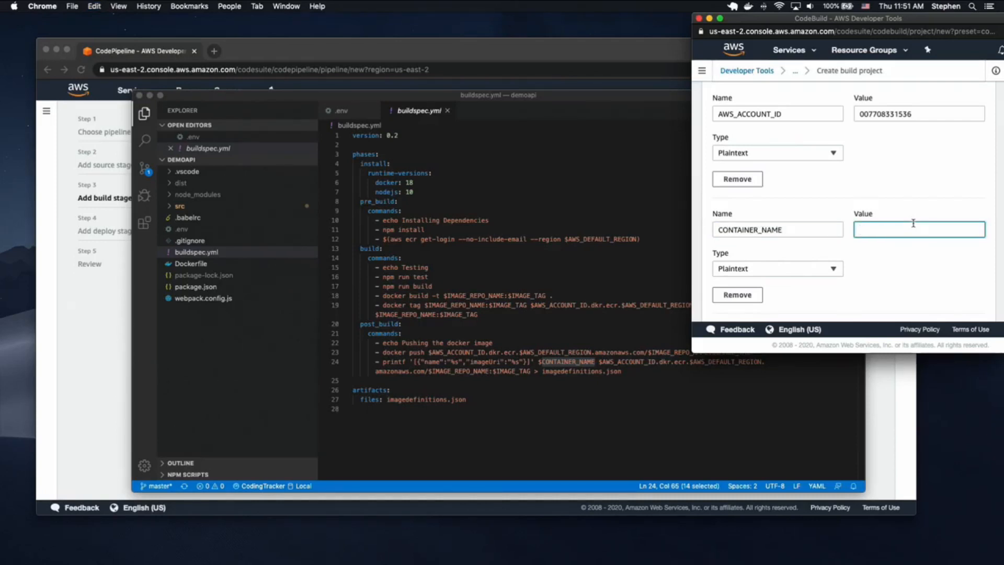
scroll(913, 223, "up", 8)
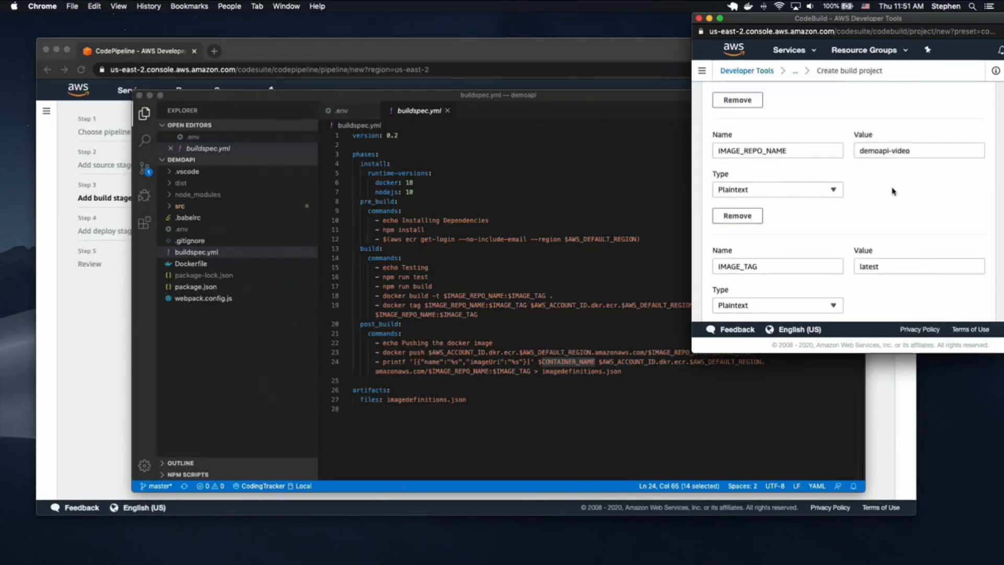
scroll(912, 206, "down", 8)
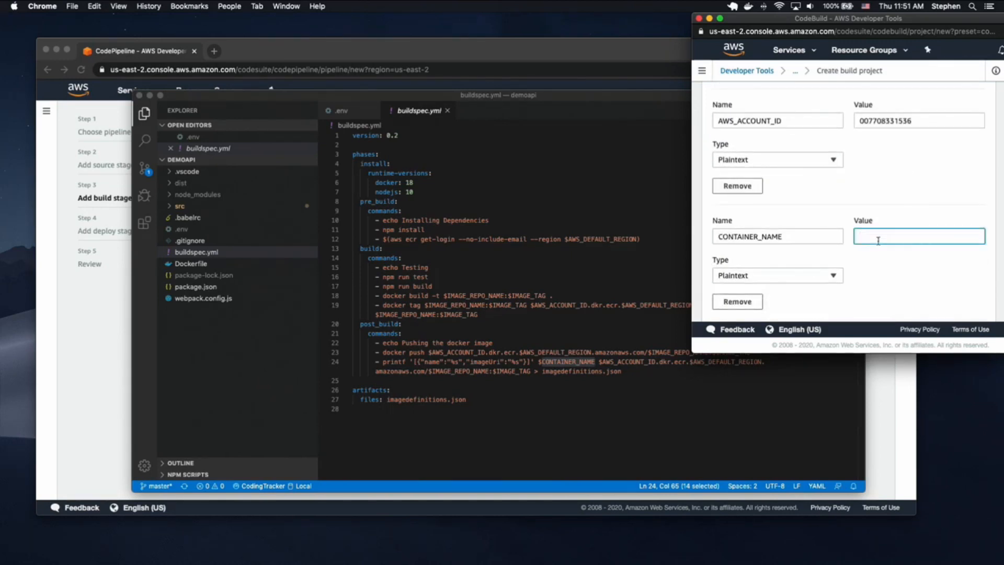
type("demoapi-video")
scroll(876, 278, "down", 3)
scroll(882, 280, "up", 9)
scroll(881, 278, "up", 3)
scroll(882, 279, "down", 10)
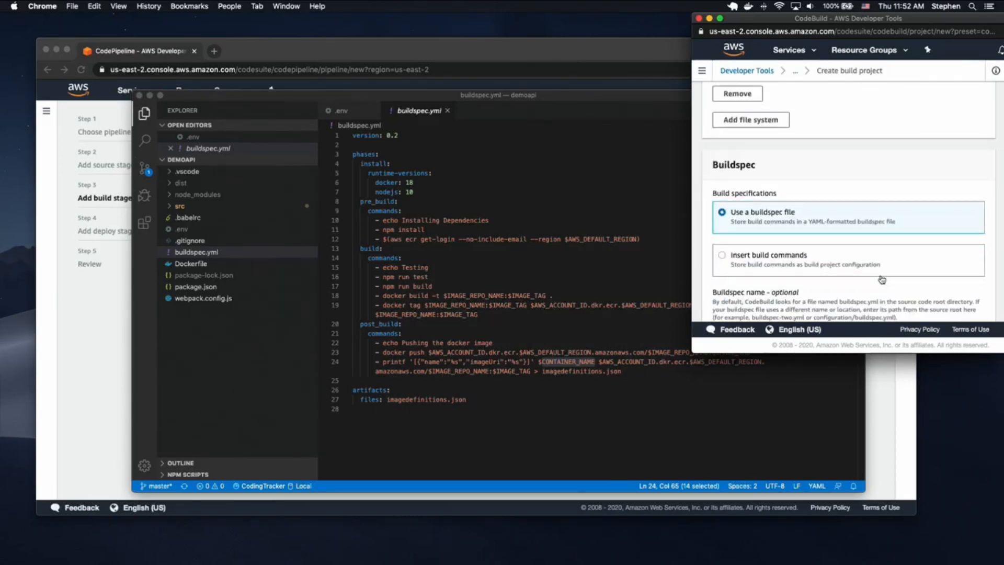
scroll(881, 279, "down", 3)
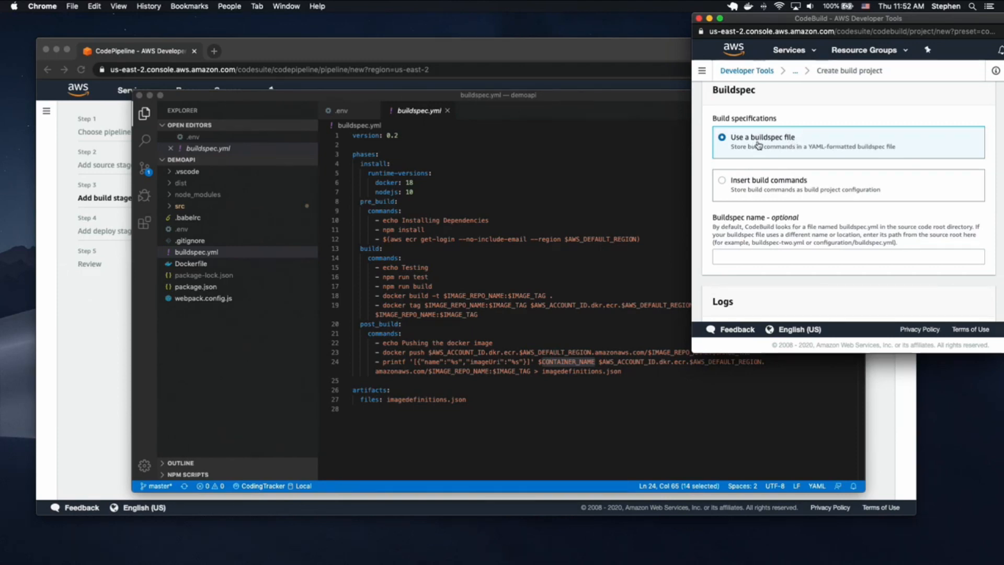
scroll(786, 148, "down", 5)
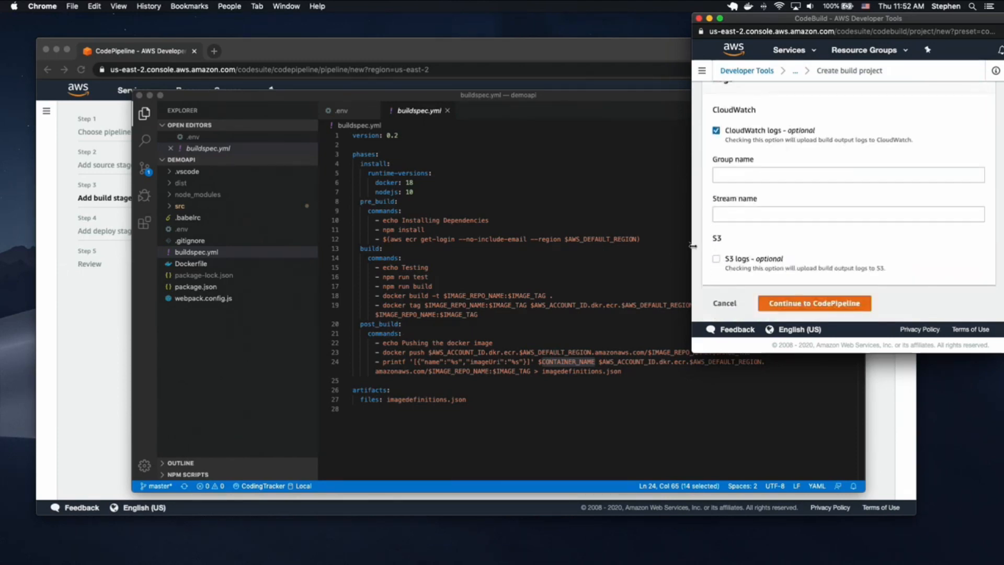
scroll(862, 318, "down", 1)
- Create the demoapi-video build project and duplicate the CodePipeline browser tab
left_click(805, 302)
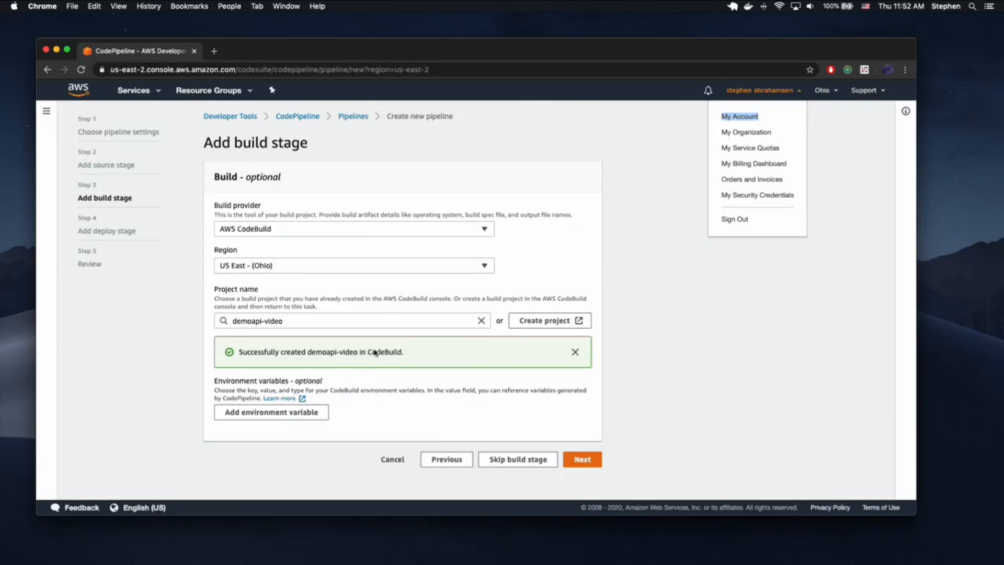
right_click(147, 55)
left_click(181, 85)
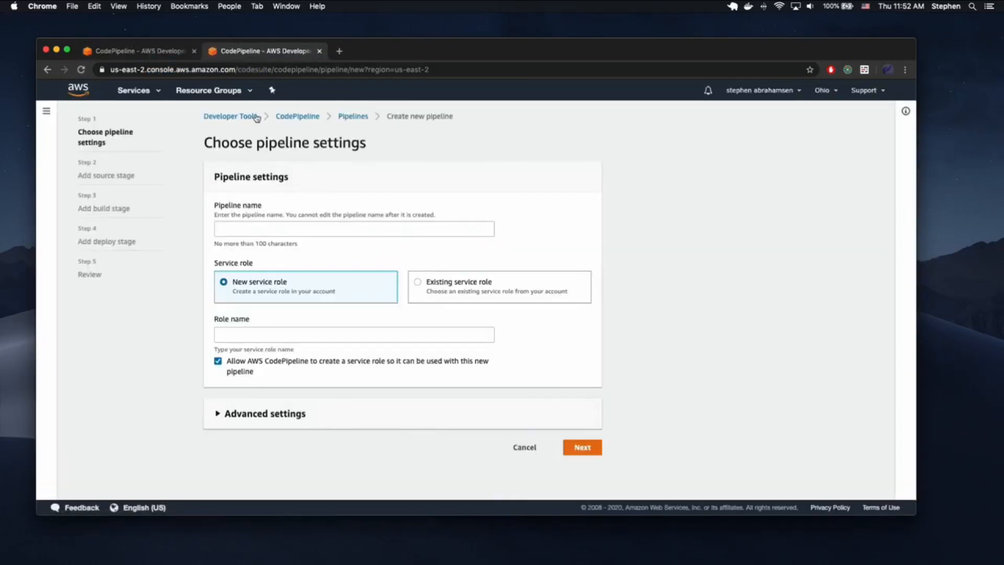
- Go to IAM in the duplicate tab and view the codebuild-demoapi-video-service-role role
left_click(157, 92)
type("iam")
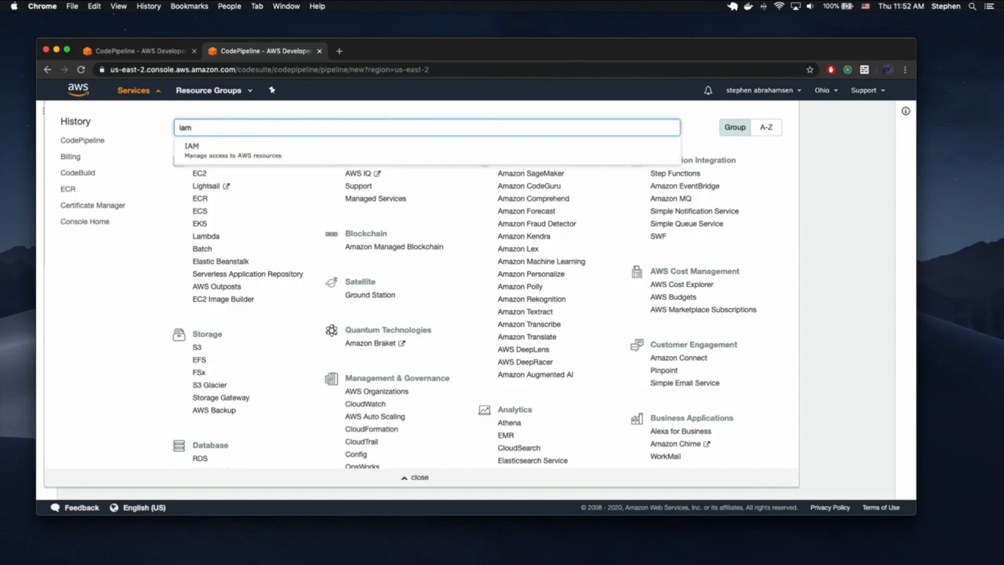
left_click(221, 151)
left_click(580, 195)
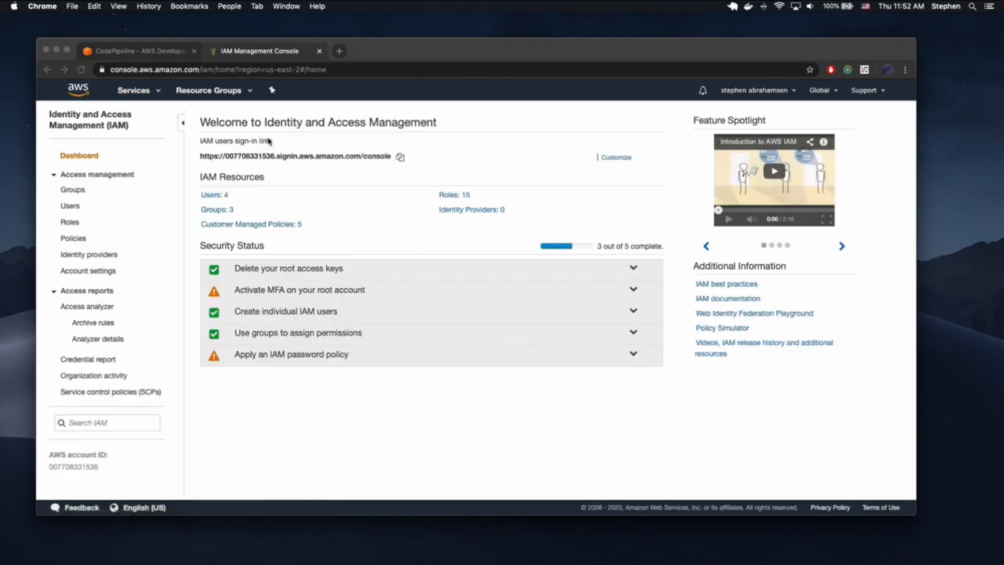
left_click(69, 222)
scroll(323, 314, "down", 5)
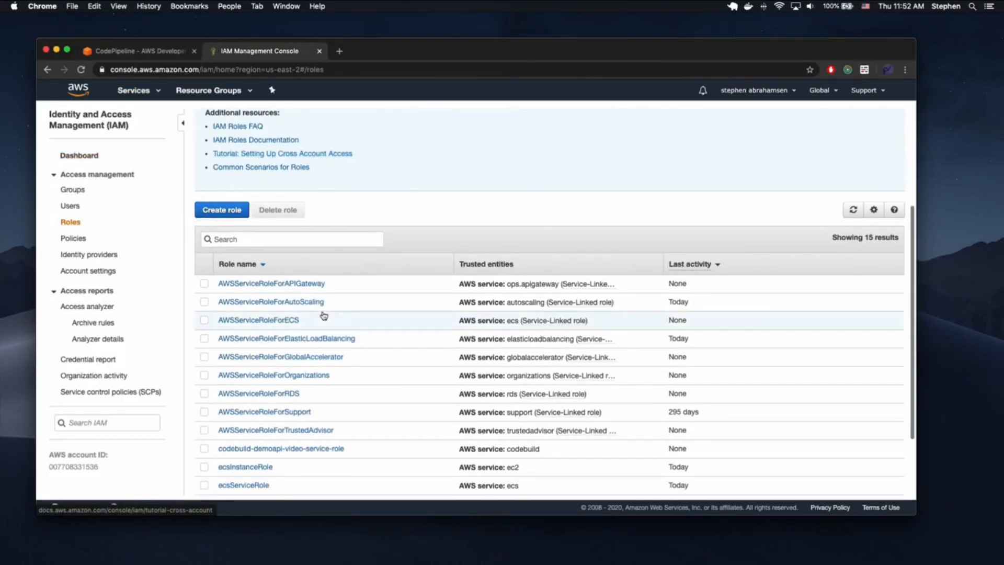
type("cod")
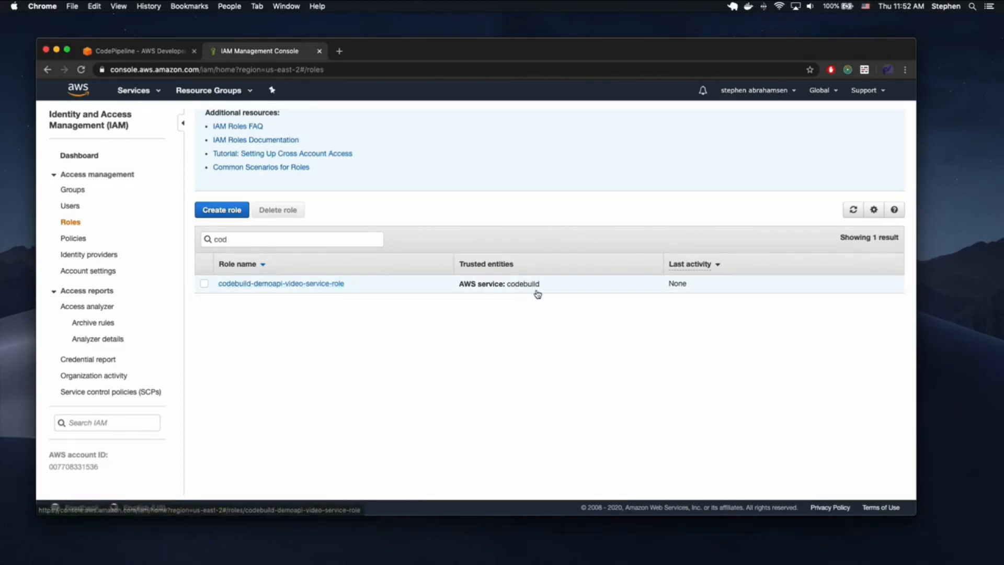
left_click(309, 288)
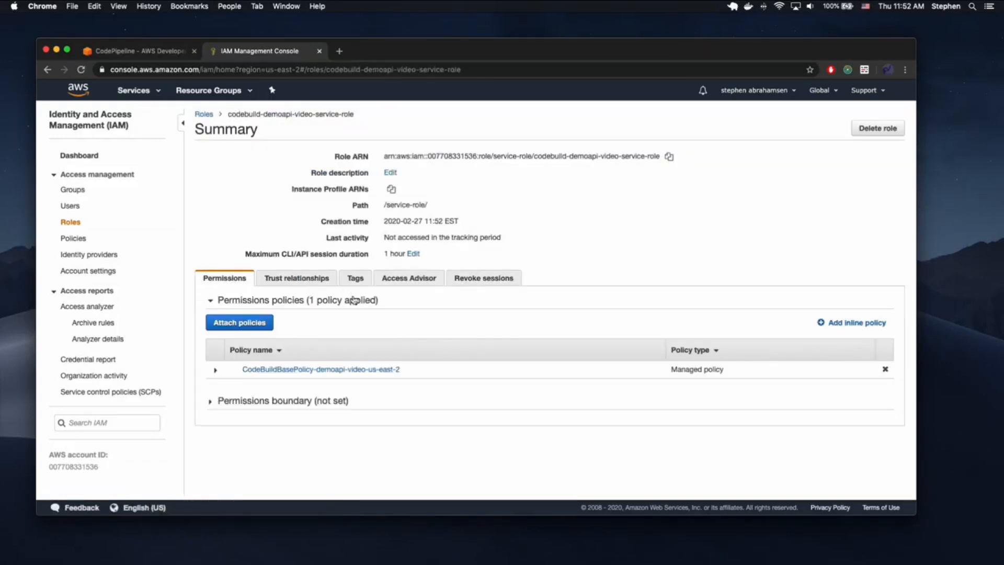
- Attach the AmazonEC2ContainerRegistryFullAccess policy to the CodeBuild service role
left_click(234, 329)
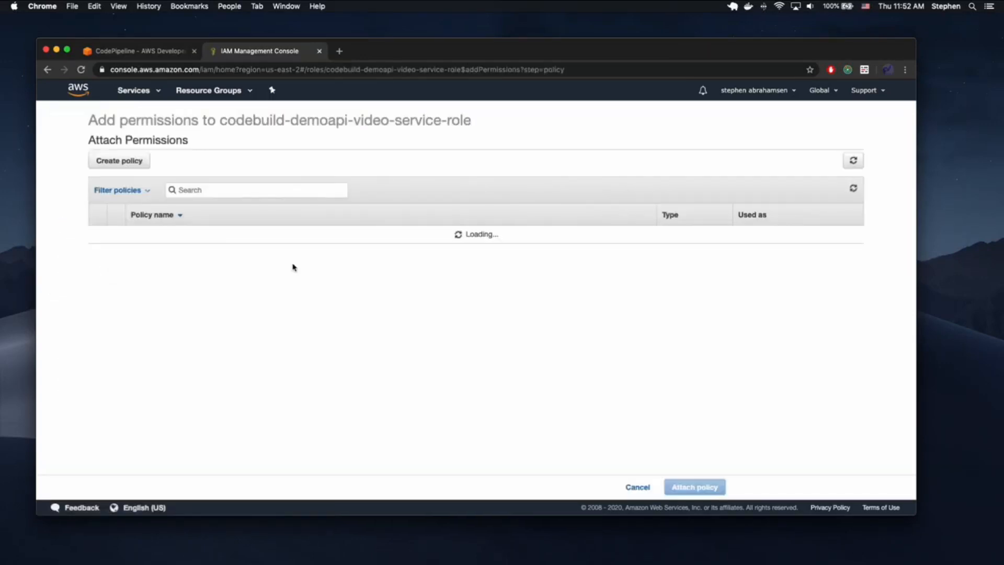
left_click(207, 193)
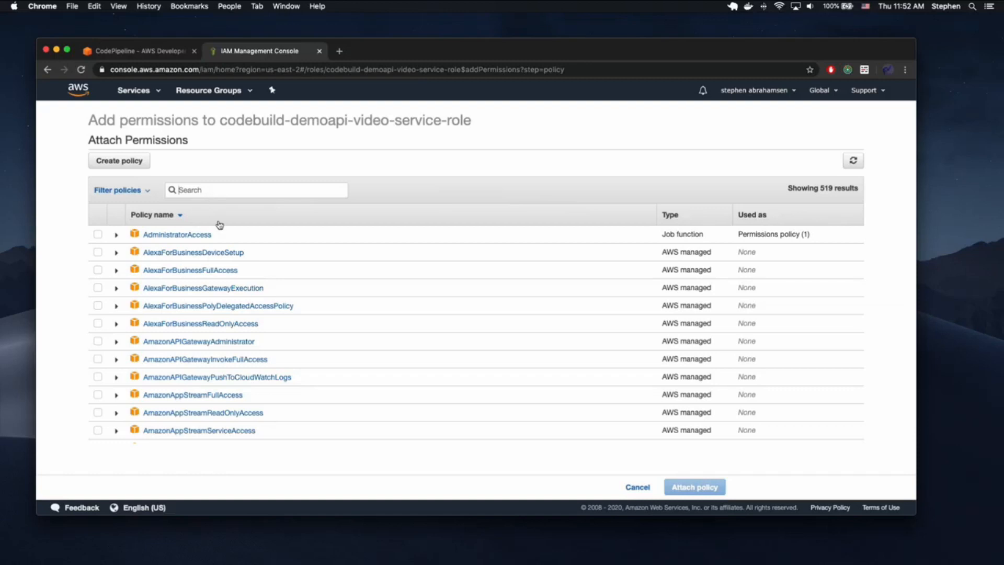
type("elastic")
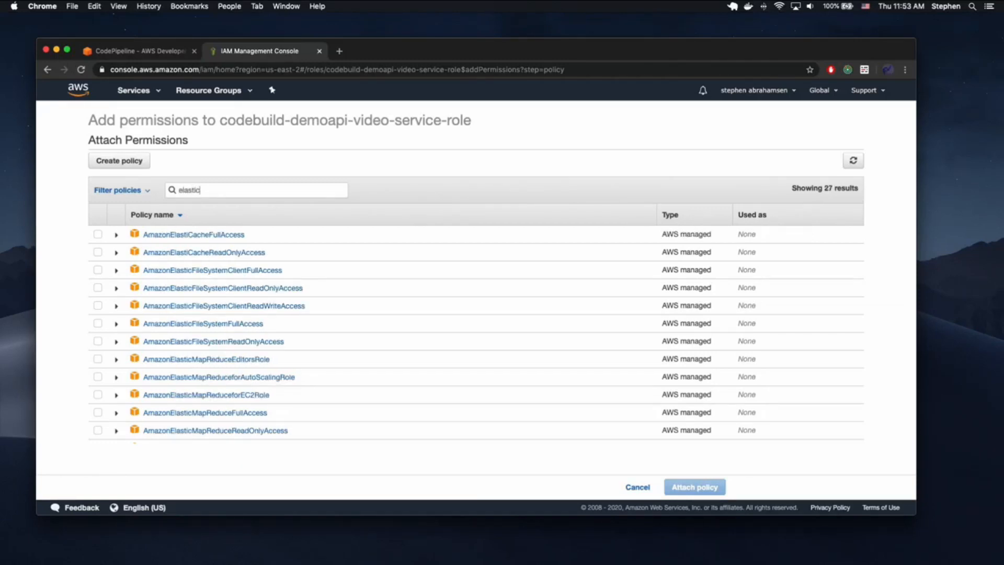
type(" container")
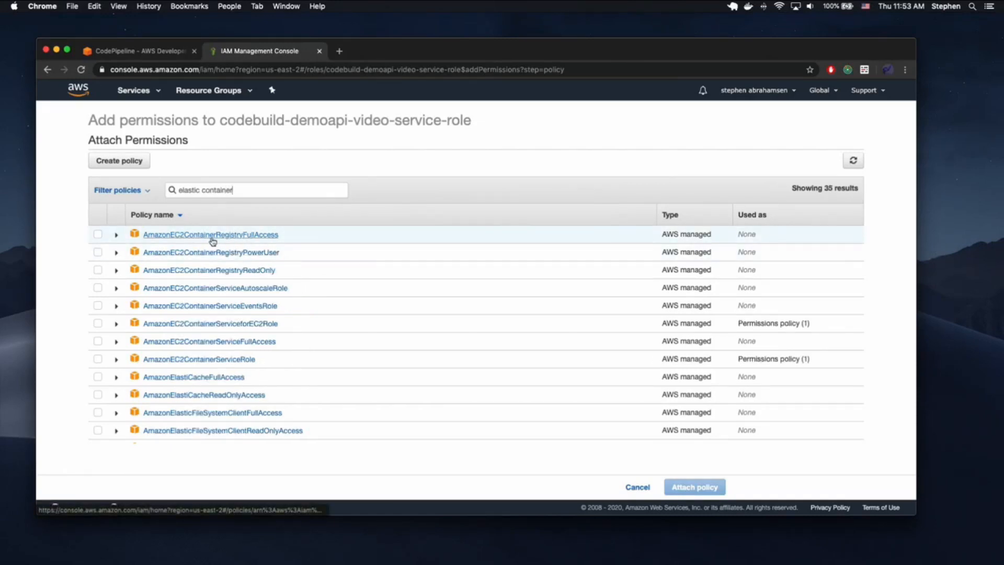
left_click(98, 234)
scroll(493, 257, "down", 3)
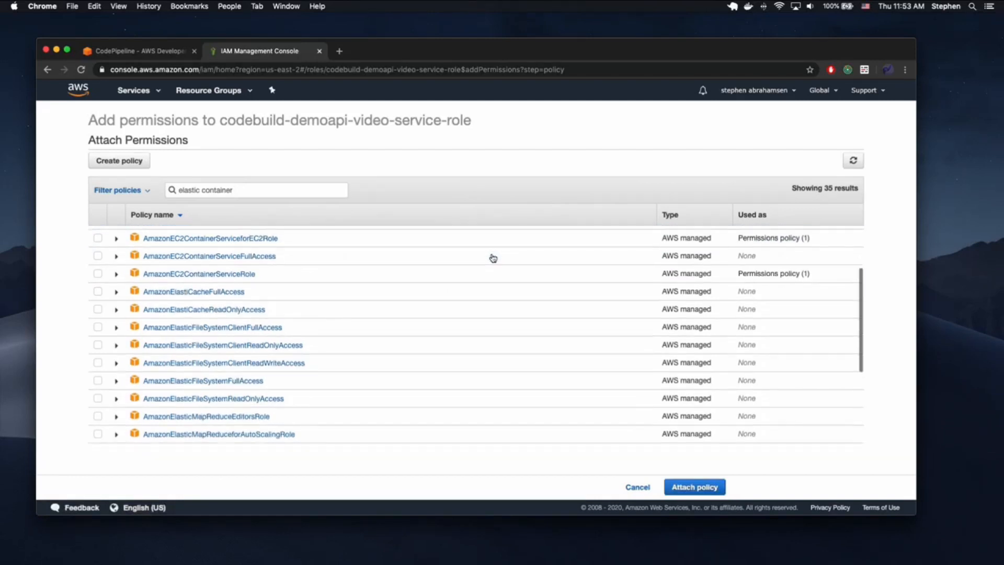
left_click(700, 487)
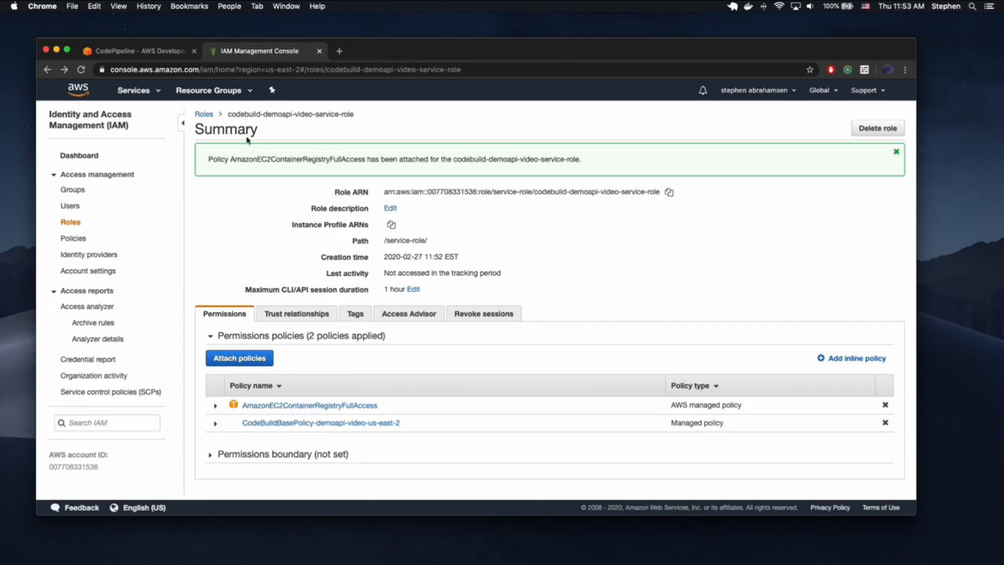
left_click(155, 56)
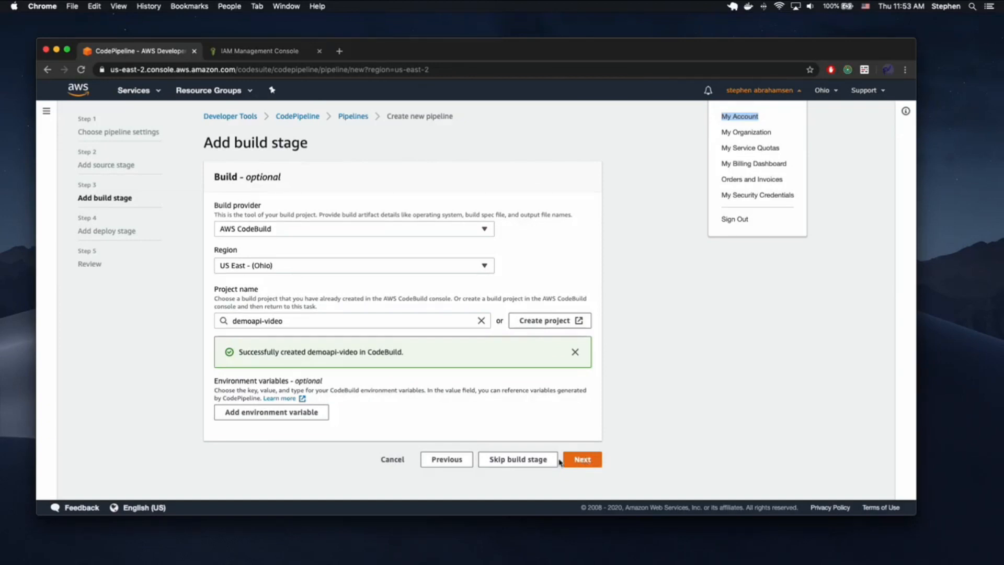
- Skip the deploy stage and create the demoapi-video pipeline
left_click(580, 461)
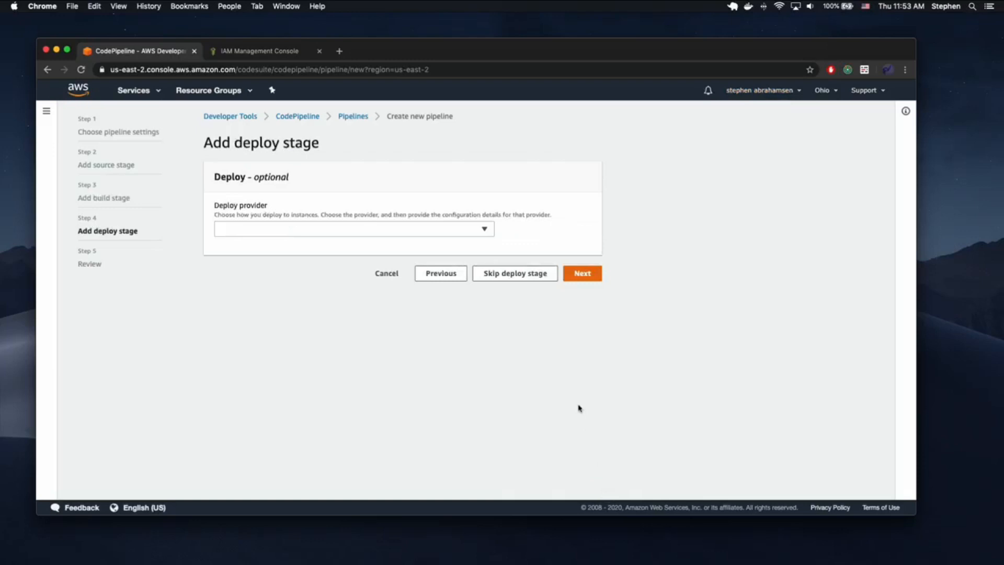
left_click(523, 272)
left_click(601, 331)
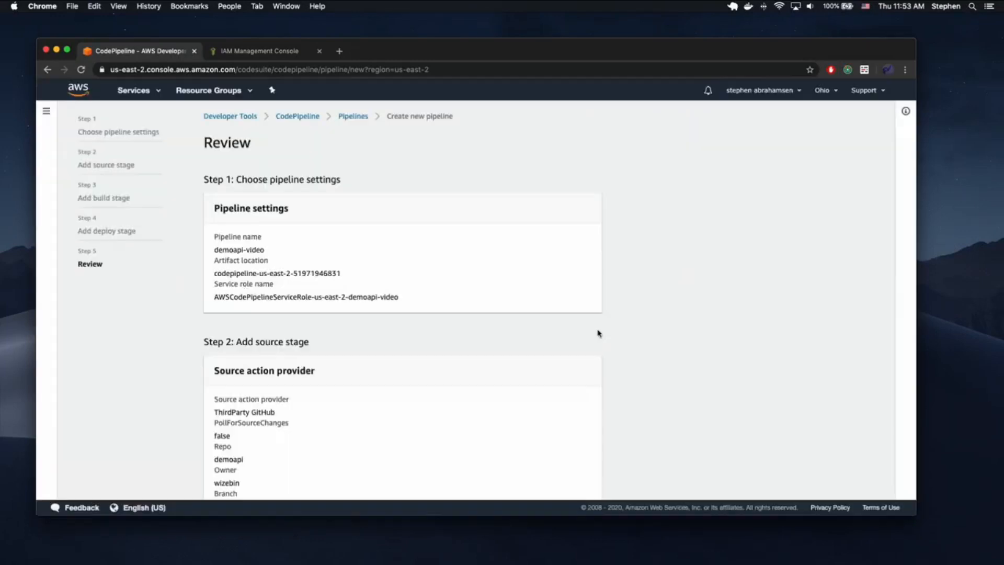
scroll(658, 333, "down", 10)
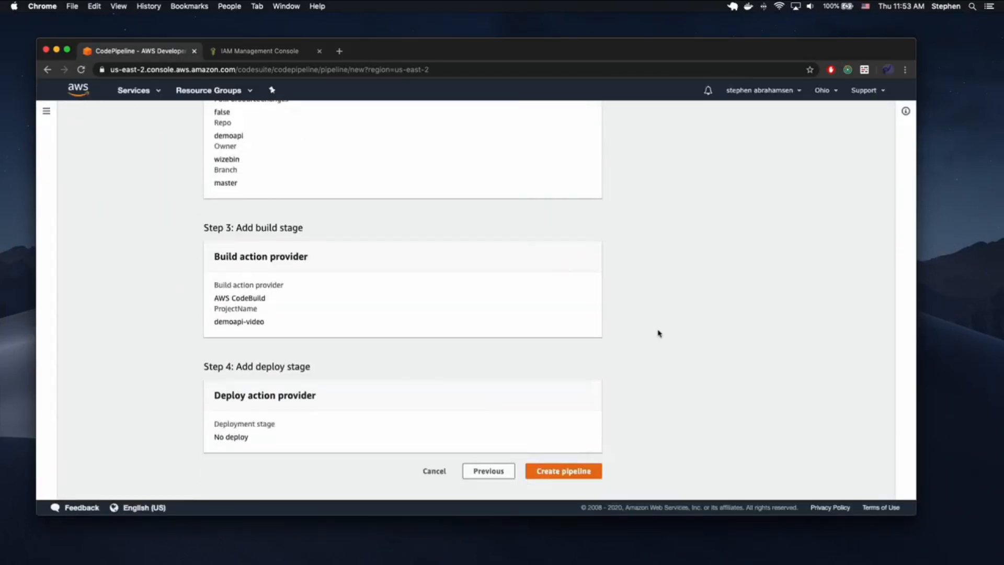
left_click(566, 472)
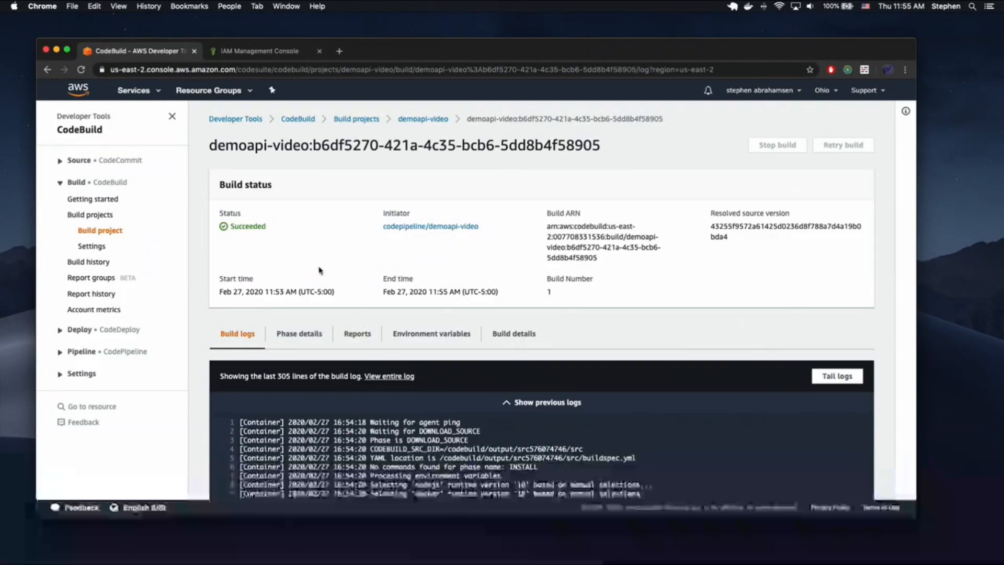
- Confirm the demoapi-video build Succeeded, then bring up the AWS services list
double_click(240, 227)
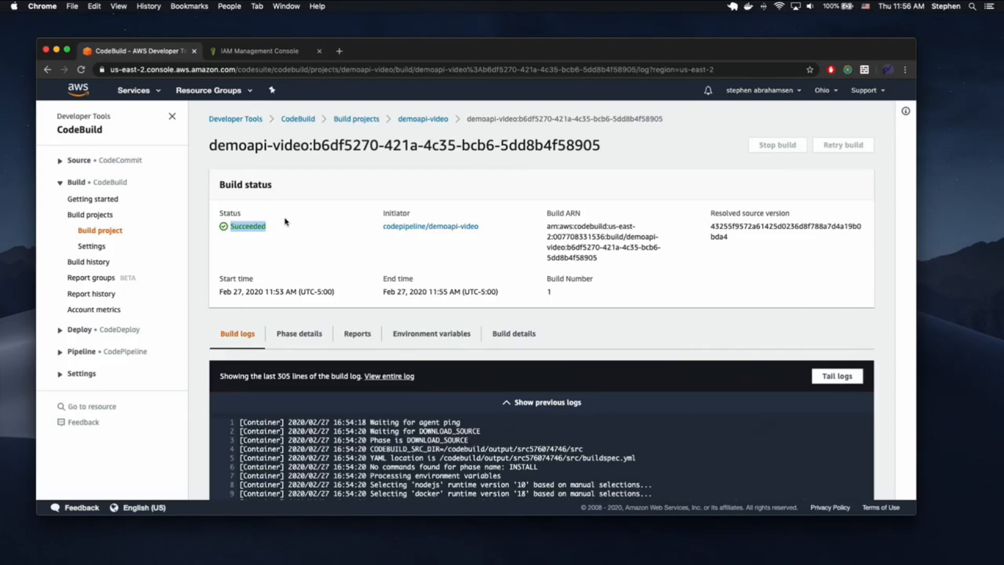
left_click(157, 93)
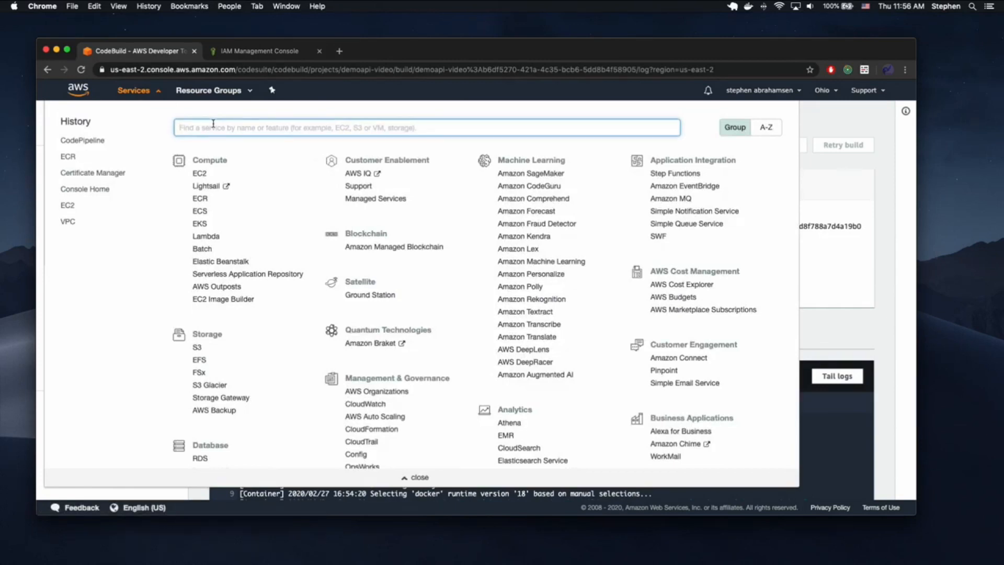
- Open the ECS service's Clusters list and start creating a new cluster
type("ecs")
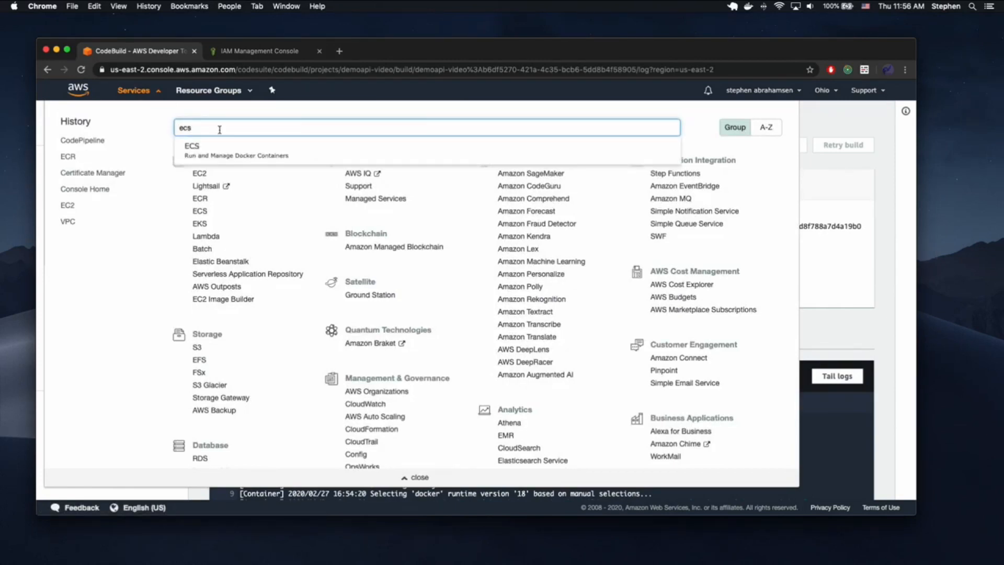
left_click(223, 148)
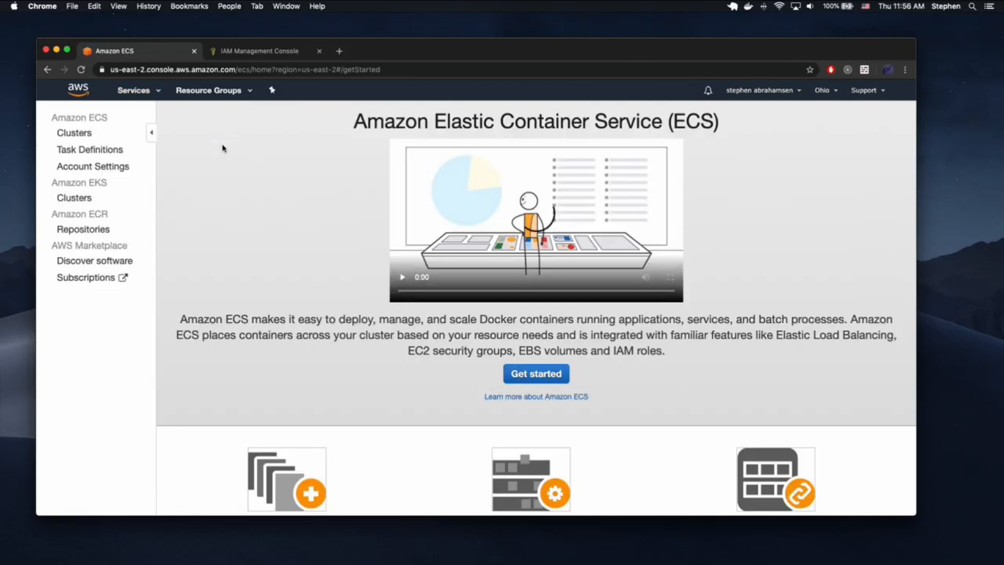
left_click(78, 133)
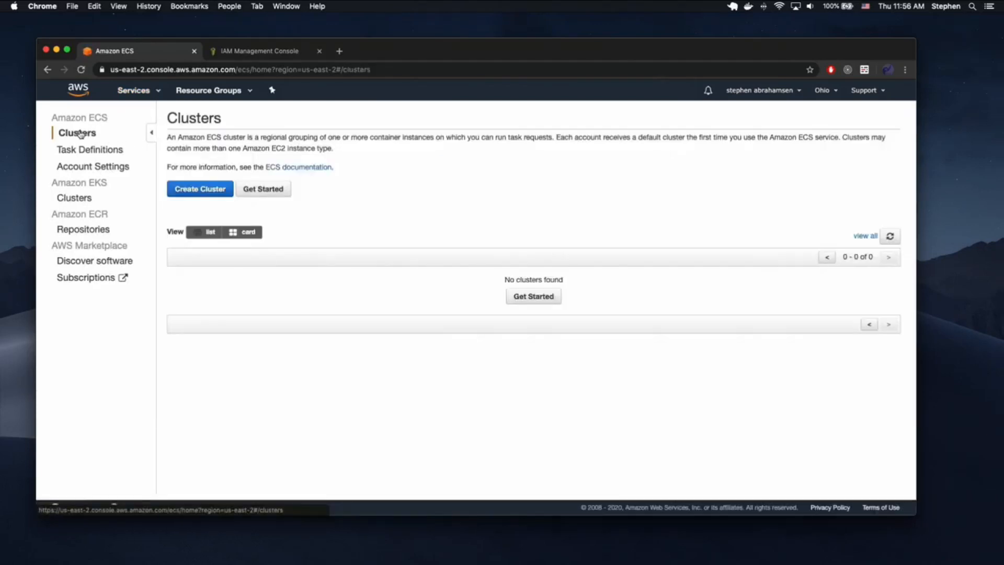
left_click(217, 184)
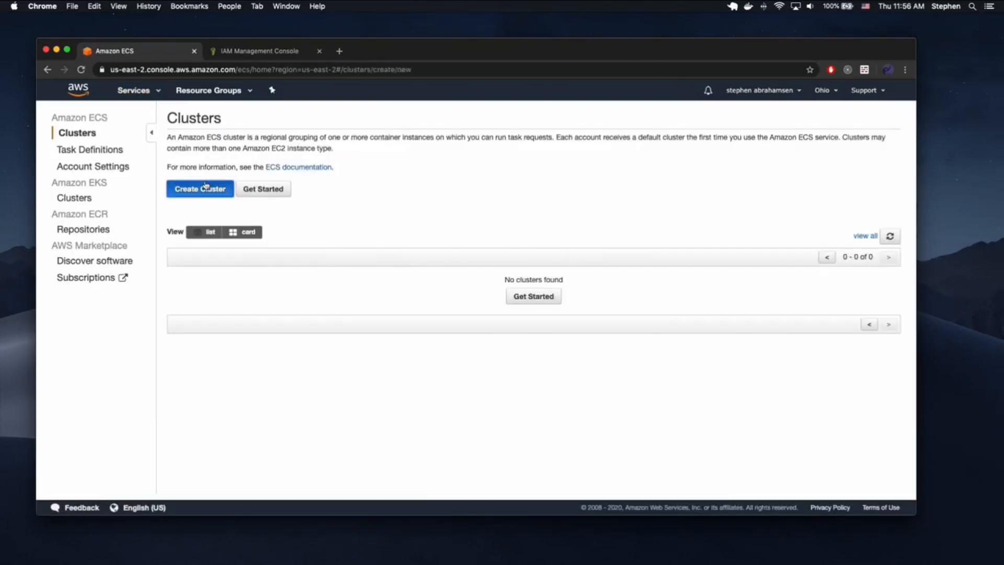
- Choose the EC2 Linux + Networking template and begin naming the cluster basic-ephemeral-cluster
left_click(511, 249)
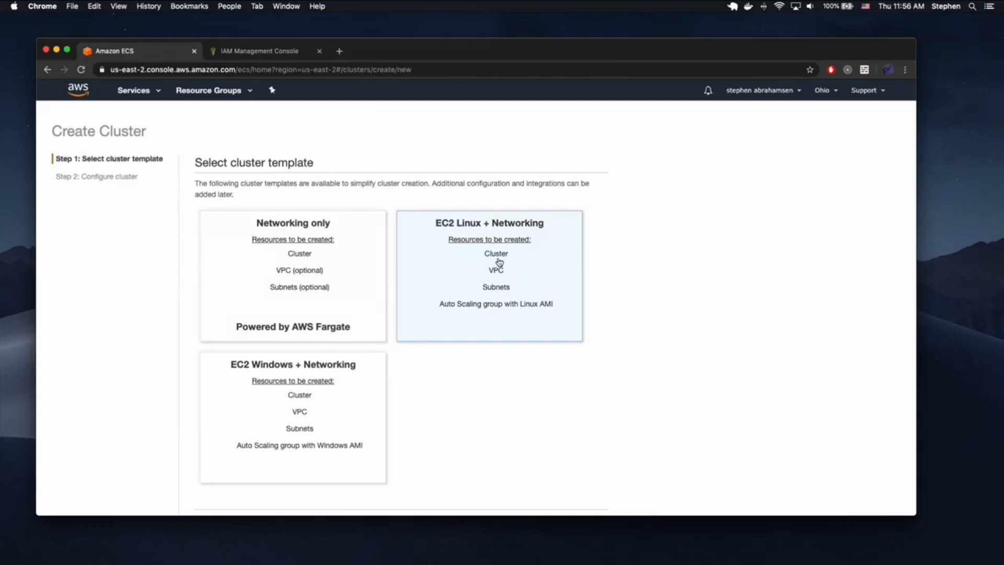
scroll(557, 220, "down", 3)
left_click(583, 471)
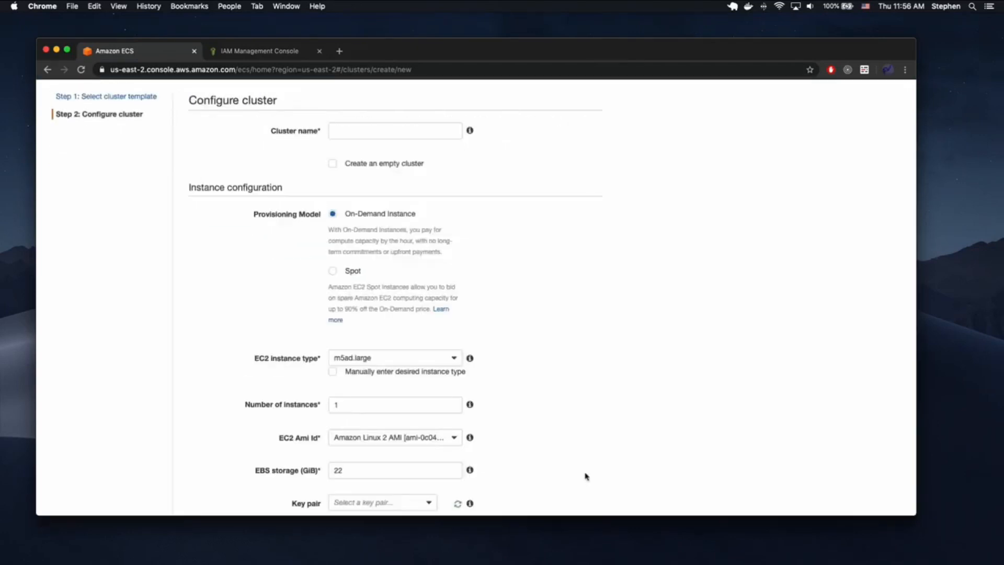
left_click(386, 137)
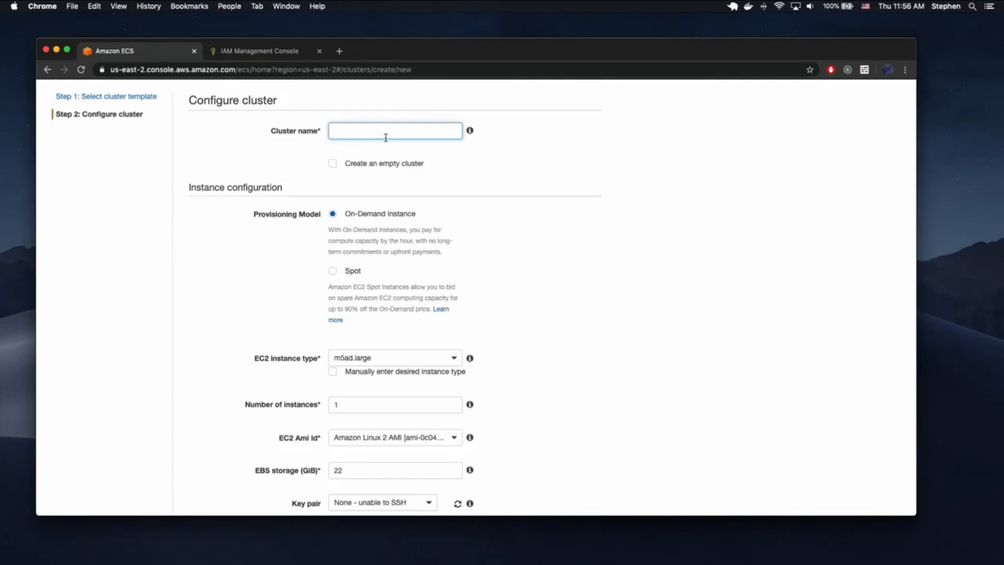
type("basic-ephemeral-cluster")
- Set the EC2 instance type to t2.micro
scroll(369, 180, "down", 2)
scroll(538, 247, "down", 2)
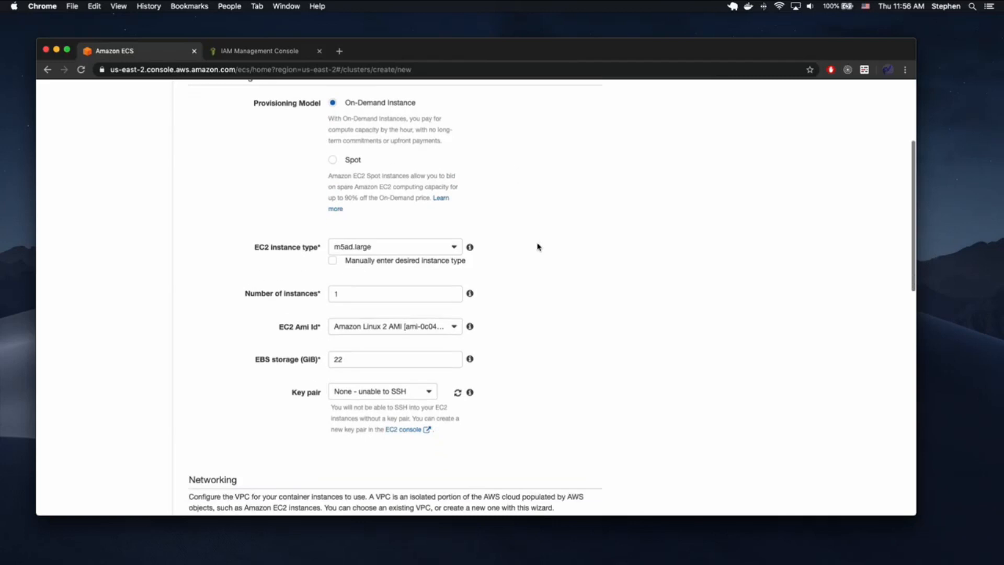
left_click(448, 241)
scroll(392, 287, "down", 5)
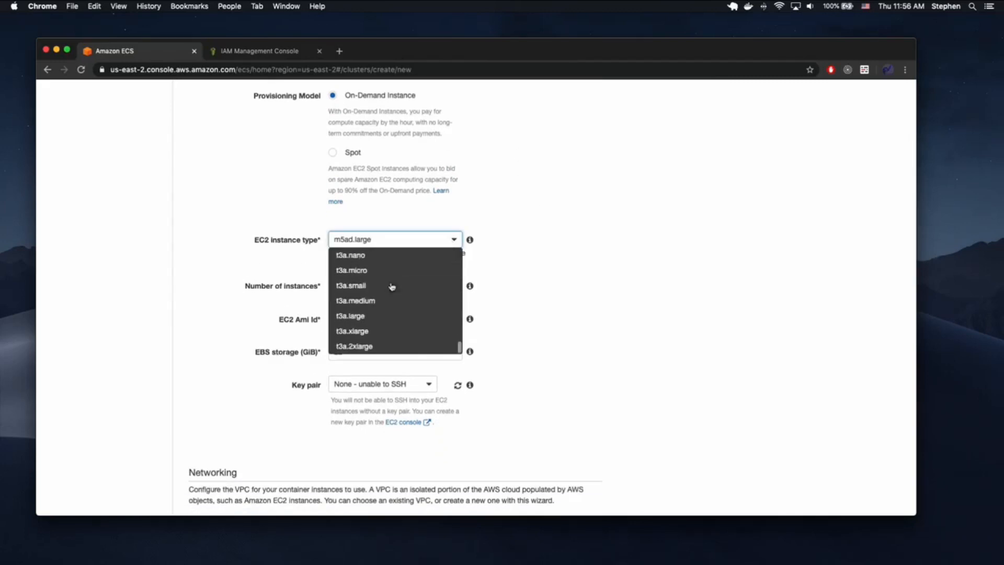
scroll(395, 315, "up", 4)
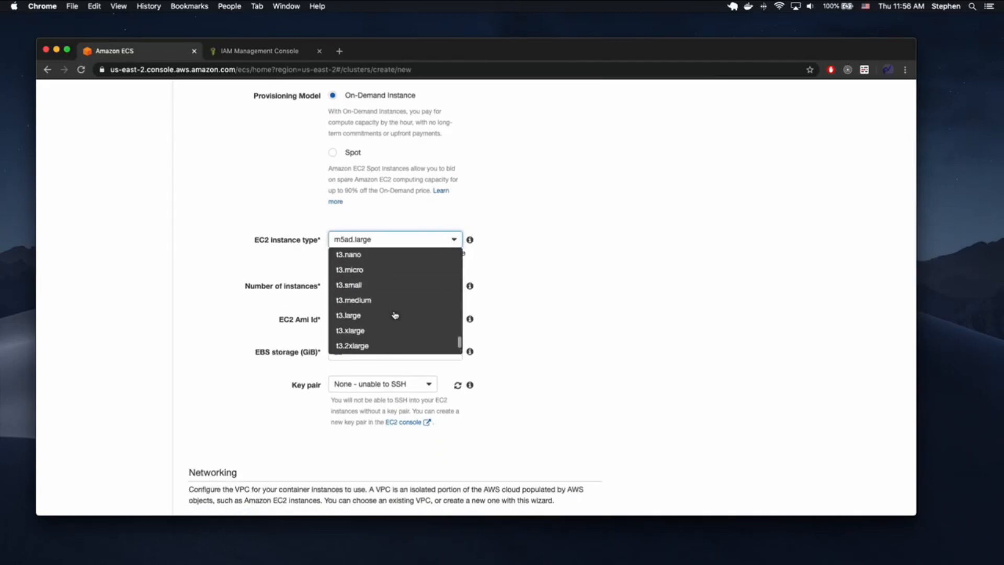
scroll(385, 303, "up", 2)
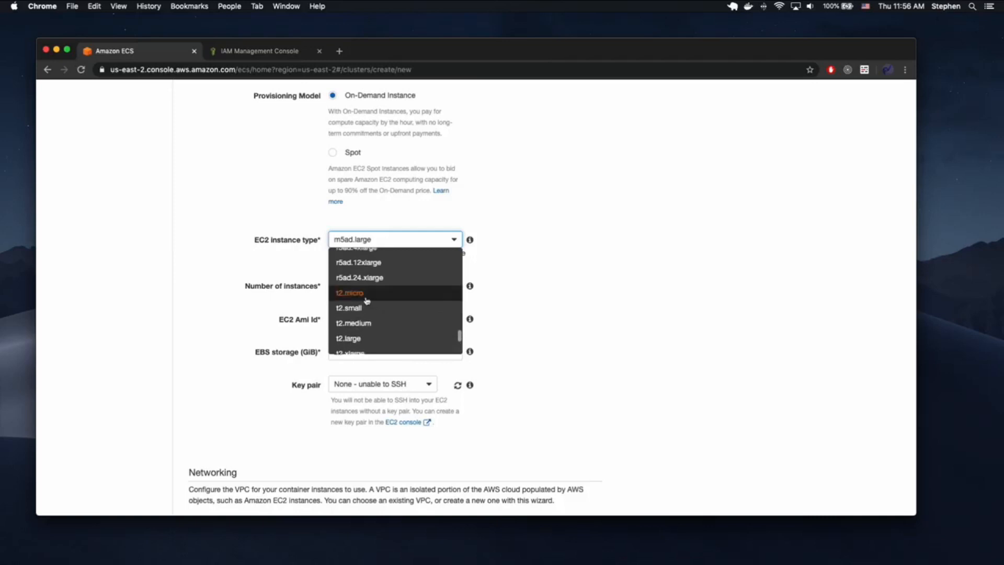
left_click(366, 293)
- Change the number of instances to 2
scroll(520, 226, "down", 2)
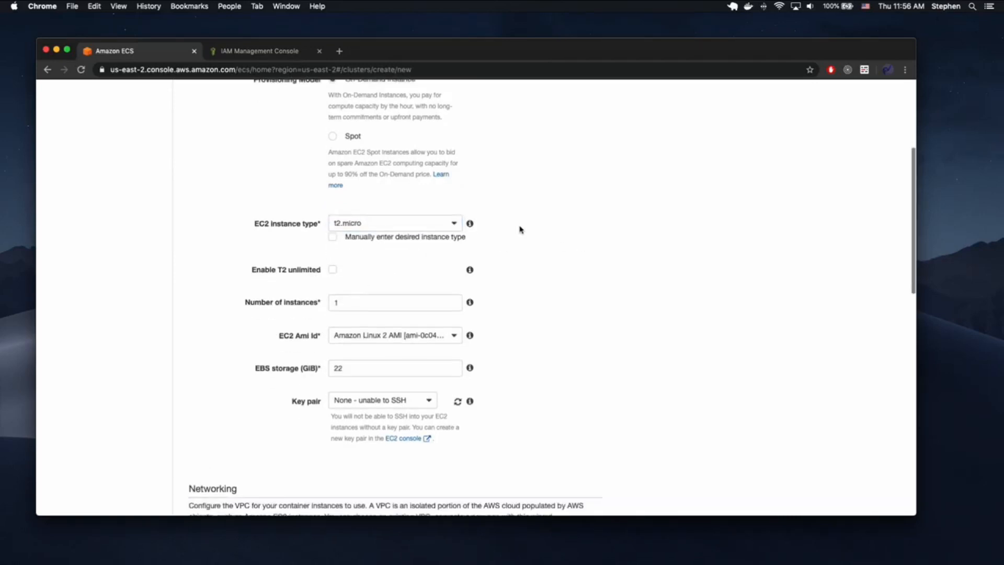
left_click_drag(355, 274, 125, 254)
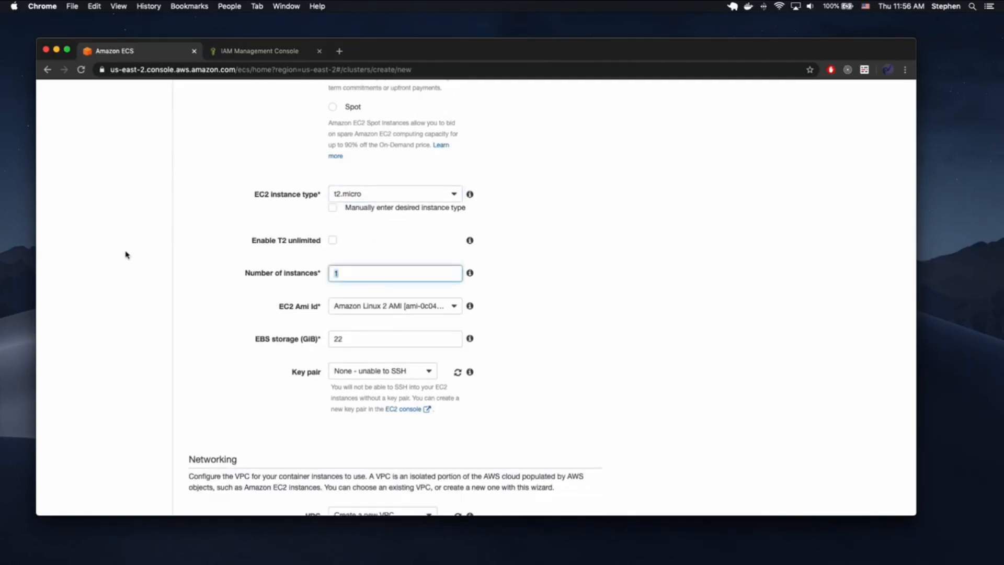
type("2")
left_click(522, 242)
- Select the lappie key pair for SSH access
scroll(546, 293, "down", 2)
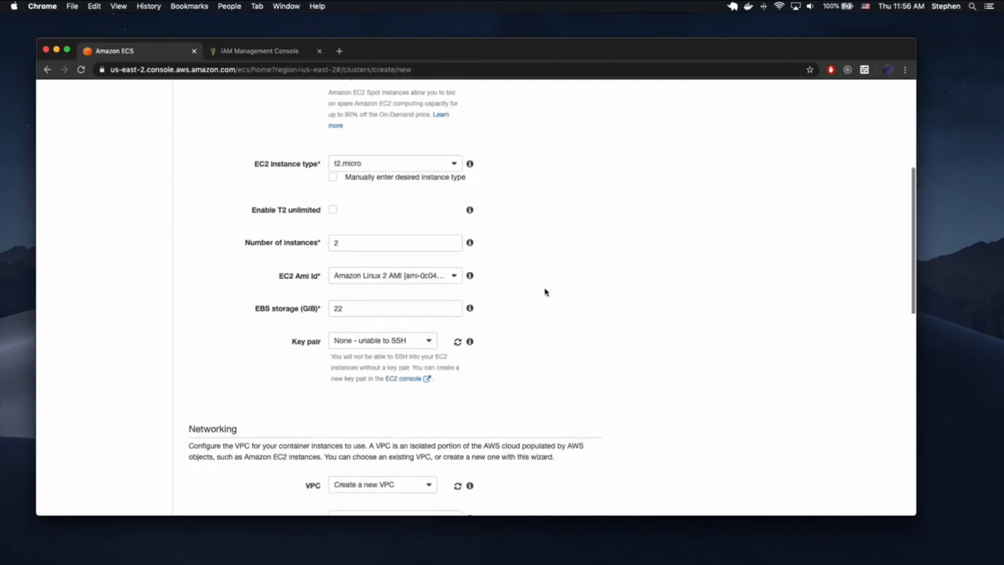
left_click(405, 334)
left_click(384, 360)
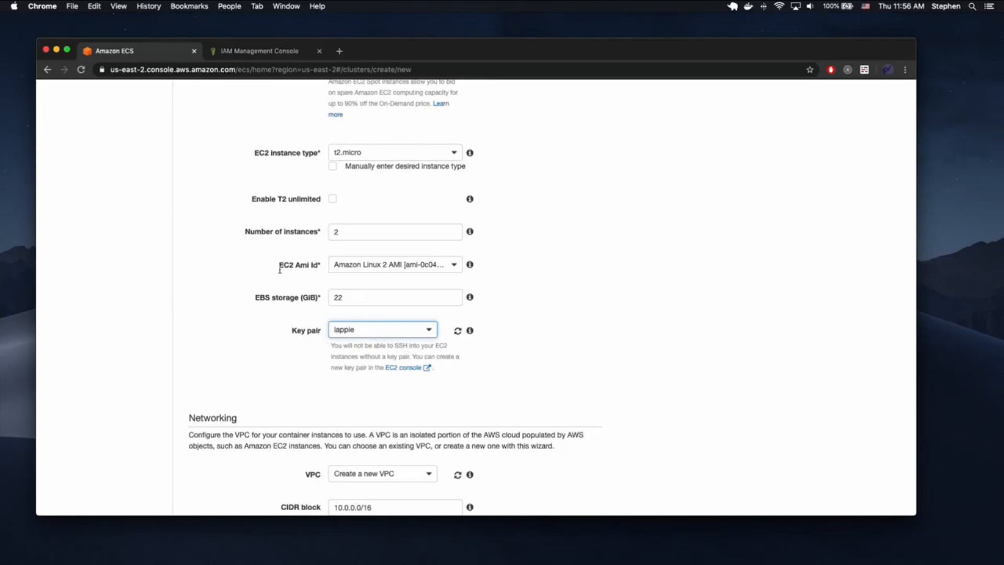
- Switch to the IAM tab and go to the EC2 console via Services search
left_click(225, 52)
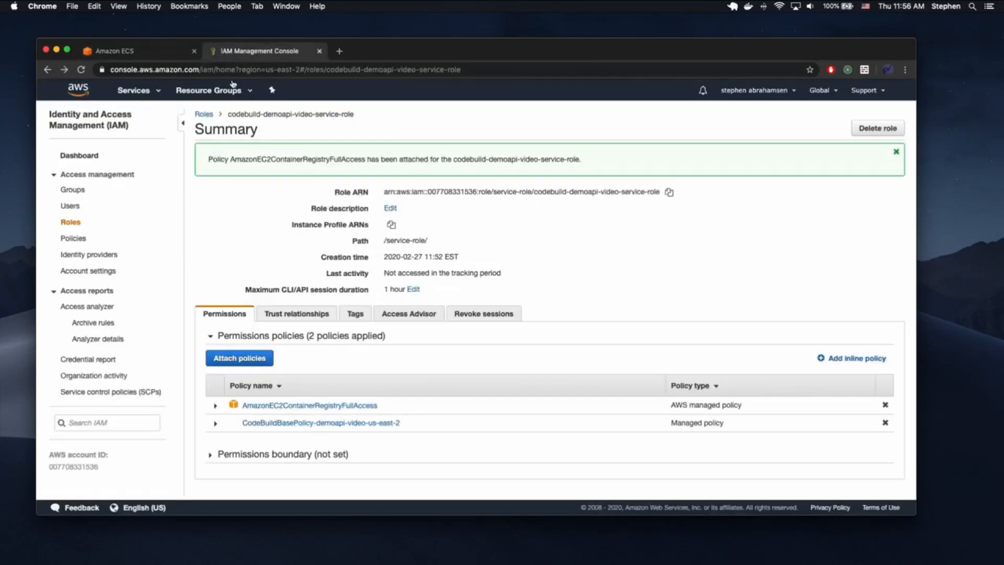
left_click(159, 90)
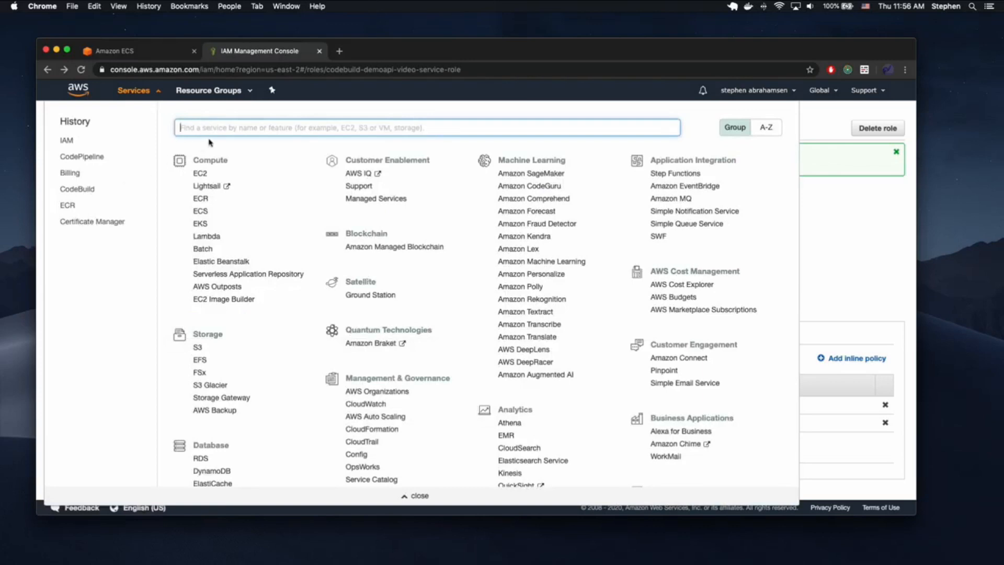
type("ec2")
left_click(222, 149)
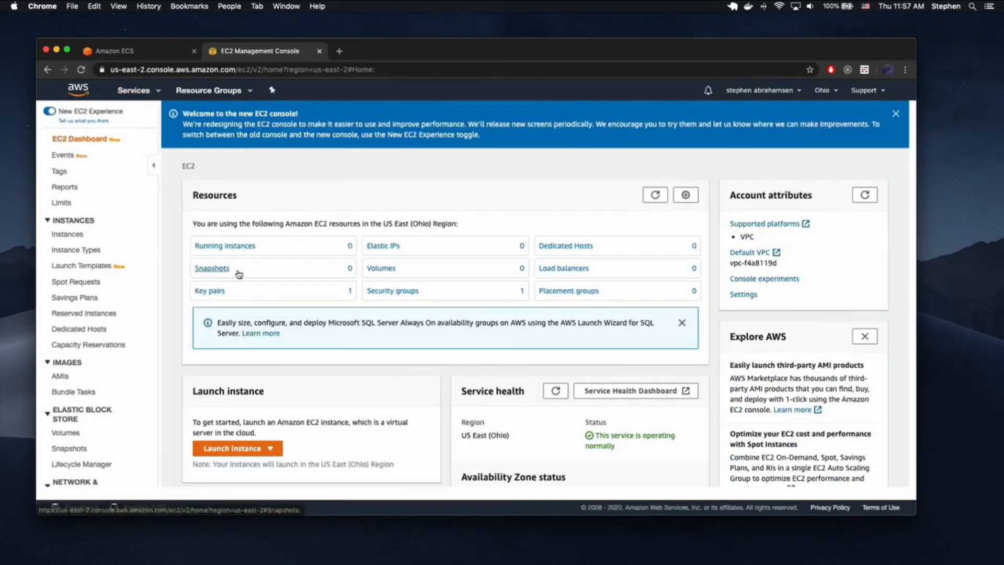
- Open Key Pairs and choose Actions > Import key pair
scroll(104, 376, "down", 5)
left_click(68, 371)
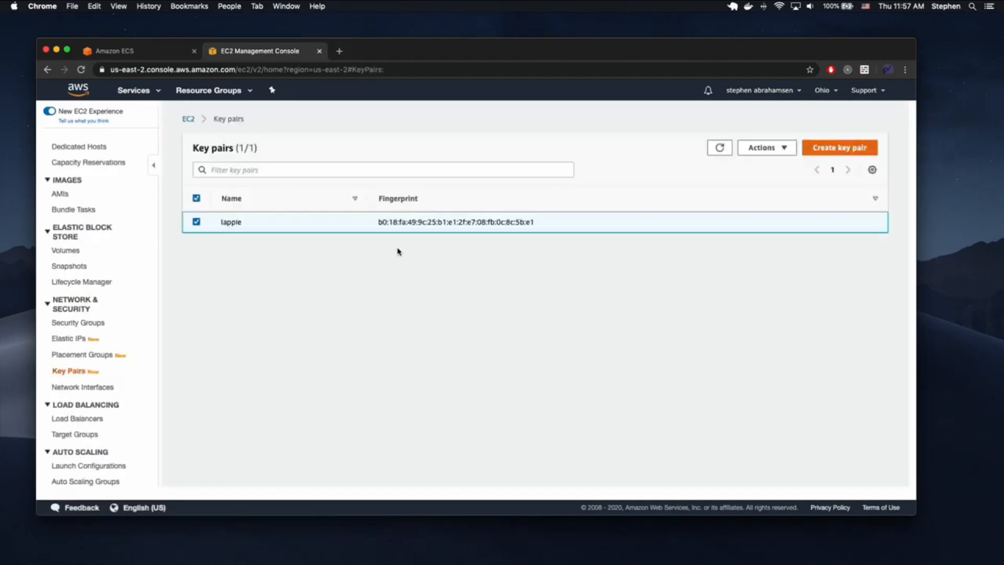
left_click(764, 148)
left_click(758, 164)
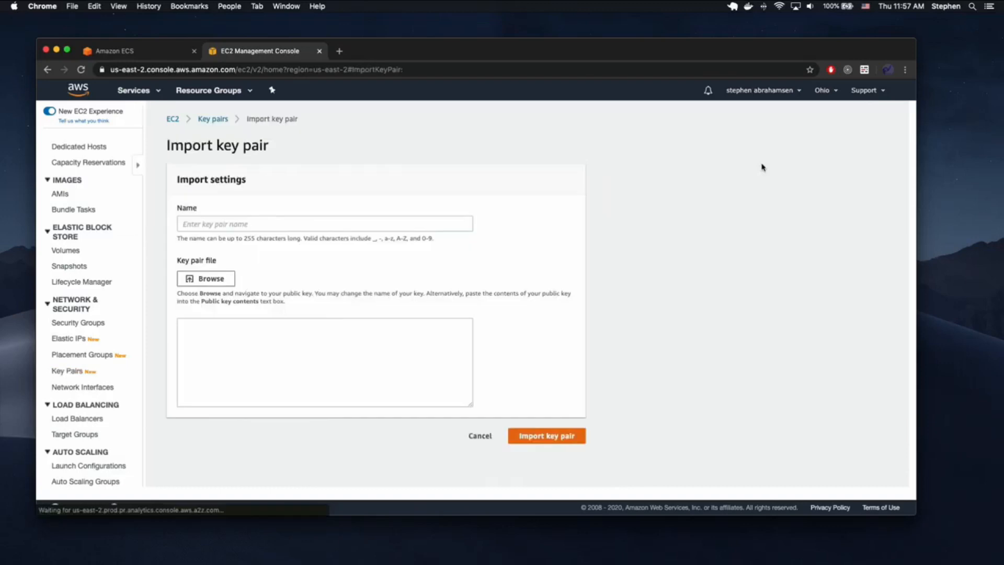
key("ctrl+Up")
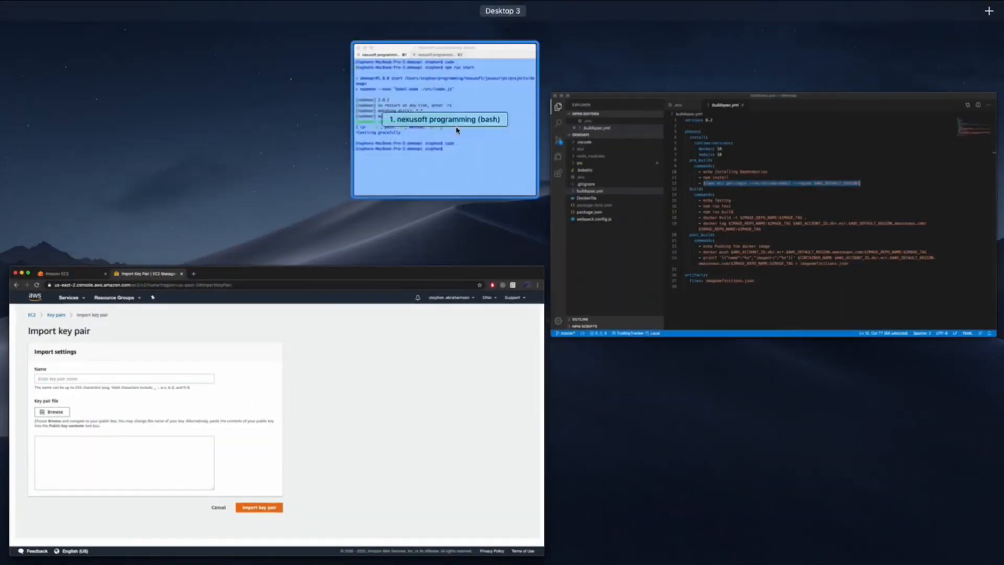
- Run cat ~/.ssh/id_rsa.pub in iTerm2, select the printed key, and return to Chrome
left_click(456, 131)
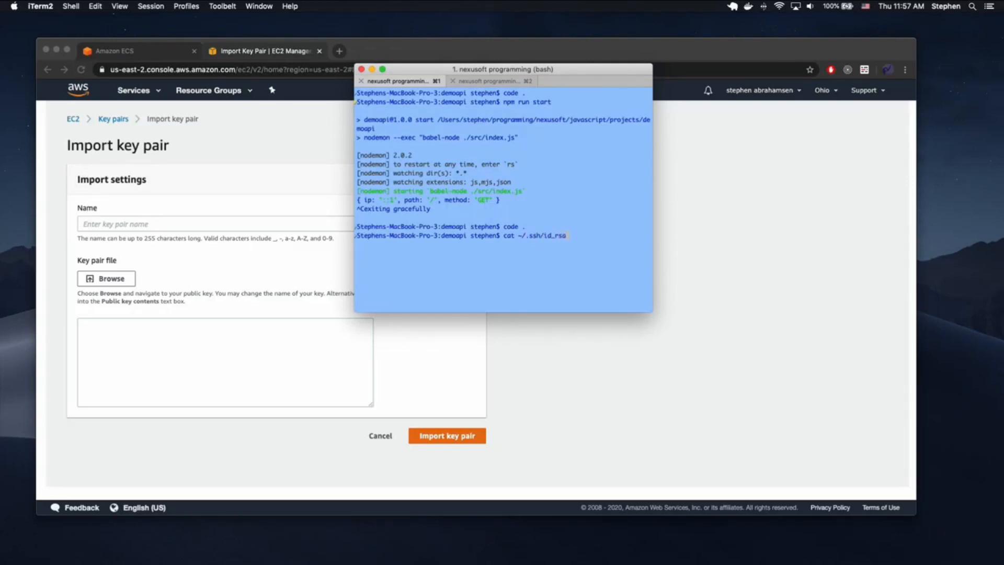
key("Return")
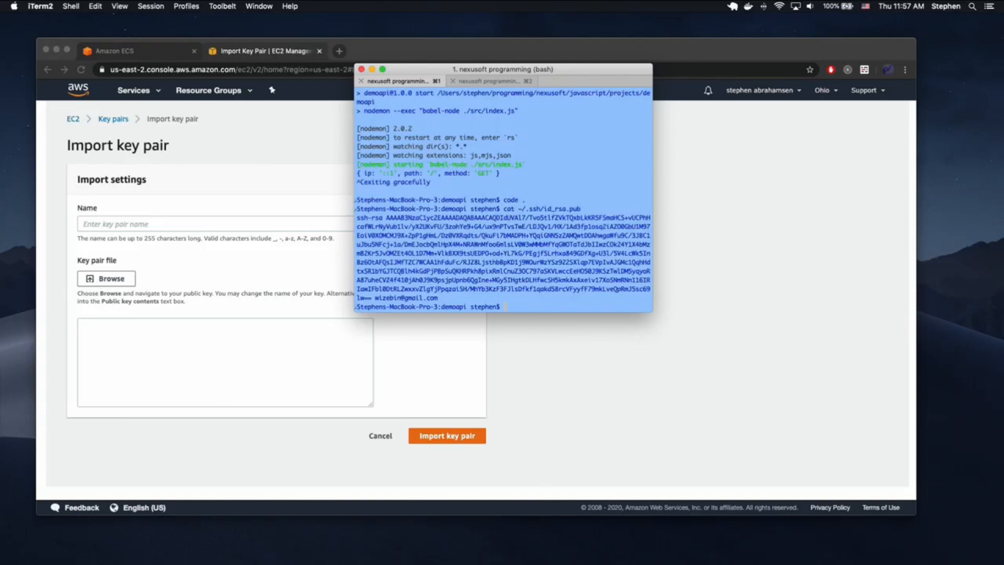
left_click_drag(442, 297, 336, 220)
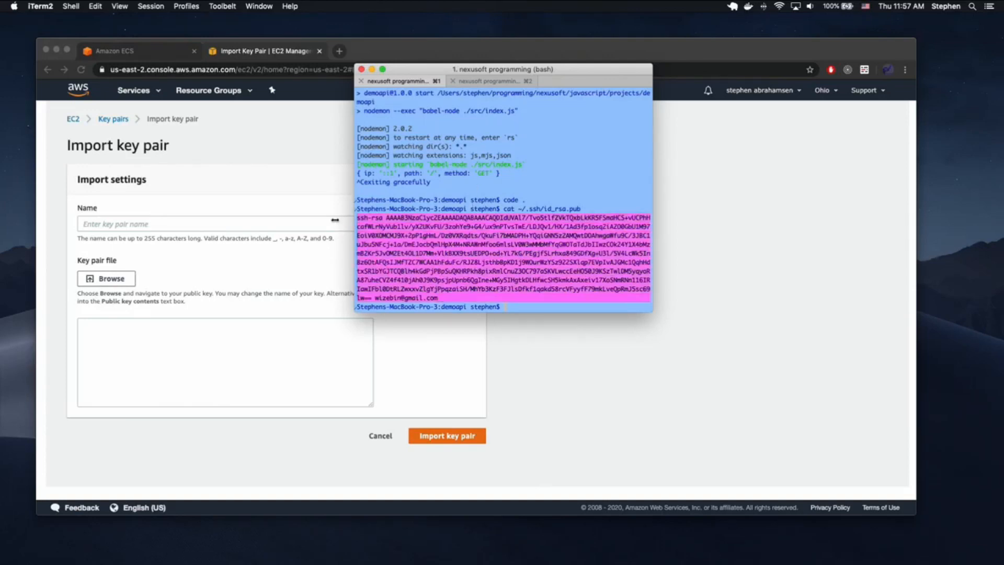
left_click(626, 383)
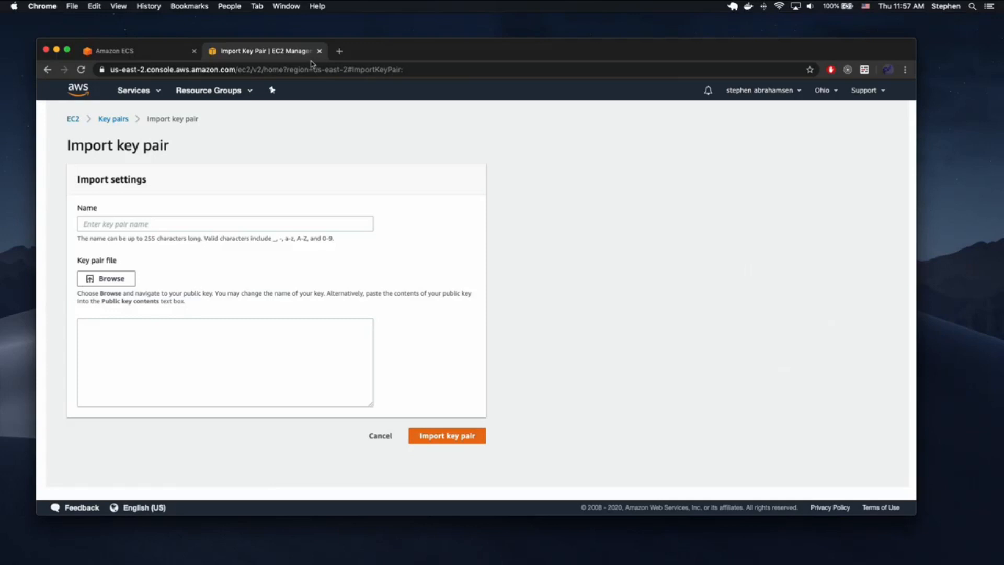
- Back on the ECS cluster page, set the VPC to vpc-f4a8119d
left_click(148, 54)
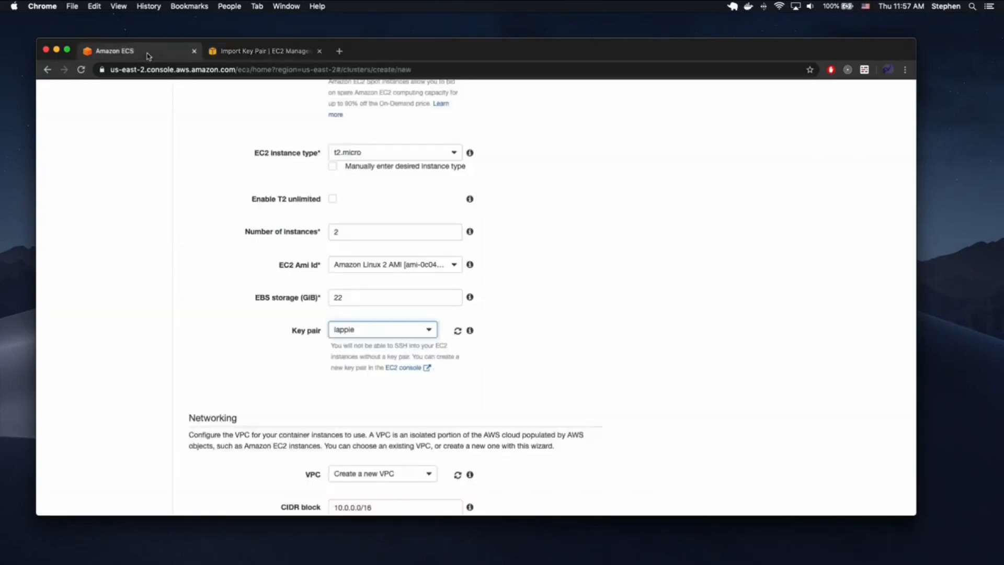
scroll(567, 266, "down", 3)
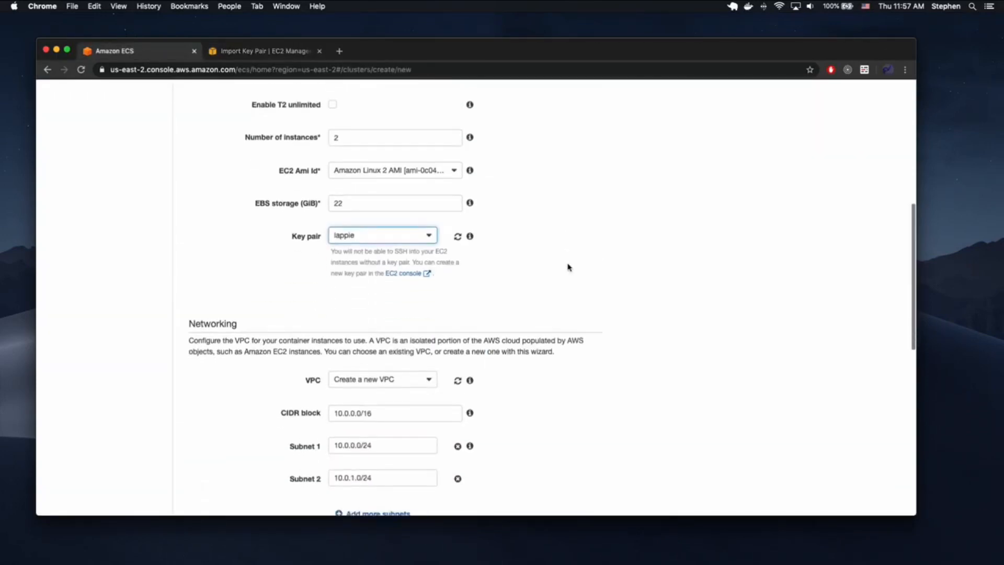
scroll(570, 267, "down", 3)
scroll(568, 267, "down", 1)
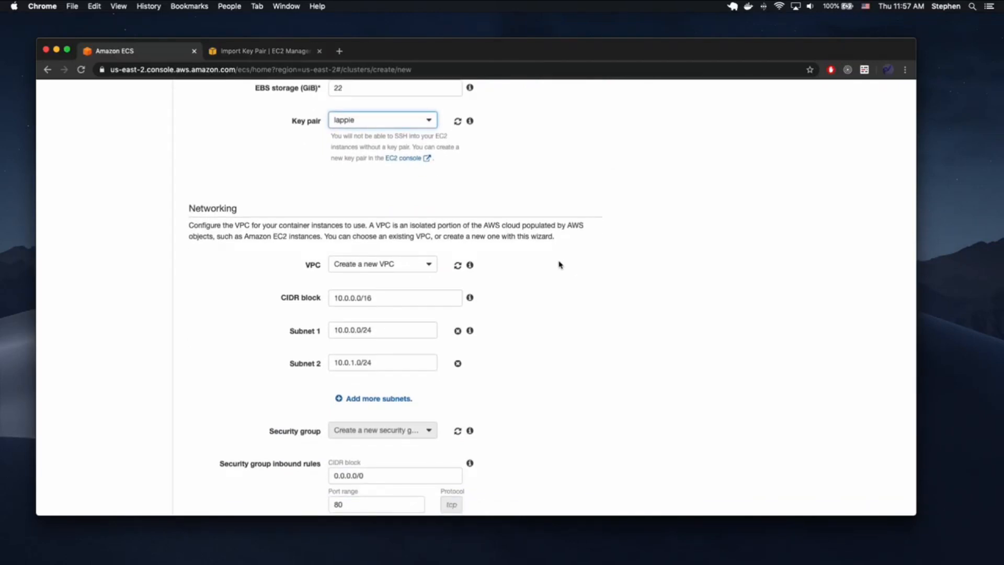
scroll(559, 263, "down", 1)
left_click(416, 245)
left_click(387, 270)
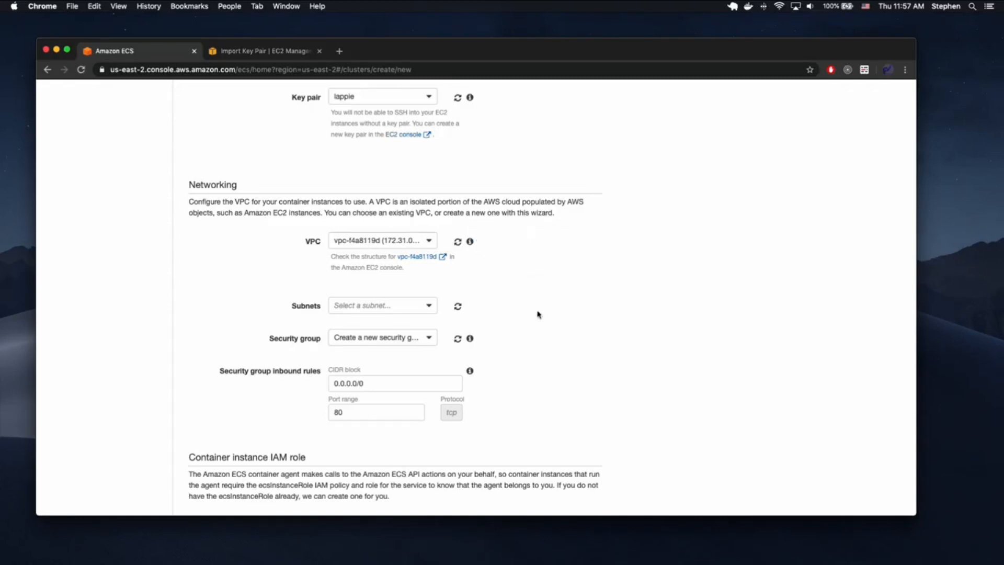
- Add subnets subnet-75fd731c and subnet-40e9000d to the cluster
left_click(405, 307)
left_click(403, 313)
left_click(389, 374)
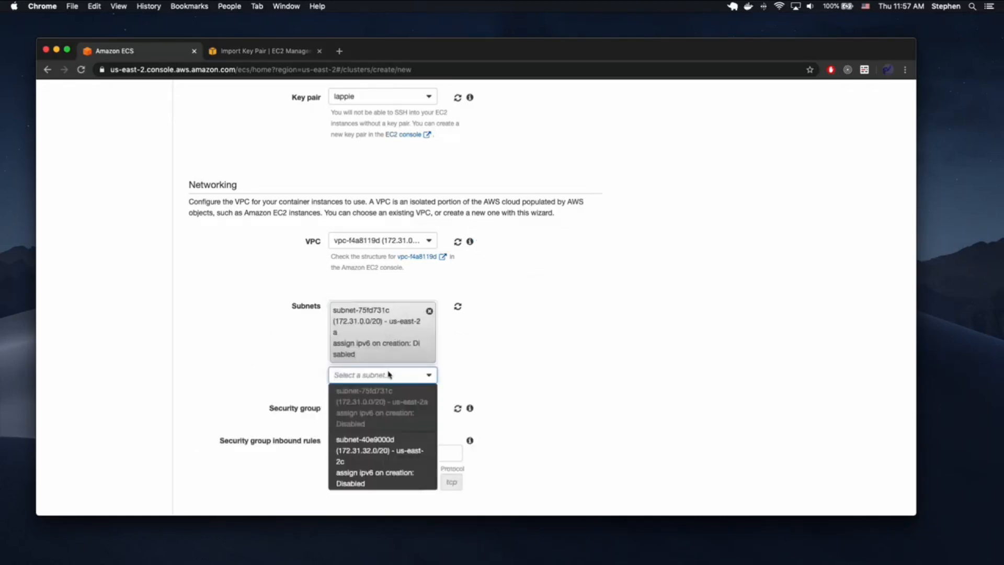
left_click(380, 451)
- Keep 'Create a new security group' and review its port-80 inbound rule
scroll(531, 366, "down", 5)
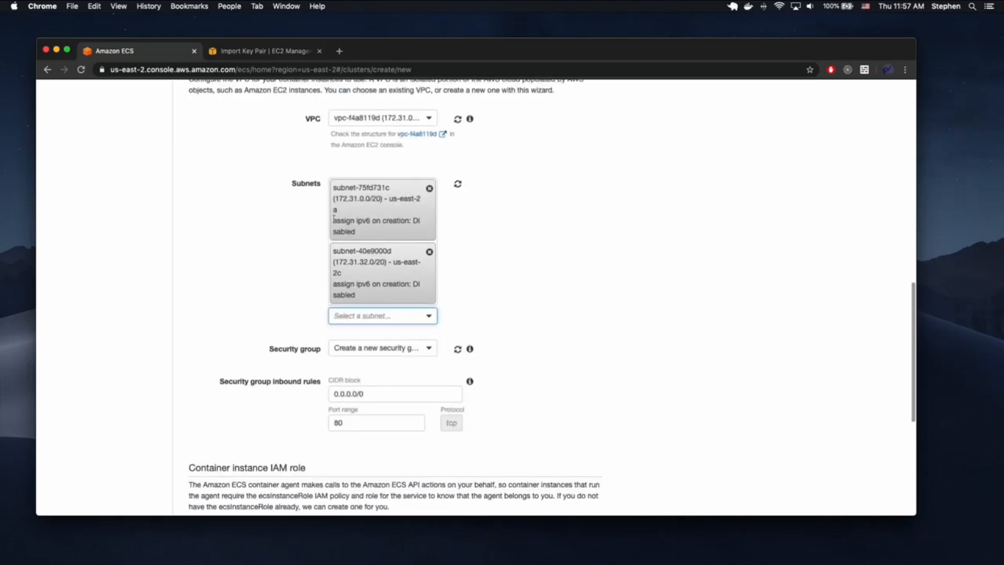
left_click(387, 354)
left_click(377, 368)
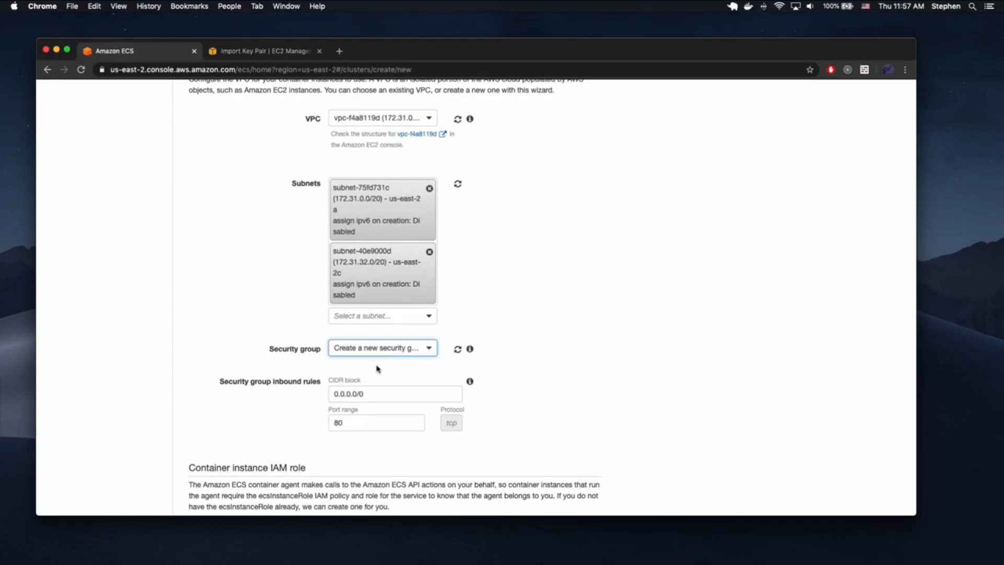
scroll(506, 366, "down", 2)
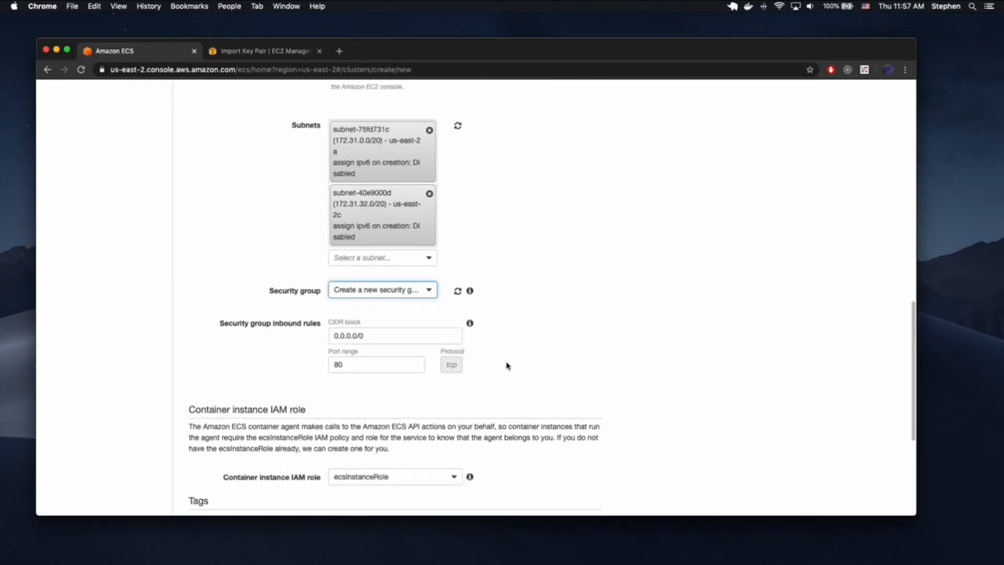
left_click(396, 290)
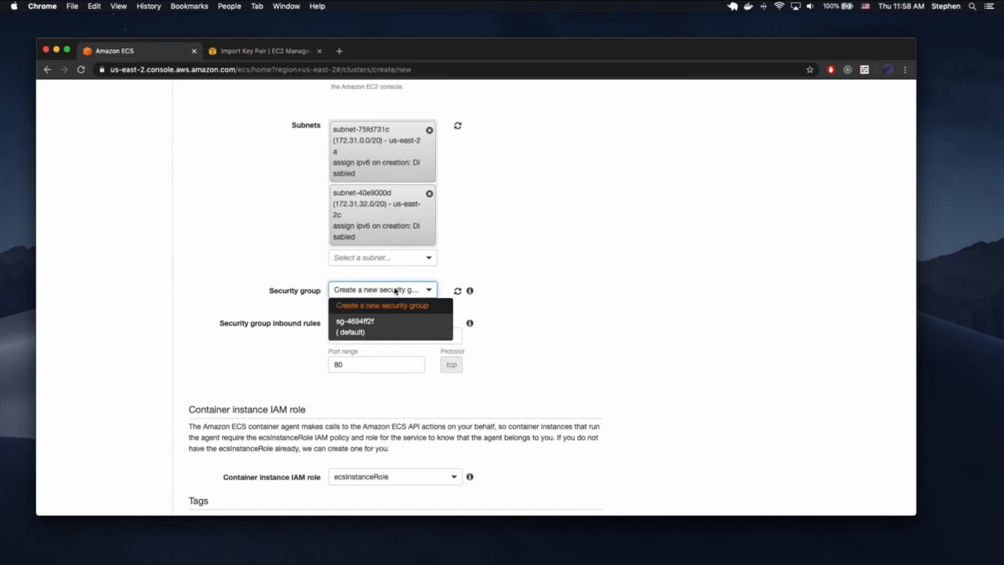
left_click(396, 290)
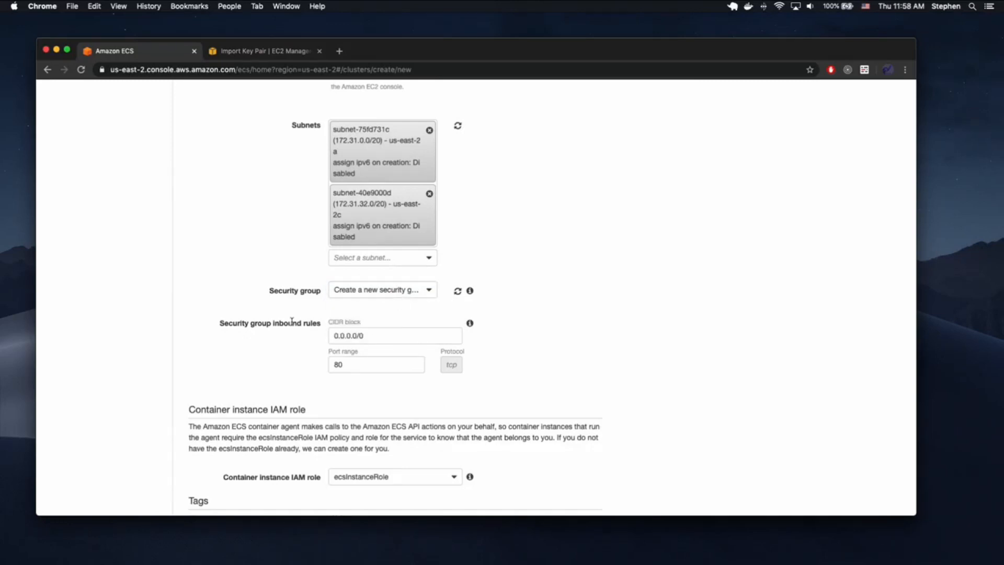
left_click_drag(311, 323, 207, 326)
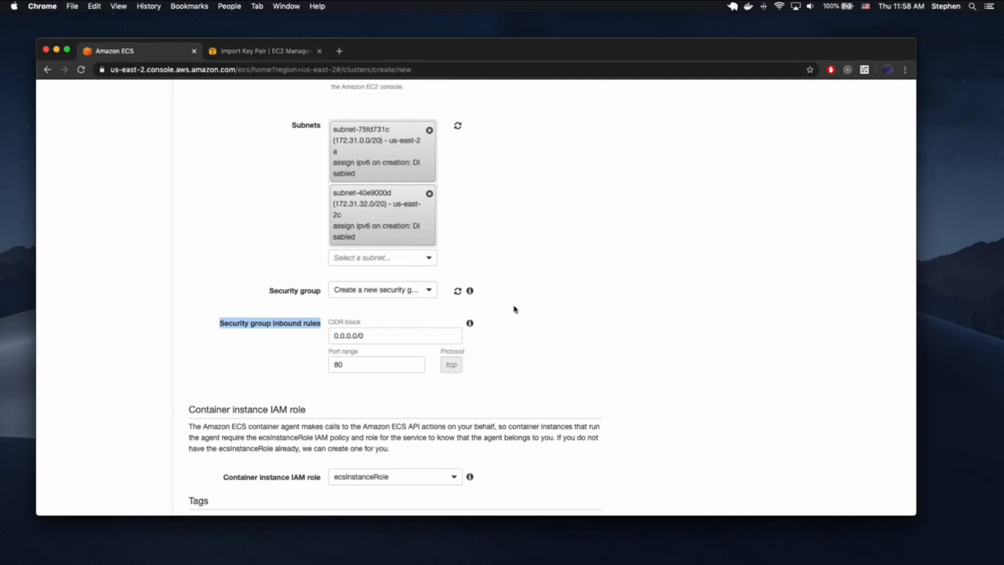
- Switch the cluster's security group to the default sg-4694ff2f and open its rules in EC2
scroll(512, 309, "down", 3)
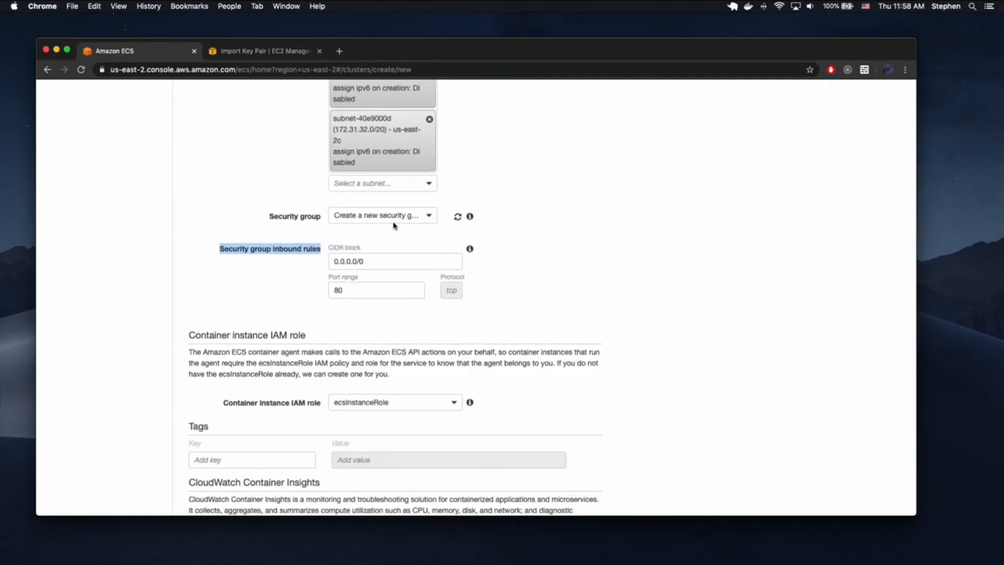
scroll(554, 288, "down", 5)
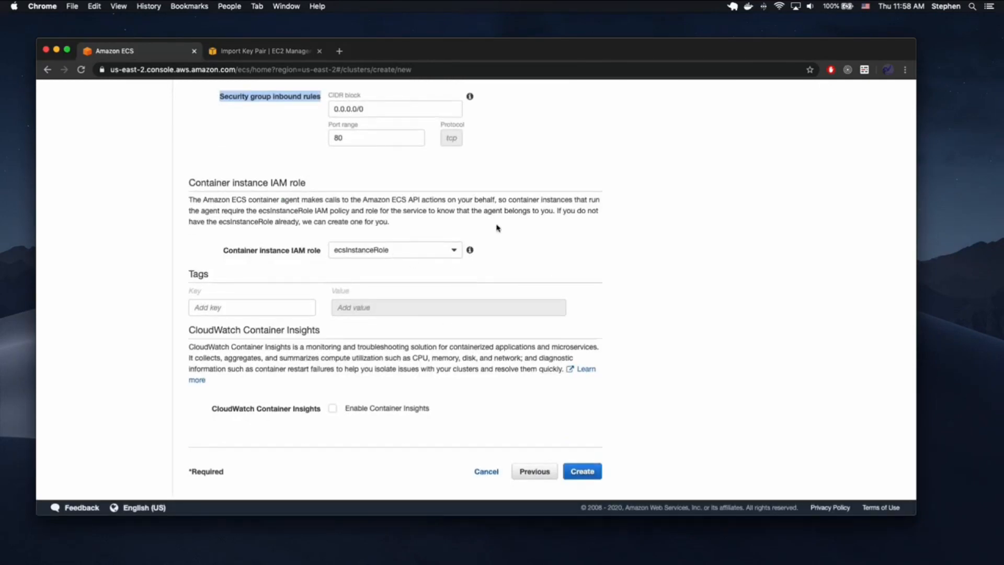
scroll(497, 226, "up", 4)
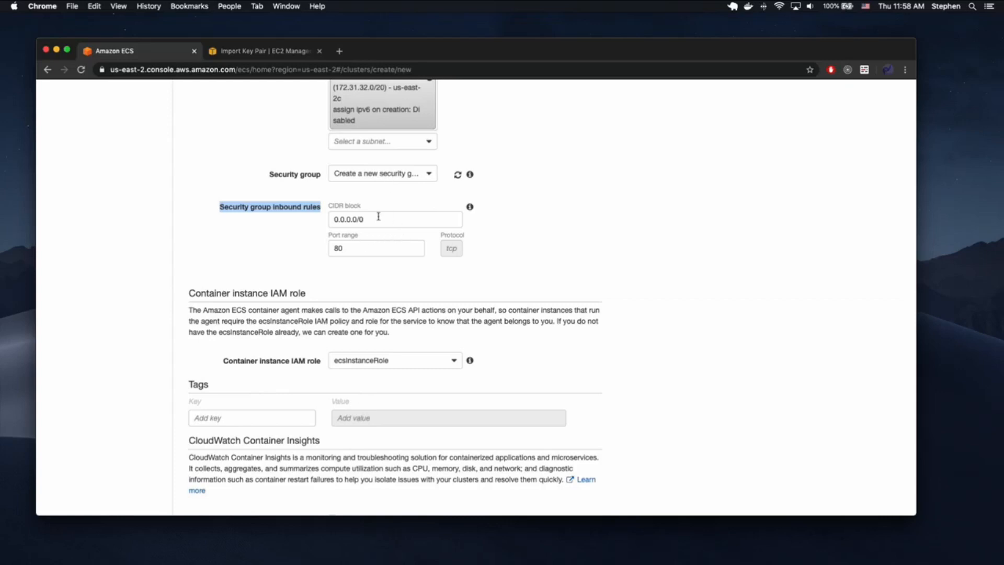
left_click(386, 174)
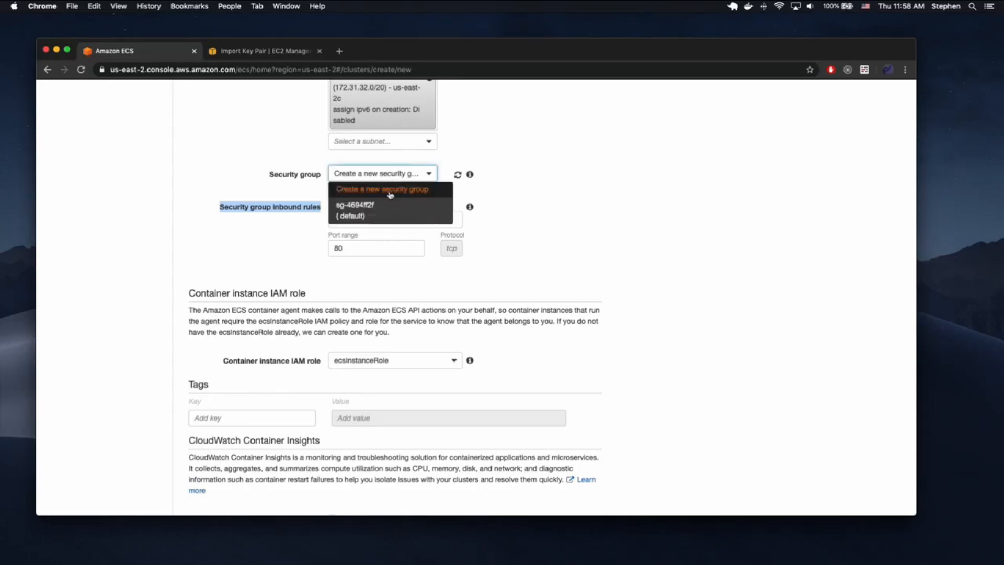
left_click(496, 168)
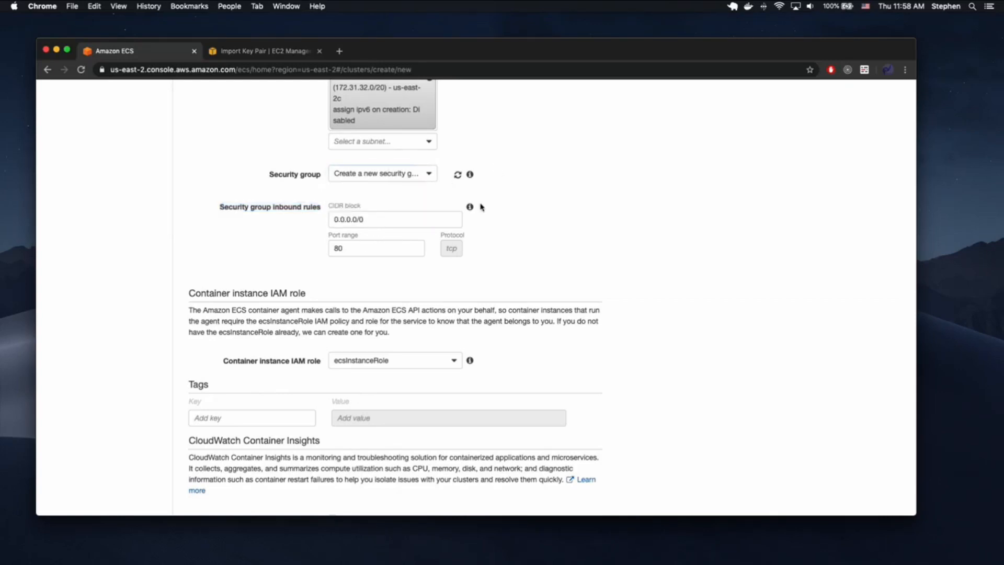
left_click(392, 176)
left_click(381, 213)
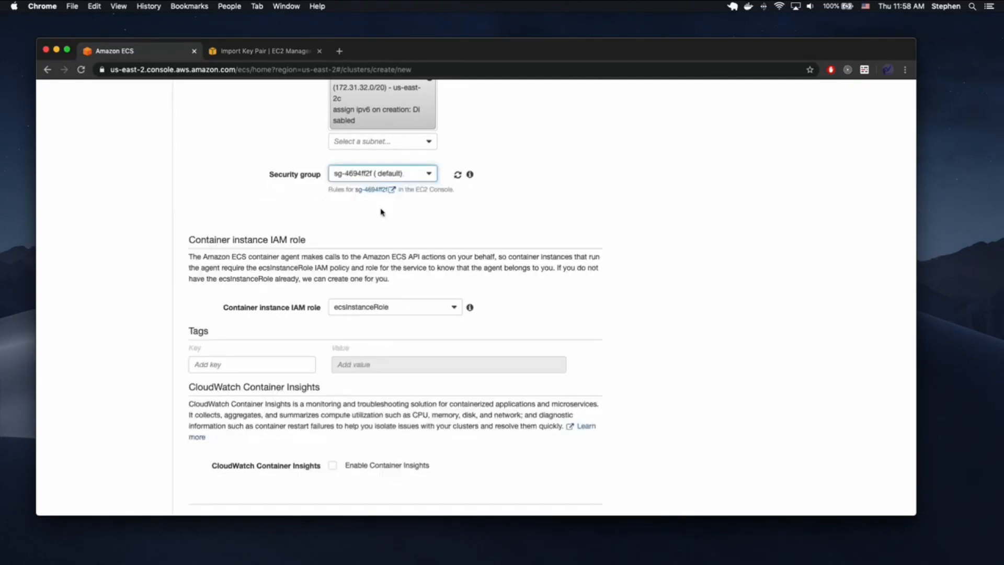
left_click(391, 191)
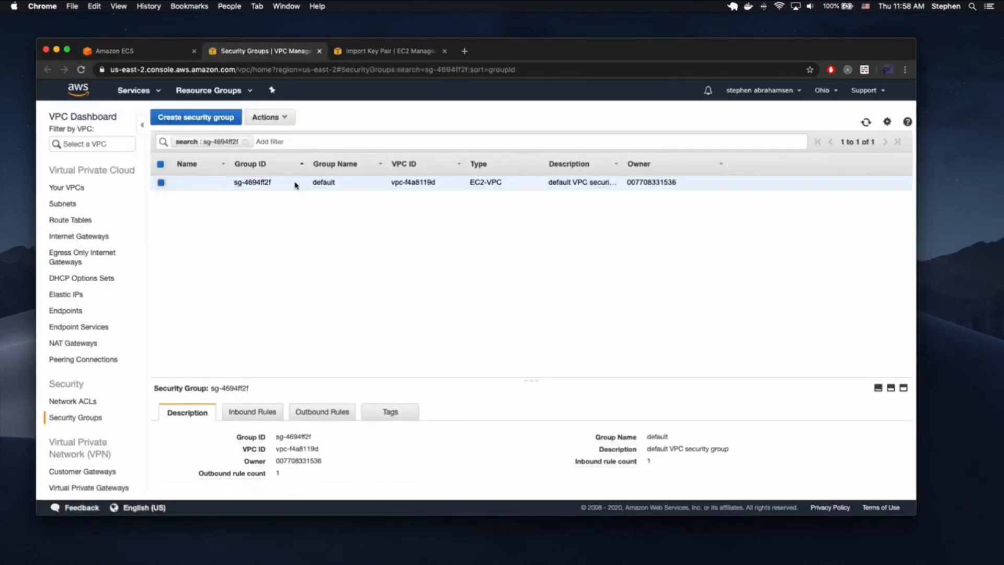
- Review the default group's inbound rule: All traffic, all protocols and ports, from sg-4694ff2f
left_click(264, 415)
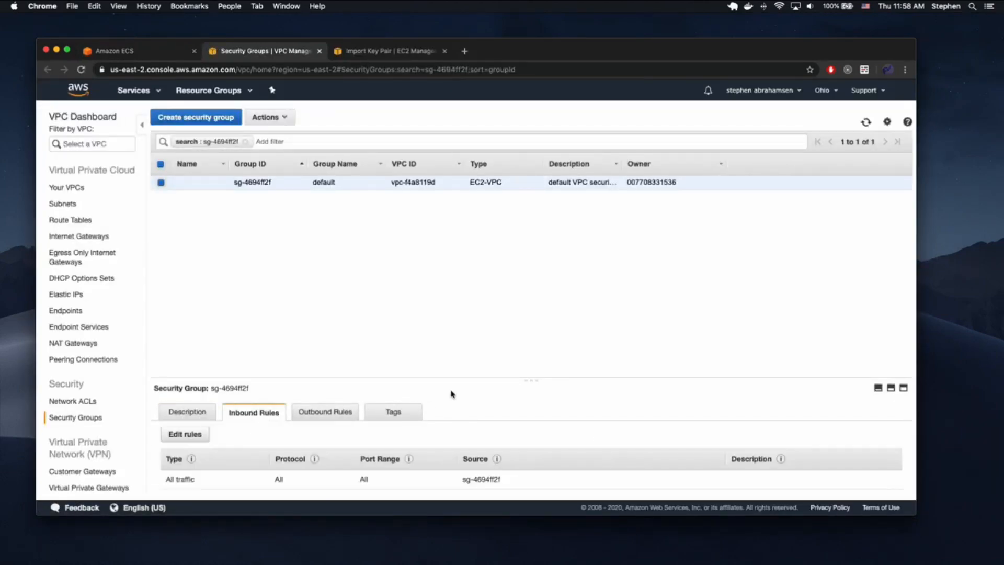
double_click(181, 477)
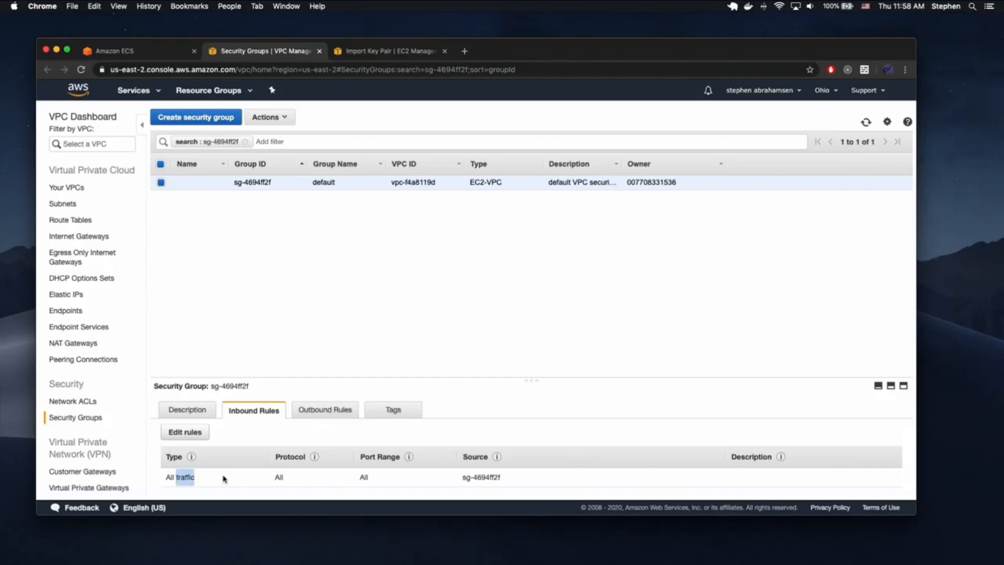
double_click(278, 475)
double_click(363, 477)
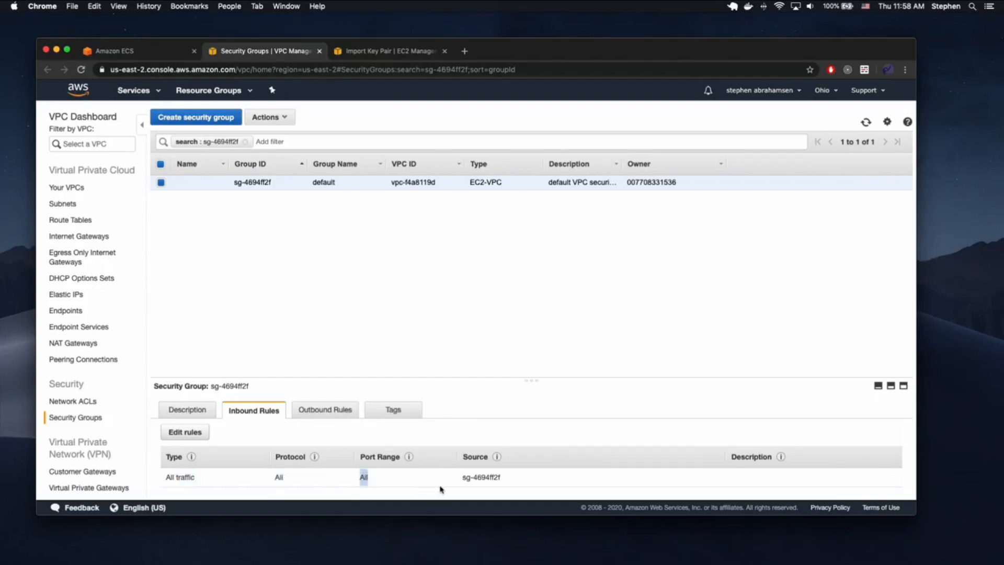
left_click_drag(499, 476, 460, 478)
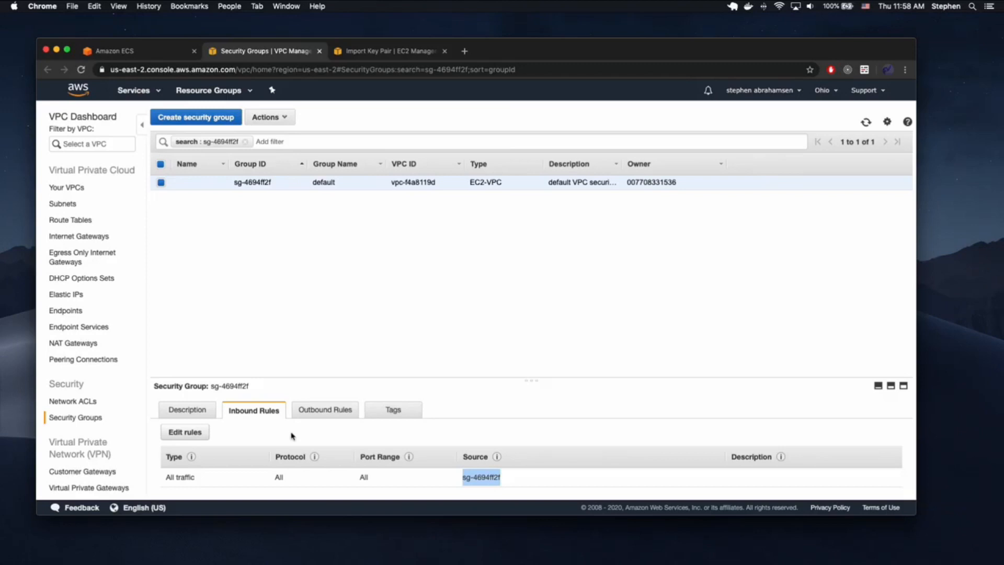
- Try changing the rule's source to Anywhere (0.0.0.0/0), then cancel the edit
left_click(191, 432)
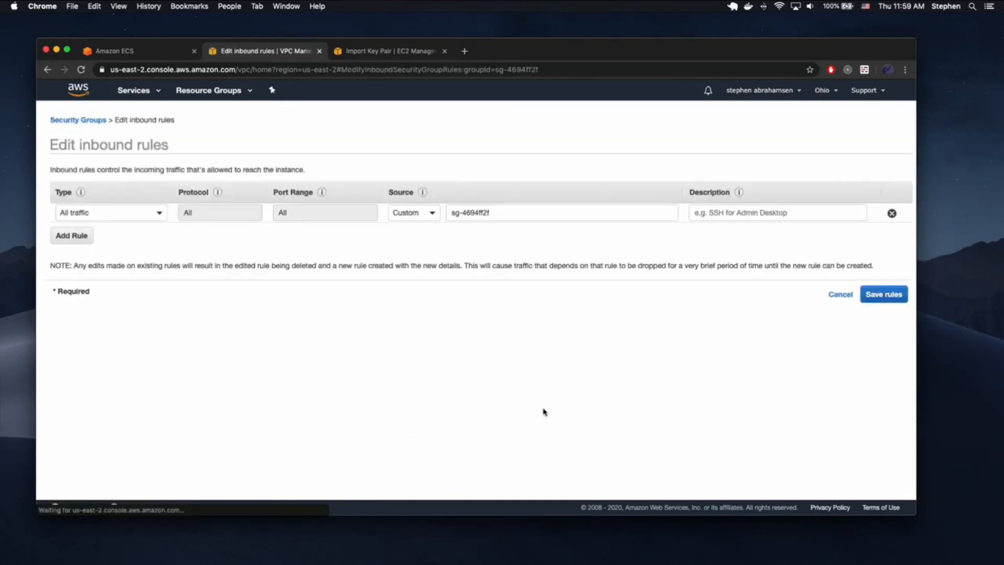
left_click(432, 212)
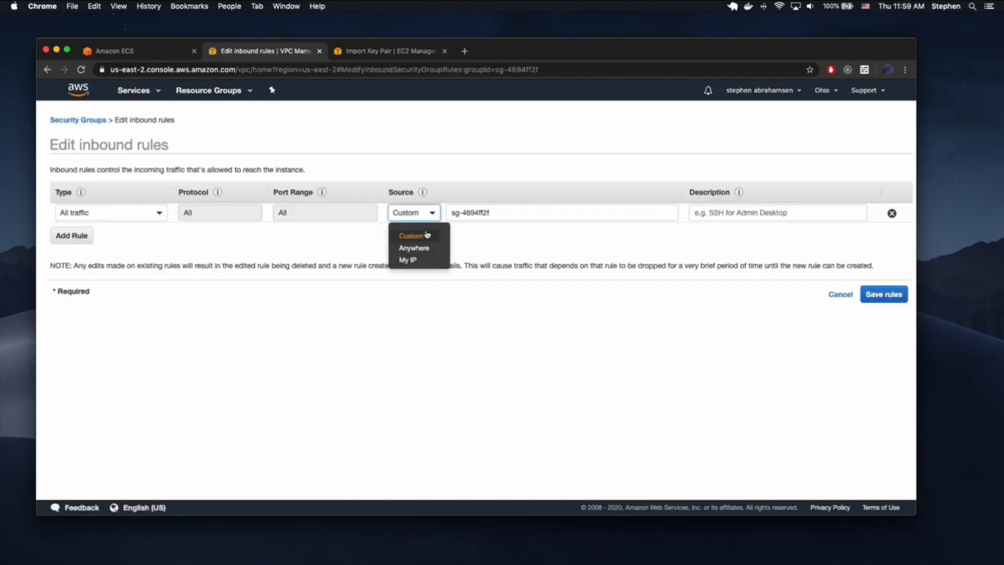
left_click(413, 247)
left_click_drag(480, 212, 440, 211)
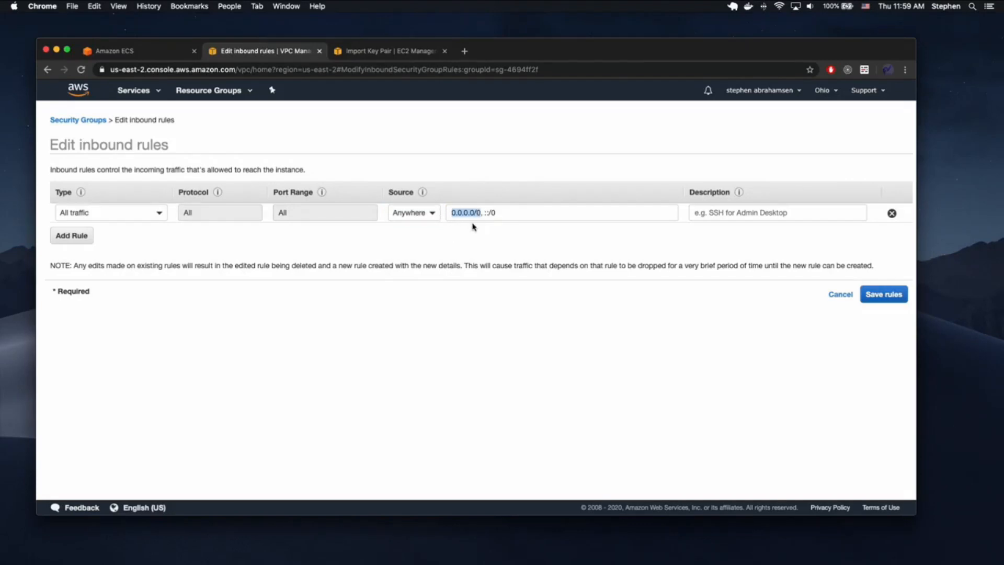
left_click(840, 293)
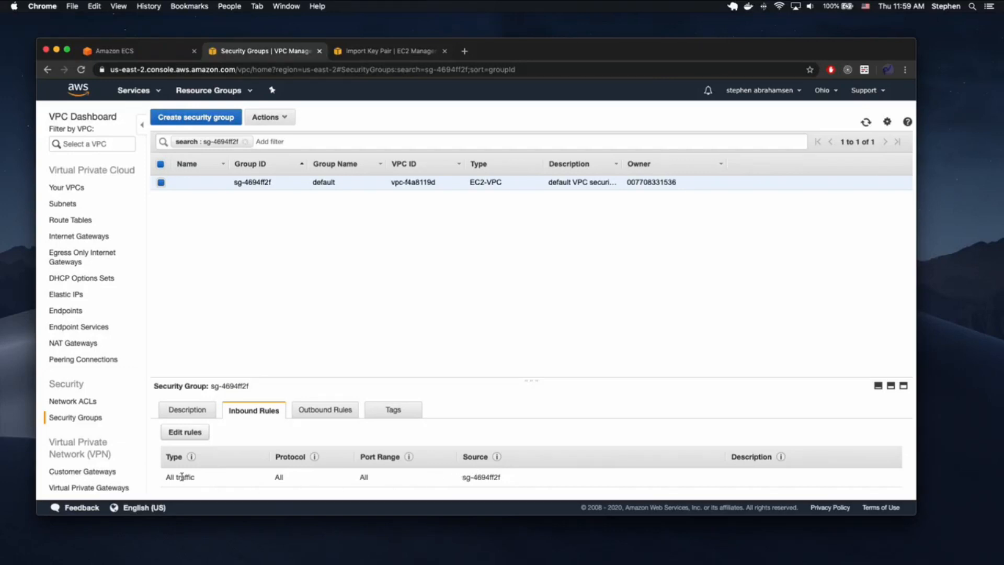
- Recheck the unchanged rule's source group and return to the ECS cluster form
left_click_drag(181, 476, 160, 480)
left_click(262, 477)
left_click_drag(505, 480, 444, 477)
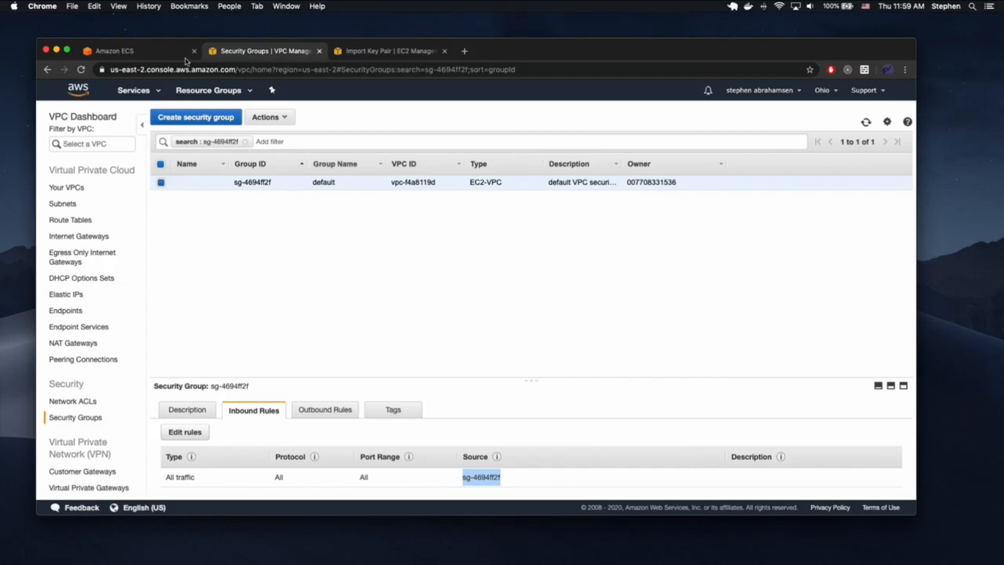
left_click(148, 56)
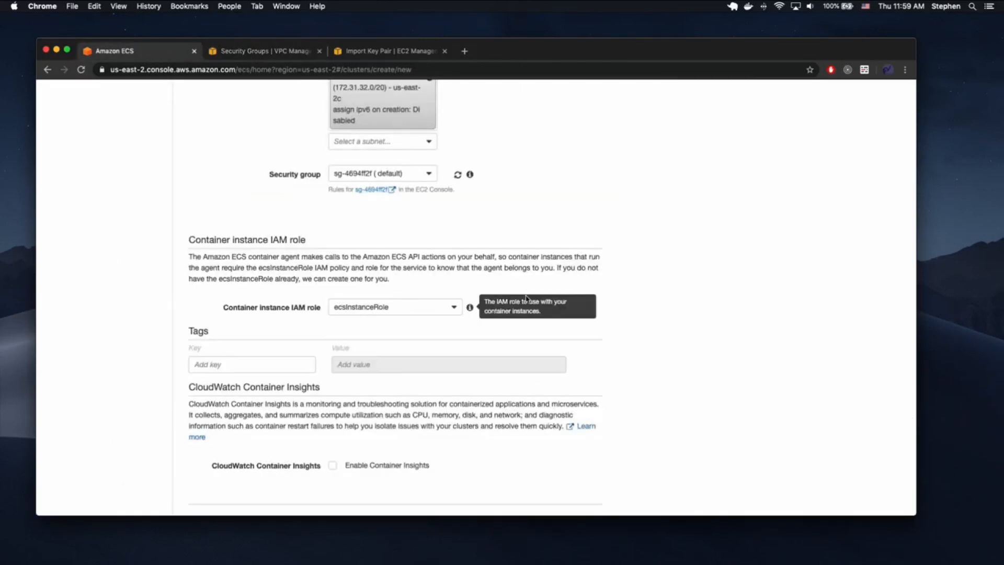
- Revert to a new security group allowing port 80 from 0.0.0.0/0 and create basic-ephemeral-cluster
scroll(460, 235, "up", 2)
left_click(425, 233)
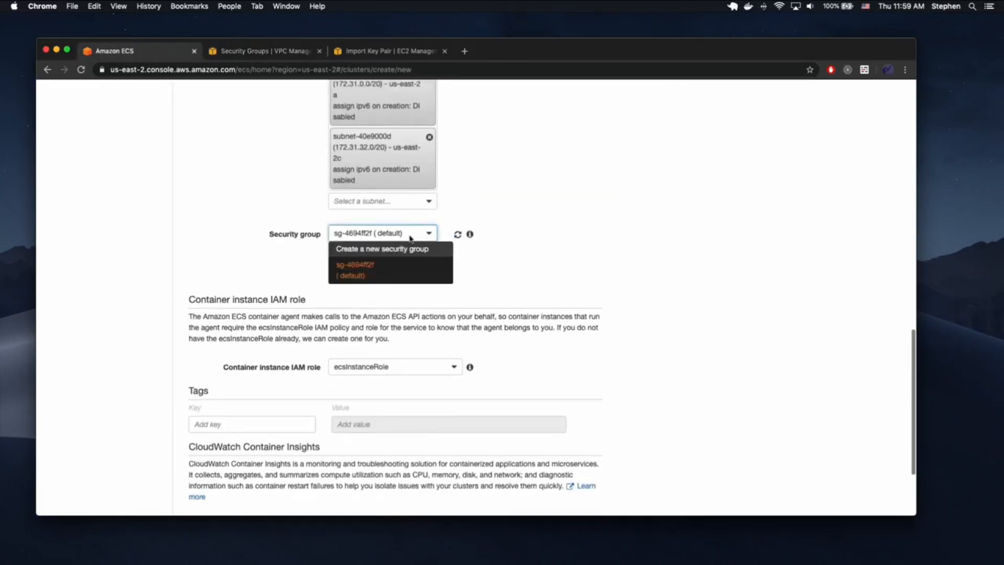
left_click(422, 246)
scroll(582, 283, "down", 5)
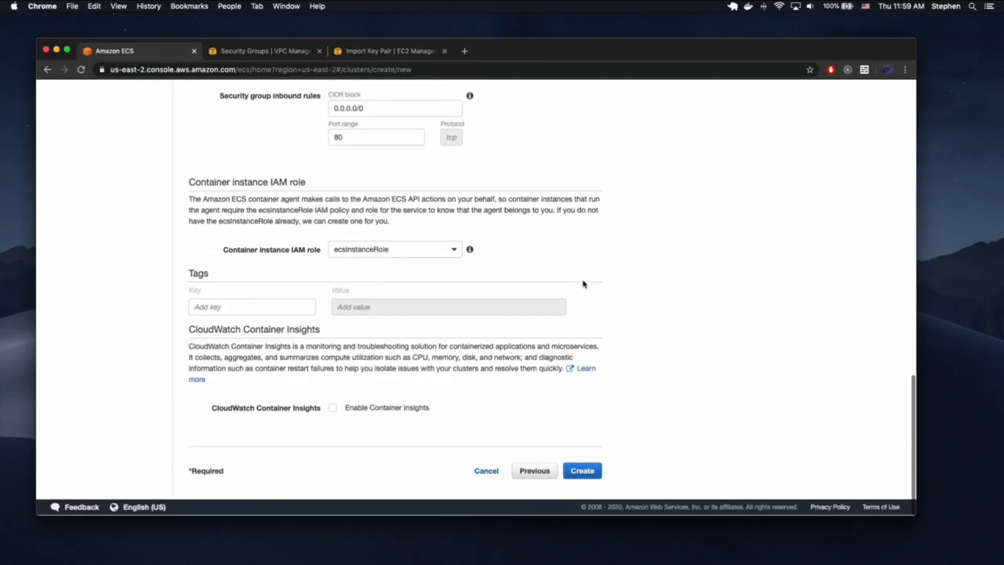
left_click(595, 468)
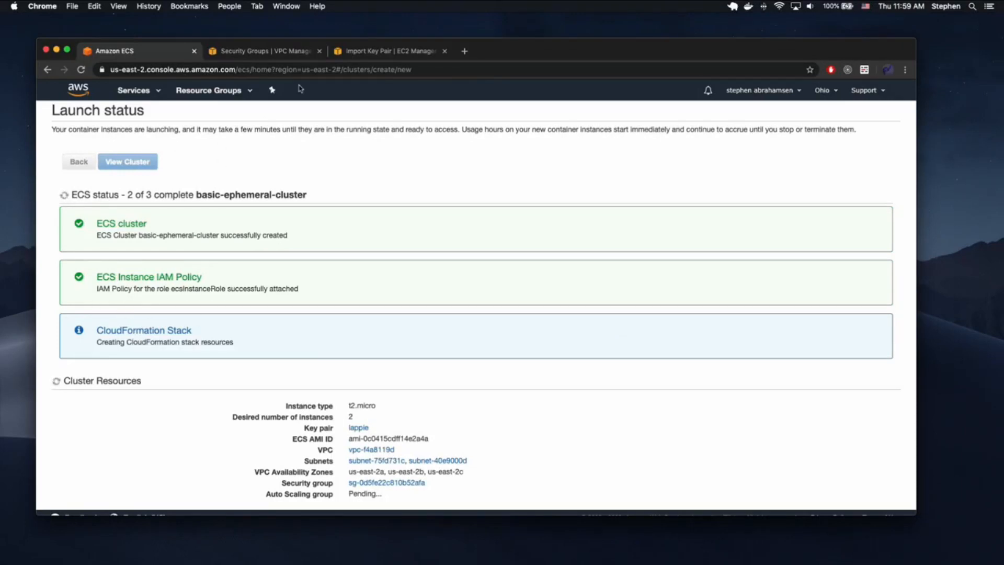
left_click(269, 50)
left_click(155, 95)
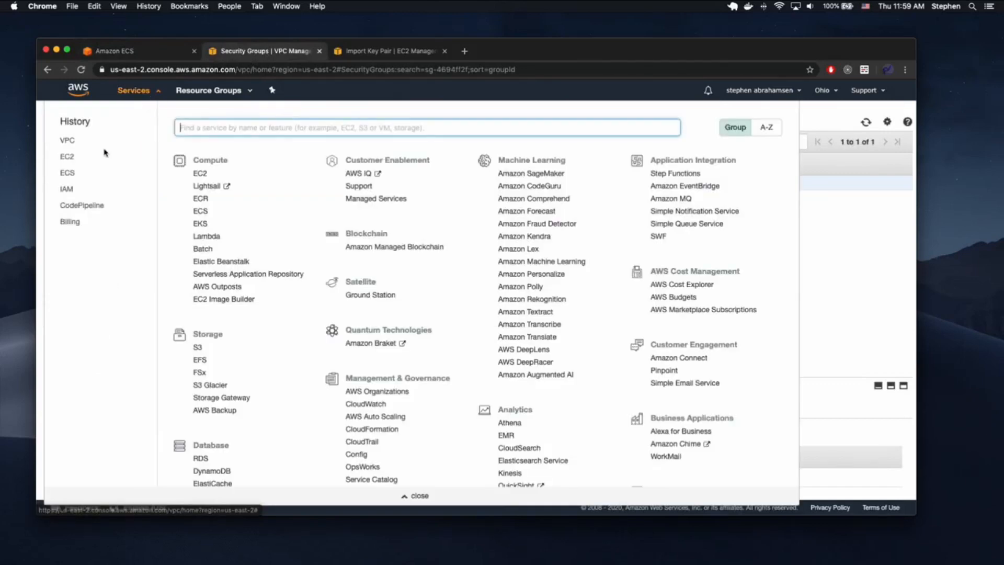
- In EC2, start a new Application Load Balancer named demoapi-balancer
left_click(66, 159)
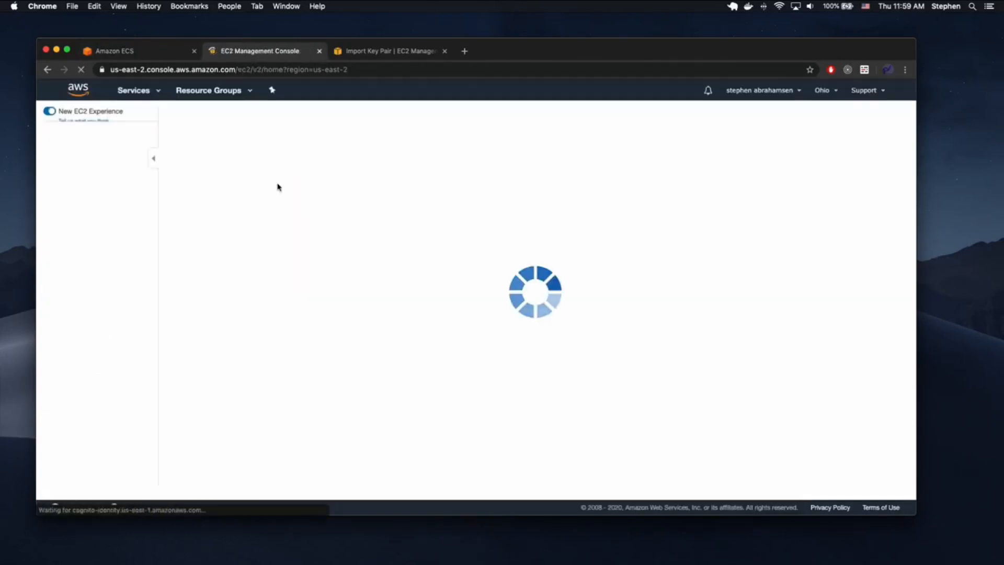
scroll(71, 287, "down", 5)
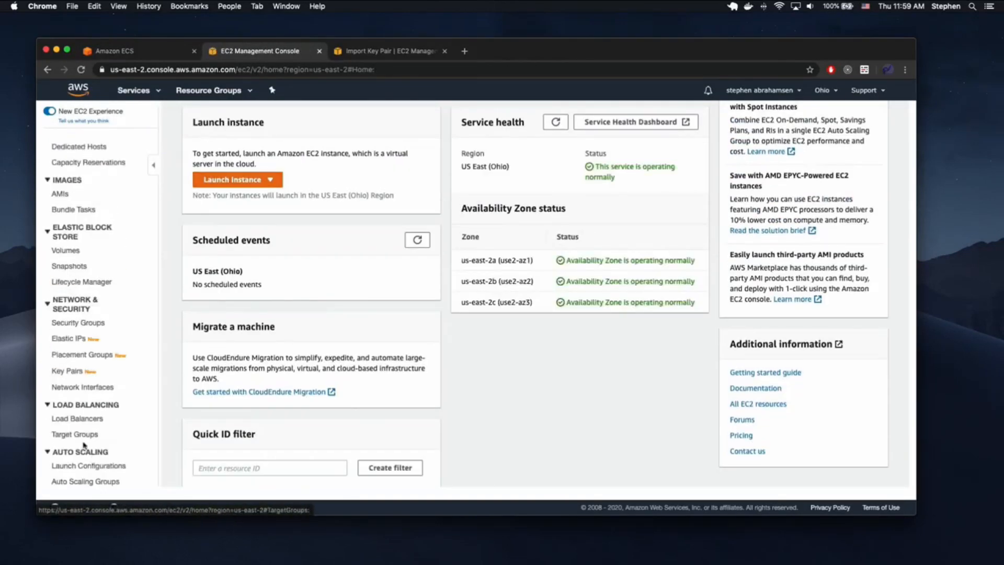
left_click(77, 418)
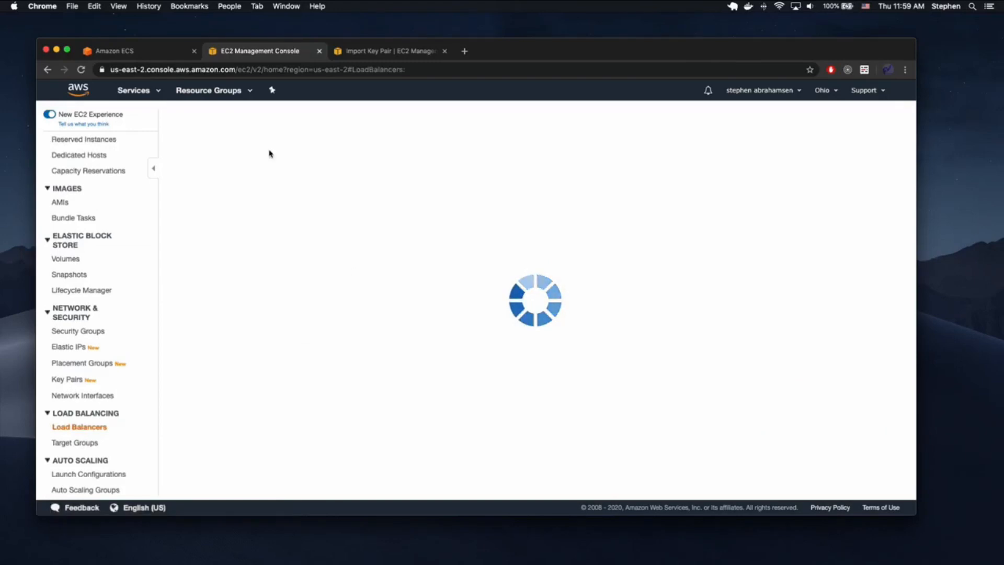
left_click(206, 118)
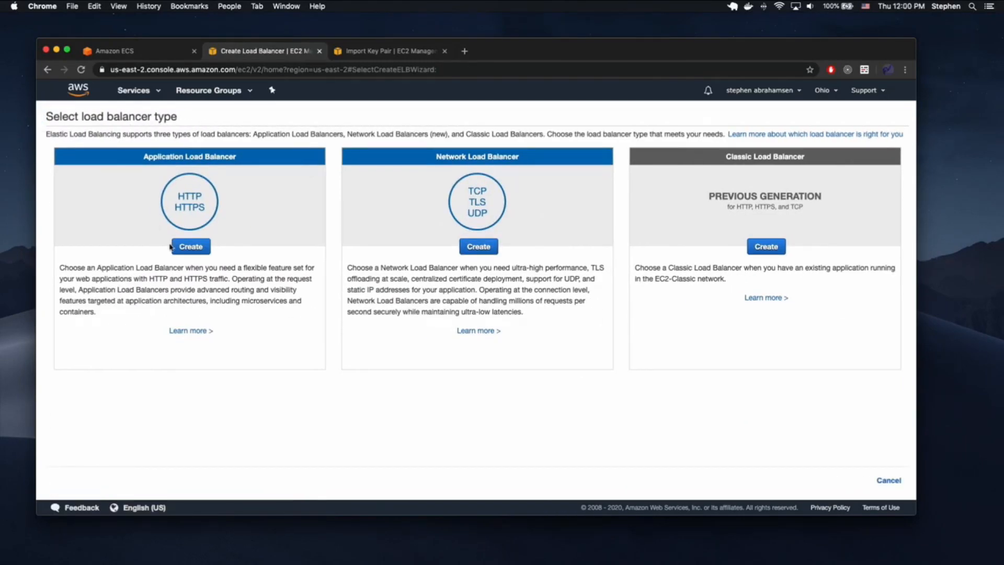
left_click(190, 246)
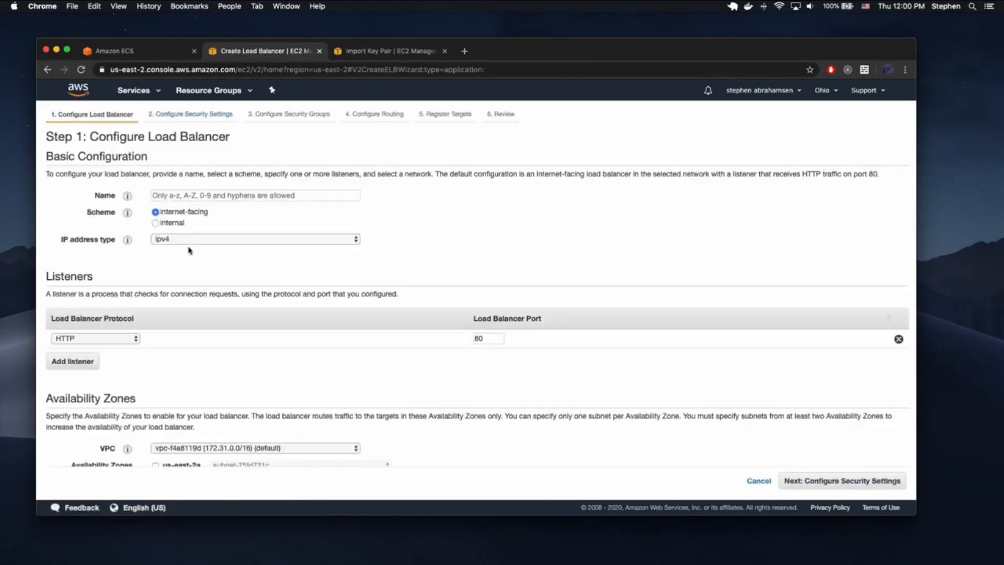
left_click(230, 195)
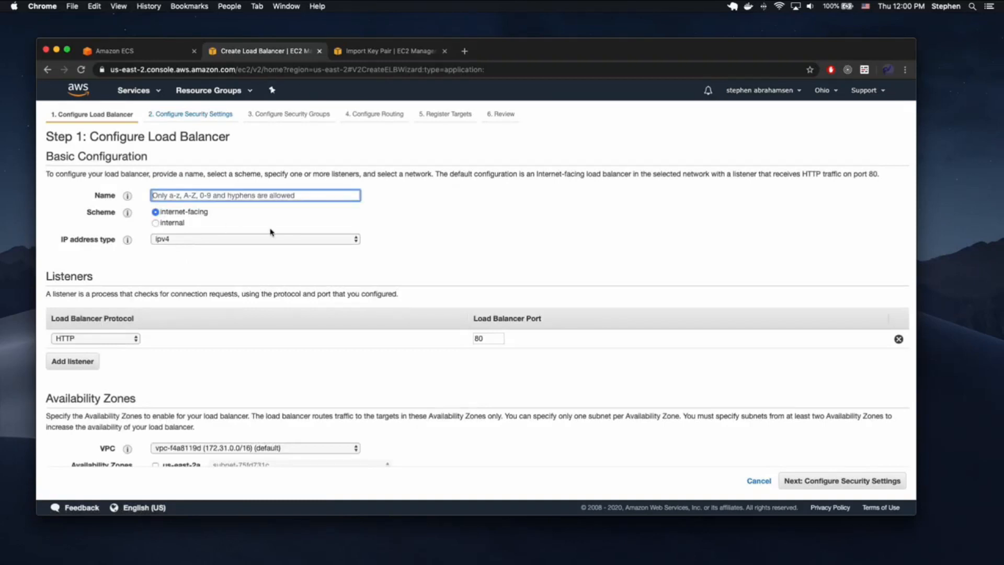
type("demoapi-balancer")
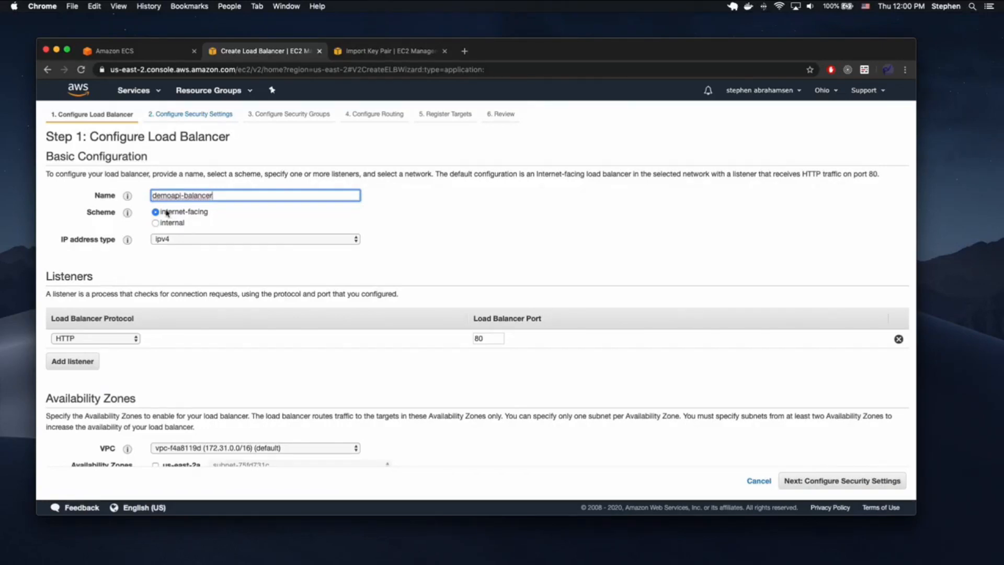
- Add an HTTPS listener and enable Availability Zones us-east-2a, us-east-2b and us-east-2c
left_click(82, 360)
left_click(104, 359)
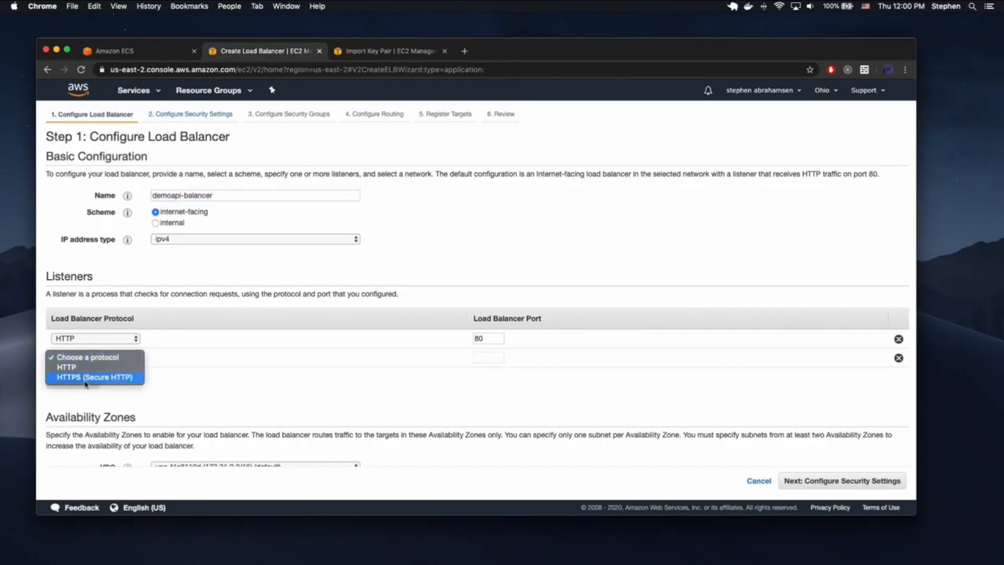
left_click(91, 378)
scroll(198, 351, "down", 3)
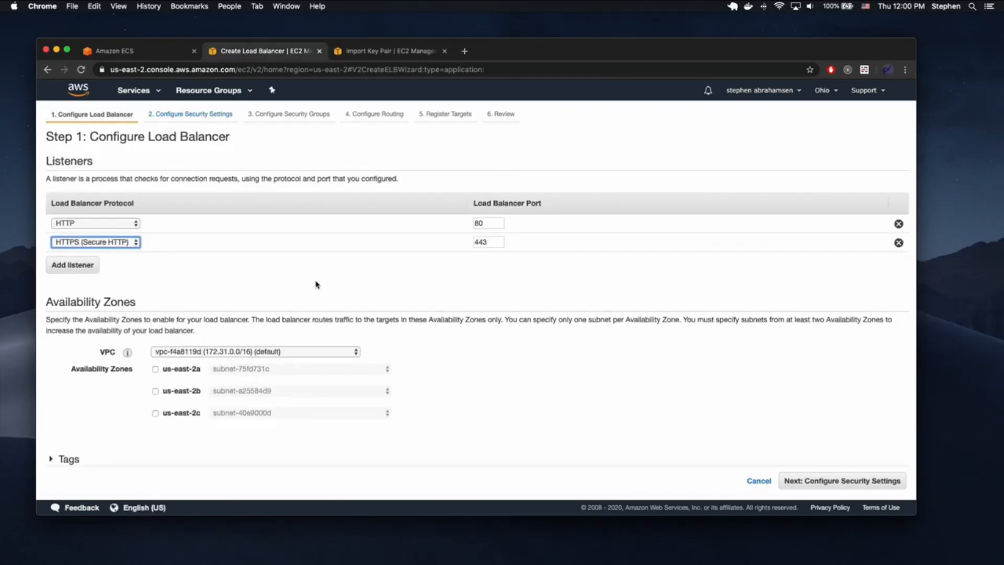
scroll(356, 285, "down", 1)
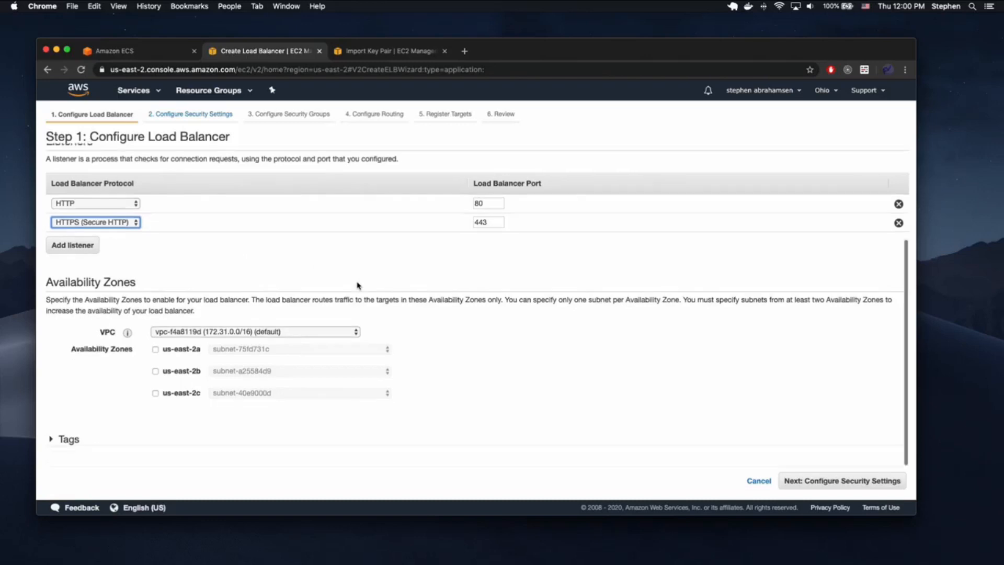
left_click(155, 349)
left_click(155, 387)
left_click(156, 425)
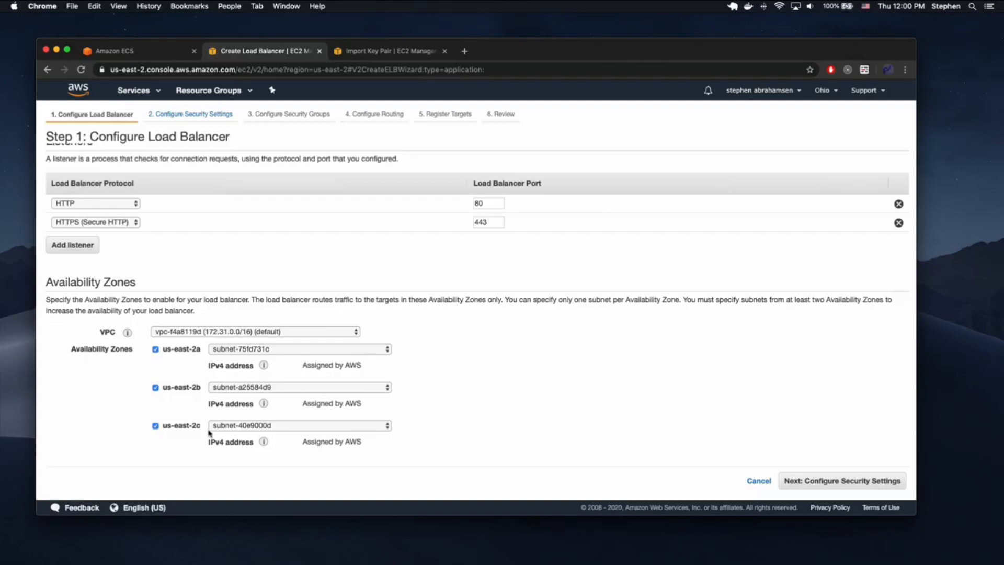
- In security settings, select the fullhermit.com ACM certificate
scroll(495, 383, "down", 2)
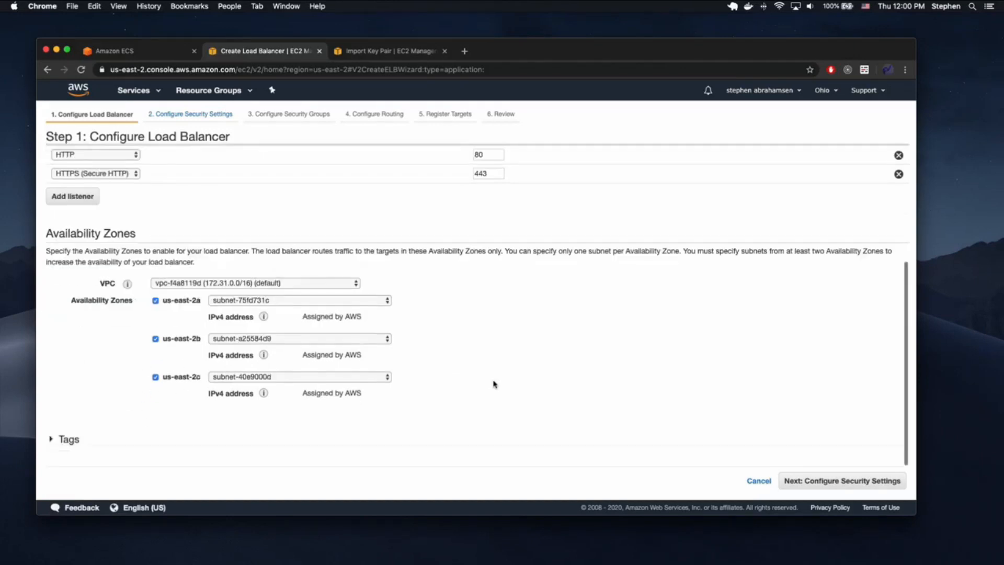
left_click(836, 480)
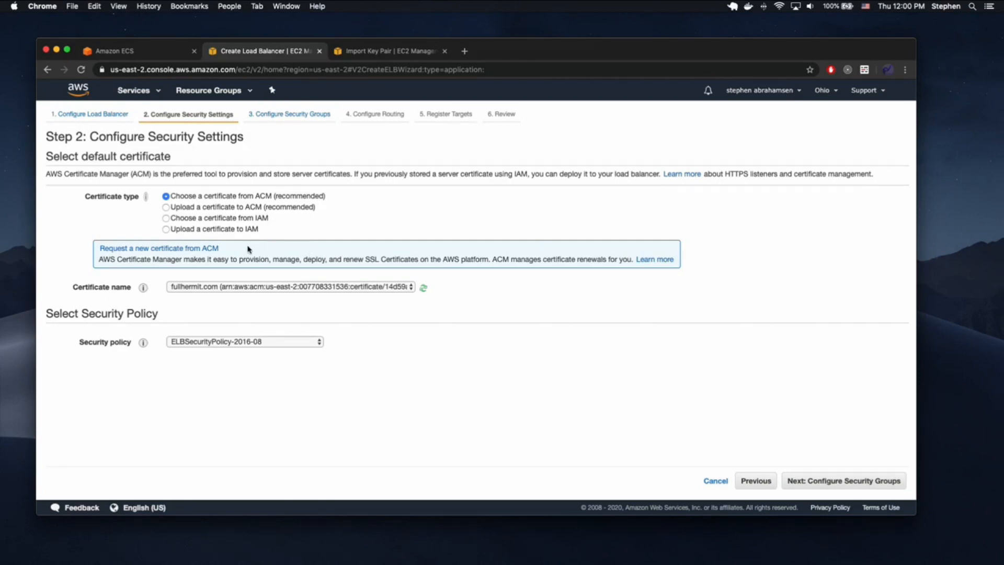
left_click(206, 287)
left_click(206, 287)
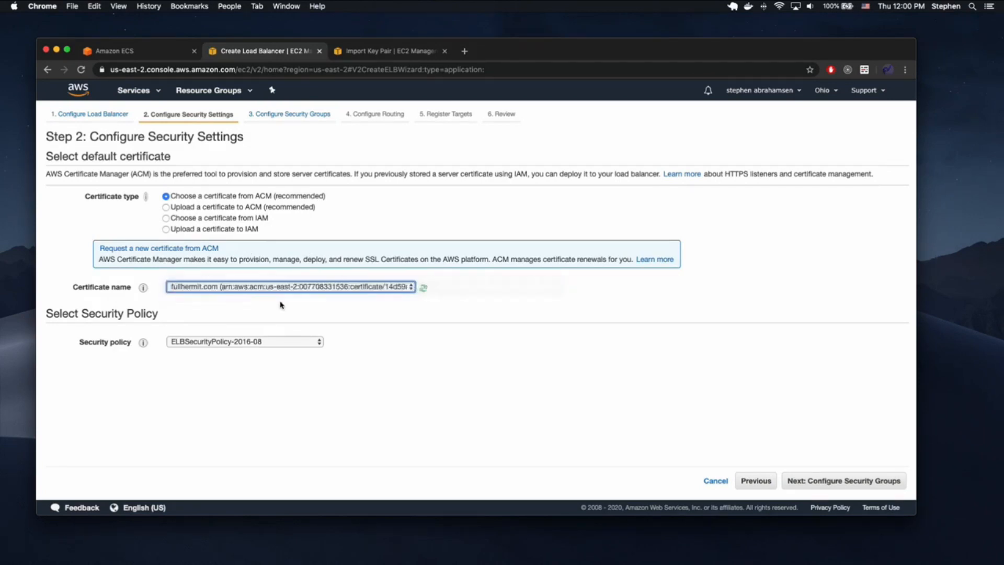
left_click(261, 287)
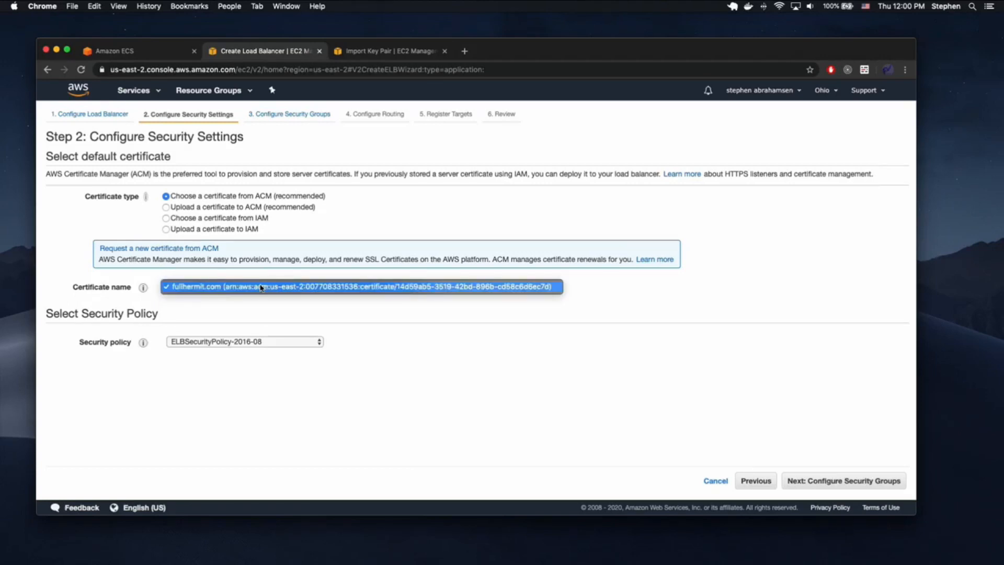
left_click(584, 316)
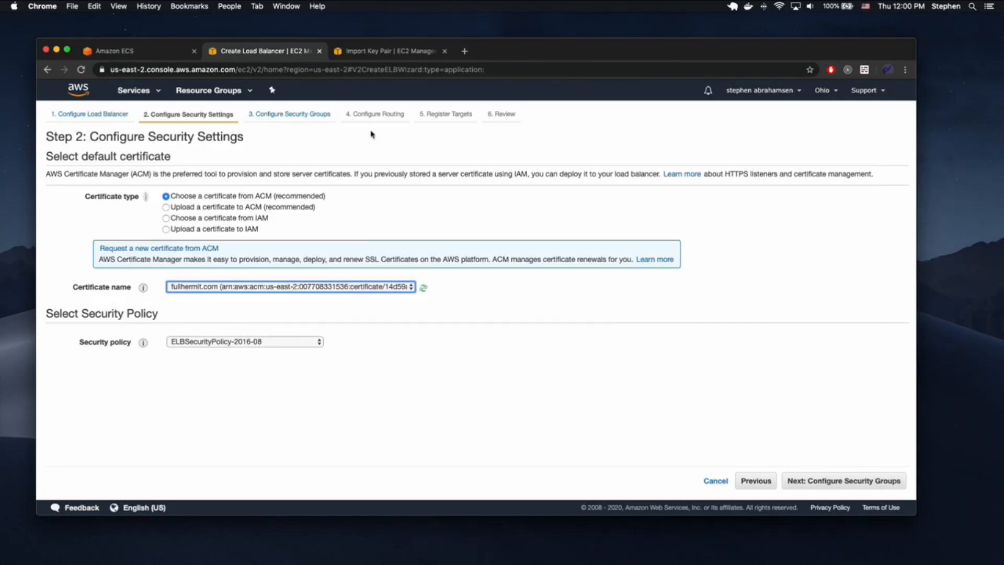
left_click(388, 50)
left_click(137, 92)
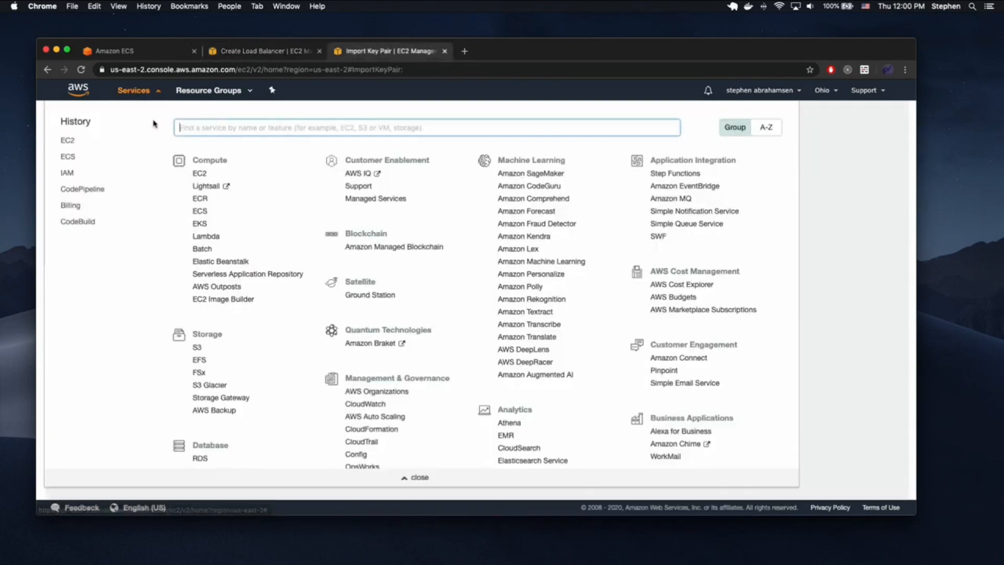
- In Certificate Manager, try a public certificate request for domain.com and *.domain.com, then cancel
type("certifi")
left_click(248, 150)
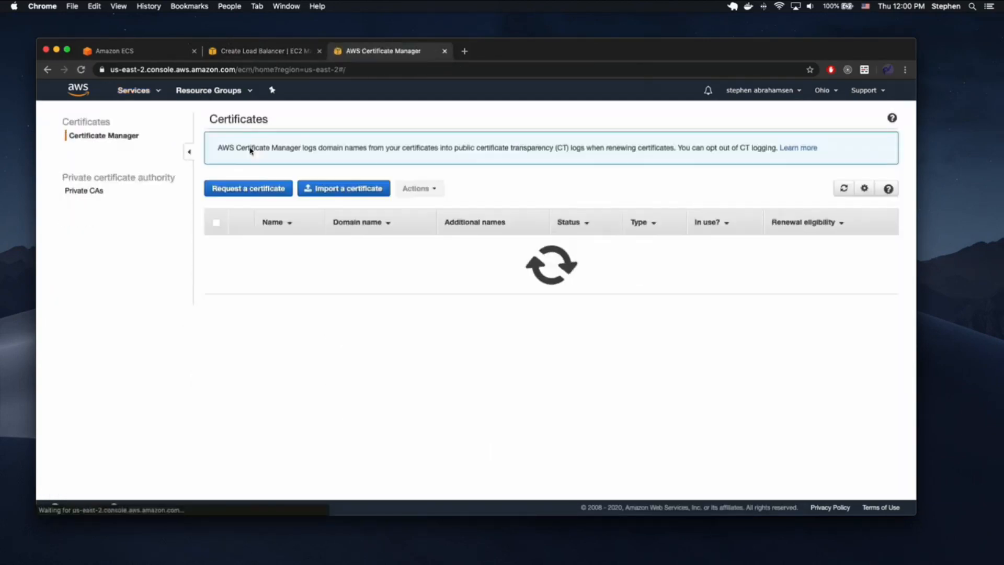
left_click(255, 189)
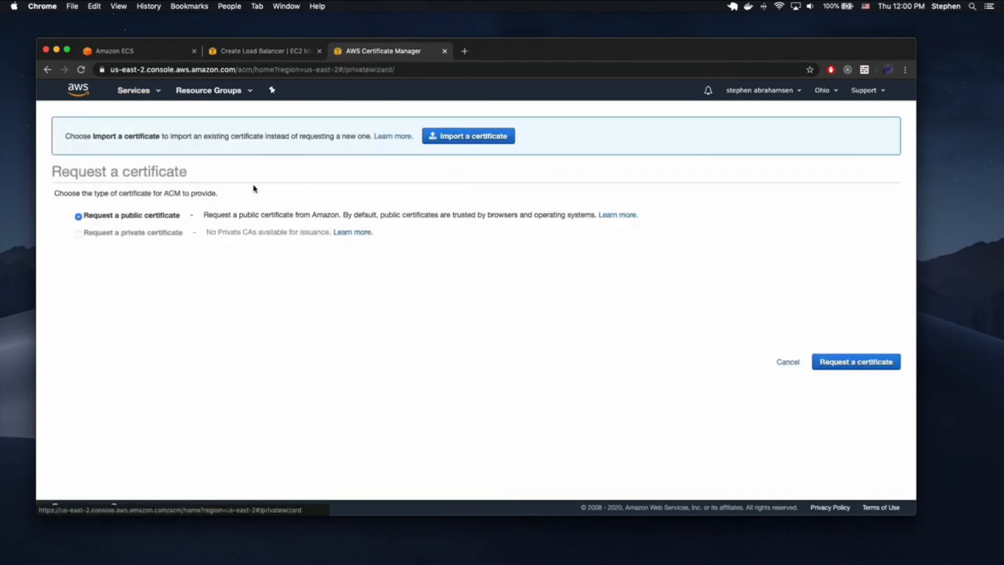
left_click(844, 363)
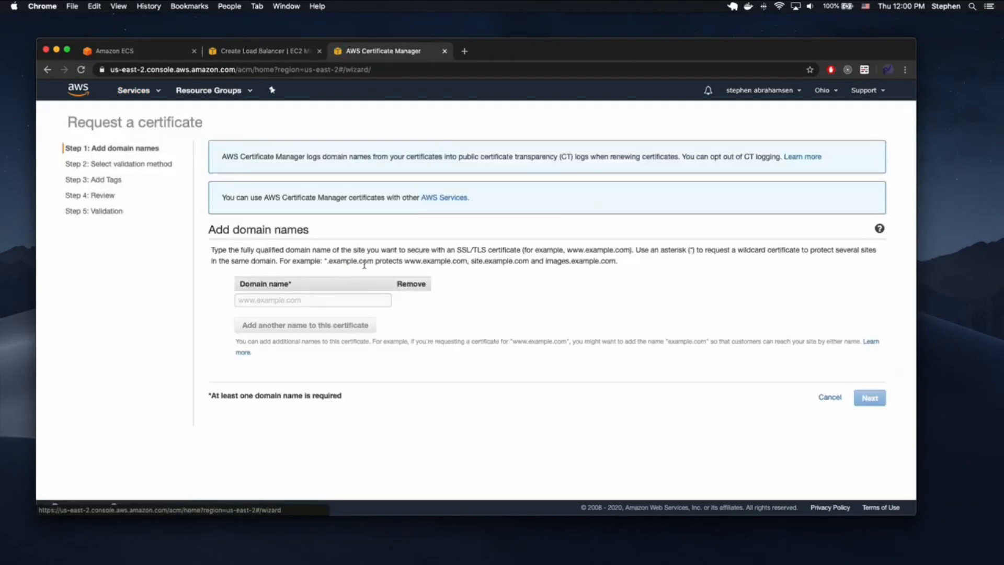
left_click(302, 301)
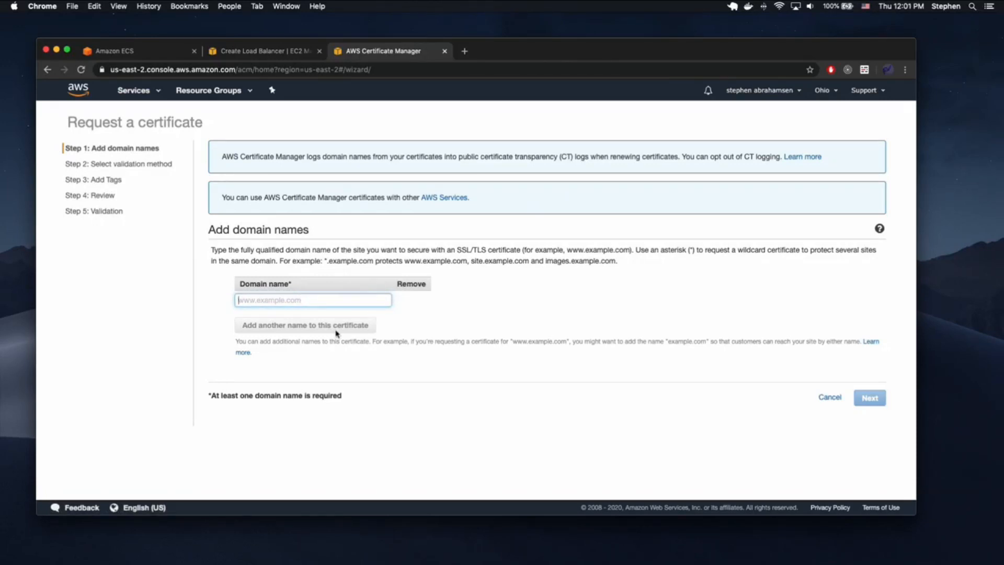
type("domain.com")
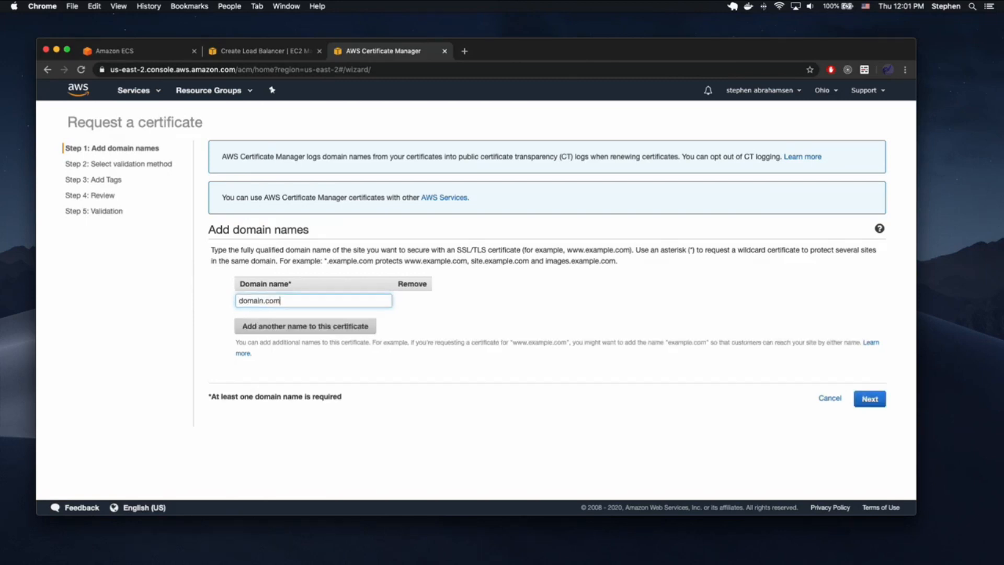
left_click(309, 329)
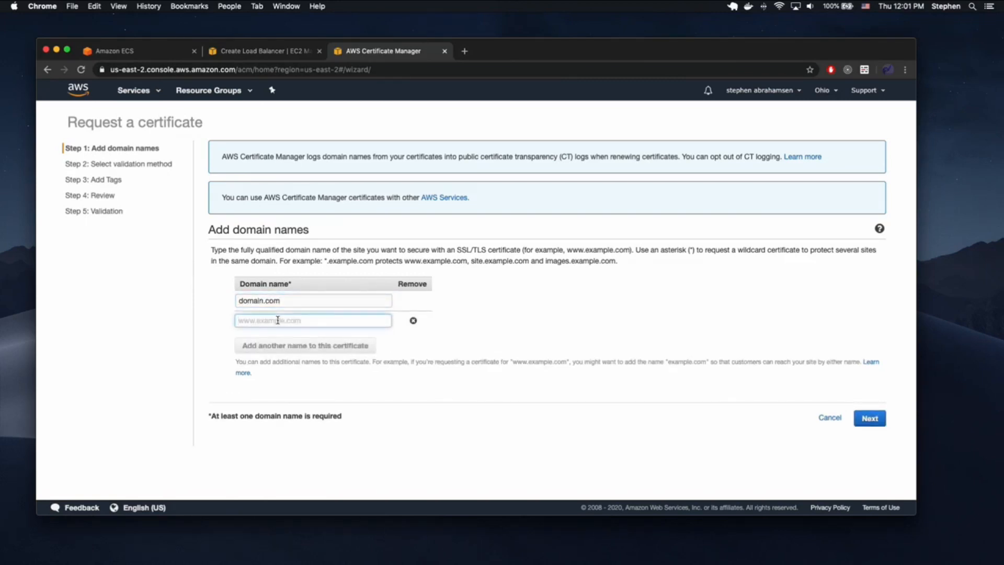
type("*.domain.com")
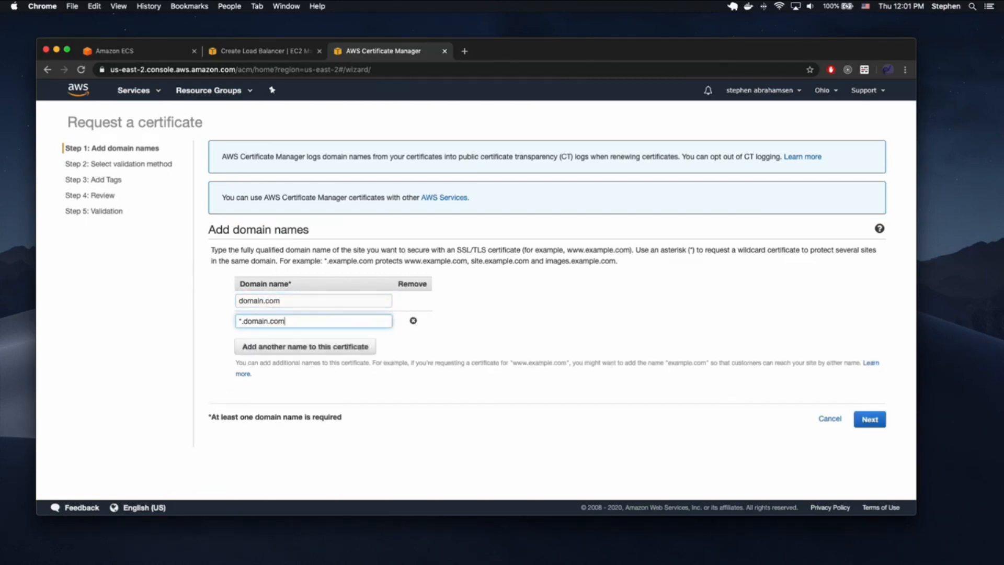
left_click(828, 418)
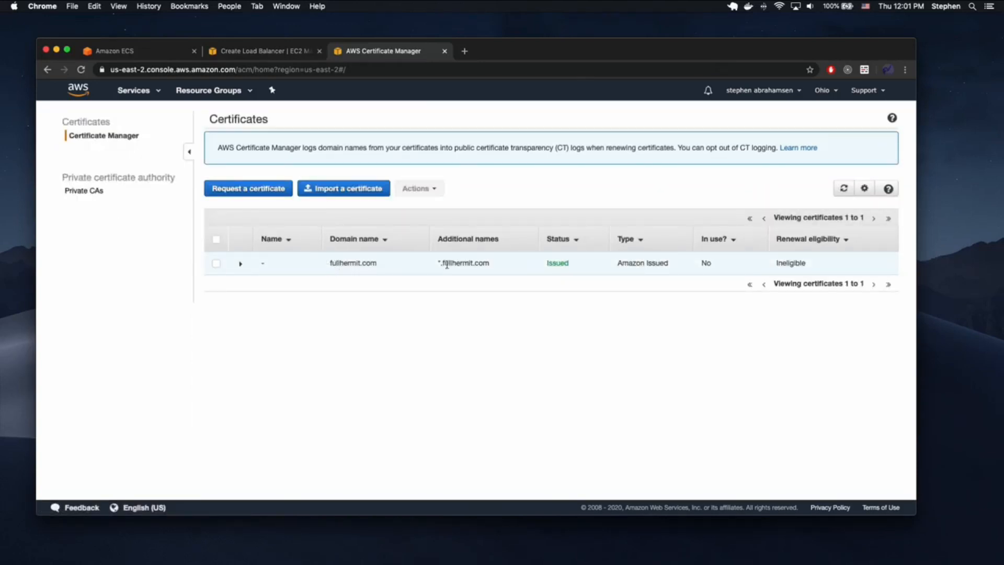
- Inspect the issued fullhermit.com certificate's details and return to the load balancer wizard
left_click_drag(329, 263, 417, 266)
left_click(460, 264)
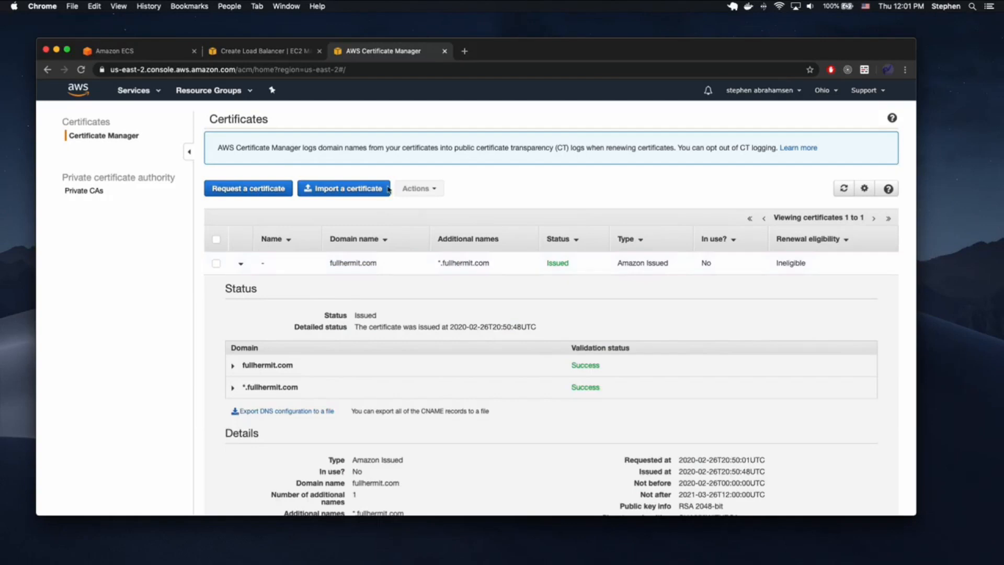
left_click(266, 53)
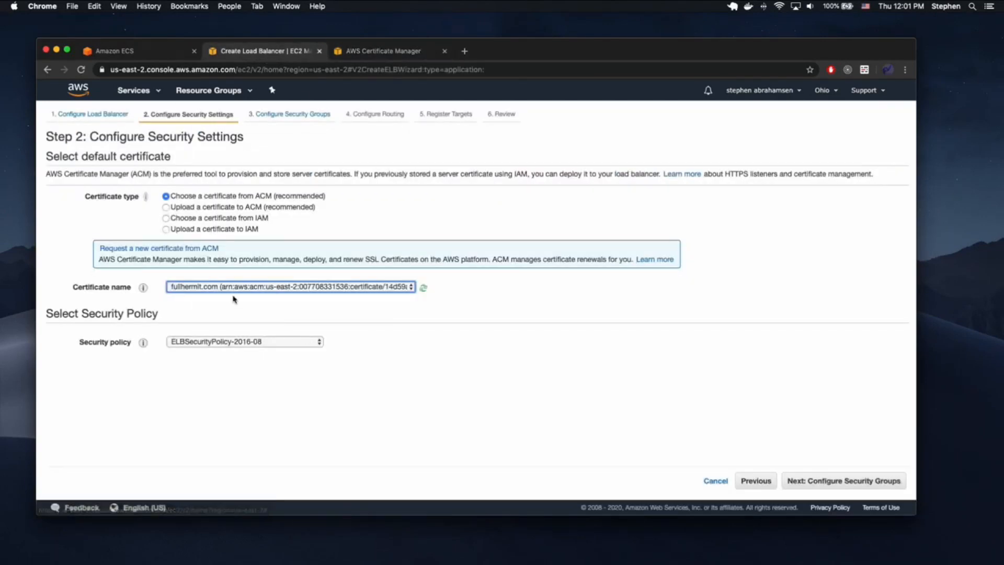
- Keep the default security group for demoapi-balancer
left_click(819, 480)
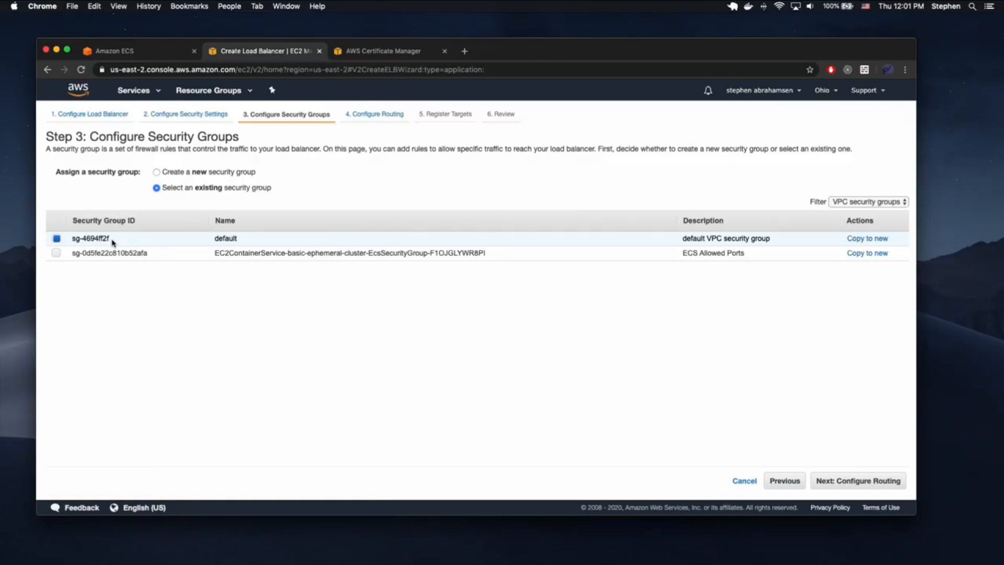
left_click_drag(116, 240, 66, 241)
left_click(856, 481)
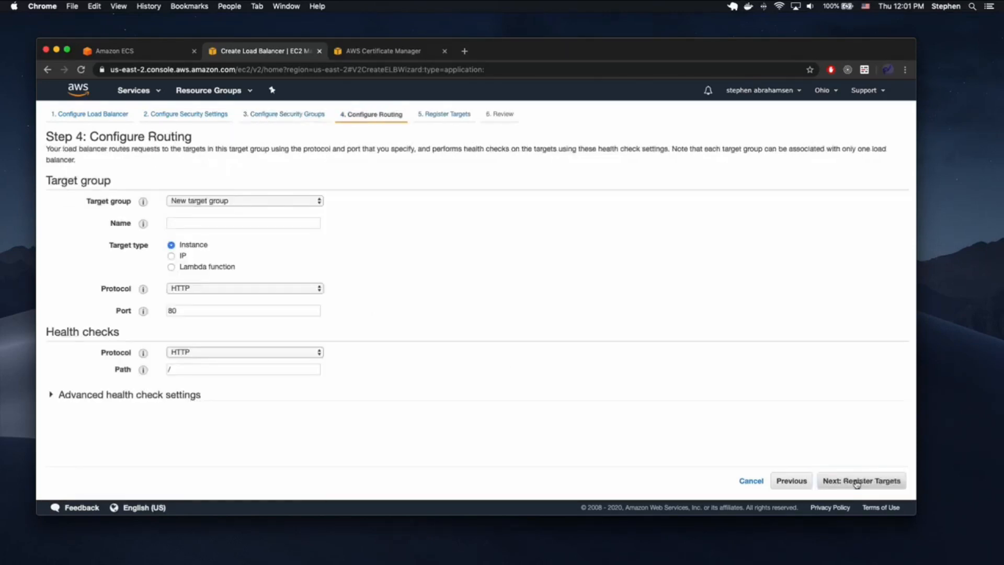
- Create a new target group demoapi-video using HTTP on port 80
left_click(264, 201)
left_click(253, 201)
left_click(233, 219)
type("demoapi-video")
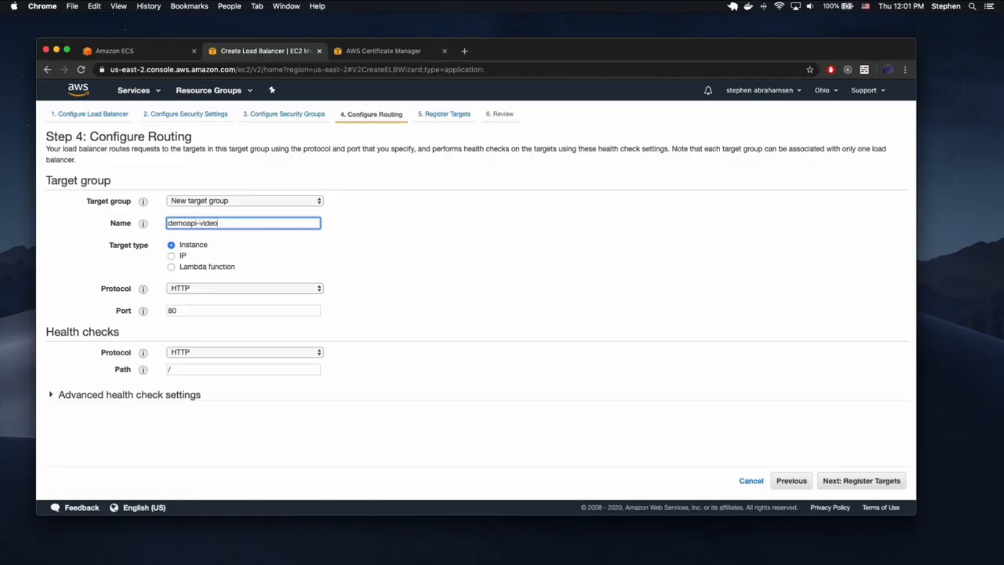
left_click(347, 251)
left_click(271, 288)
left_click(396, 269)
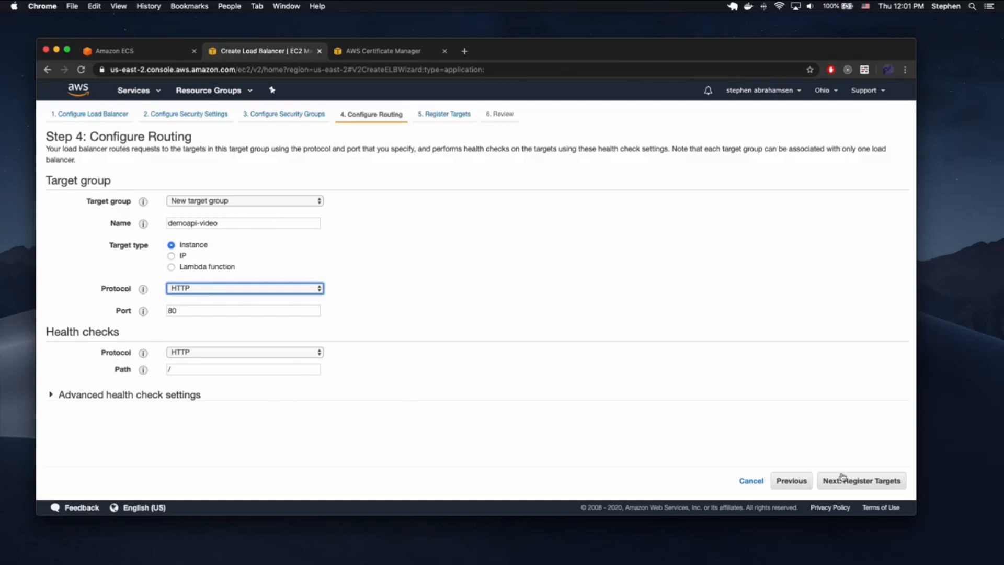
left_click(186, 370)
left_click(841, 481)
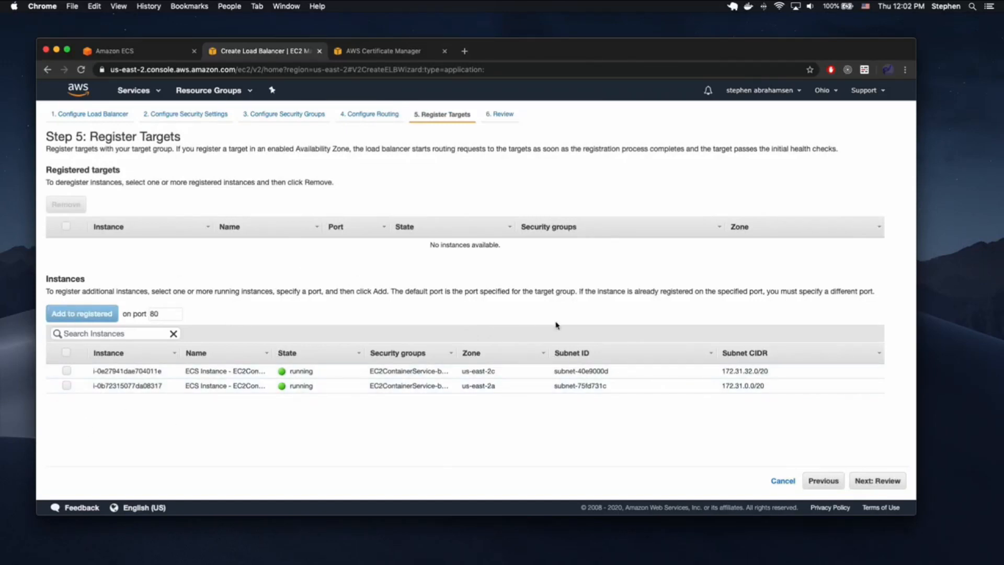
- Review and create the load balancer, then go to the load balancers list
left_click(885, 481)
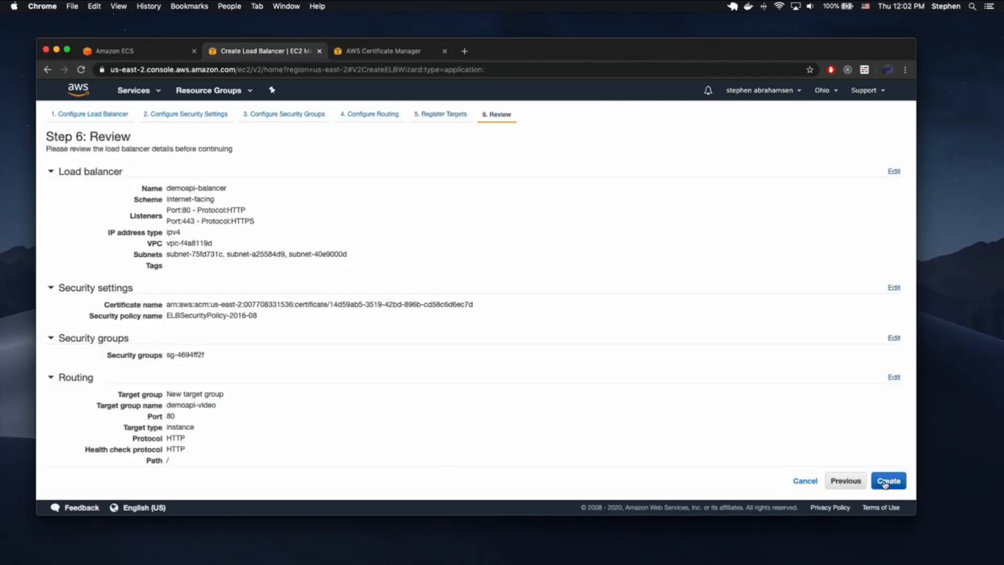
scroll(685, 379, "down", 5)
left_click(889, 480)
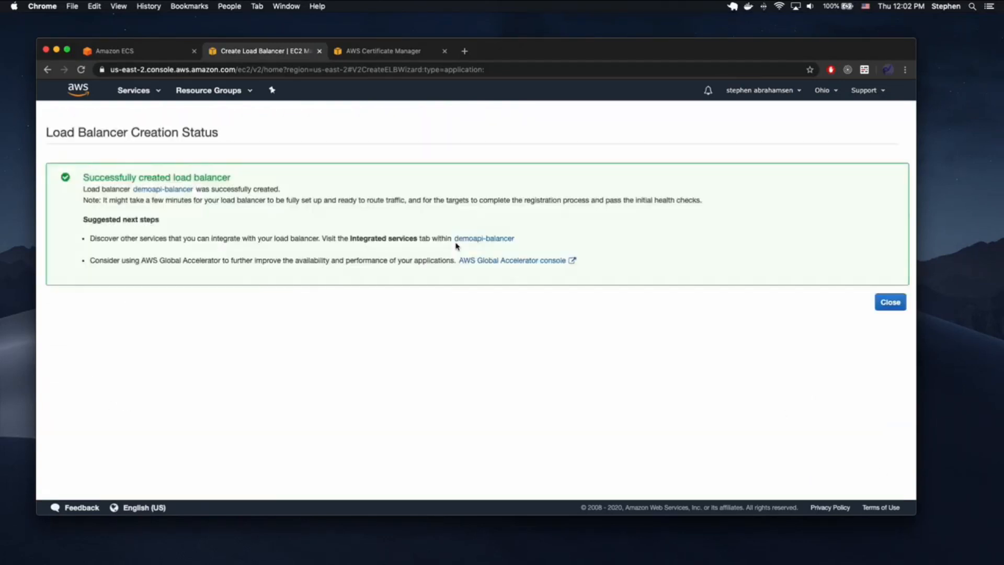
left_click(888, 302)
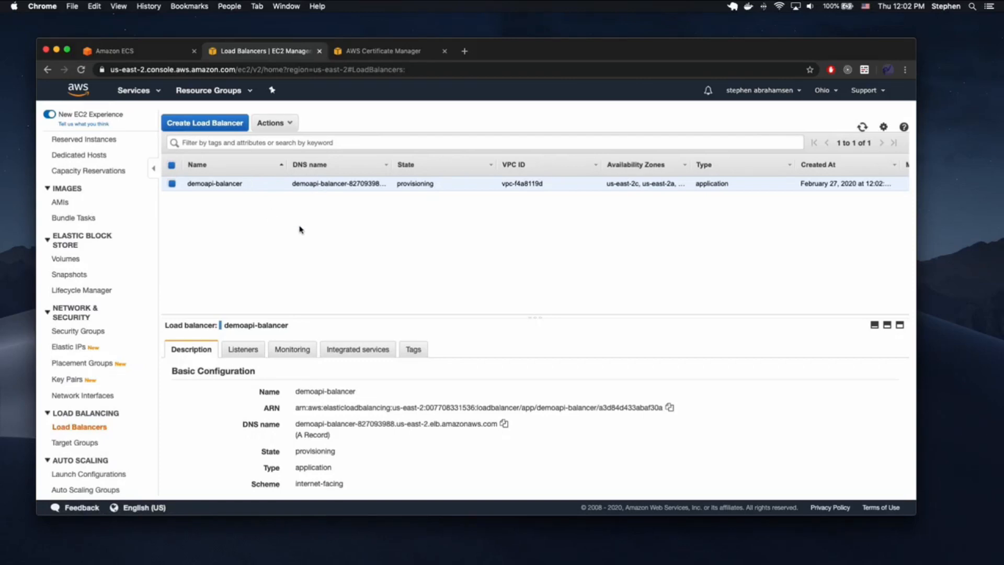
- In the load balancer's security group, change the inbound rule to HTTP from Anywhere
scroll(267, 379, "down", 5)
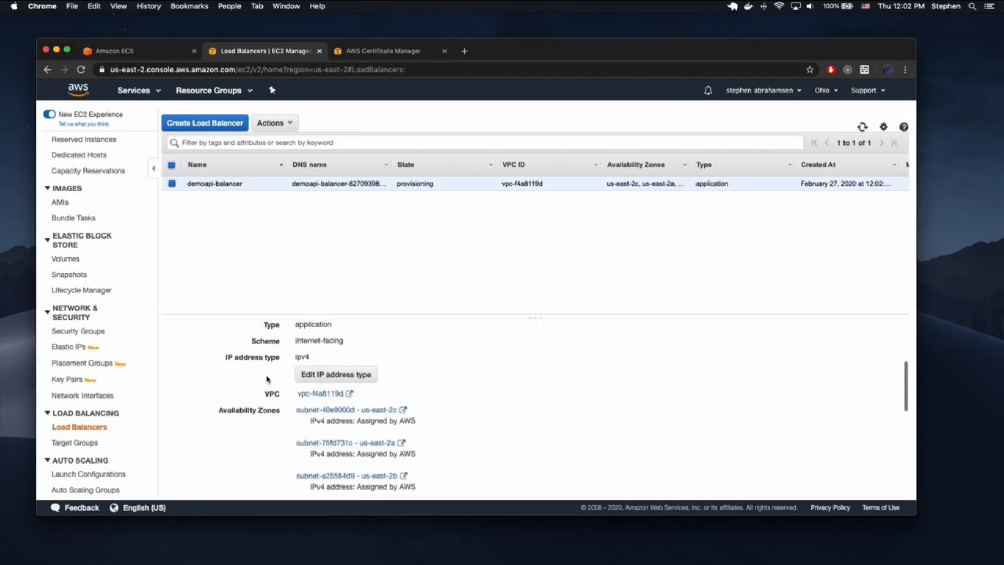
scroll(405, 411, "down", 4)
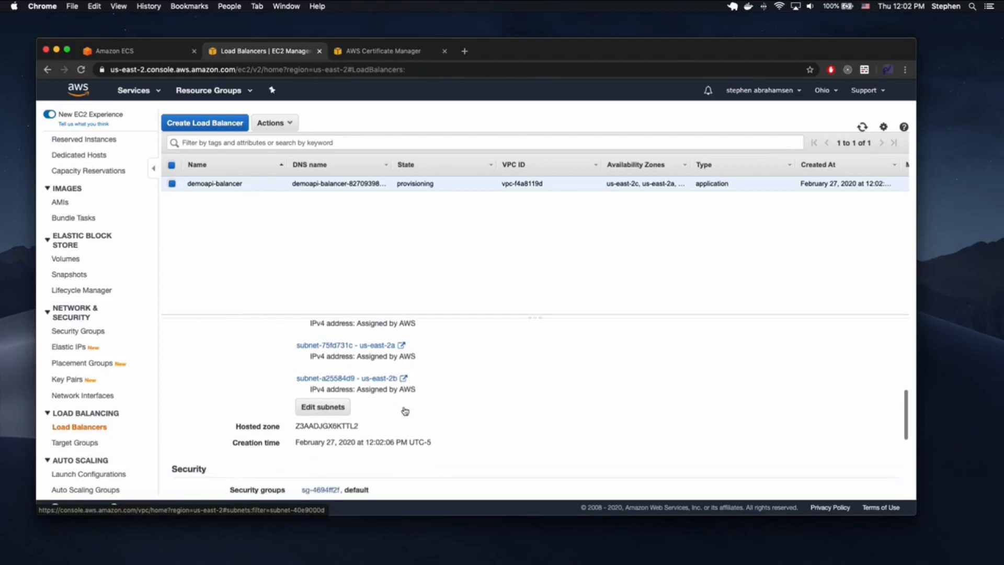
scroll(405, 411, "down", 2)
left_click(335, 430)
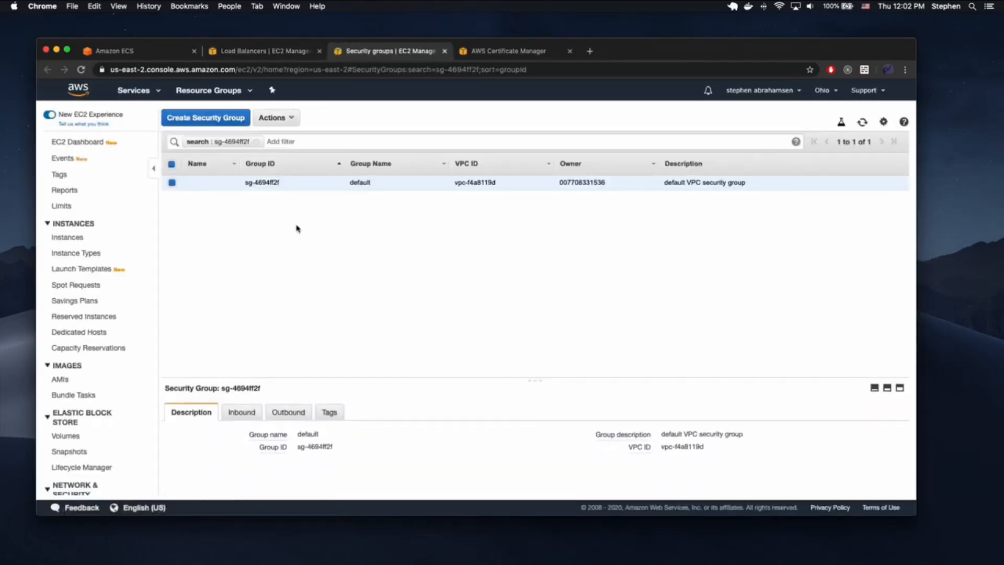
left_click(241, 412)
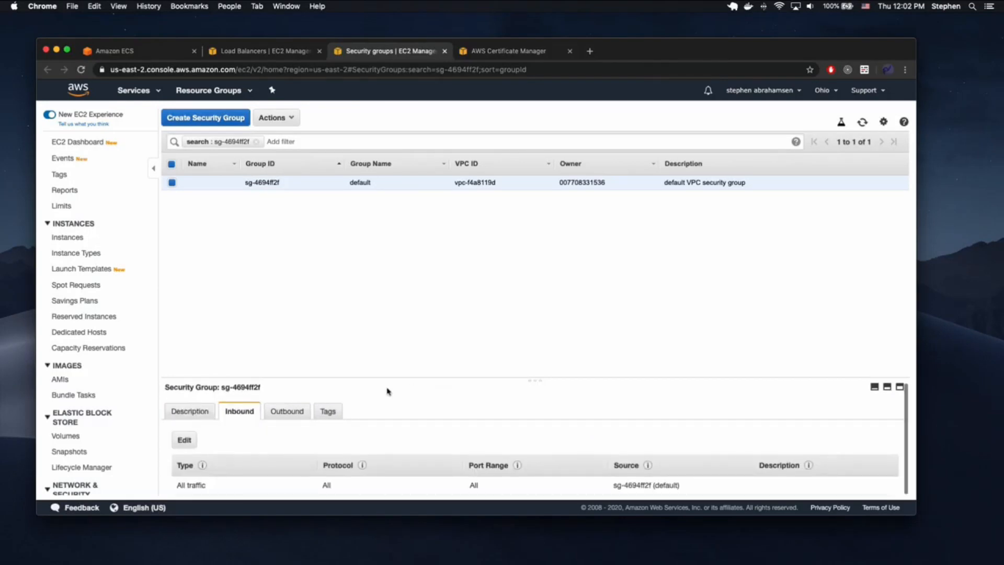
left_click(185, 440)
left_click(230, 282)
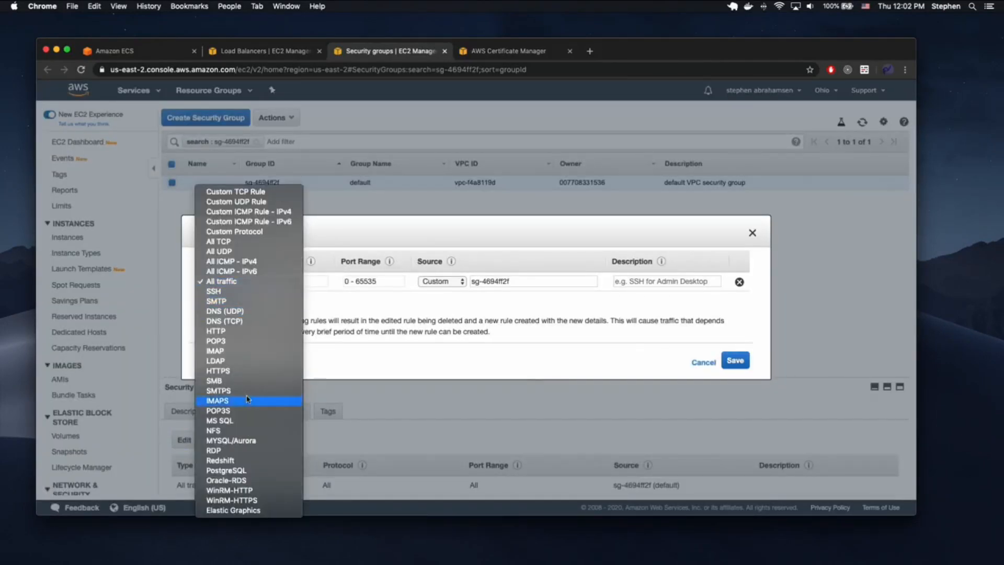
left_click(230, 330)
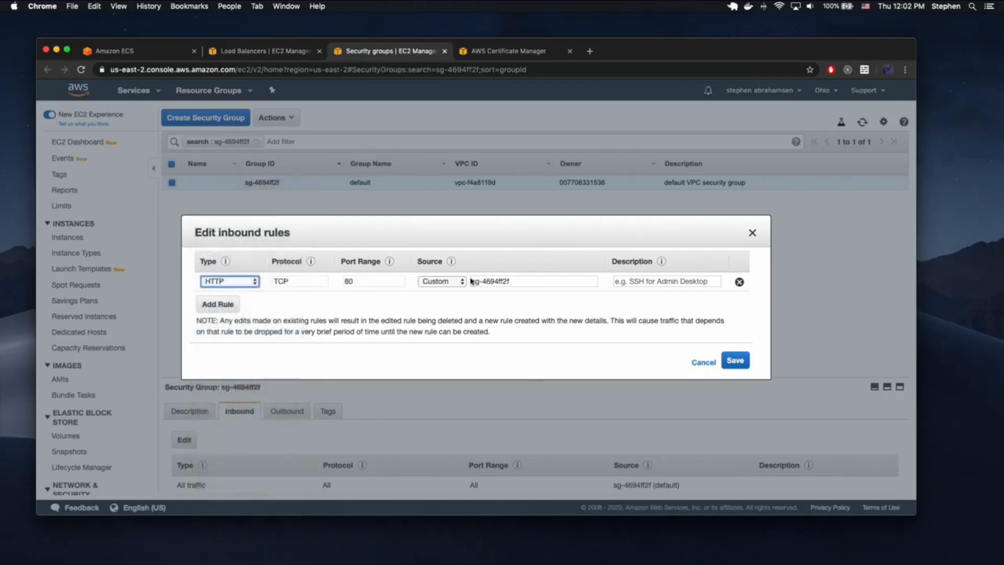
left_click(442, 281)
left_click(447, 295)
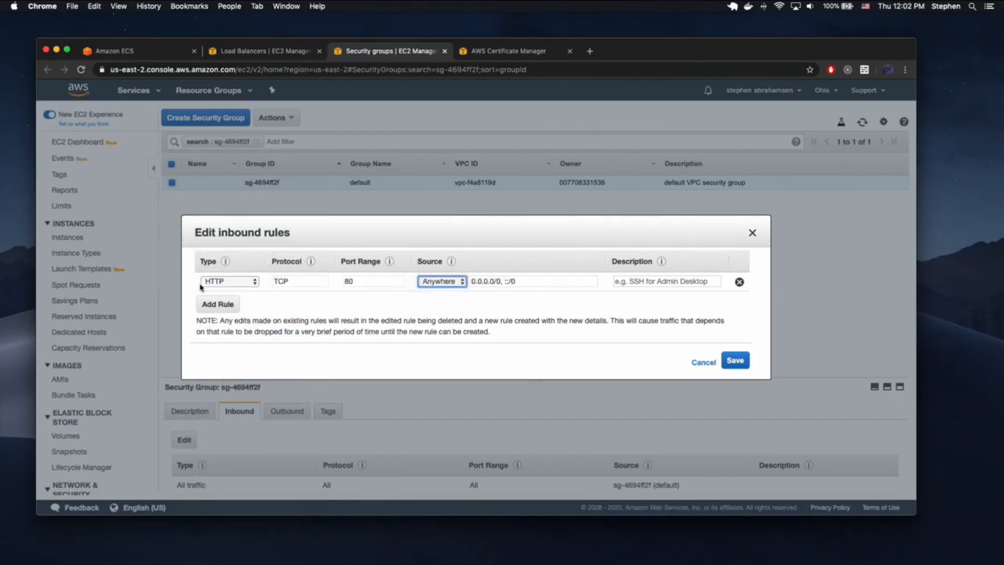
- Add an HTTPS rule from Anywhere and save the inbound rules
left_click(209, 305)
left_click(228, 304)
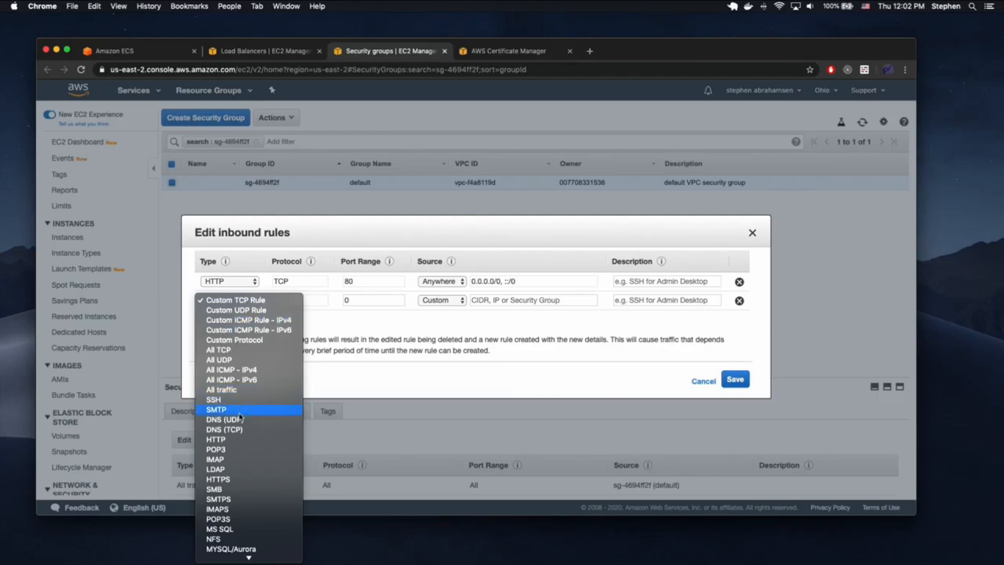
left_click(237, 479)
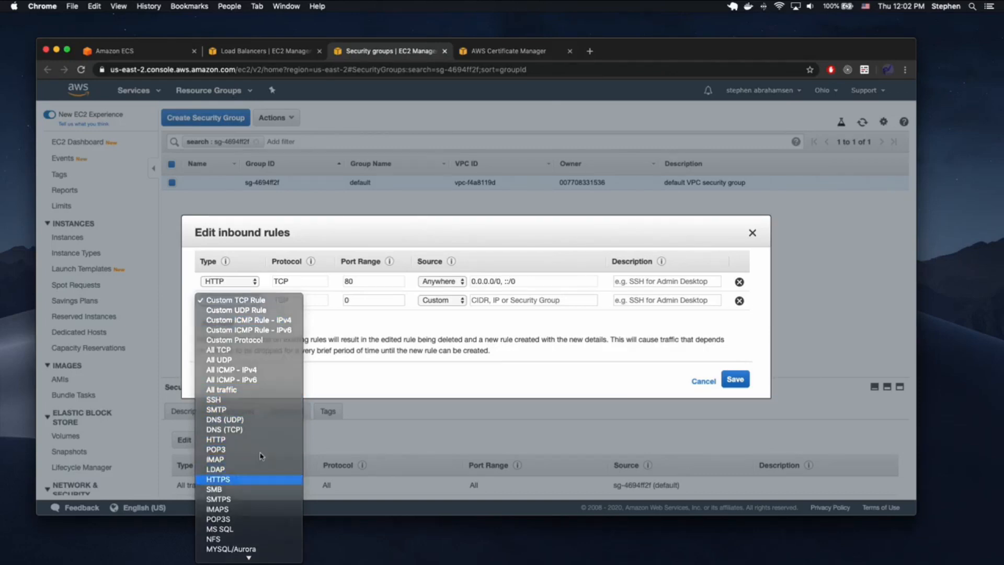
left_click(449, 301)
left_click(443, 310)
left_click(735, 379)
scroll(416, 413, "down", 2)
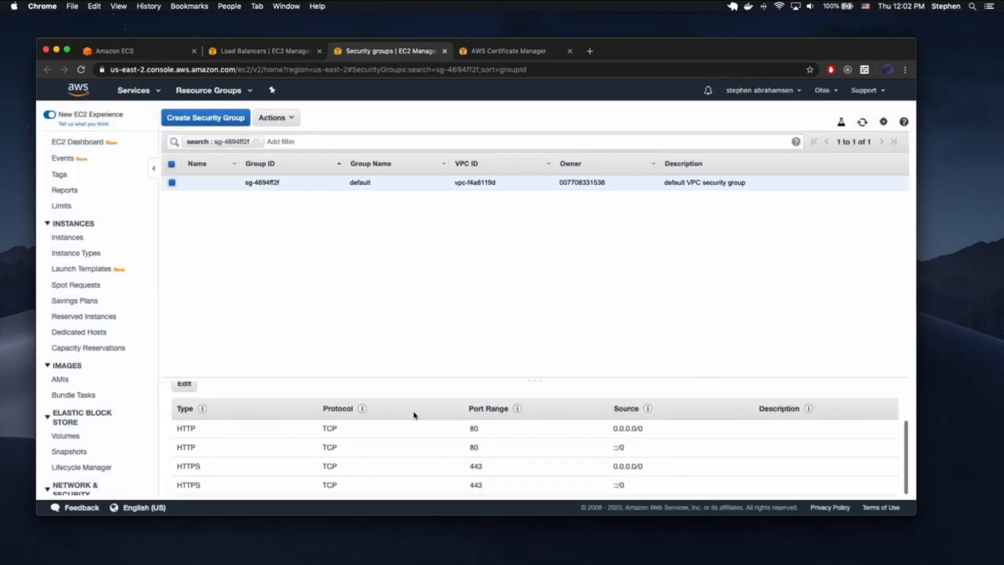
scroll(462, 447, "up", 2)
scroll(463, 449, "down", 2)
scroll(462, 449, "up", 2)
scroll(462, 449, "down", 2)
scroll(462, 448, "up", 2)
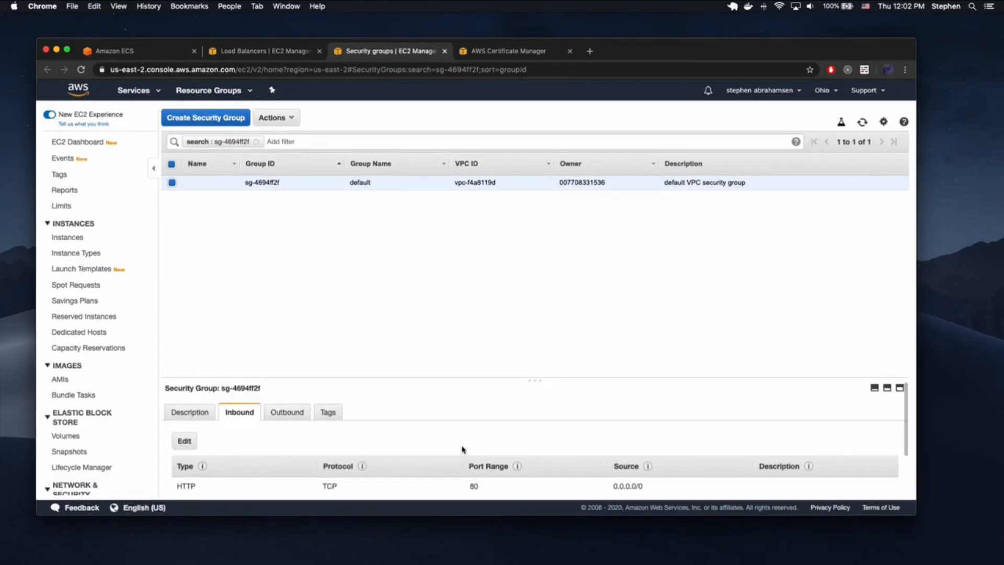
- Add an All traffic inbound rule with custom source sg-4694ff2f (default) and save it
left_click(185, 442)
left_click(217, 332)
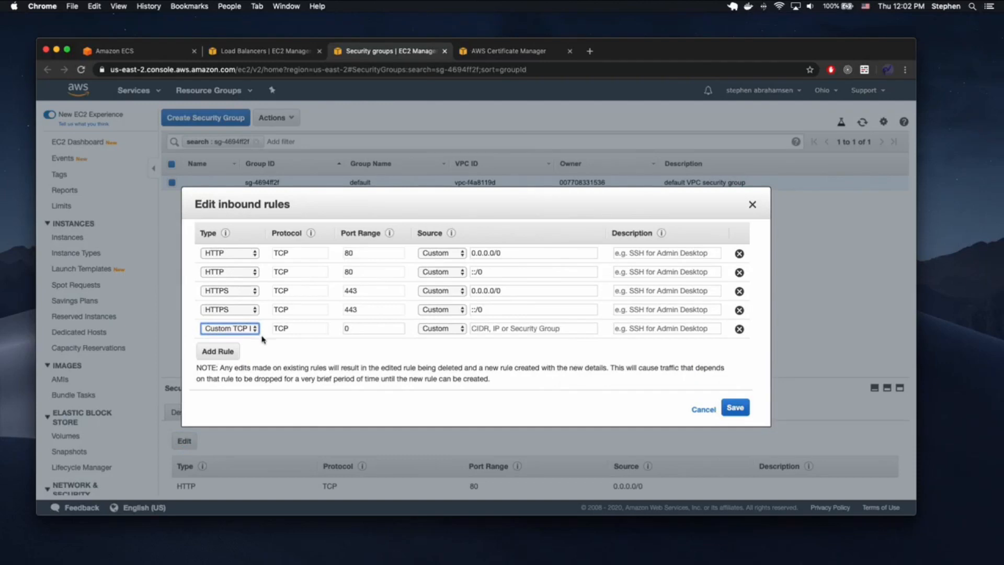
left_click(225, 328)
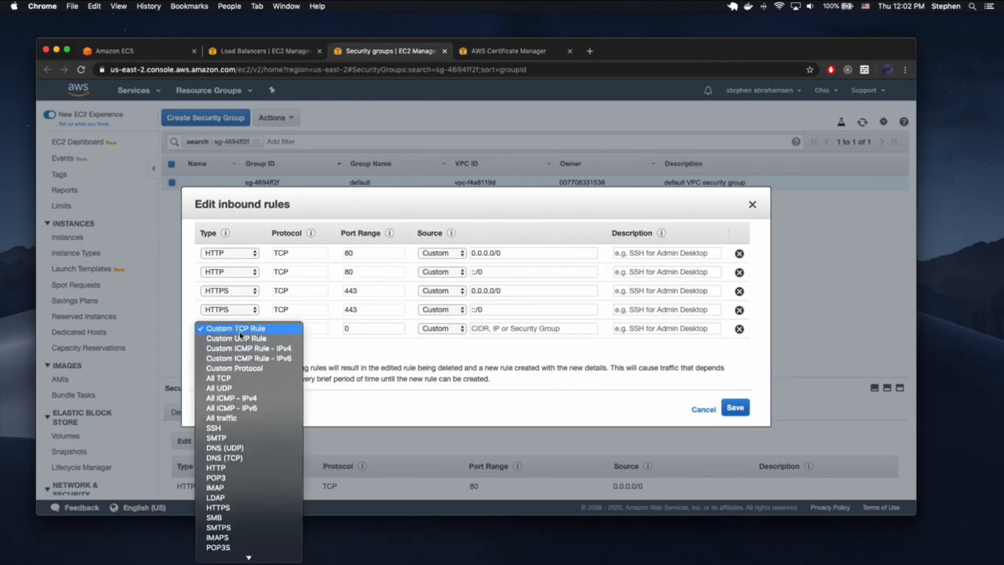
left_click(230, 417)
left_click(462, 330)
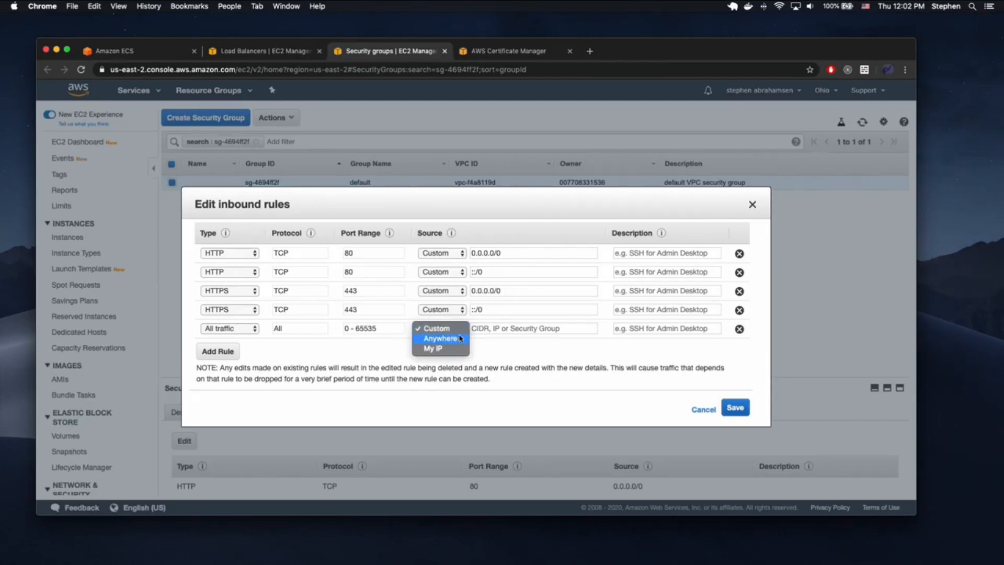
left_click(499, 347)
left_click(496, 328)
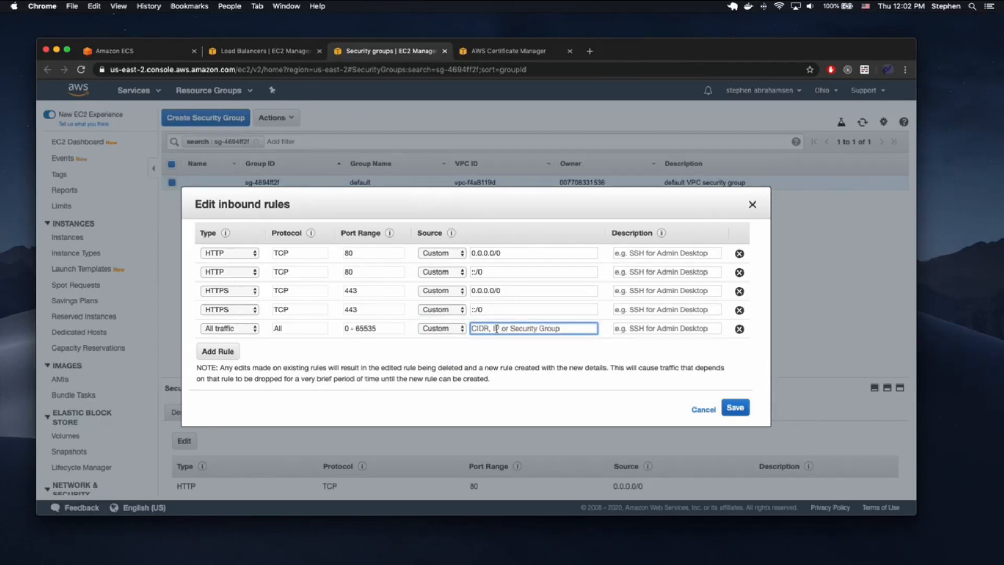
type("v")
type("sg")
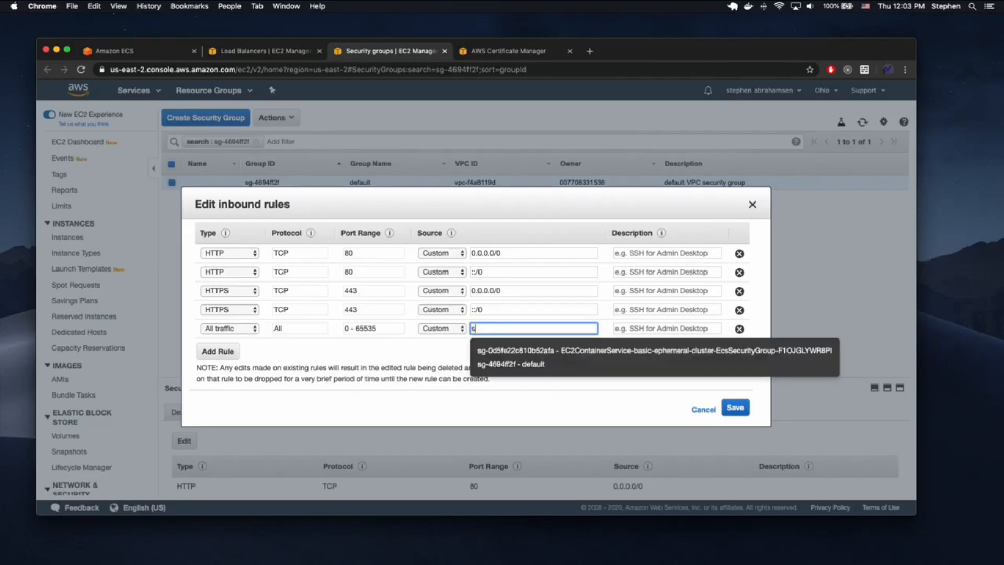
left_click(512, 364)
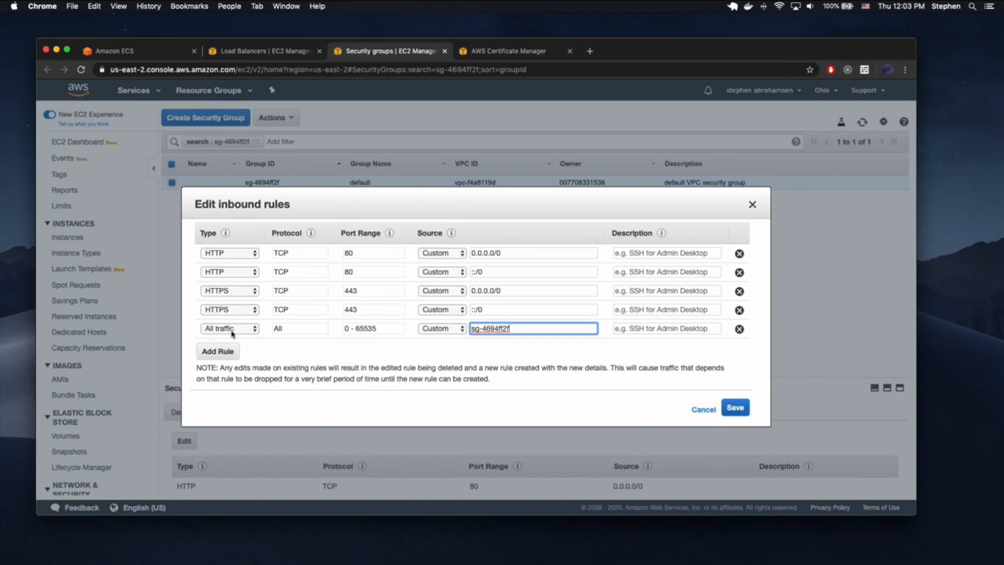
left_click(735, 408)
scroll(542, 383, "down", 3)
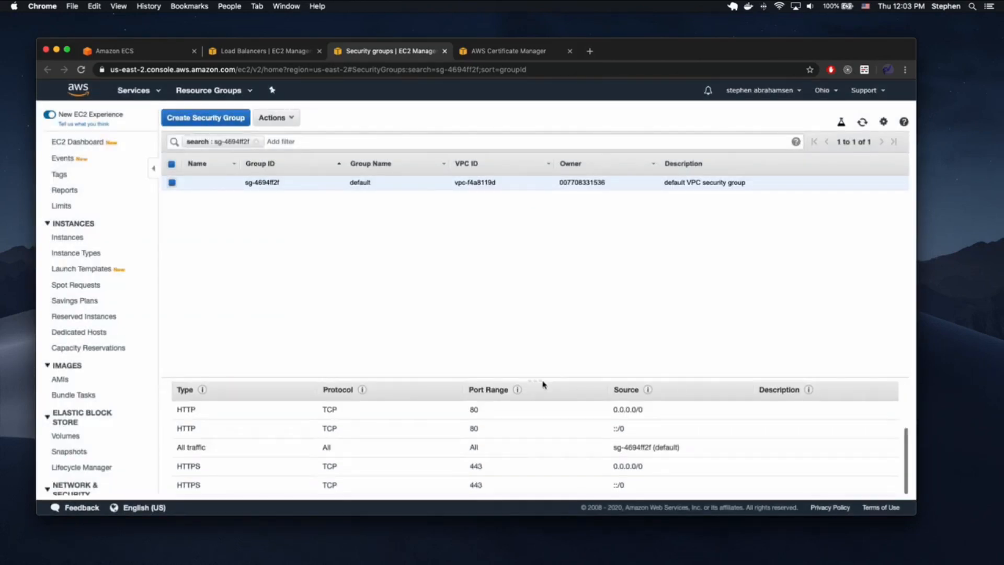
scroll(512, 430, "up", 3)
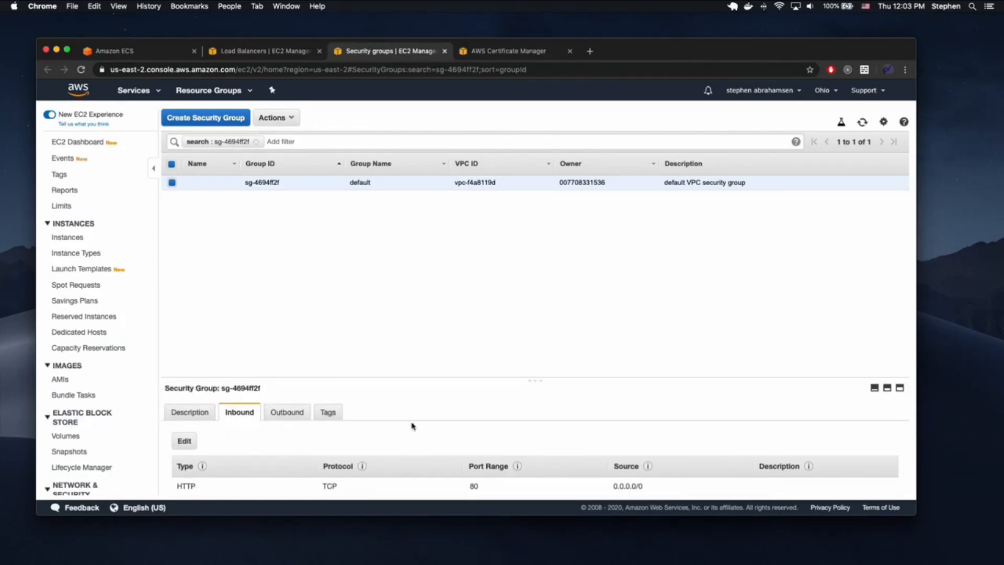
scroll(411, 424, "down", 3)
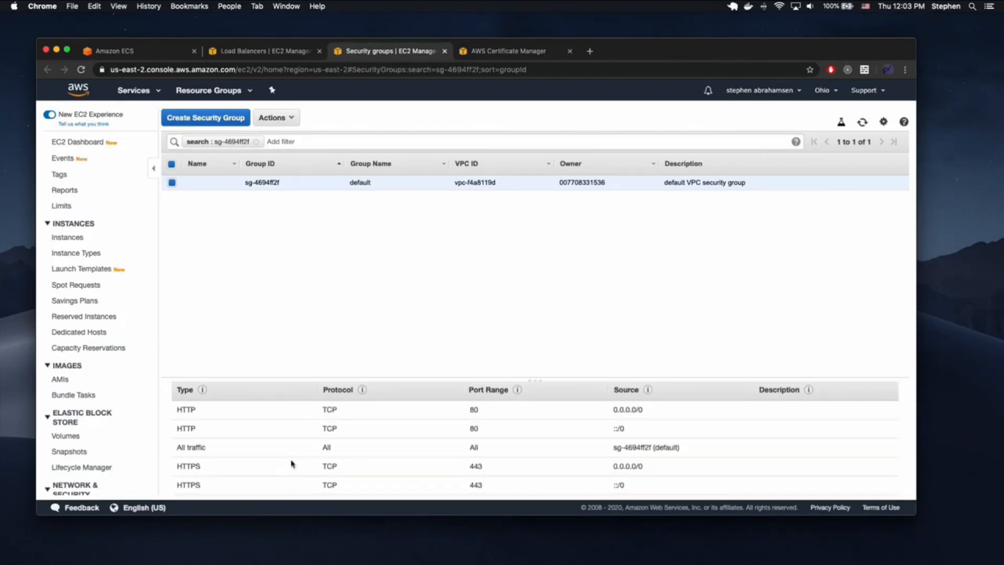
- From basic-ephemeral-cluster, begin a new task definition with EC2 launch type compatibility
left_click(292, 51)
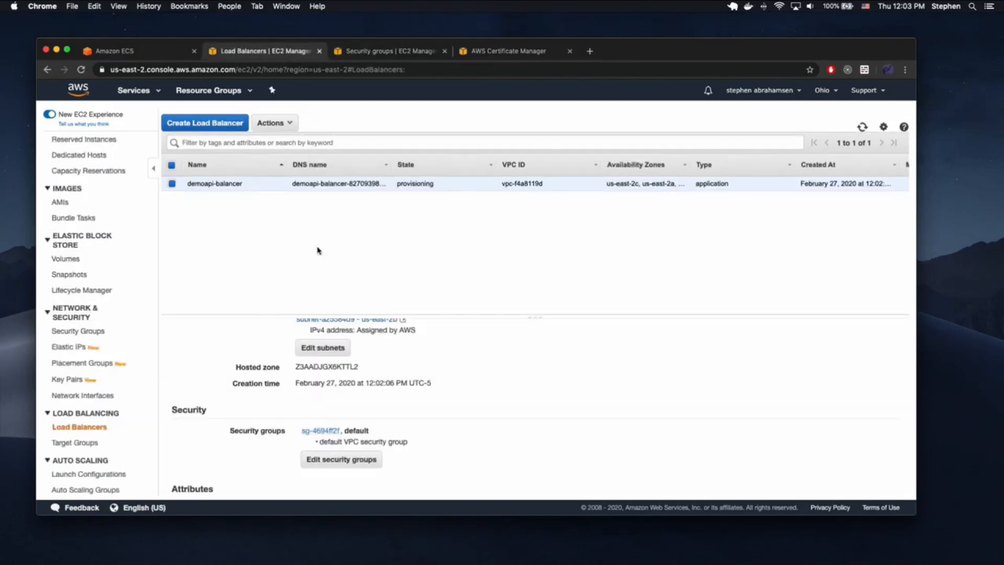
left_click(143, 55)
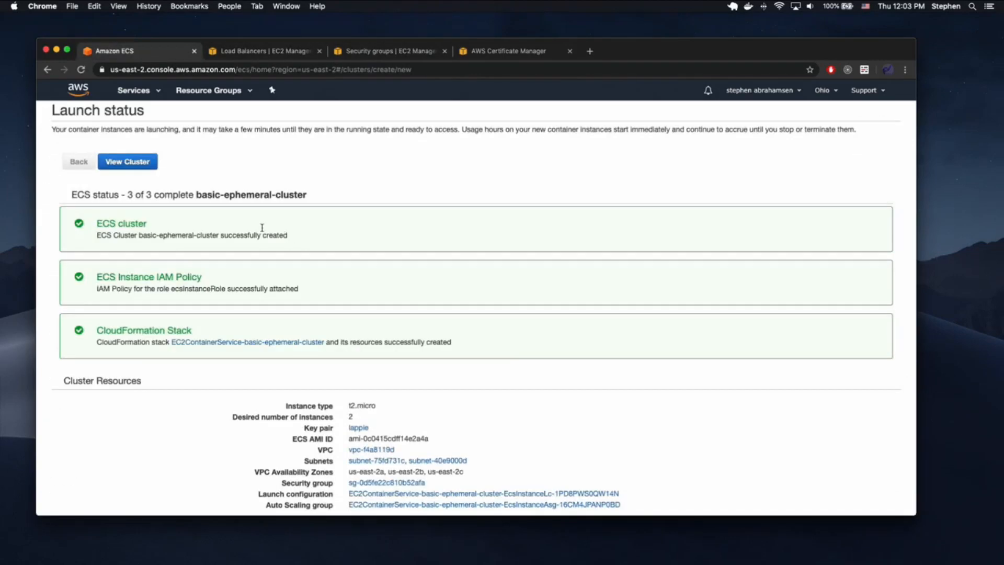
left_click(140, 164)
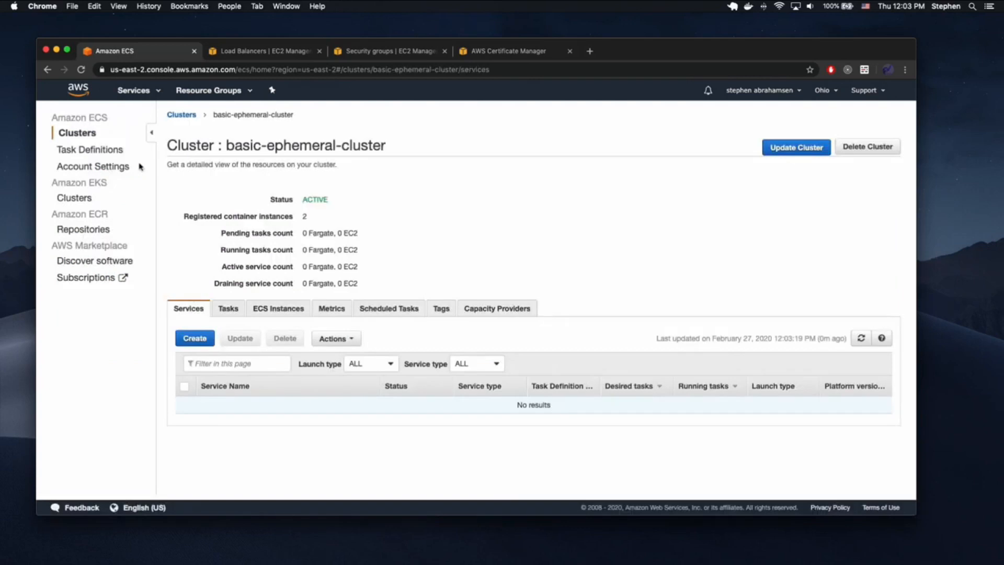
left_click(92, 150)
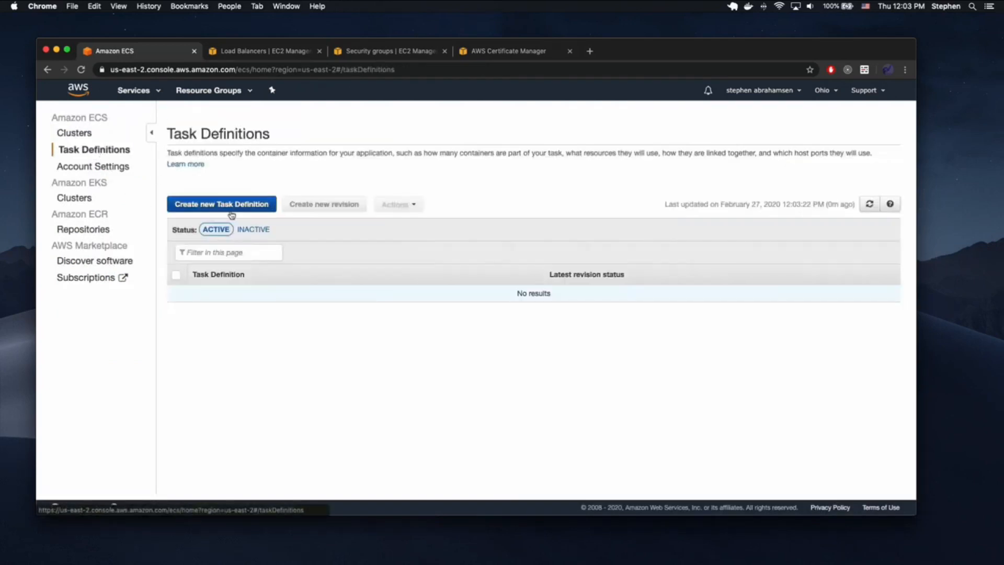
left_click(231, 208)
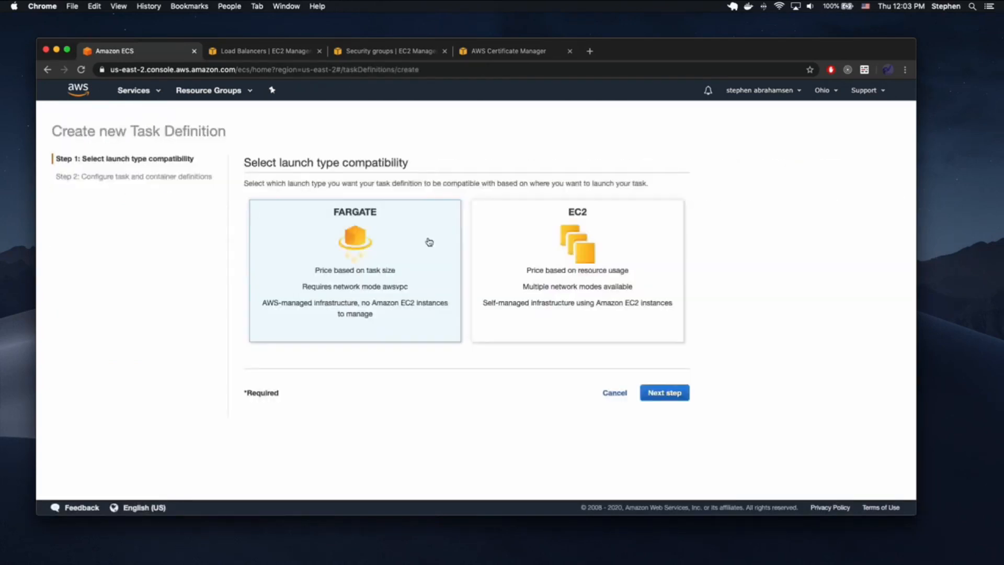
left_click(573, 276)
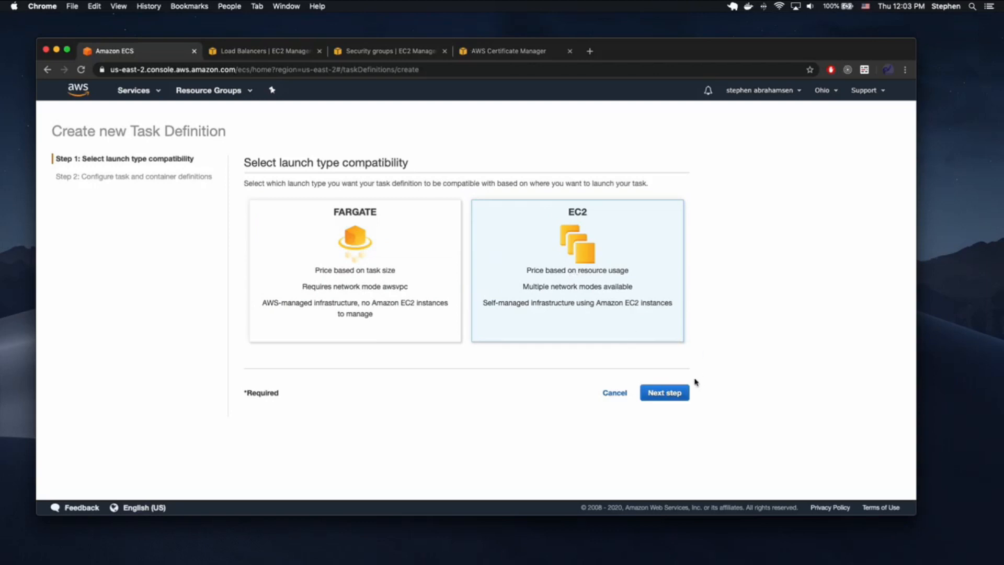
left_click(674, 391)
left_click(460, 224)
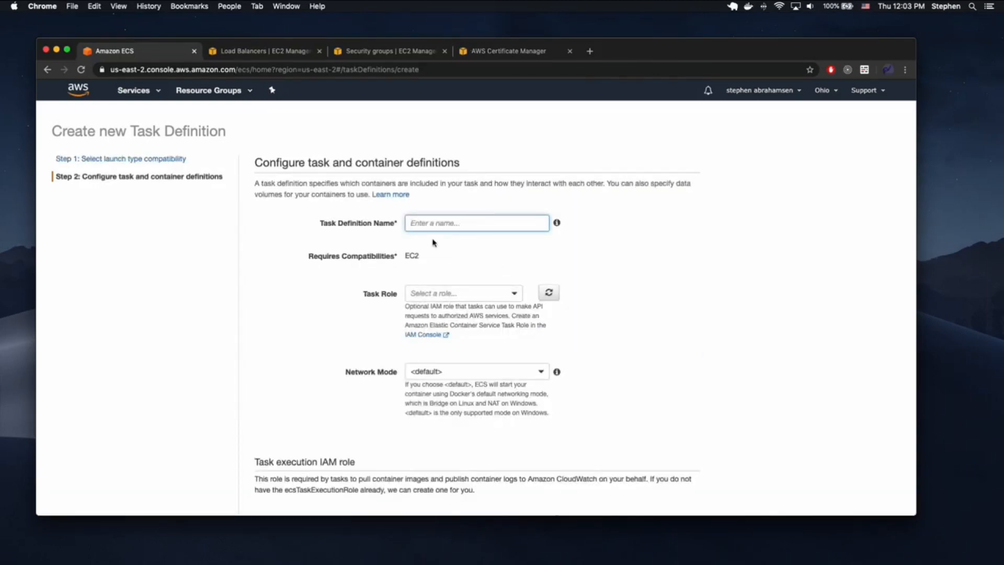
key("ctrl+Up")
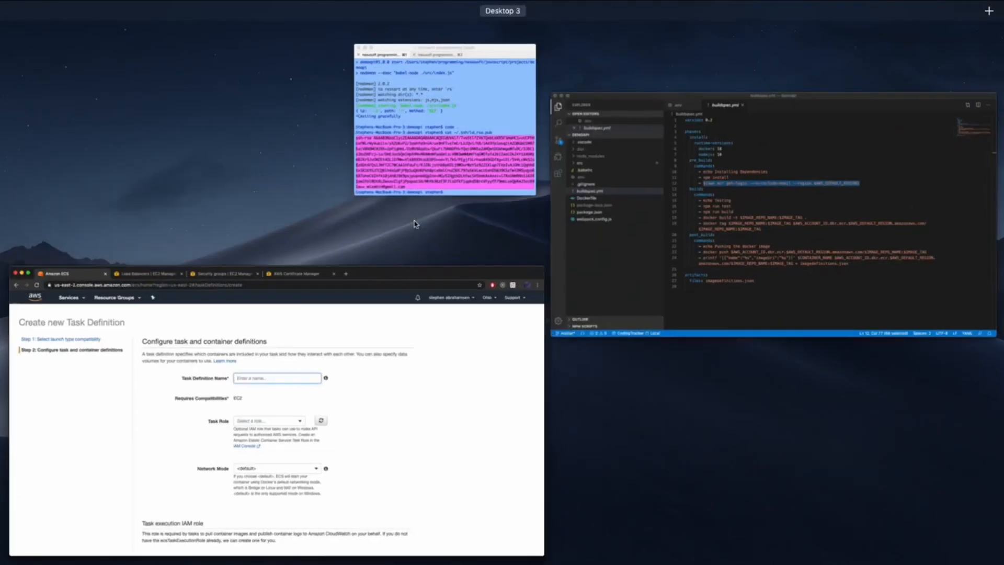
- Check $CONTAINER_NAME on line 24 of buildspec.yml, then return to the task definition form
left_click(683, 217)
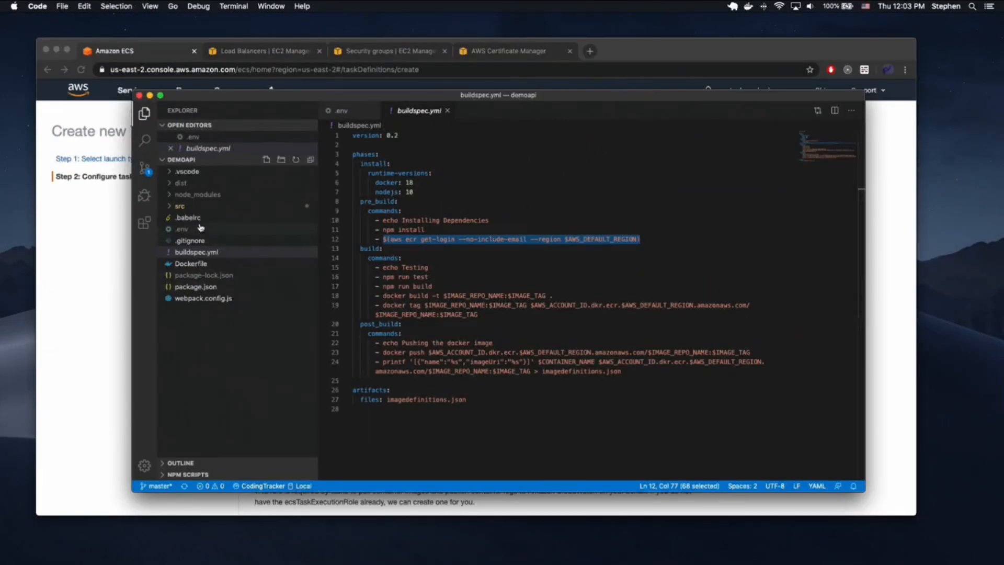
left_click(539, 265)
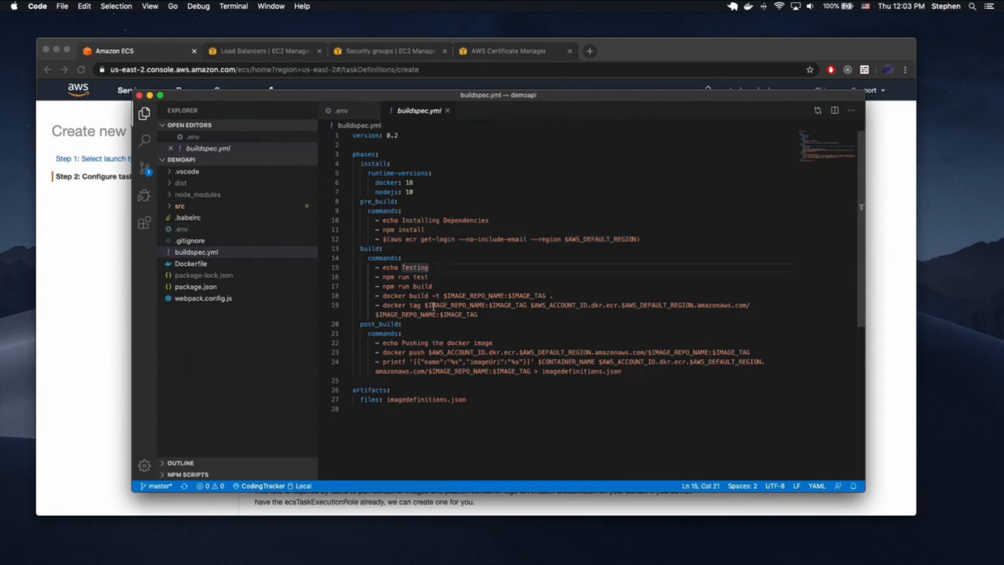
left_click(567, 361)
left_click(575, 381)
left_click_drag(597, 361, 537, 361)
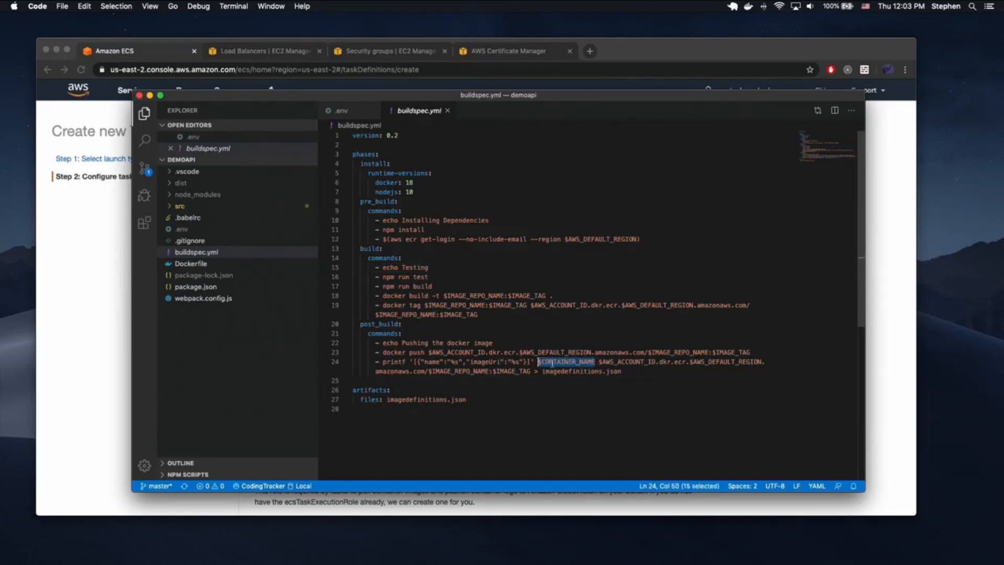
left_click(112, 318)
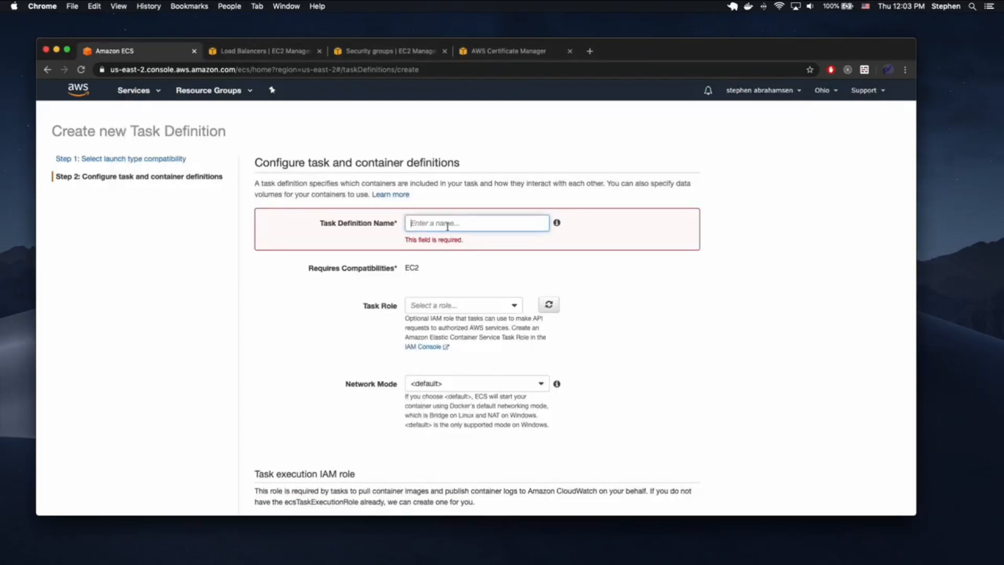
- Name the new task definition demoapi-video
scroll(447, 226, "down", 10)
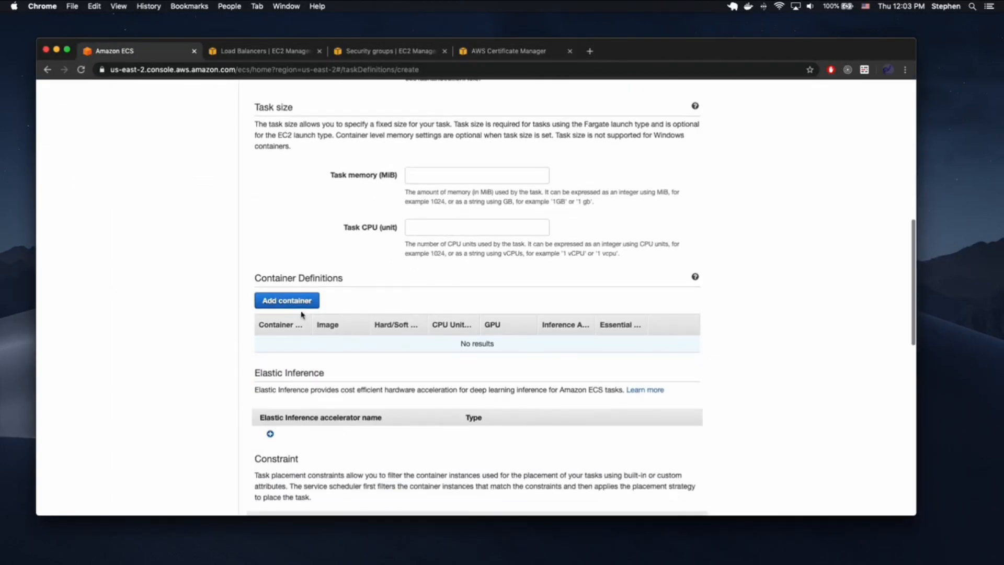
scroll(450, 342, "up", 10)
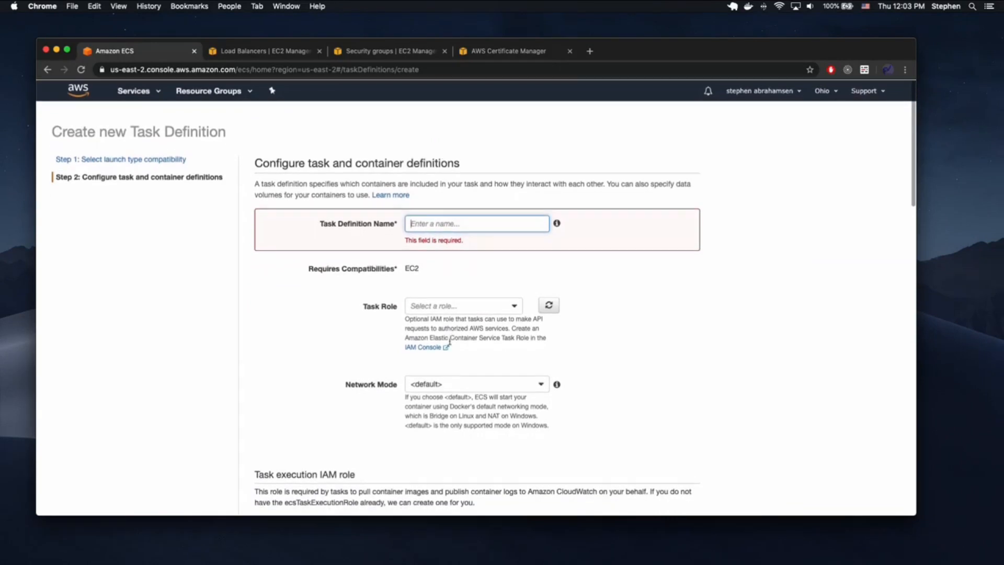
scroll(458, 228, "down", 8)
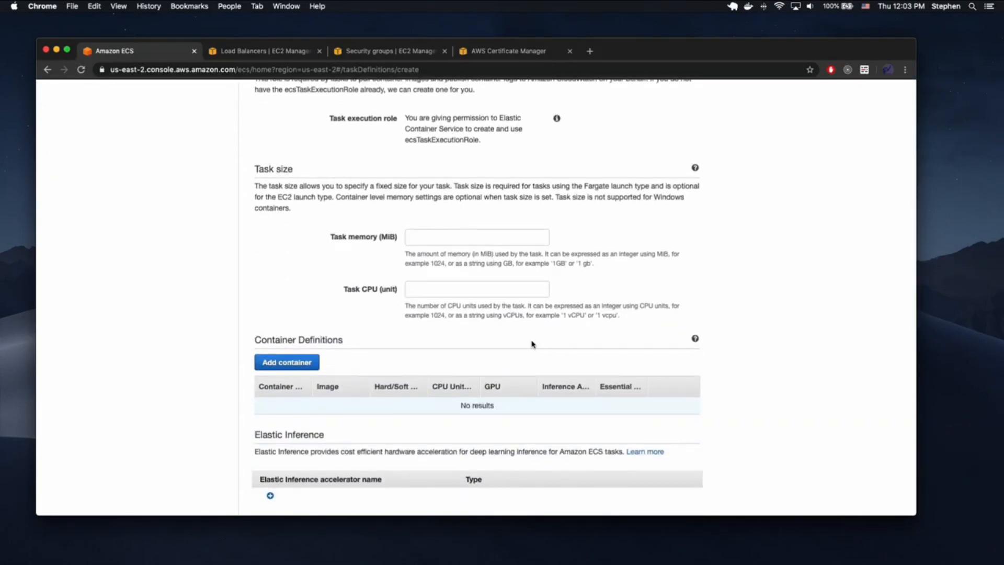
scroll(531, 343, "up", 8)
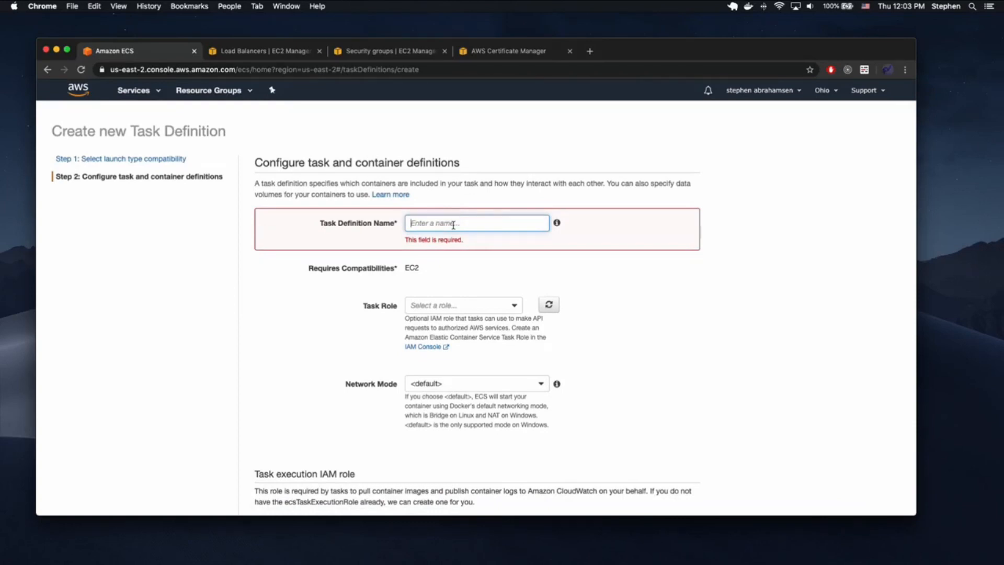
type("demoapi-video")
scroll(452, 329, "down", 3)
left_click(406, 304)
- Scroll down to Container Definitions and open an empty Add container form at Container name
left_click_drag(401, 312, 544, 332)
scroll(546, 331, "down", 2)
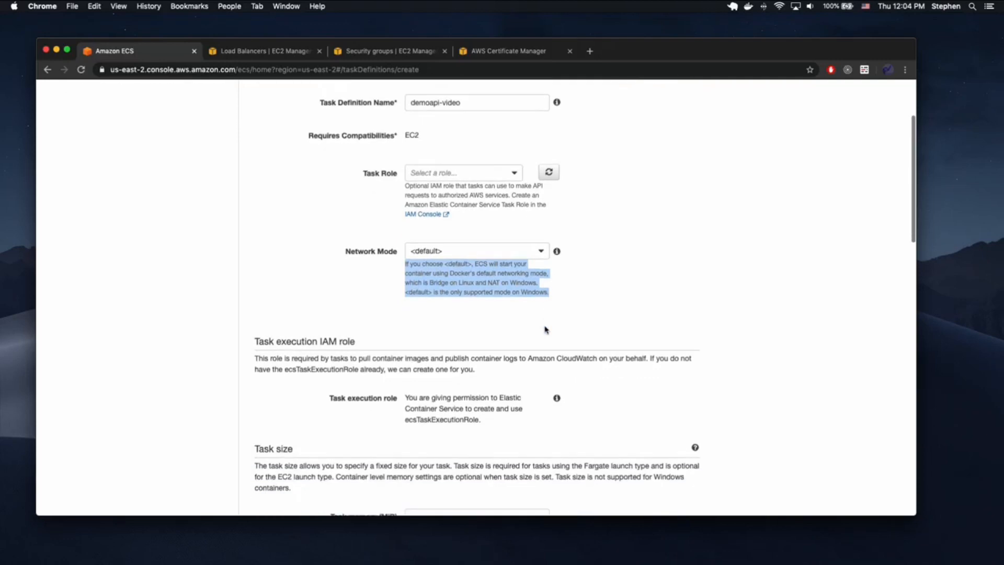
left_click(434, 283)
scroll(433, 282, "down", 5)
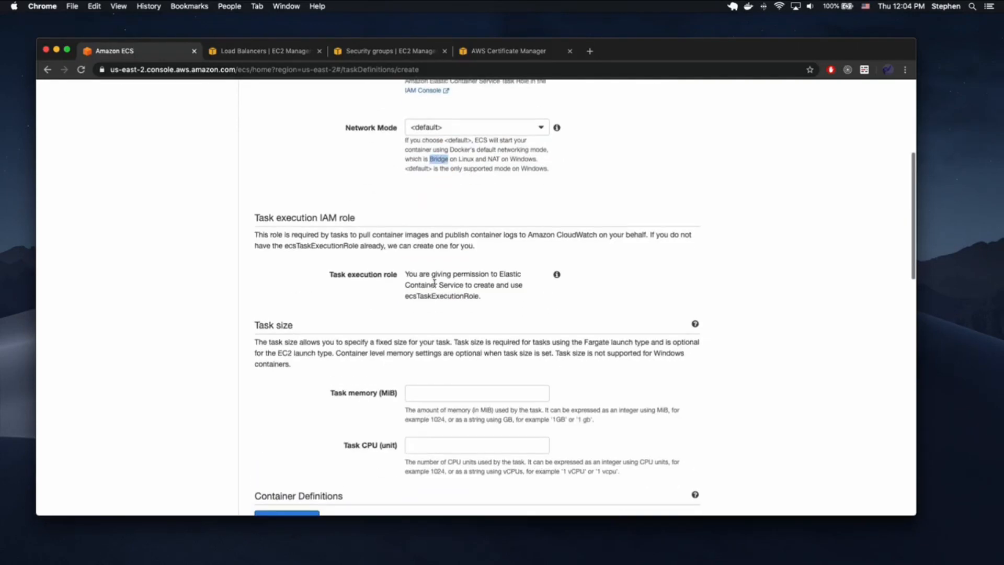
left_click(421, 298)
scroll(319, 351, "down", 2)
left_click(315, 349)
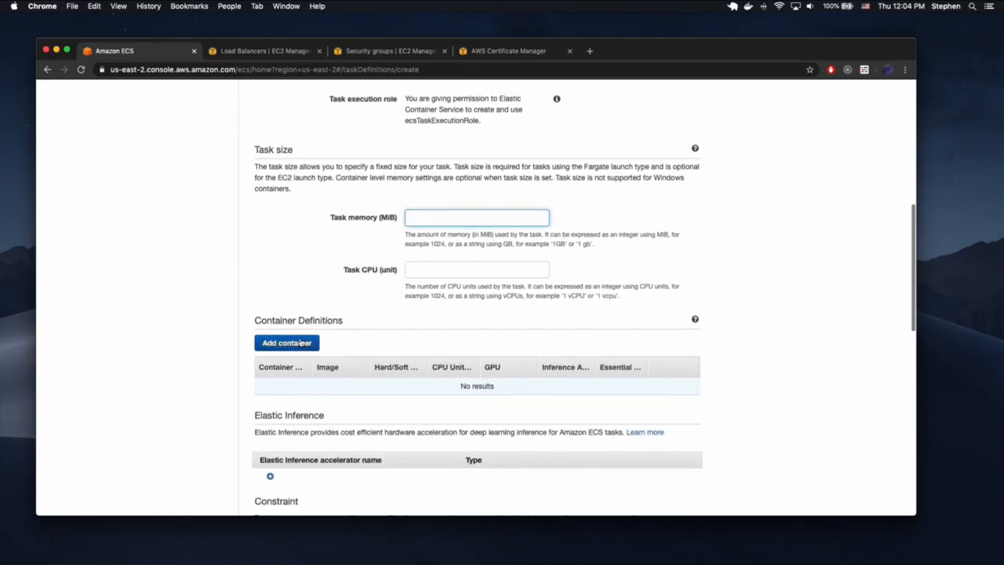
left_click(516, 157)
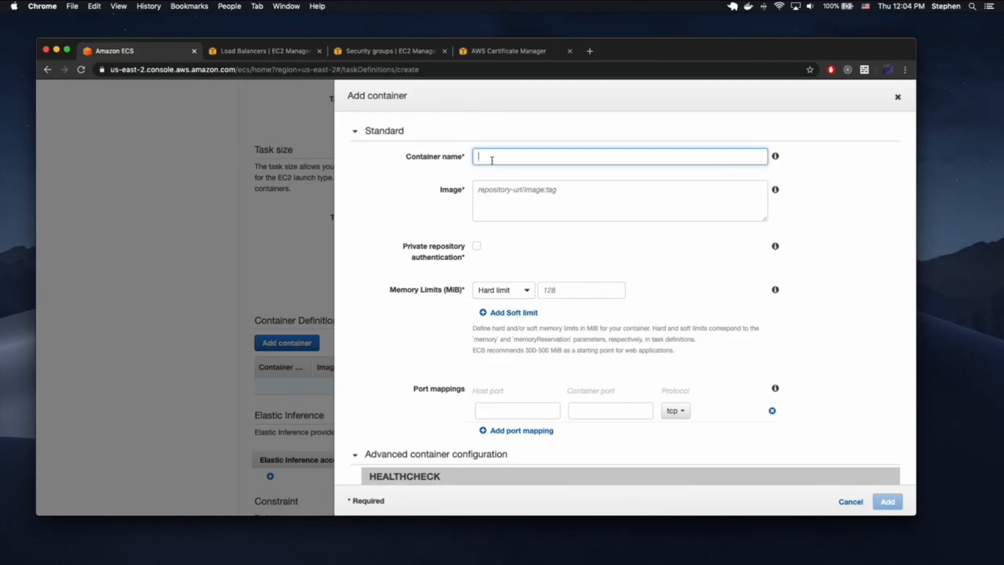
- Check line 24 and the imagedefinitions entry in buildspec.yml in VS Code
key("ctrl+Up")
left_click(698, 235)
triple_click(560, 360)
left_click(499, 505)
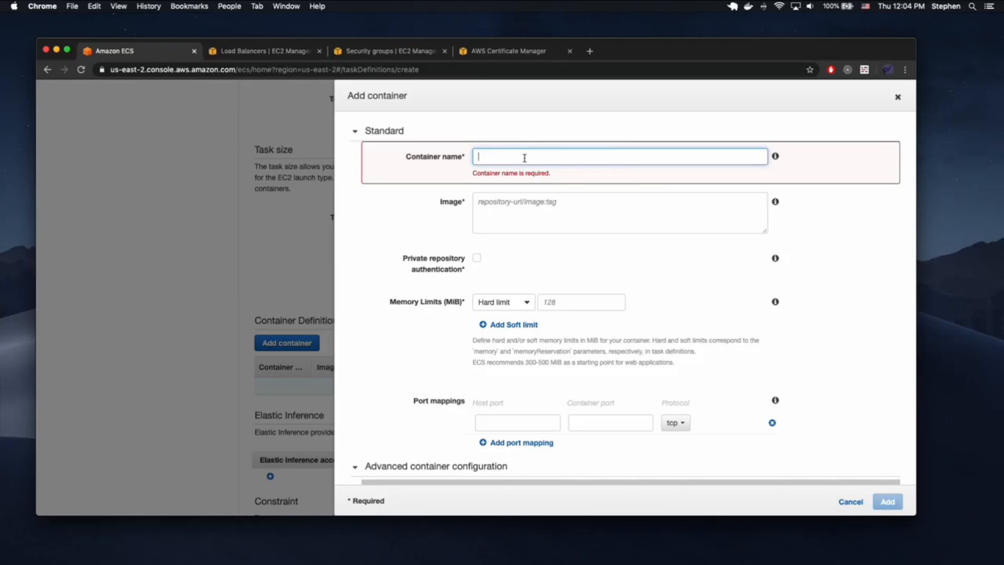
key("ctrl+Up")
left_click(748, 246)
double_click(428, 399)
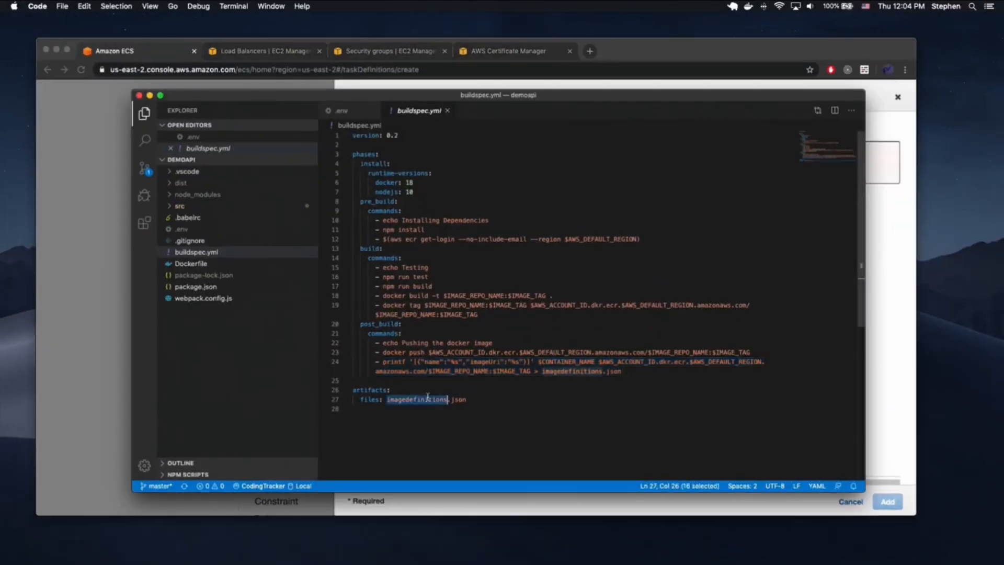
key("ctrl+Up")
left_click(528, 283)
- Enter demoapi-video as the container name, then check the Load Balancers page
left_click(521, 157)
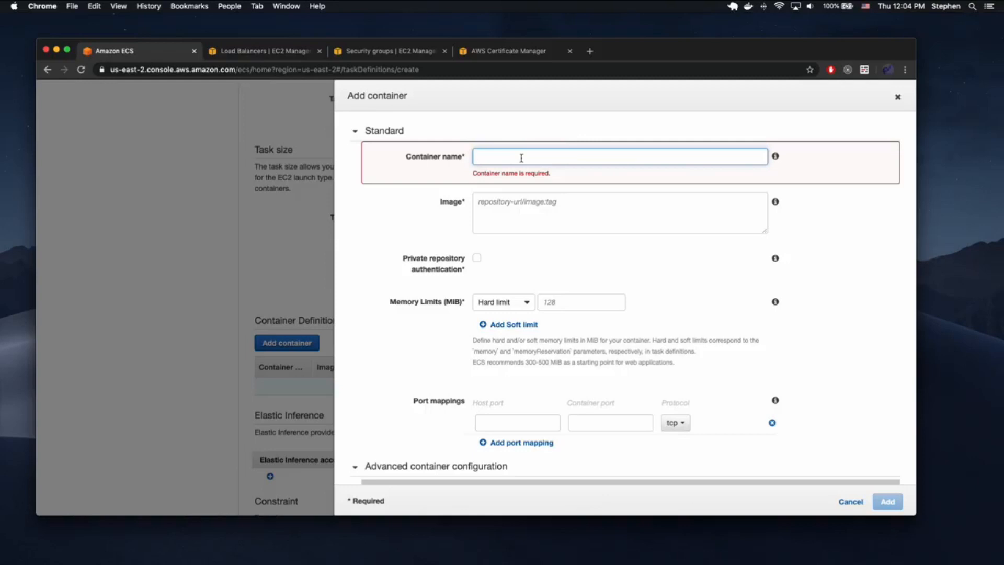
type("demoapi-video")
left_click(536, 209)
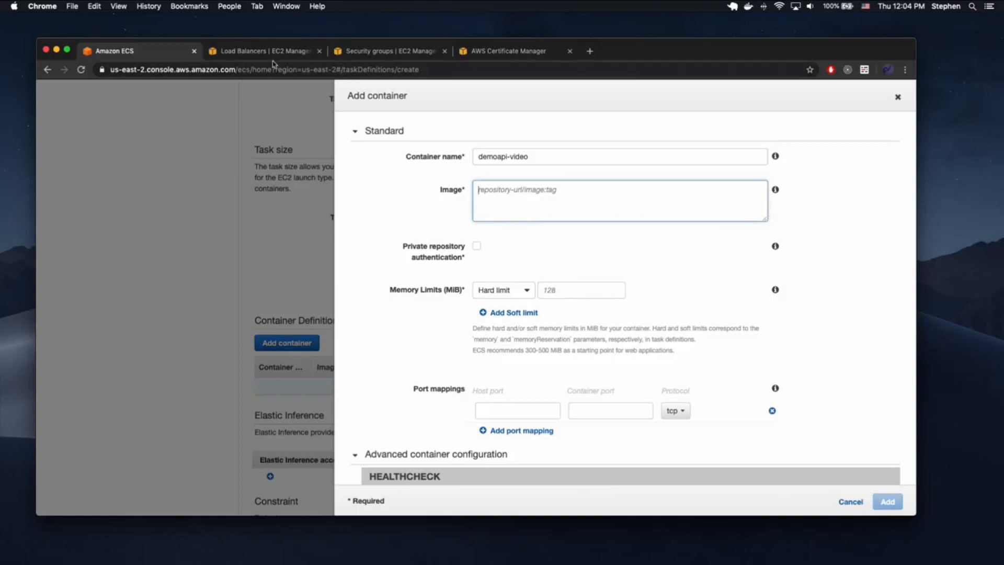
left_click(372, 52)
left_click(299, 52)
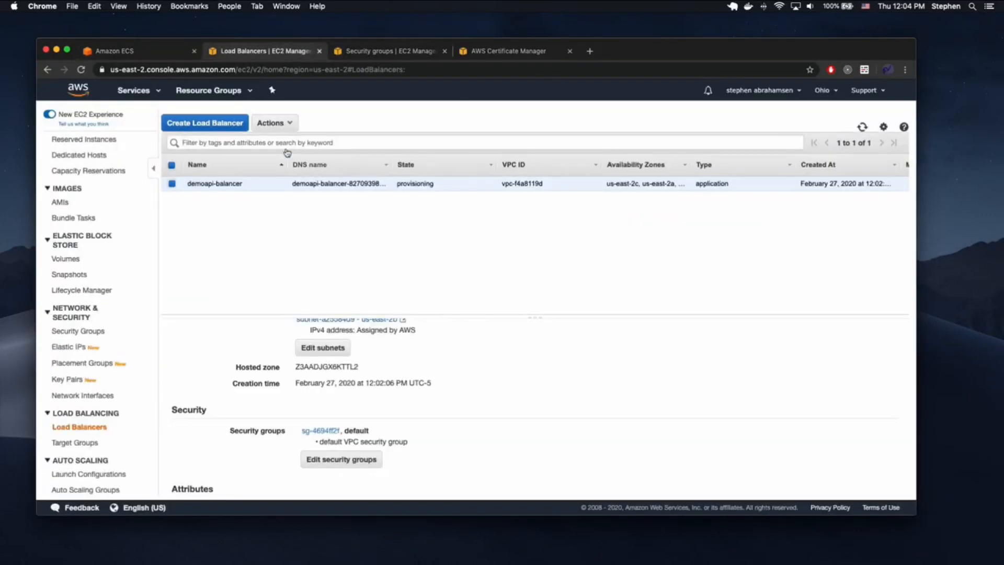
- Copy the demoapi-video ECR repository URI into the Image field and append ':latest'
left_click(143, 91)
type("ecr")
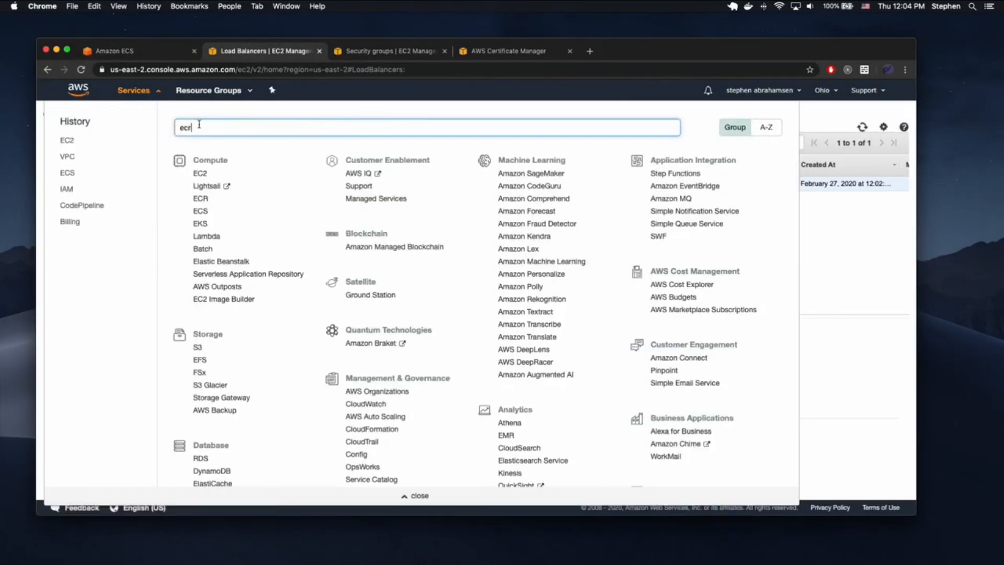
left_click(221, 148)
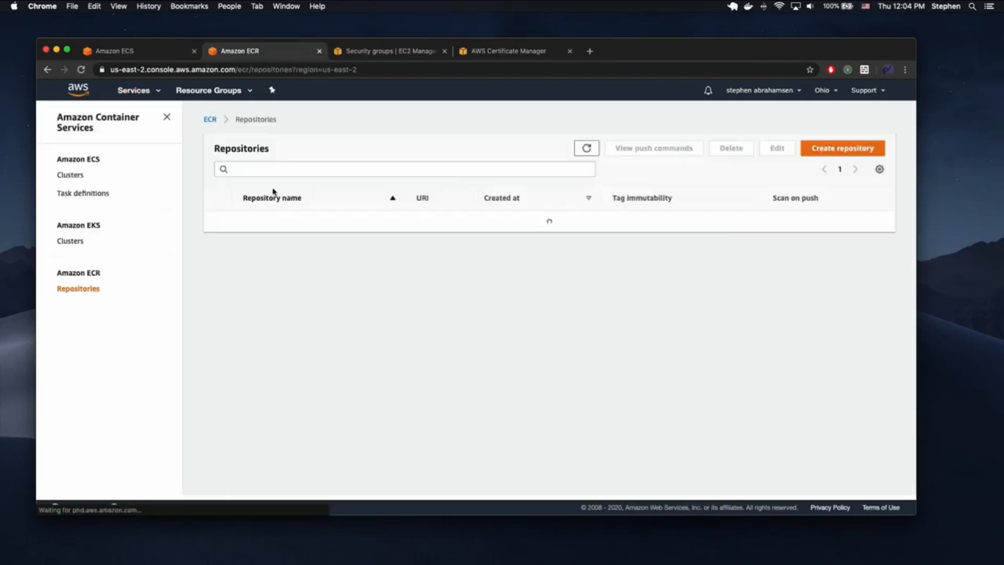
left_click(348, 221)
left_click(150, 53)
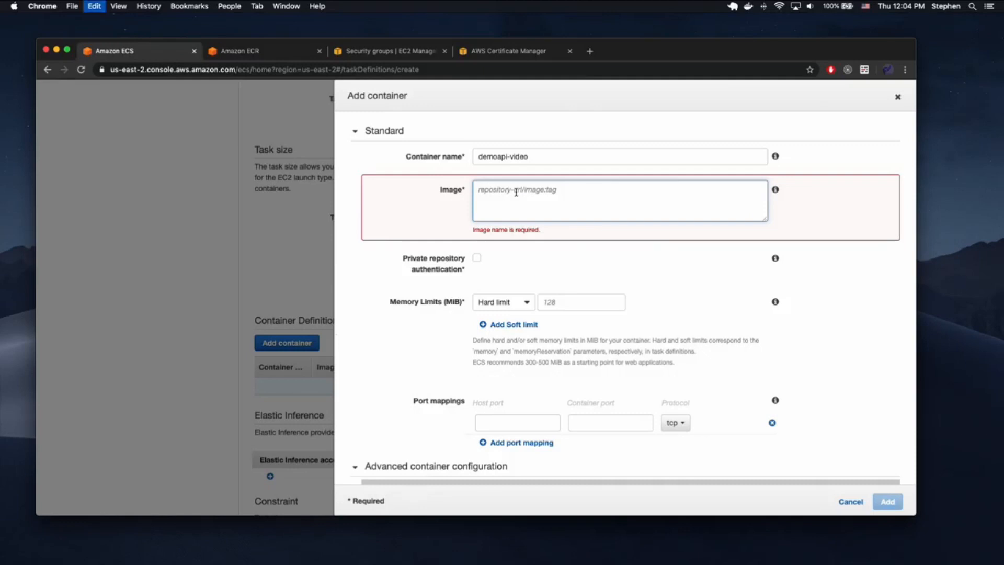
key("super+v")
type(":la")
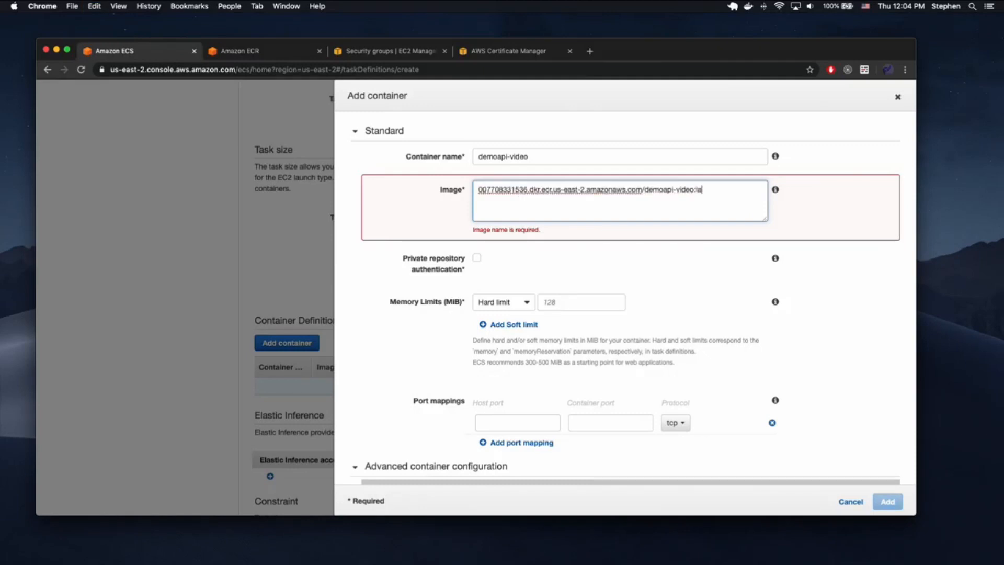
- Confirm IMAGE_TAG in buildspec.yml and finalize the image as demoapi-video:latest
key("ctrl+Up")
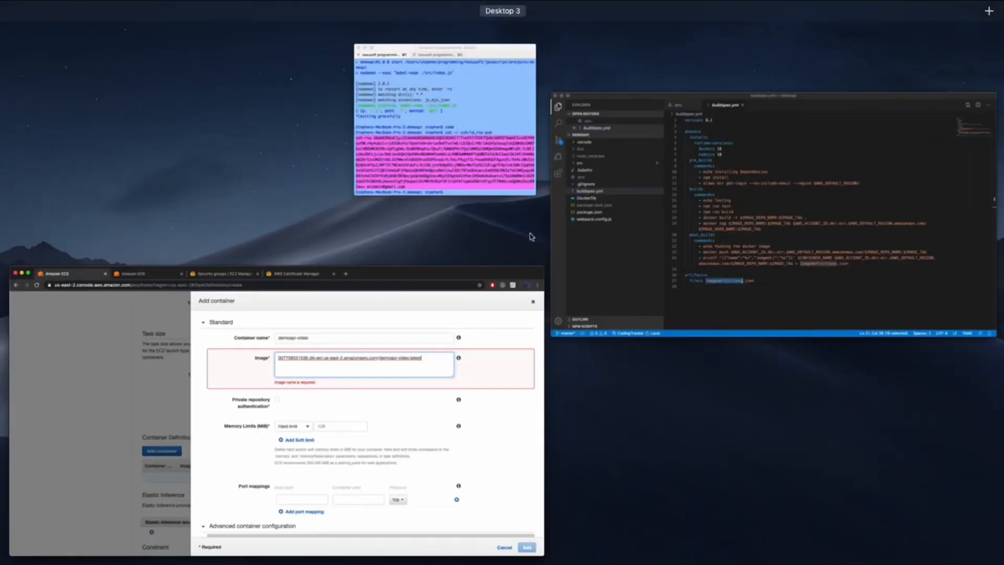
left_click(688, 268)
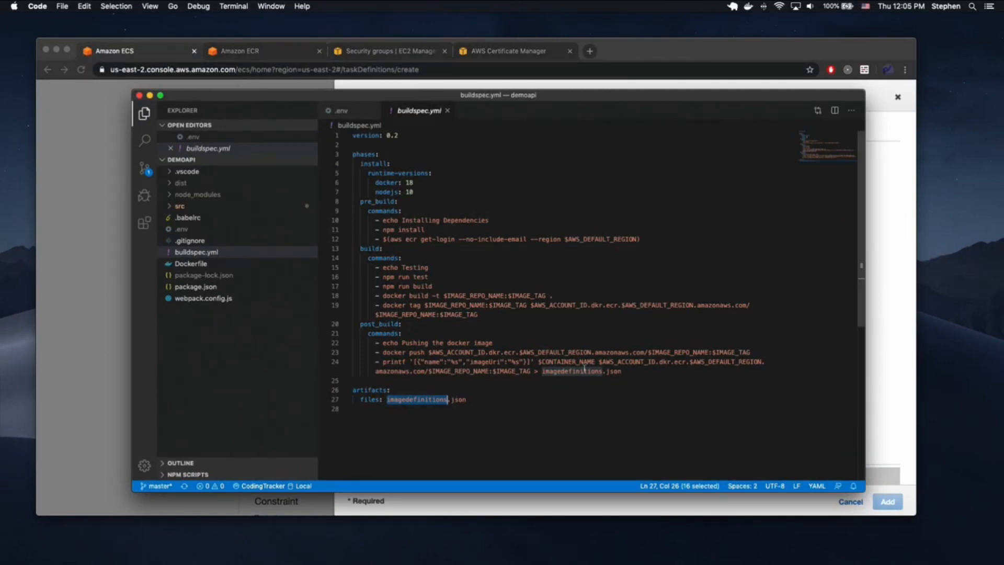
double_click(515, 370)
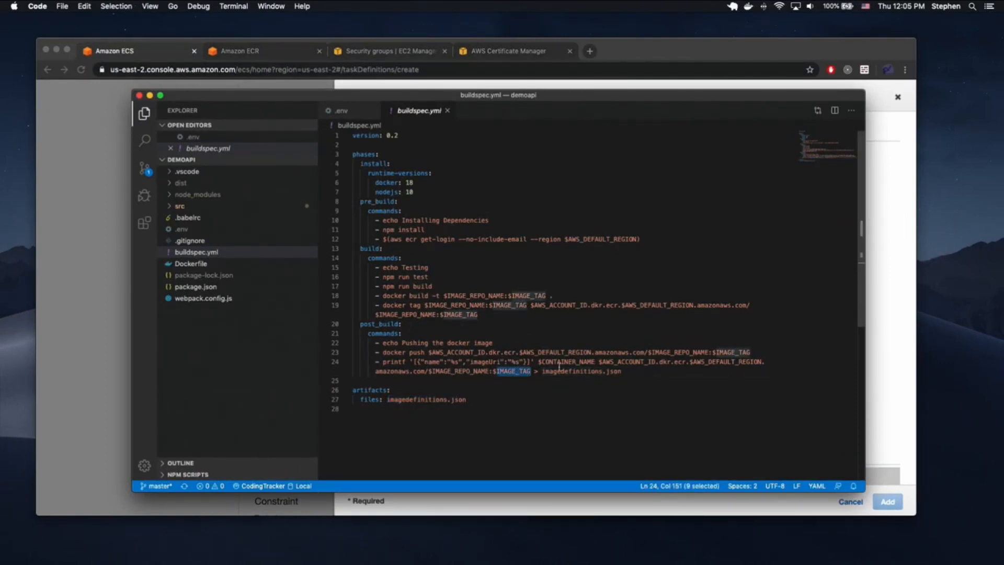
left_click(457, 503)
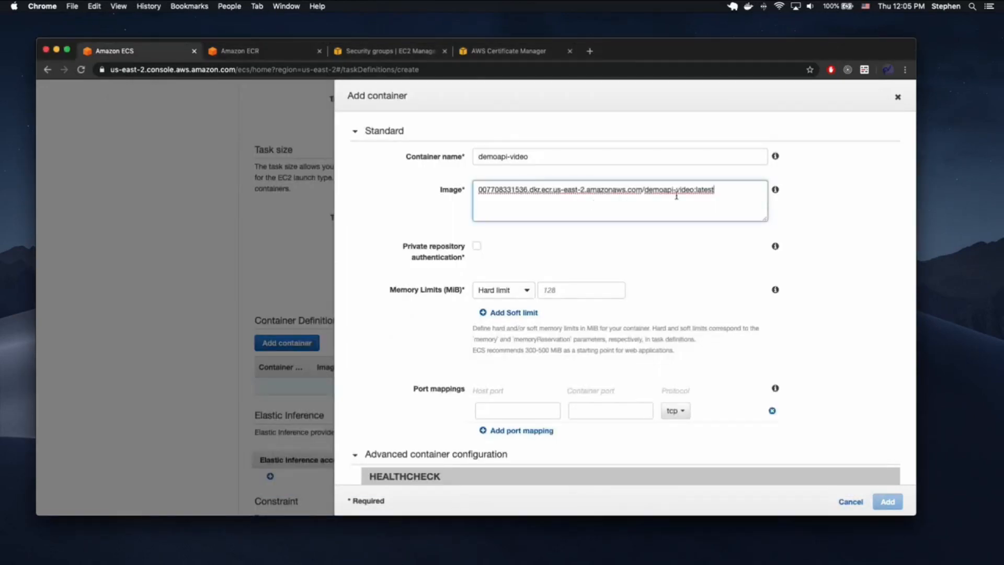
double_click(705, 190)
left_click(553, 235)
scroll(554, 235, "down", 1)
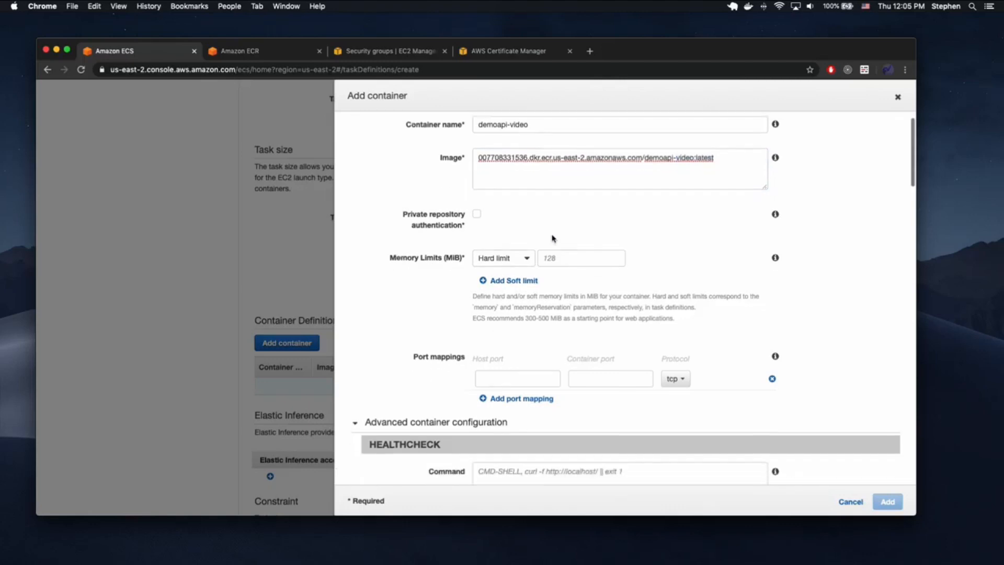
- Set the container's memory to a soft limit of 25
left_click(525, 256)
left_click(494, 287)
left_click(574, 262)
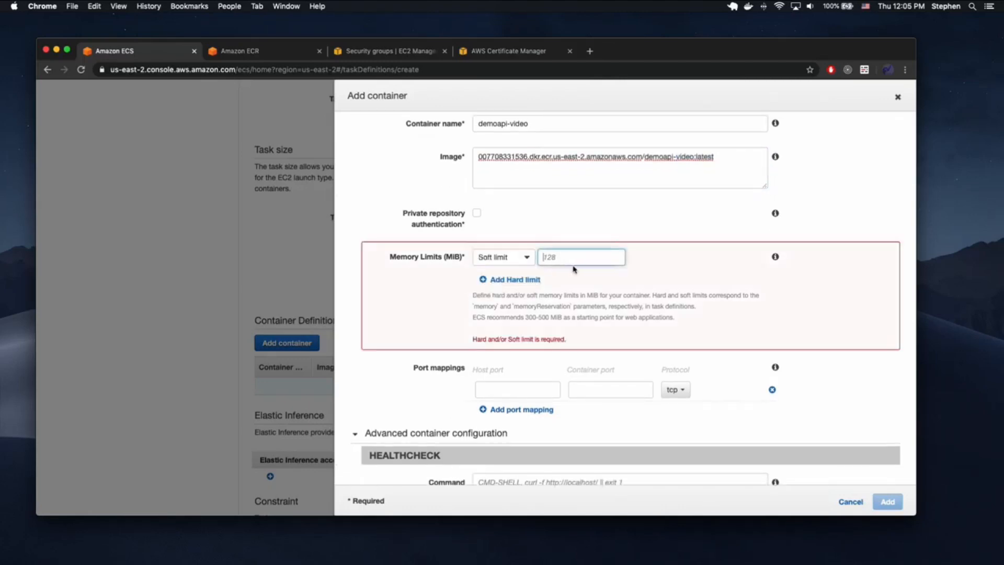
type("256")
- Map host port 0 to container port 9822
scroll(658, 293, "down", 5)
scroll(658, 292, "down", 2)
left_click(520, 218)
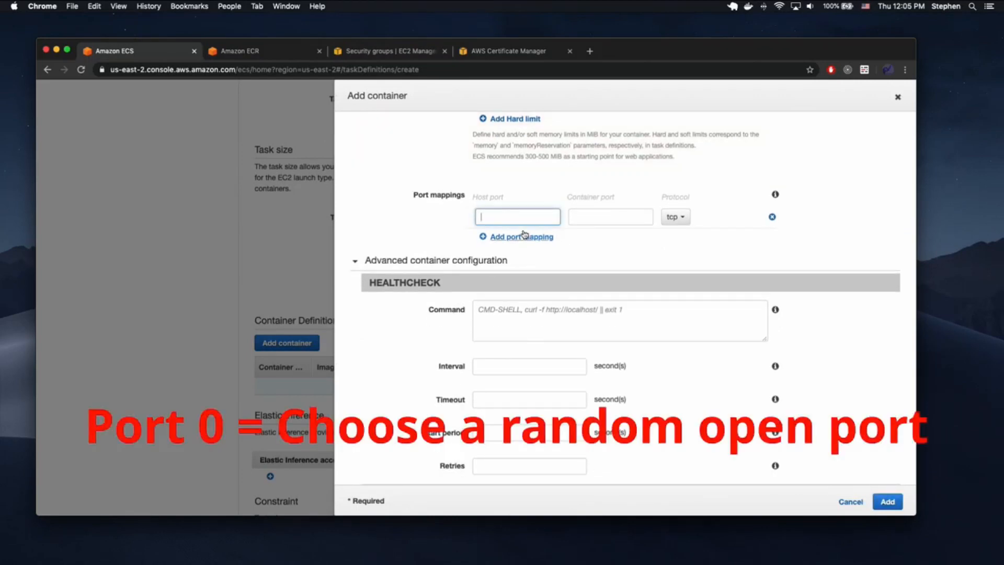
type("0")
left_click(588, 214)
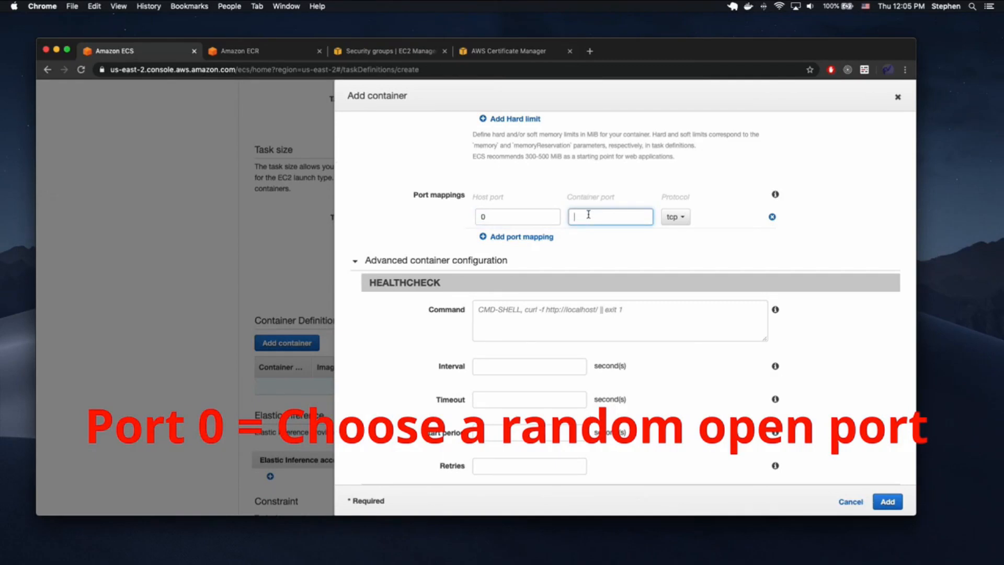
type("98")
left_click_drag(596, 220, 534, 214)
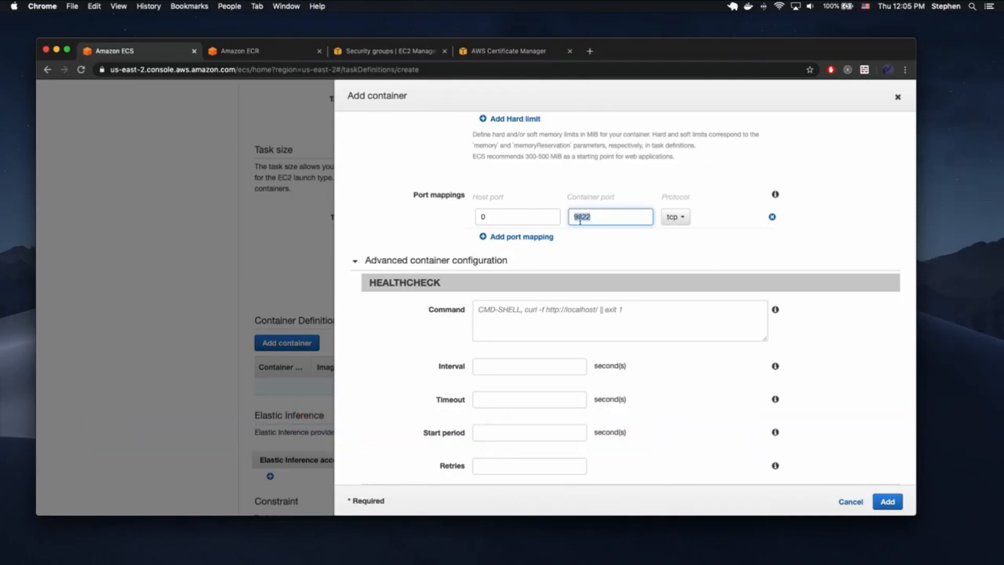
- Verify port 9822 in the Dockerfile and add the container to the task definition
key("ctrl+Up")
left_click(688, 214)
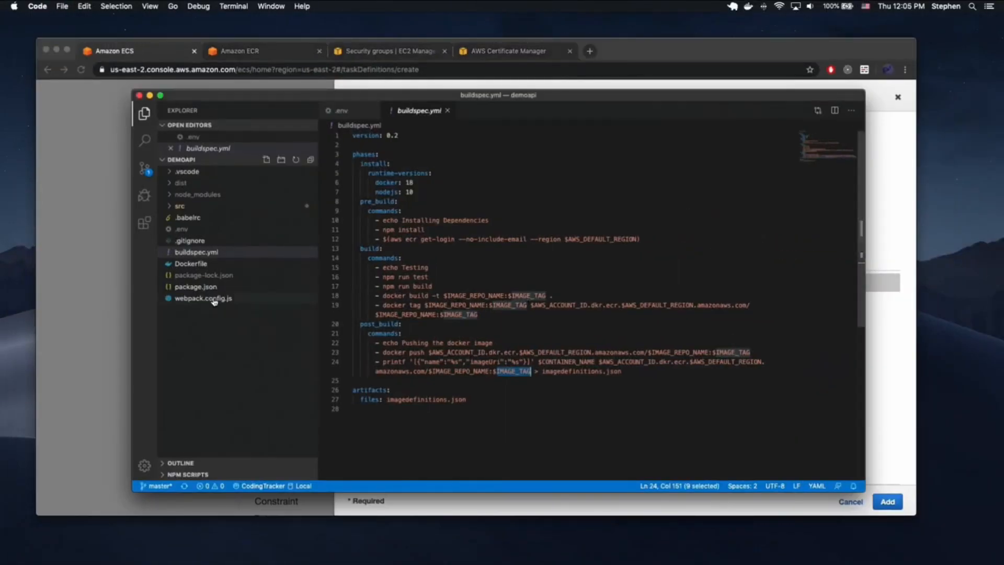
left_click(191, 263)
double_click(389, 183)
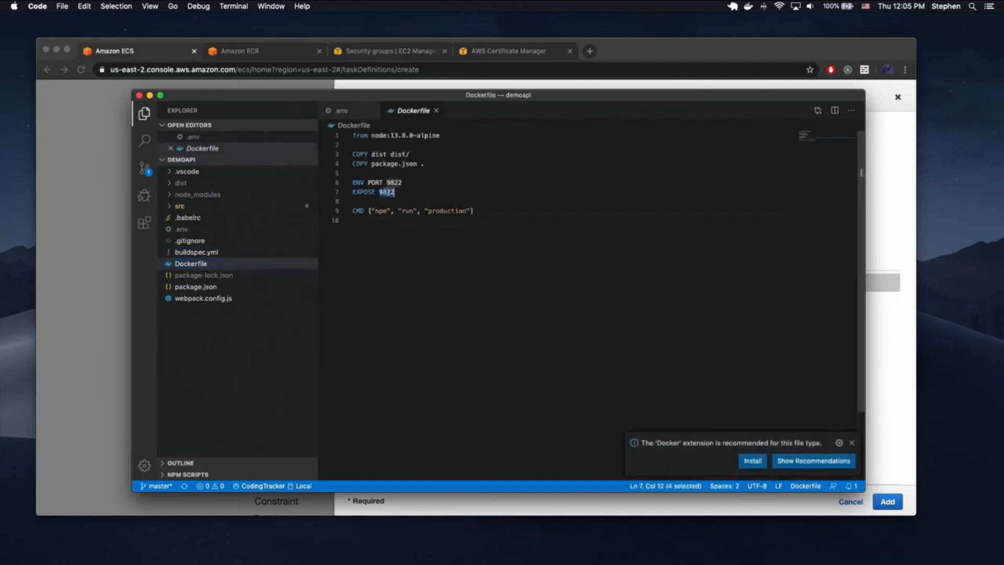
left_click(648, 48)
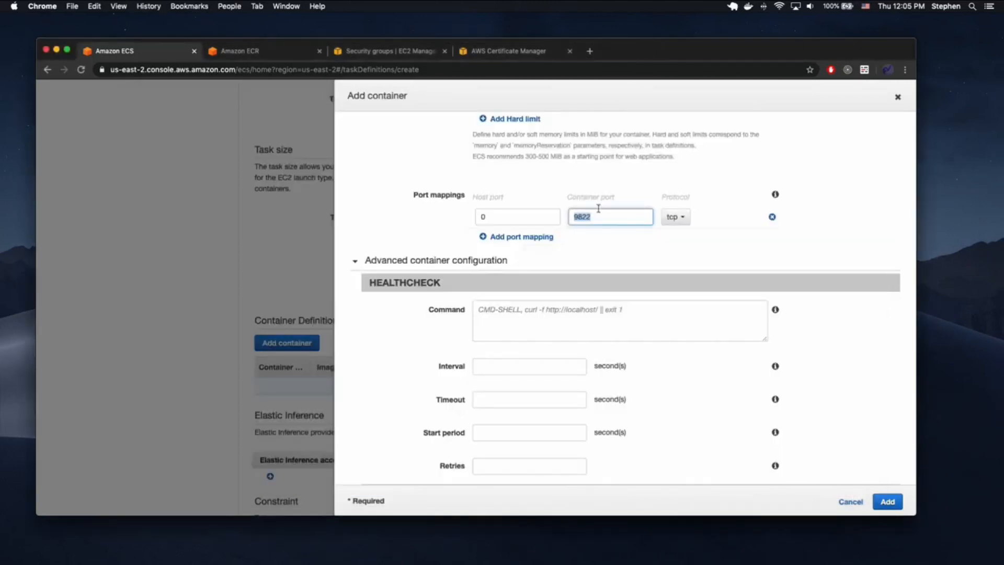
left_click(478, 218)
scroll(654, 226, "down", 5)
scroll(654, 225, "down", 15)
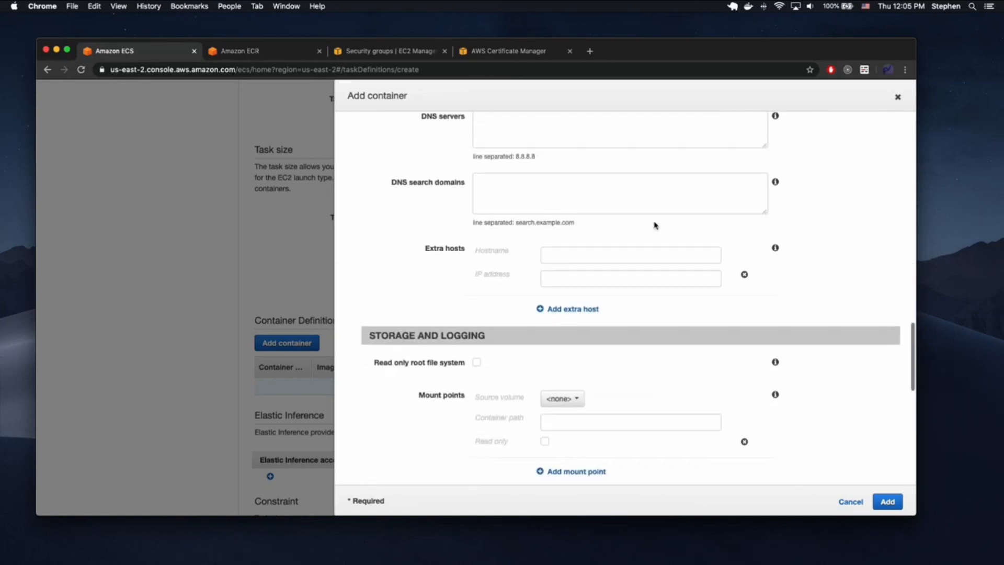
left_click(887, 502)
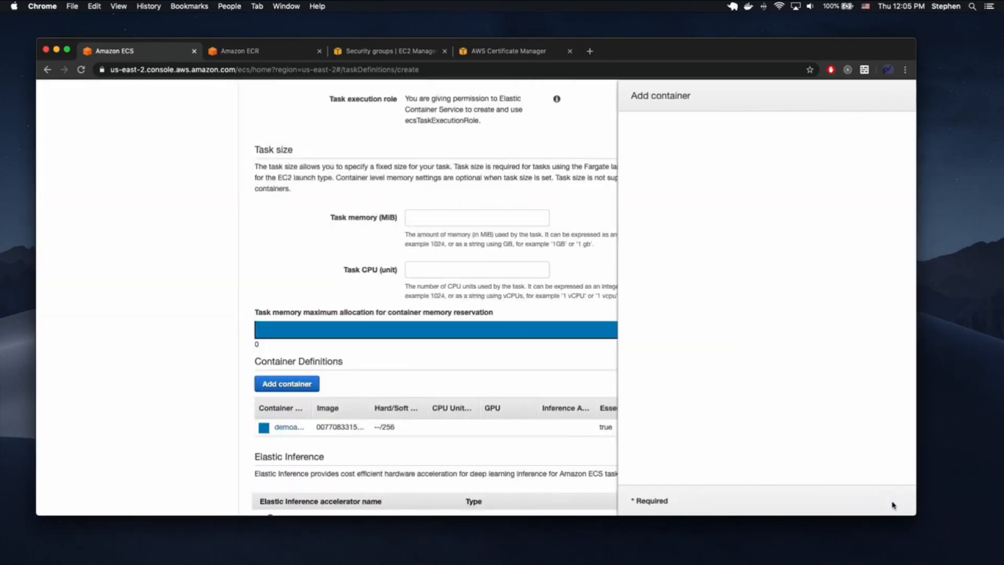
- Create task definition demoapi-video:1 and start a new service in basic-ephemeral-cluster
scroll(403, 404, "down", 12)
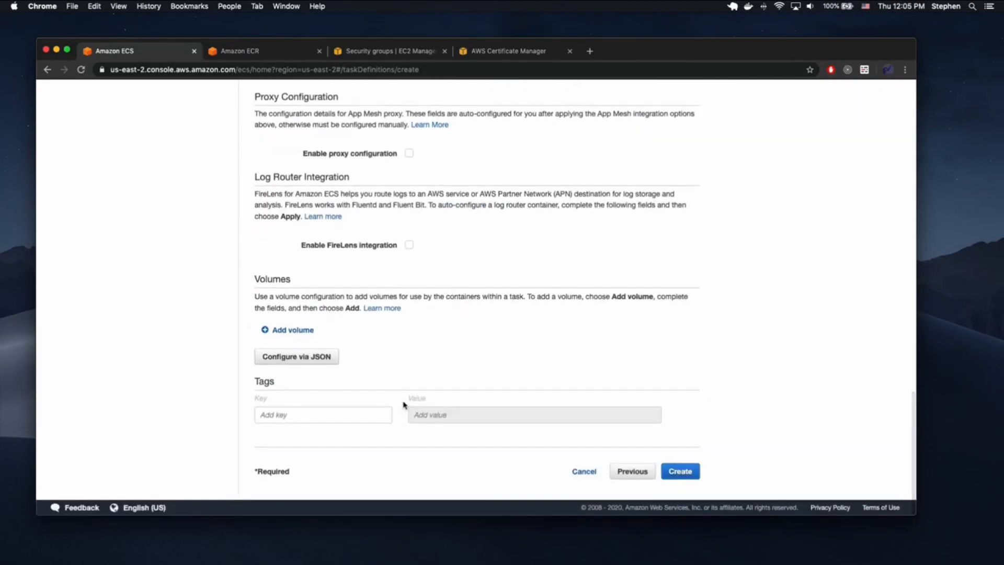
left_click(671, 473)
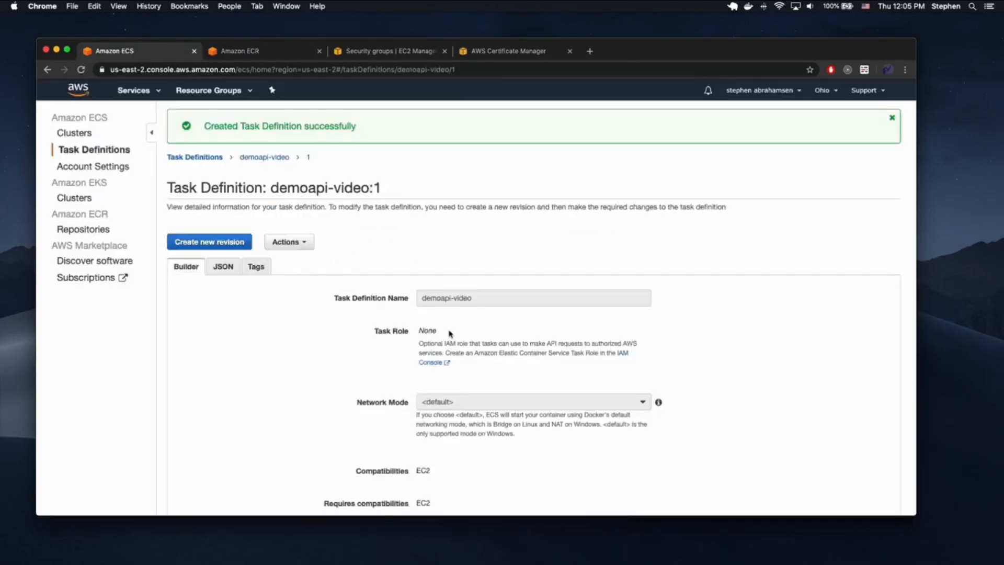
left_click(88, 136)
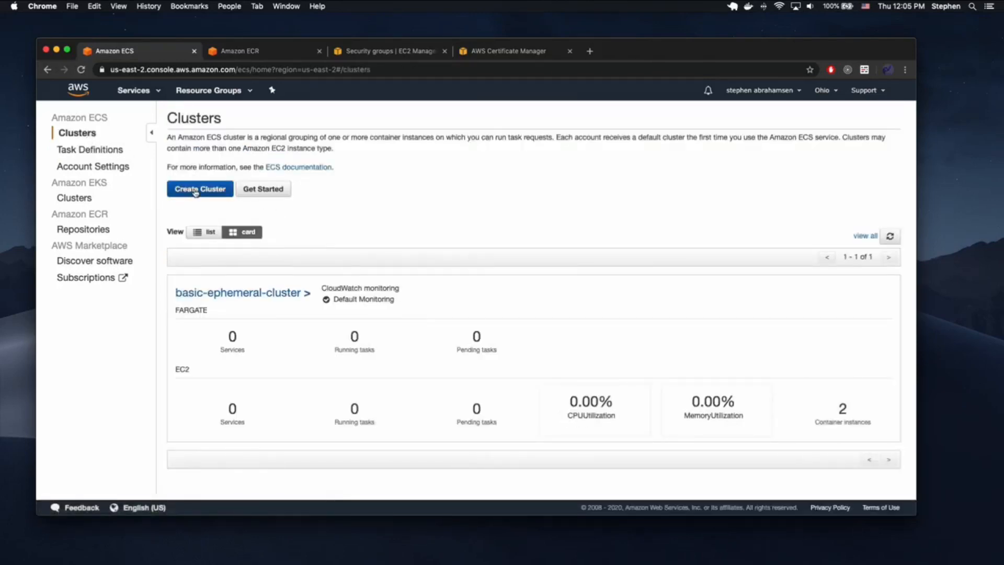
left_click(209, 290)
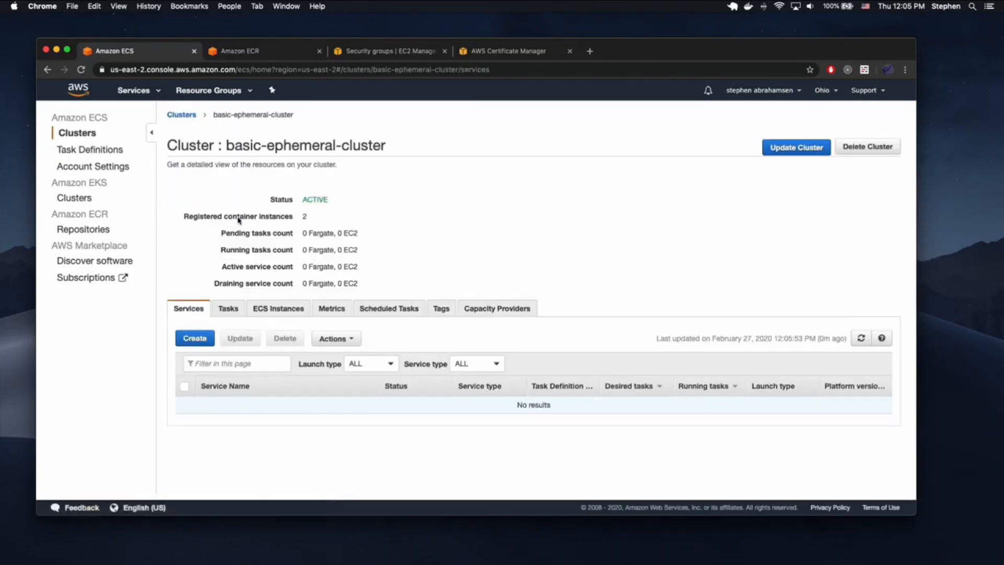
left_click(192, 340)
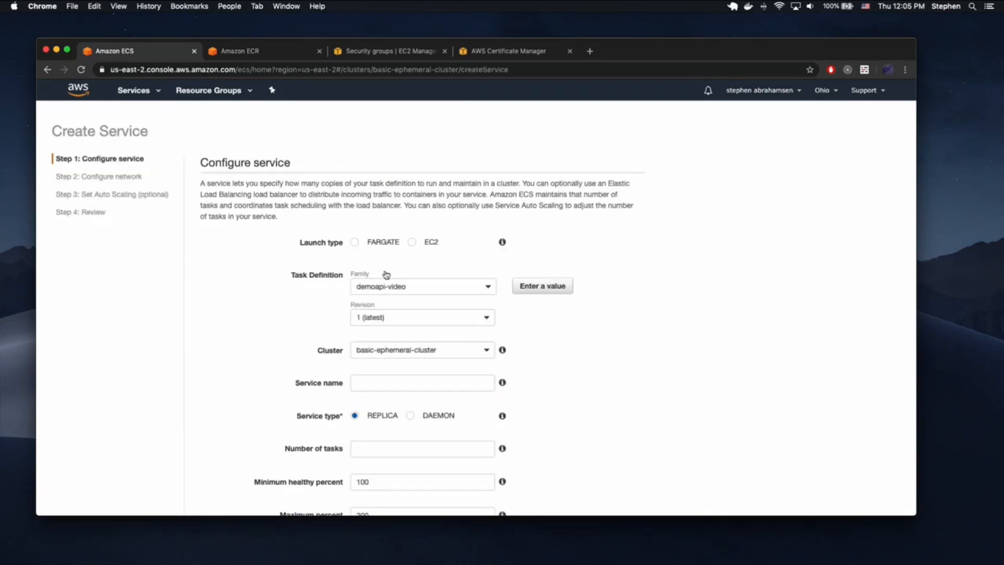
- Choose EC2 launch type with task definition demoapi-video revision 1 on basic-ephemeral-cluster
left_click(412, 242)
left_click(384, 286)
left_click(377, 286)
left_click(381, 316)
left_click(389, 320)
left_click(454, 355)
left_click(449, 361)
- Name the service demoapi-video and set the number of tasks to 2
left_click(407, 382)
scroll(574, 340, "down", 1)
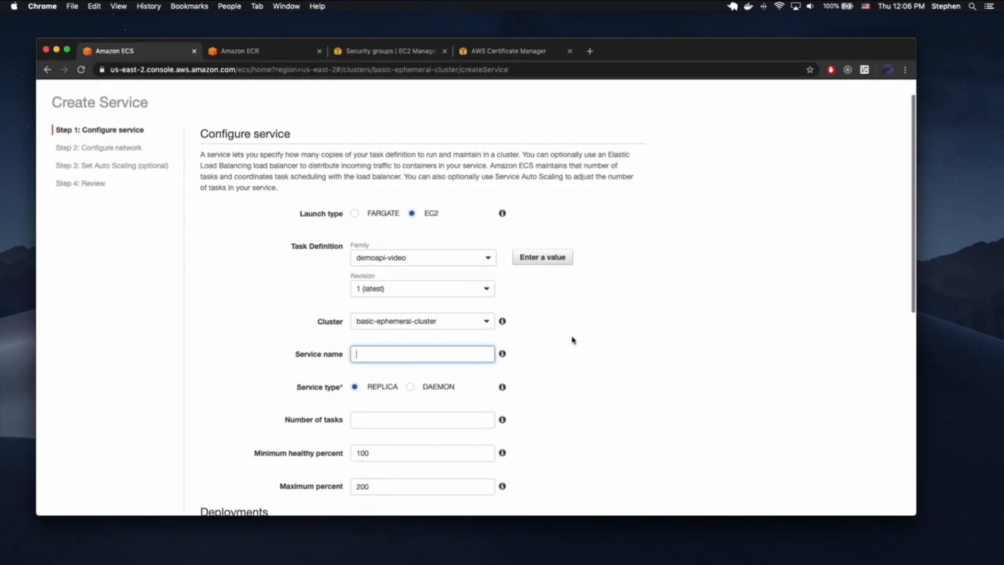
type("demoapi-video")
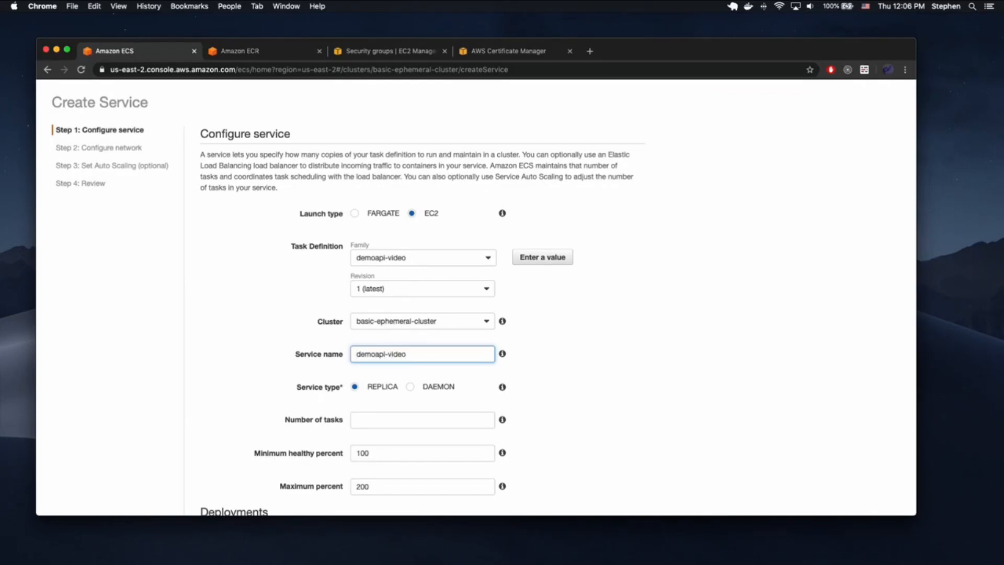
scroll(573, 340, "down", 3)
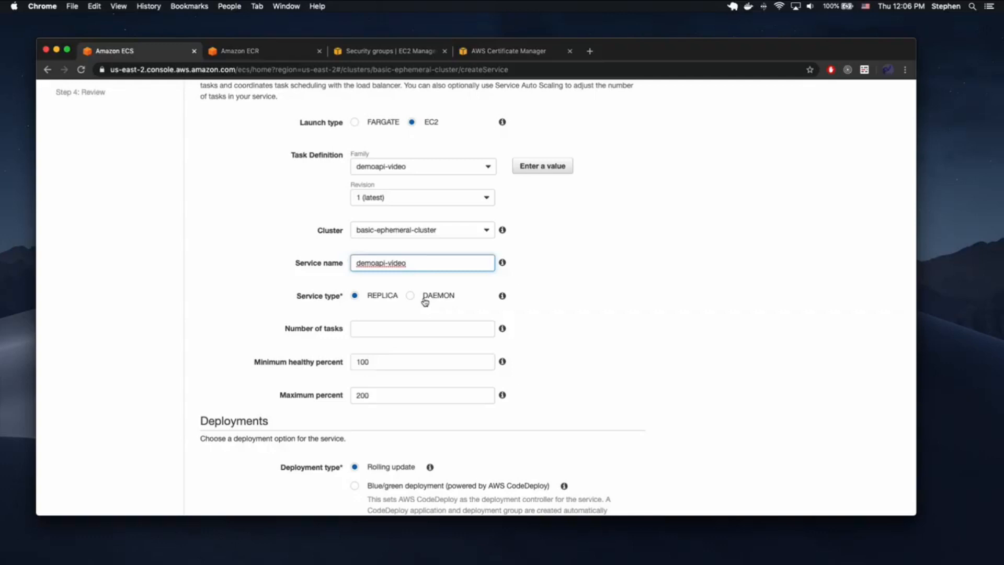
left_click(377, 326)
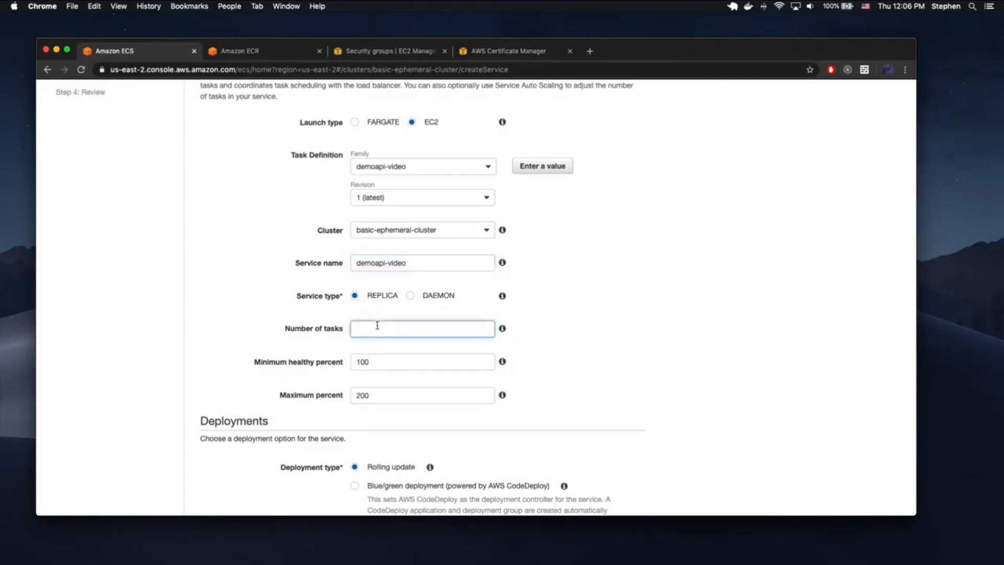
left_click(580, 331)
scroll(560, 301, "down", 3)
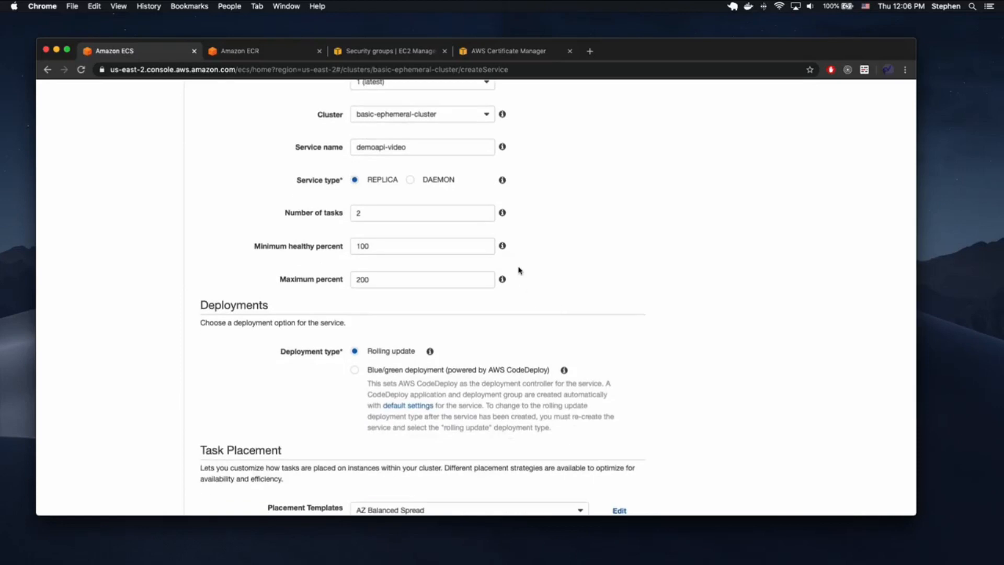
scroll(519, 273, "down", 3)
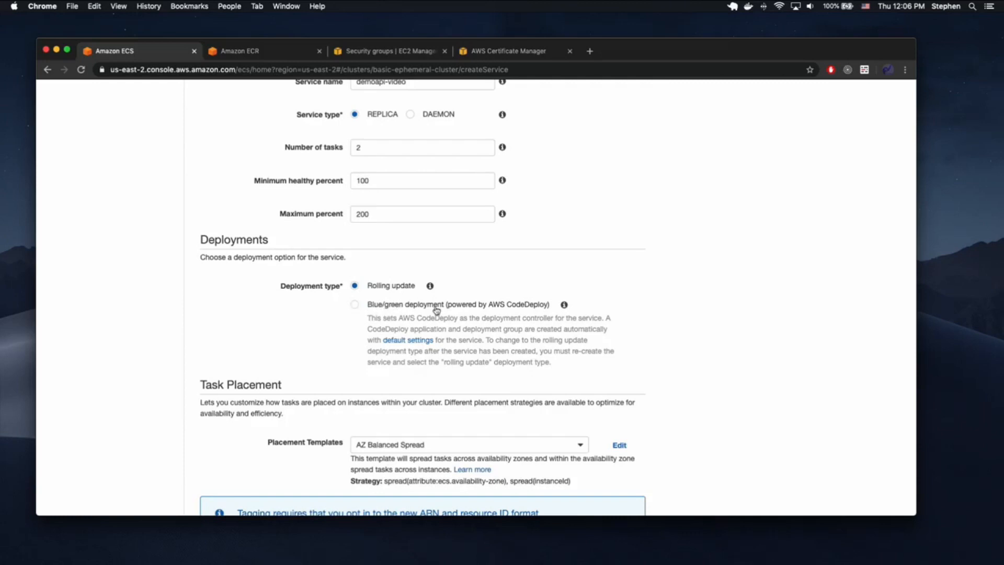
- Check imagedefinitions.json in buildspec.yml, then continue to the Configure network step
key("ctrl+Up")
left_click(650, 246)
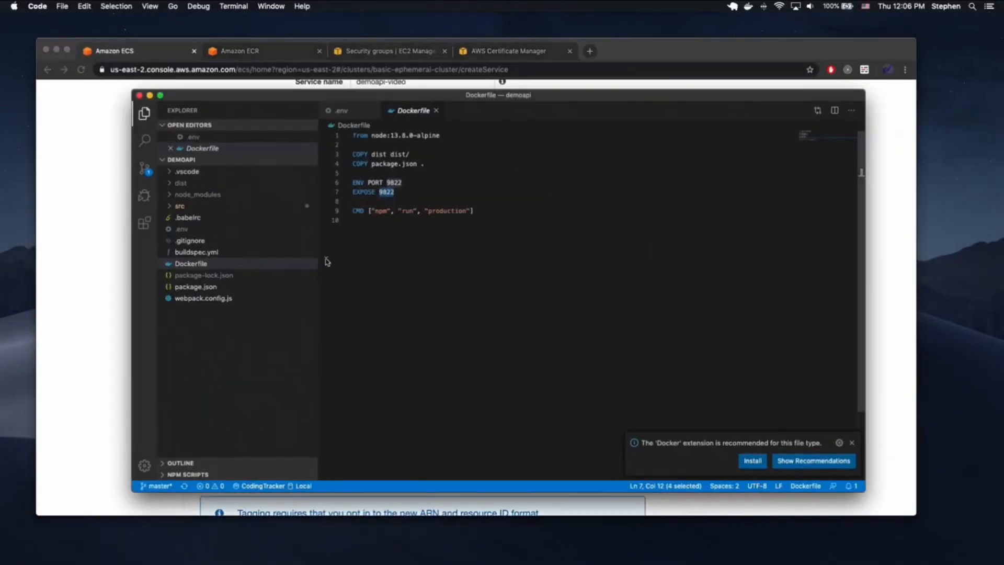
left_click(209, 253)
left_click_drag(472, 398, 387, 399)
left_click(65, 311)
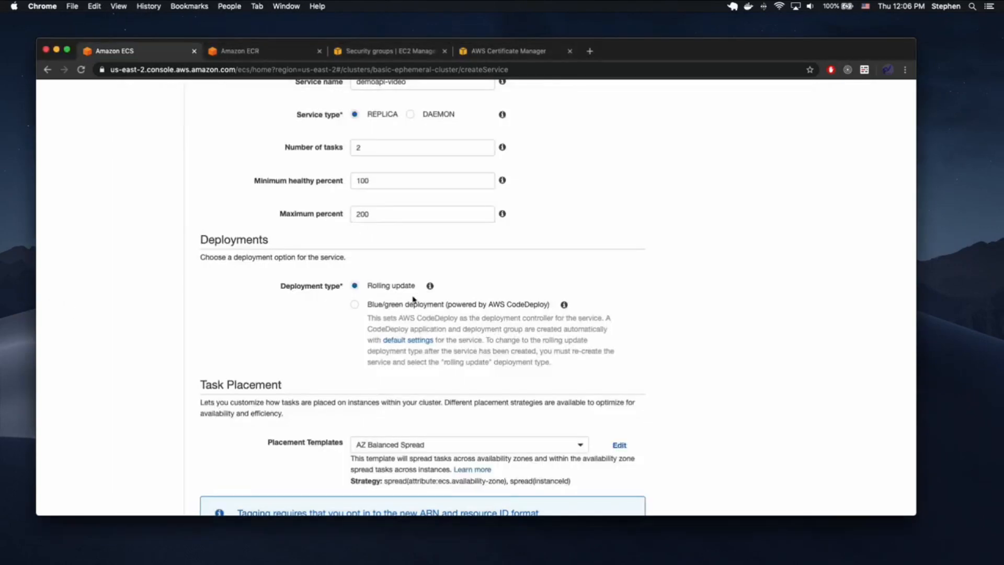
scroll(468, 284, "down", 5)
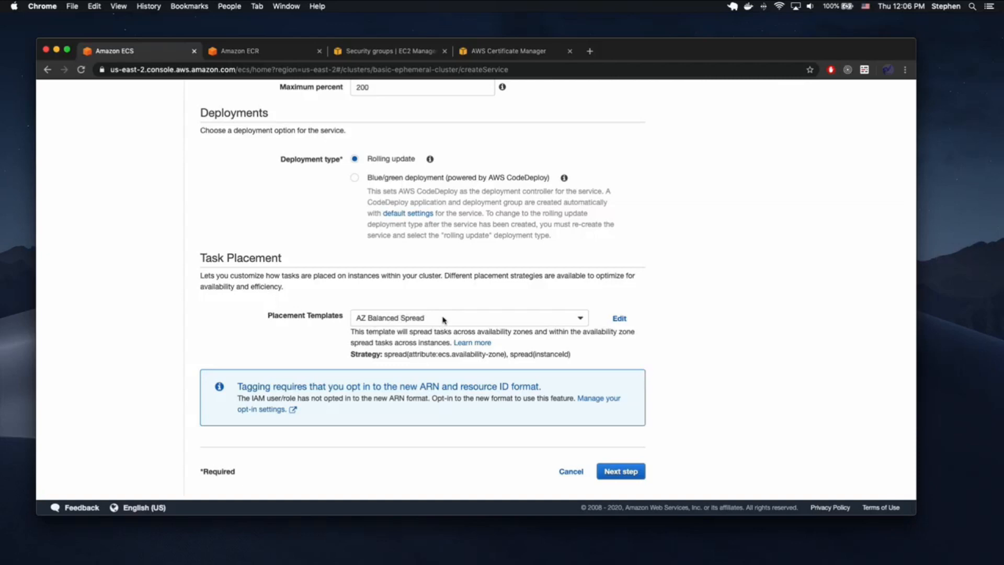
left_click(623, 472)
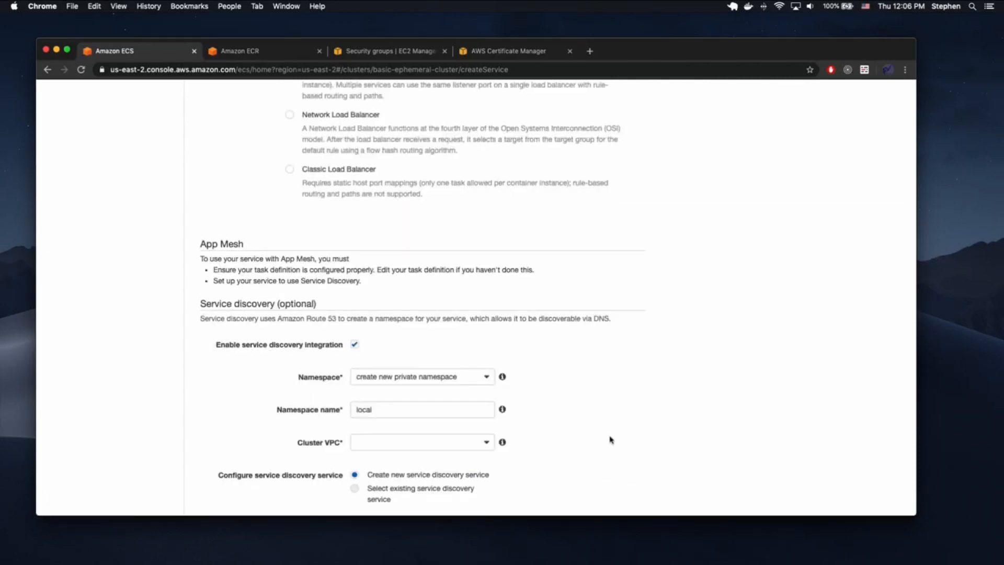
scroll(573, 371, "up", 5)
scroll(350, 272, "up", 4)
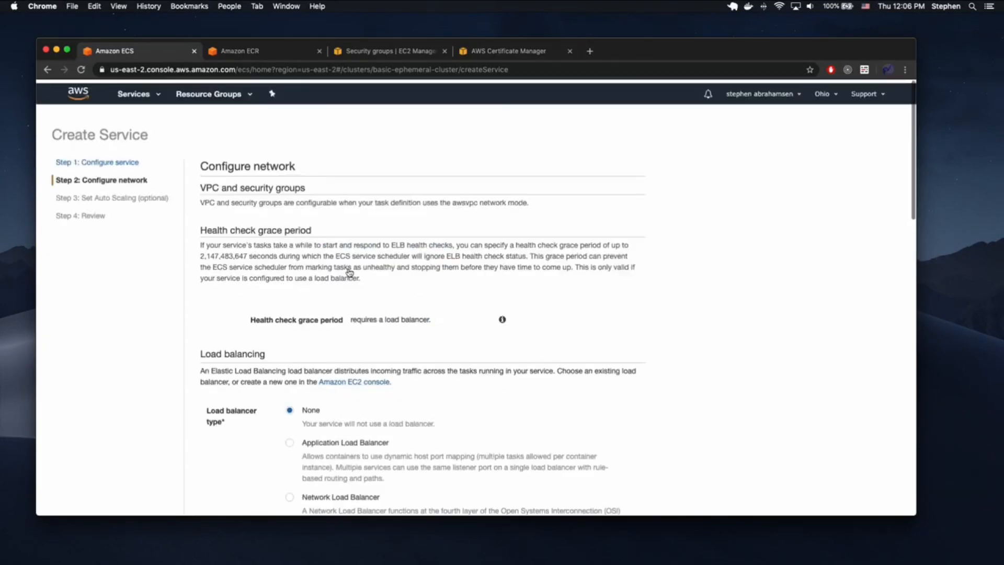
- Use Application Load Balancer demoapi-balancer for container demoapi-video on port 9822
scroll(349, 272, "down", 2)
left_click(289, 339)
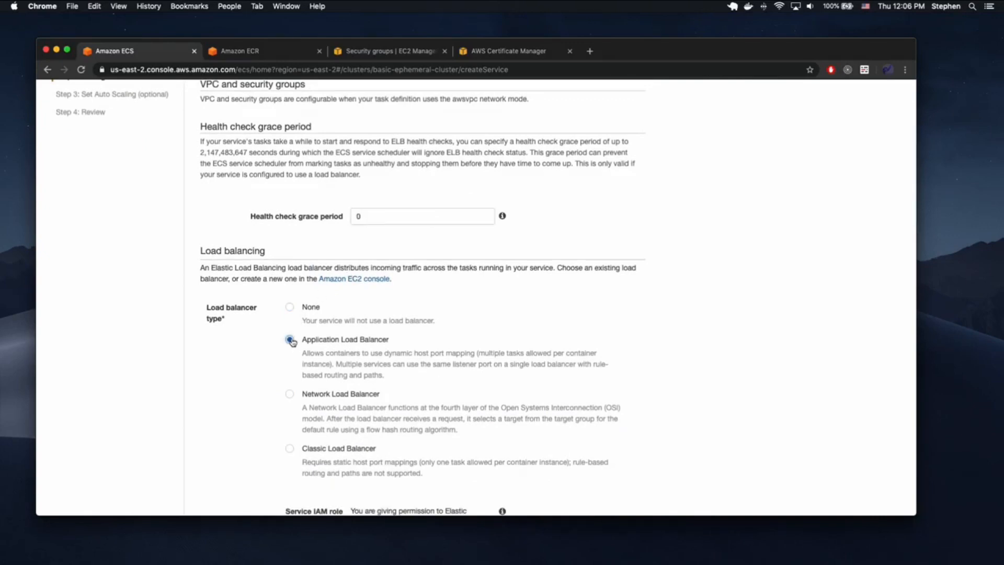
scroll(481, 293, "down", 3)
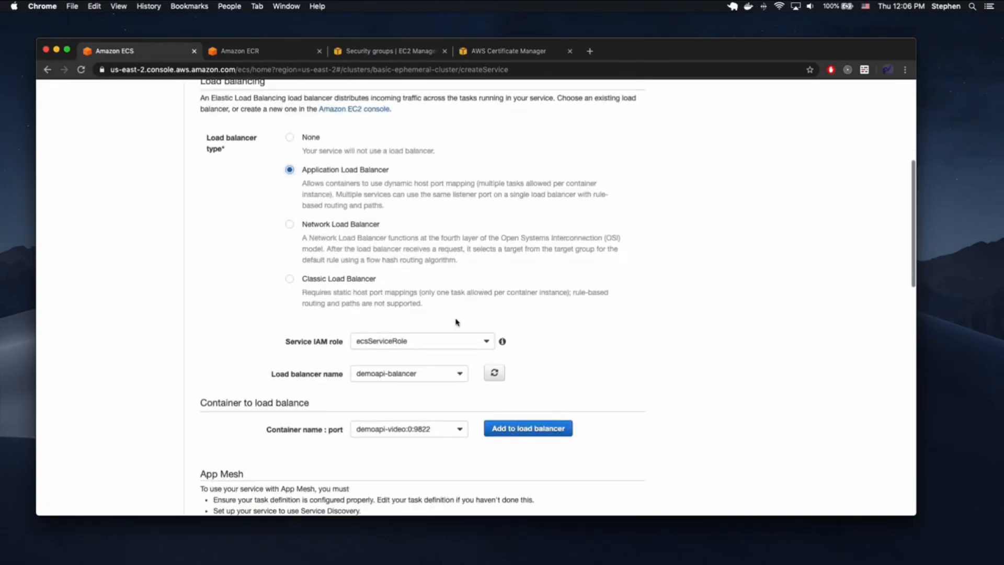
left_click(422, 374)
left_click(399, 390)
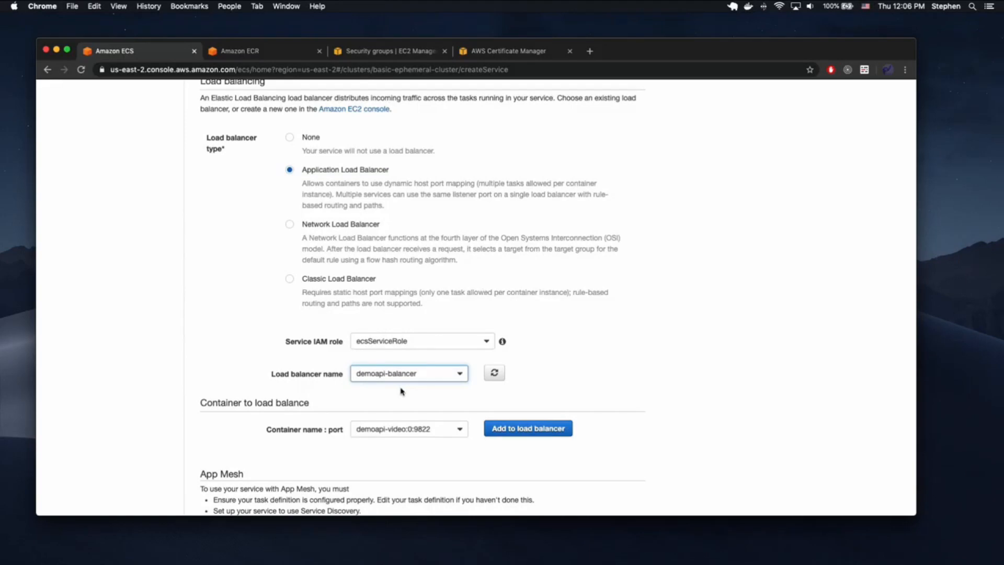
scroll(426, 375, "down", 1)
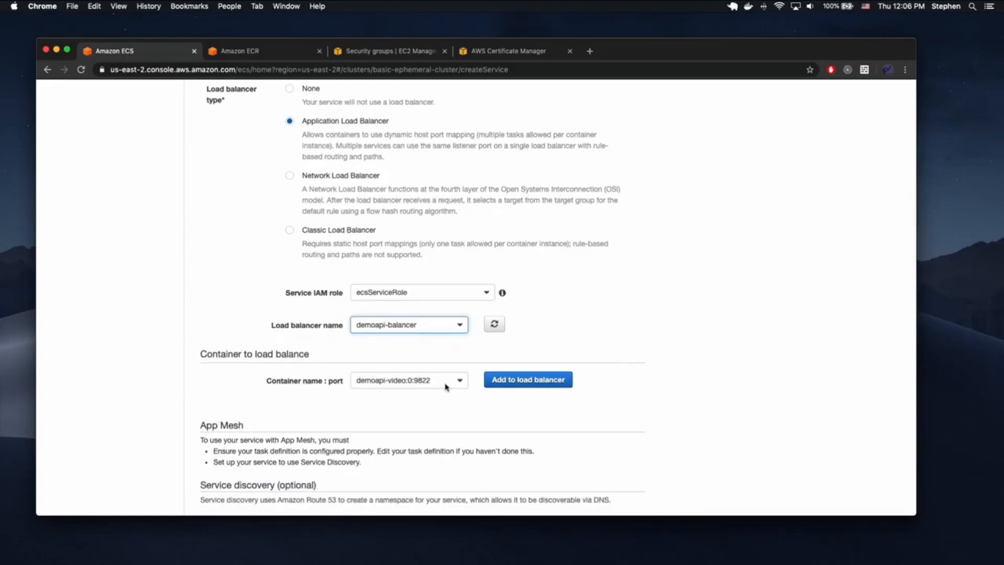
left_click(524, 380)
scroll(439, 361, "down", 3)
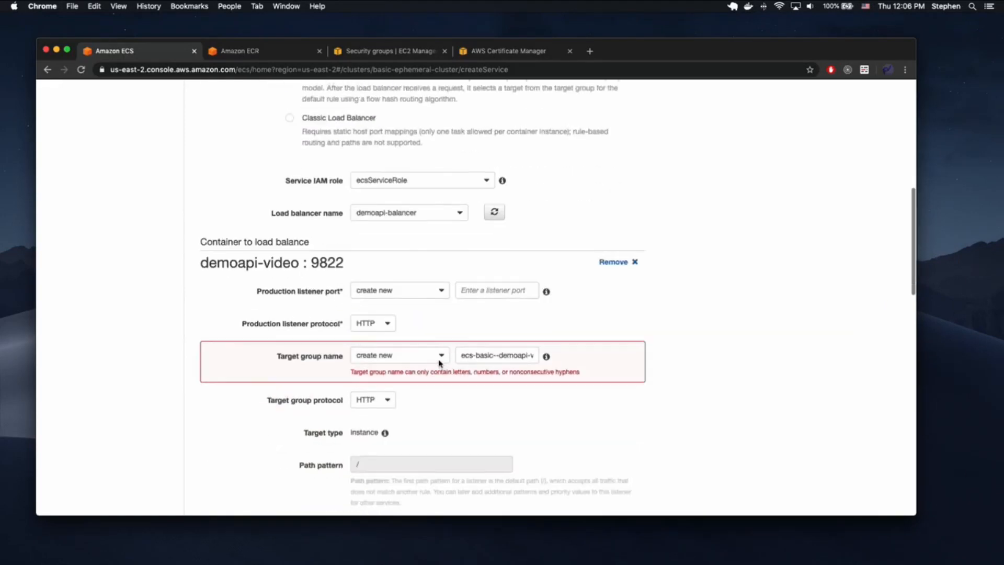
- Set the production listener to 80:HTTP with the existing demoapi-video target group
left_click(407, 282)
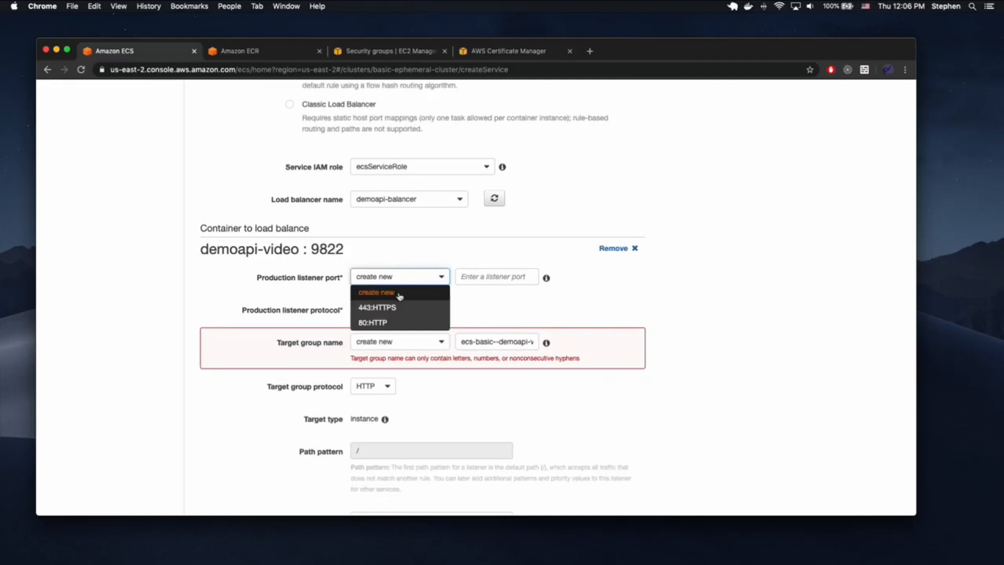
left_click(386, 321)
left_click(393, 345)
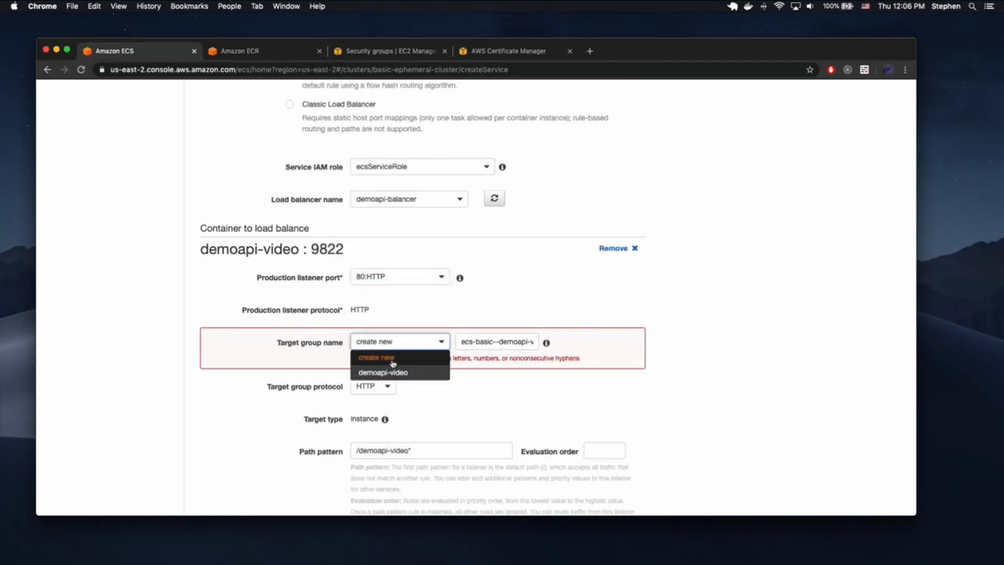
left_click(390, 372)
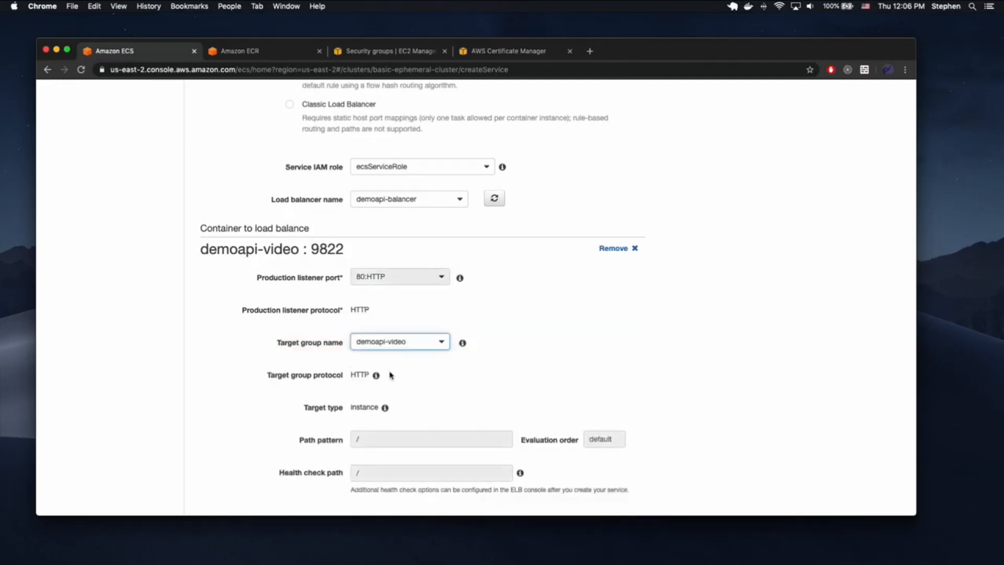
- Disable service discovery integration and skip auto scaling to reach the Review step
scroll(491, 359, "down", 3)
scroll(524, 340, "down", 5)
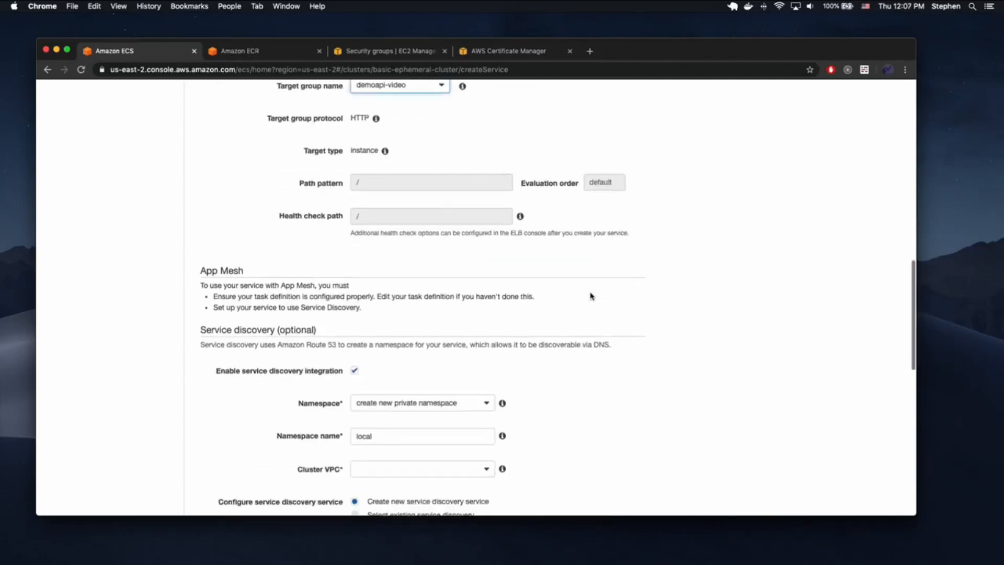
scroll(591, 296, "down", 5)
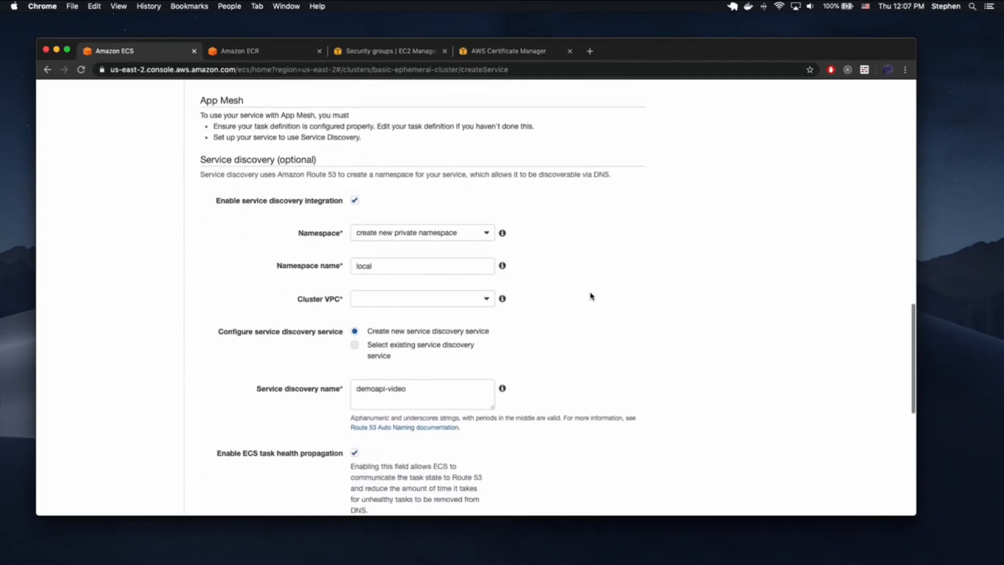
left_click(354, 201)
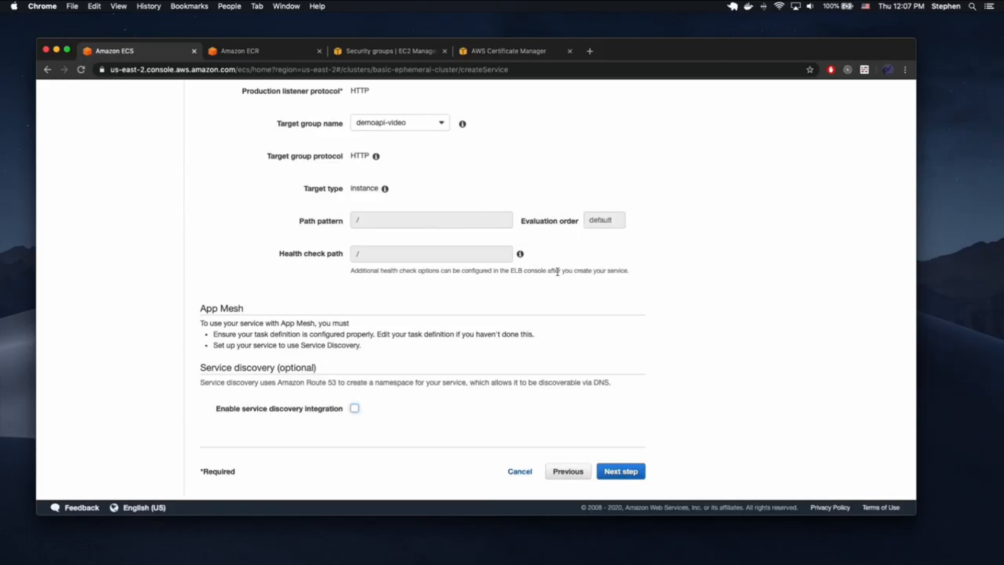
left_click(612, 470)
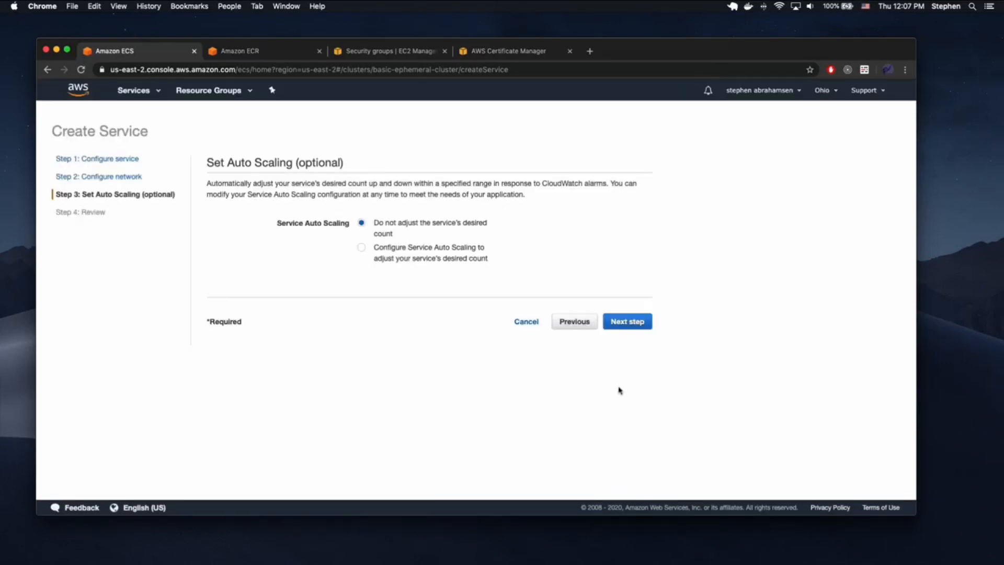
left_click(625, 325)
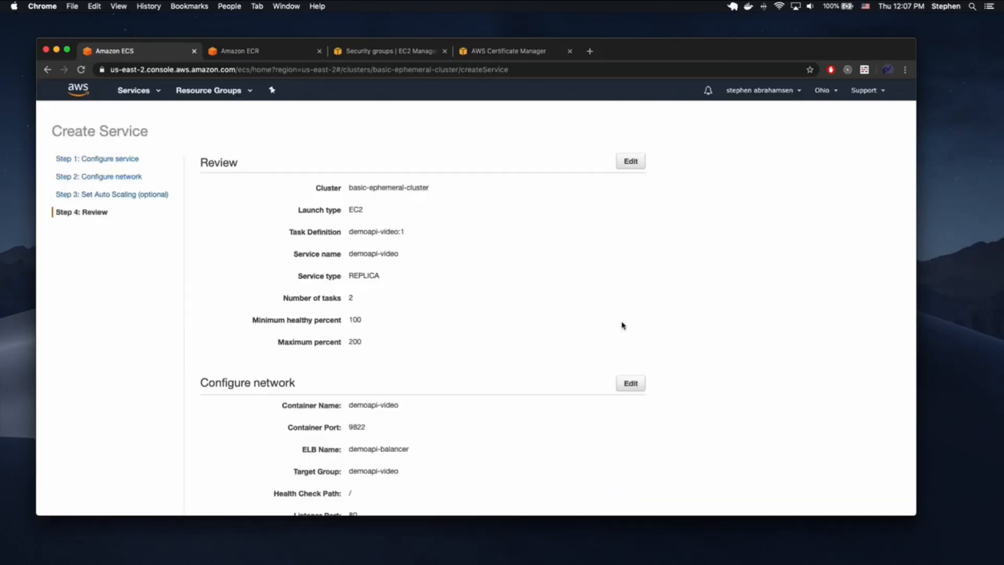
scroll(623, 325, "down", 5)
- Create the demoapi-video service and inspect its target group's health check settings
left_click(618, 473)
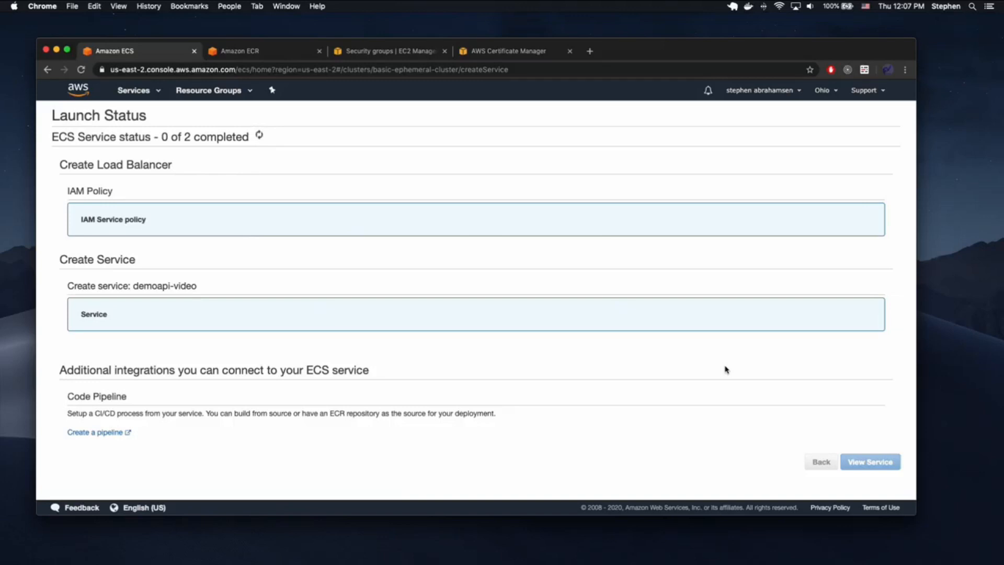
left_click(869, 487)
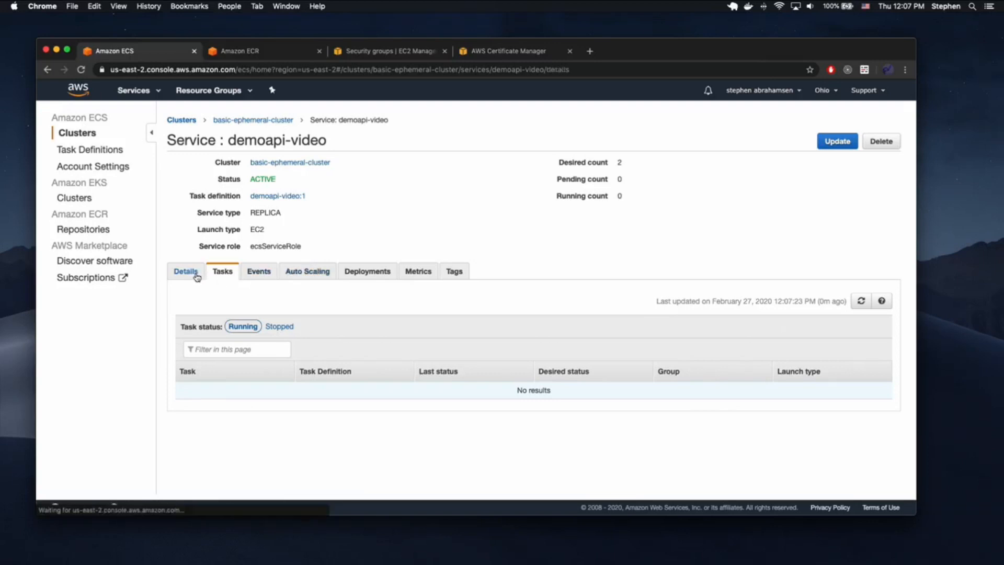
left_click(194, 272)
left_click(224, 337)
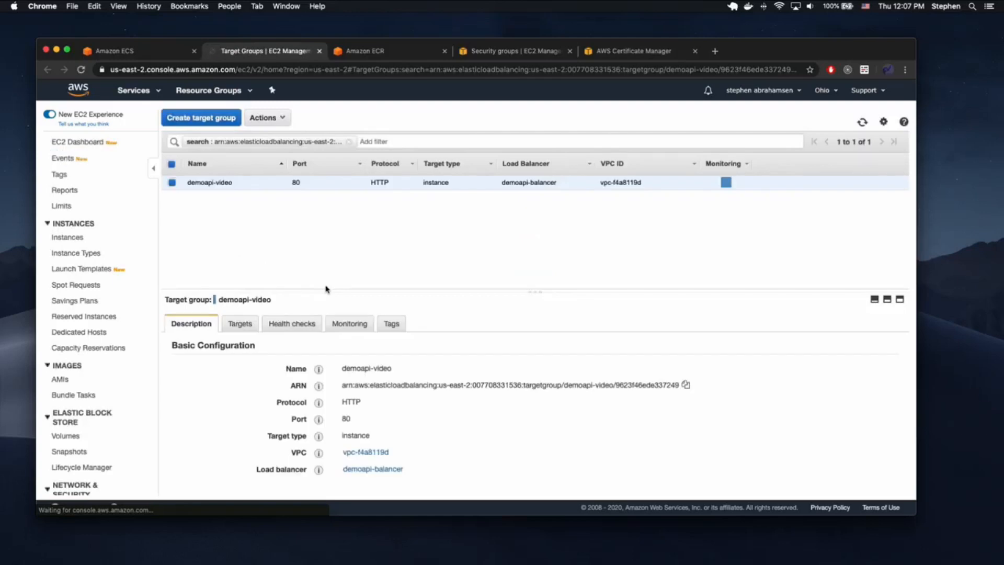
left_click(287, 325)
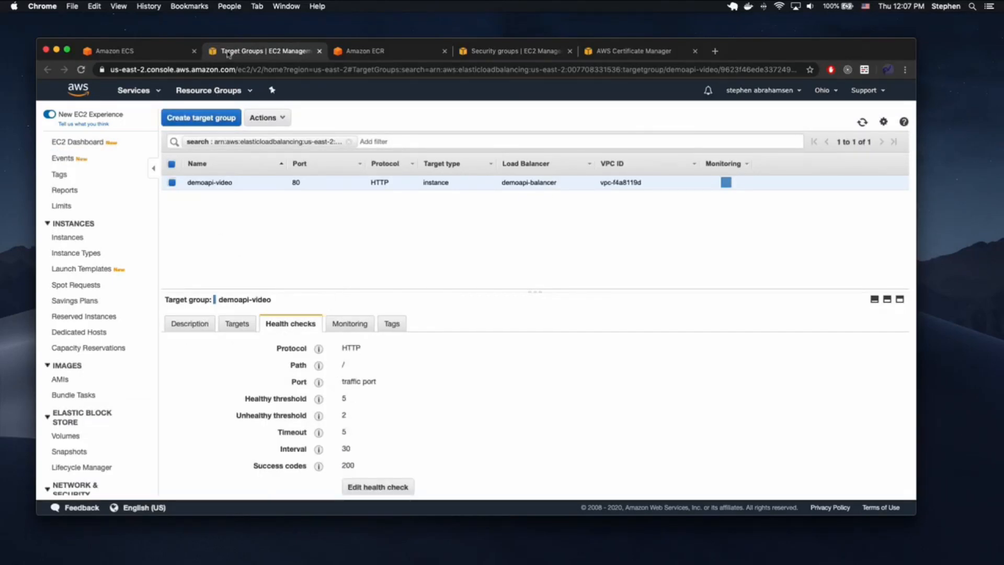
left_click(320, 50)
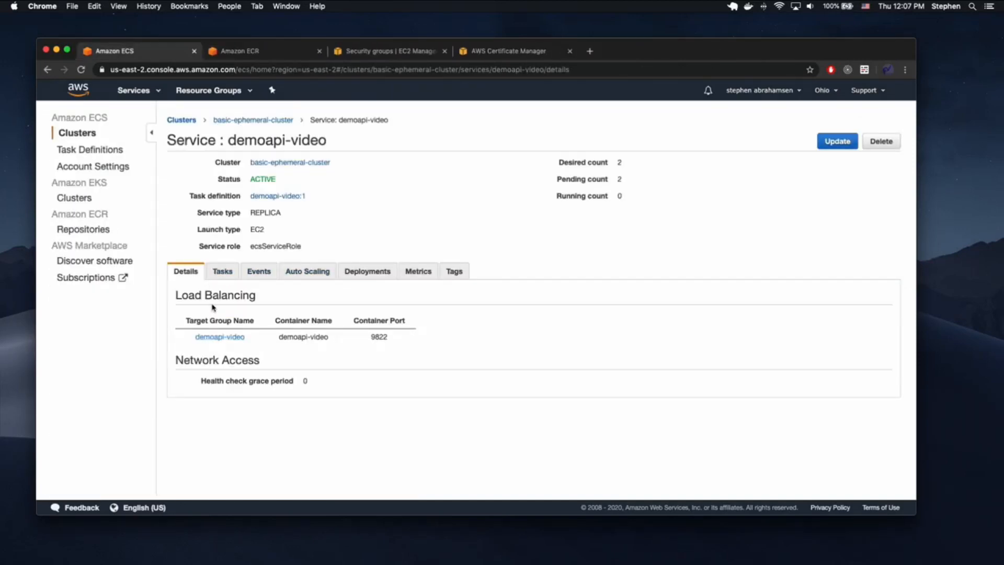
- Review the service's deployments, tasks and events showing 2 registered targets
left_click(240, 121)
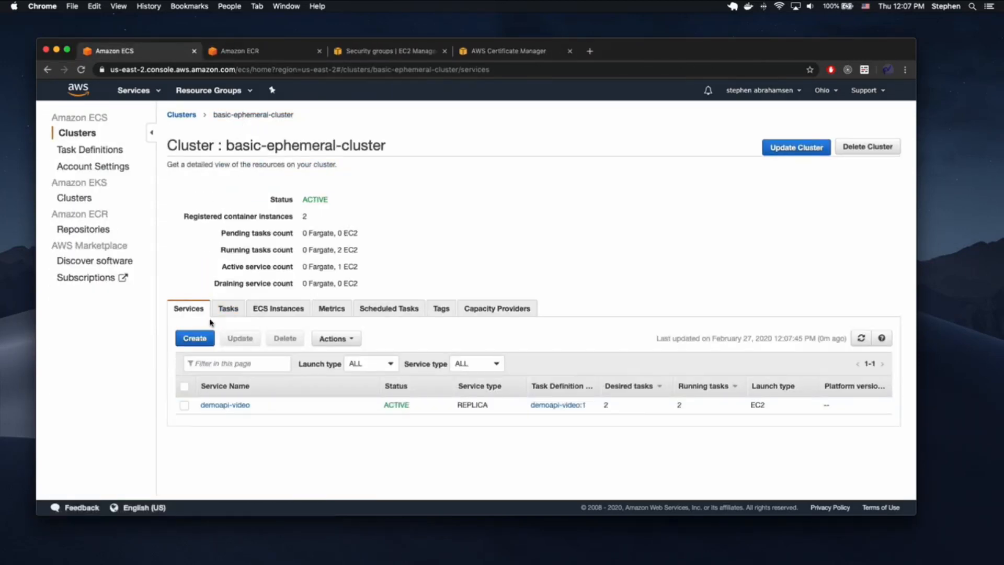
left_click(226, 406)
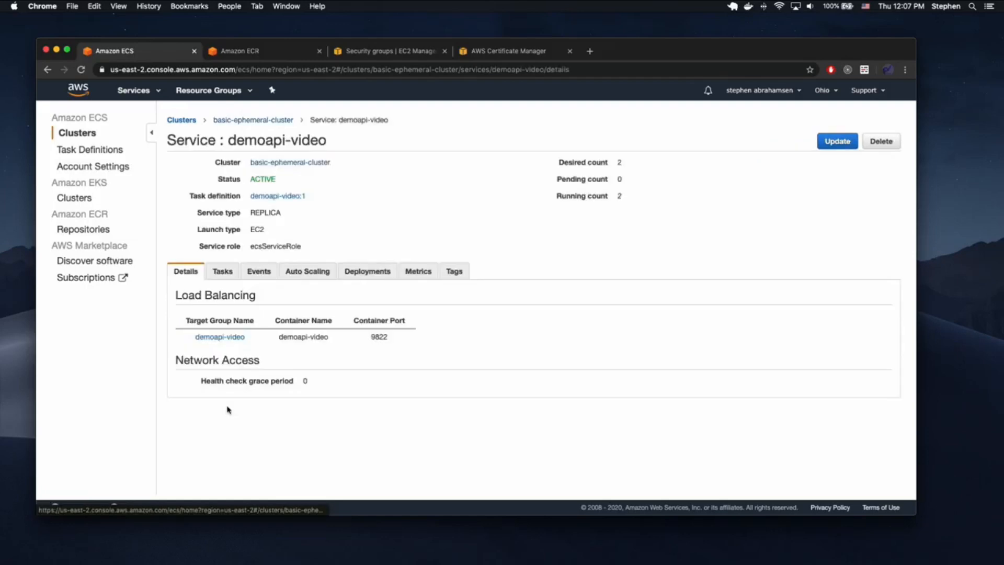
left_click(376, 272)
scroll(436, 409, "down", 2)
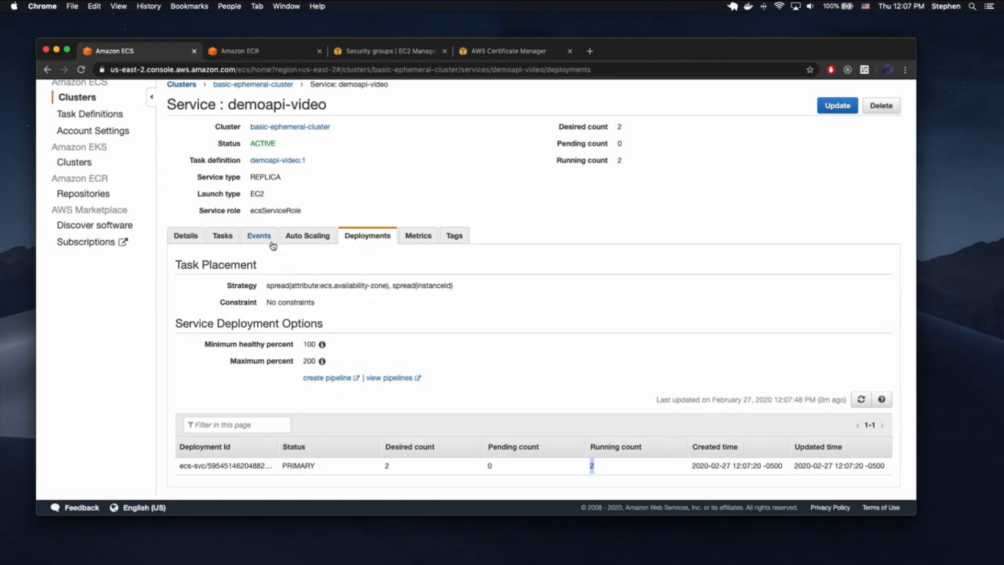
left_click(229, 238)
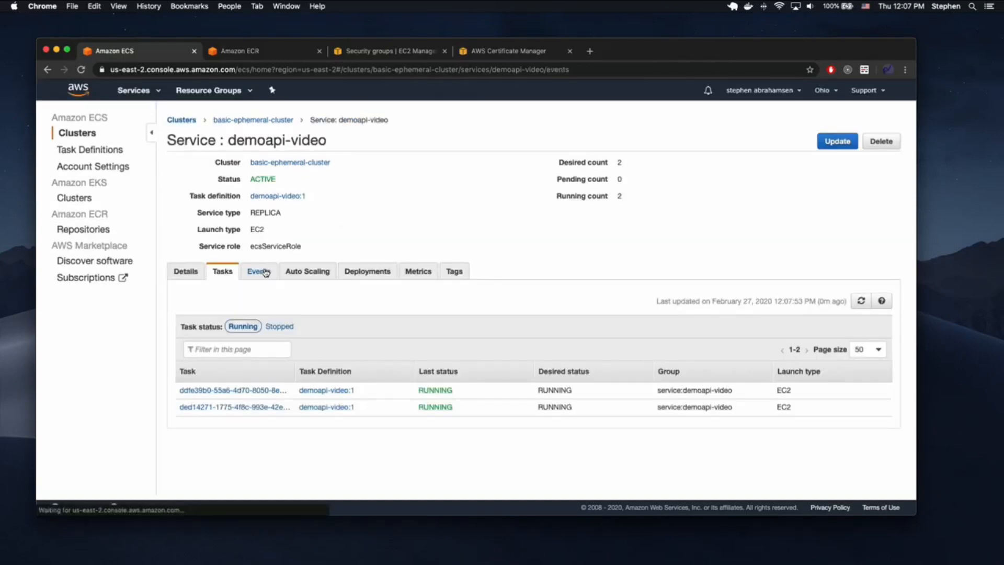
left_click(259, 271)
left_click_drag(545, 369, 606, 369)
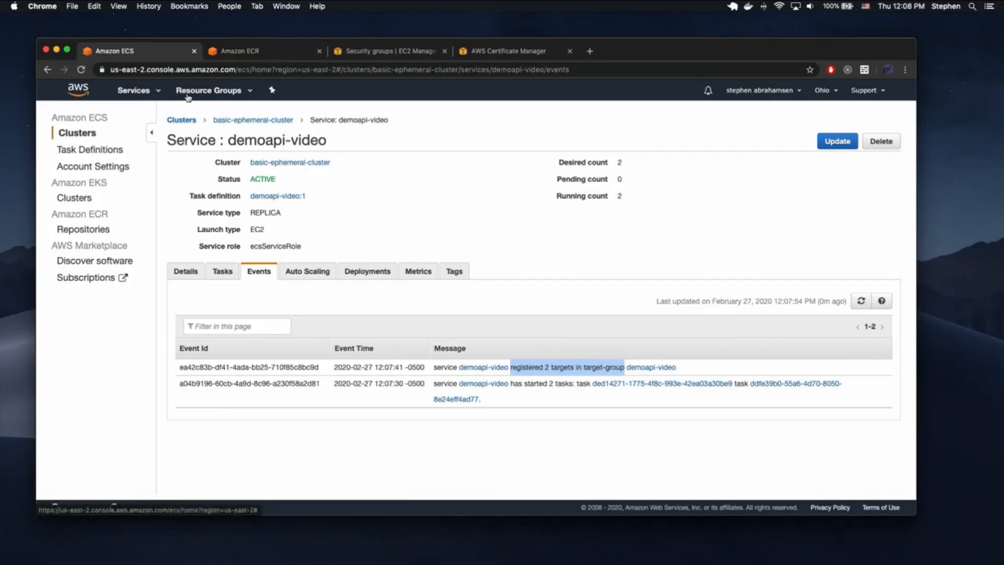
- Copy the load balancer's DNS name in EC2 and load it in a new browser tab
left_click(140, 90)
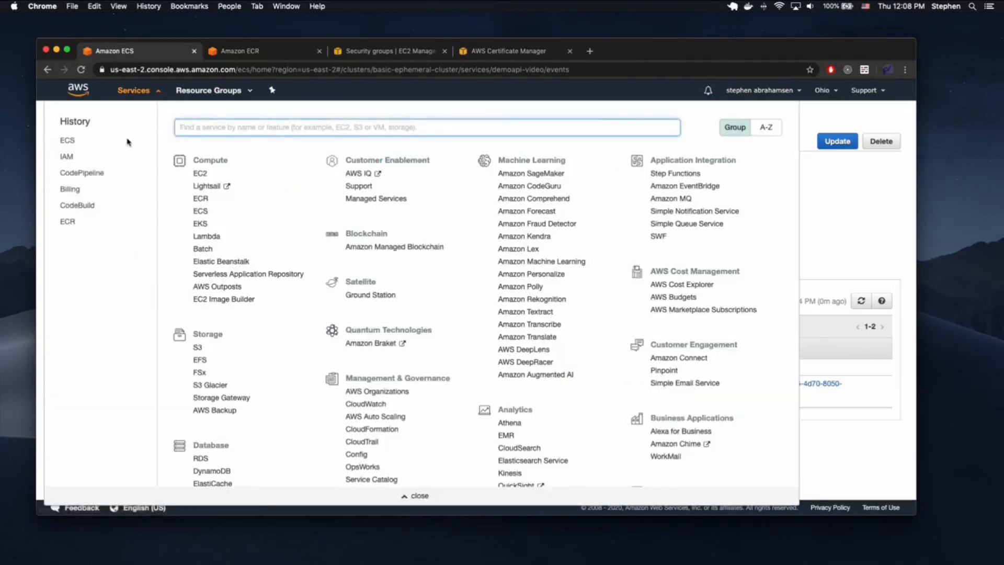
type("ec2")
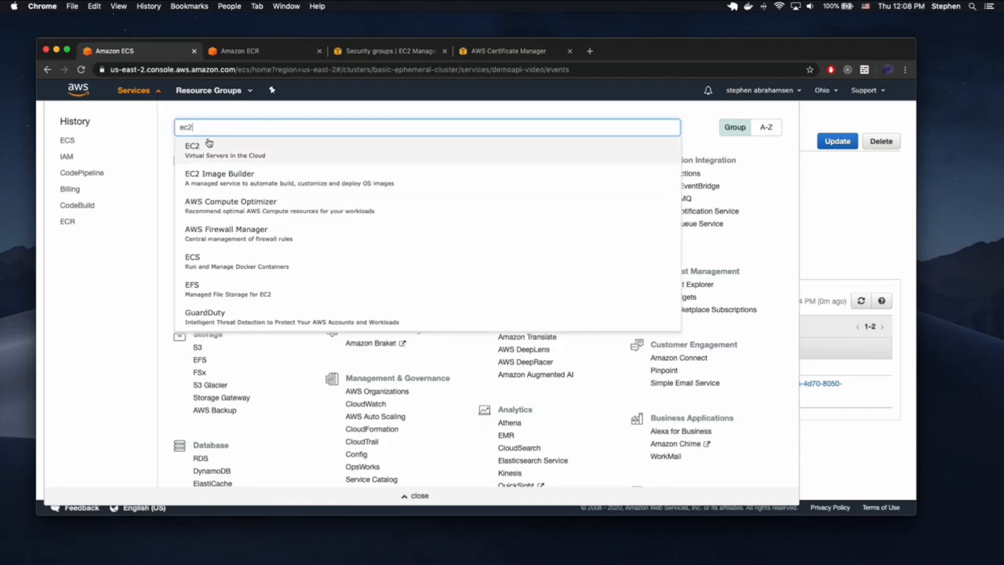
left_click(207, 153)
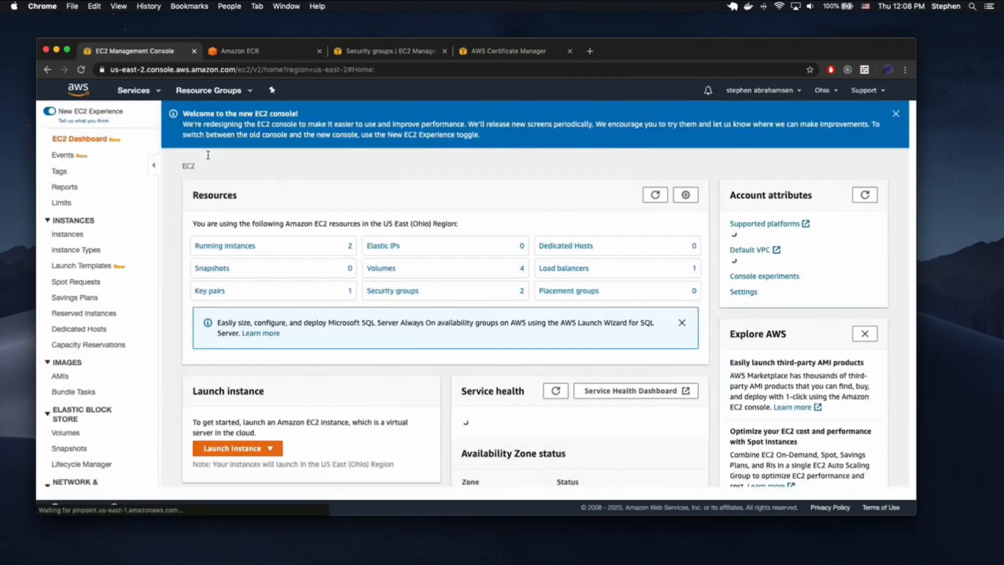
scroll(96, 412, "down", 4)
left_click(79, 418)
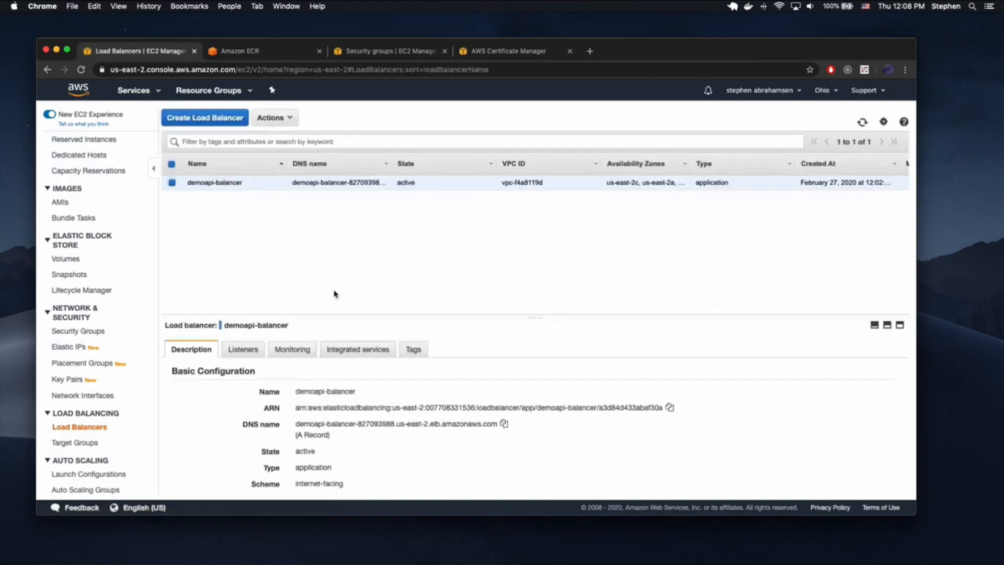
left_click(503, 423)
left_click(590, 51)
key("super+v")
key("Return")
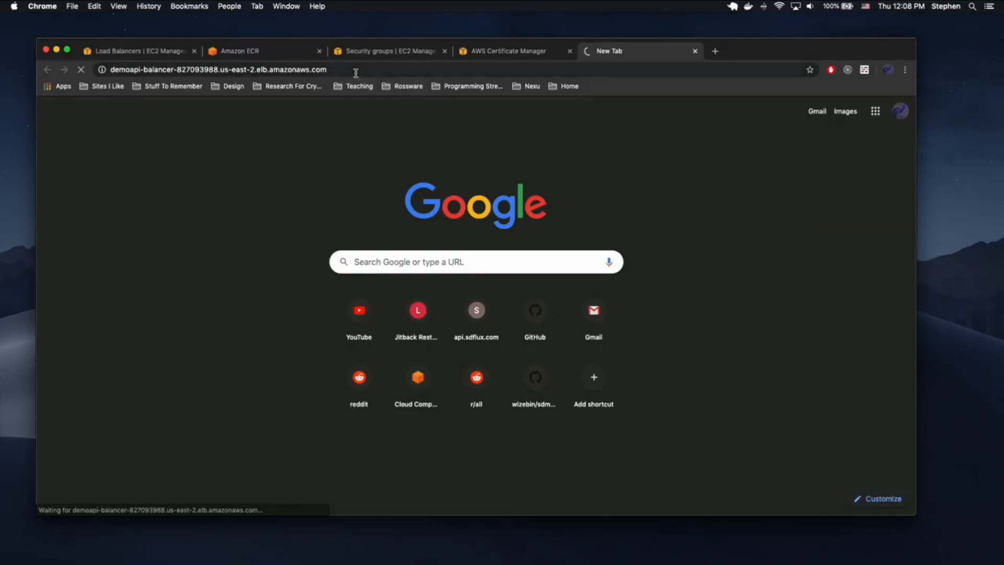
- Compare the security group, ECR repositories and timed-out load balancer tabs against the load balancer details
left_click(413, 52)
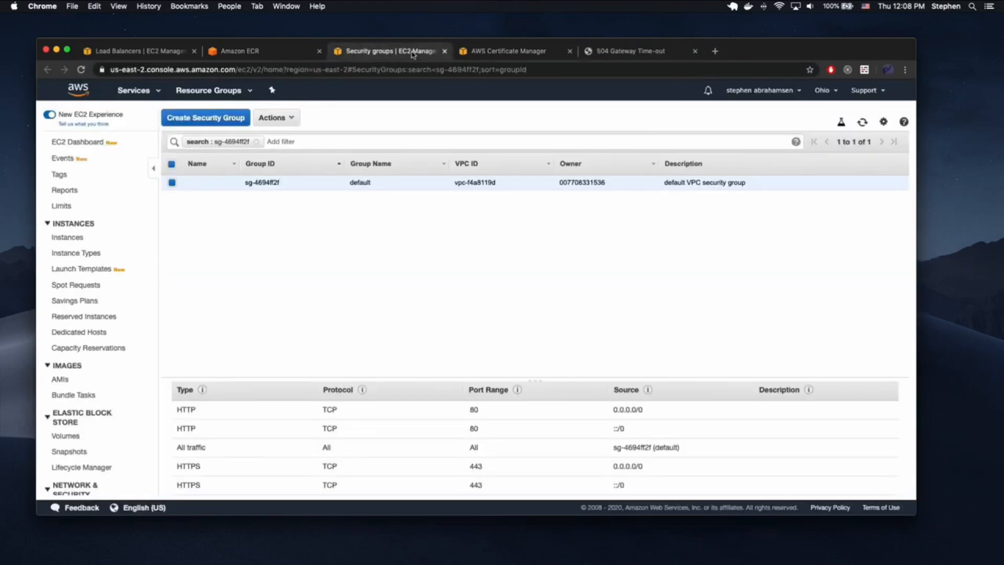
left_click(599, 52)
left_click(283, 54)
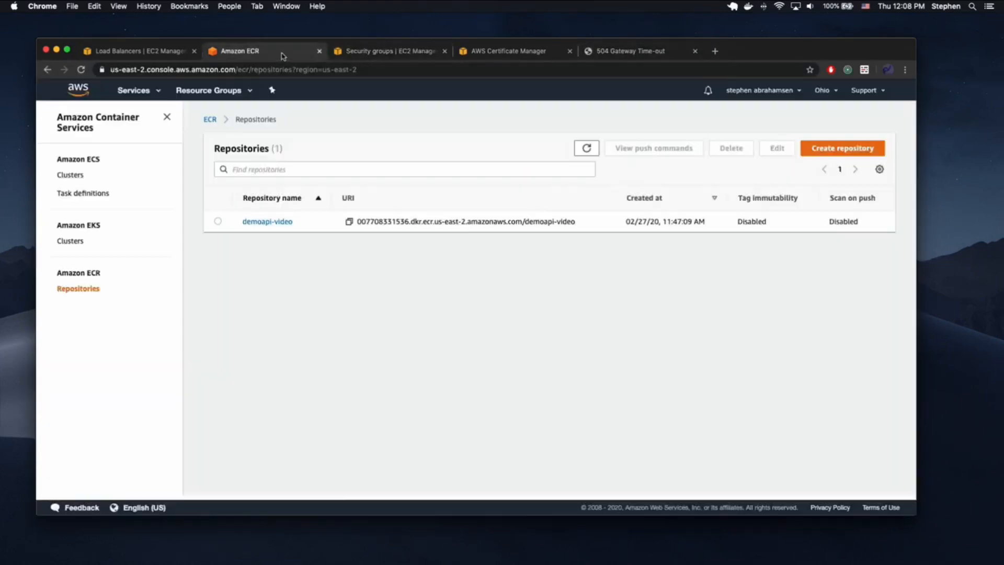
left_click(159, 56)
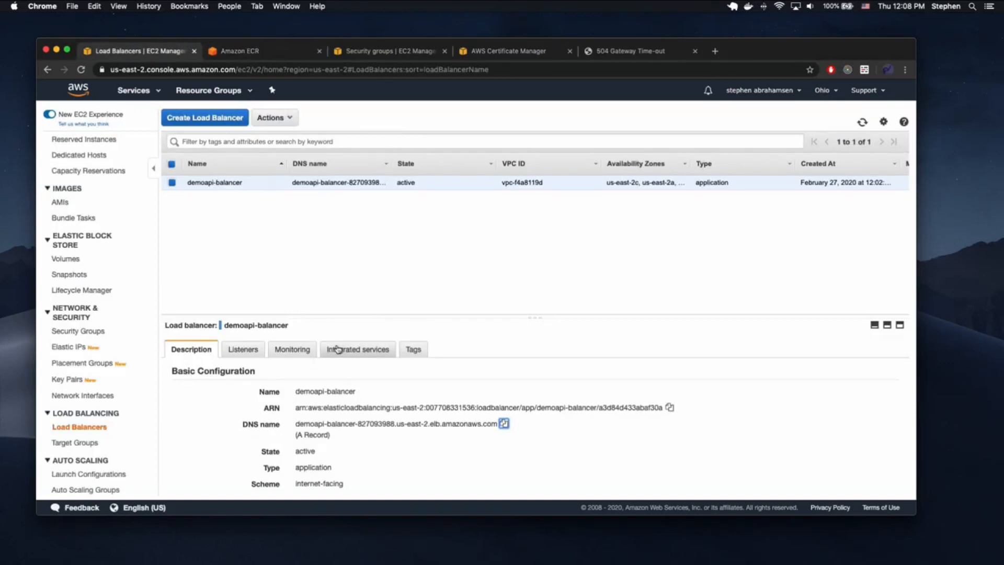
left_click(226, 52)
left_click(159, 52)
scroll(309, 416, "down", 2)
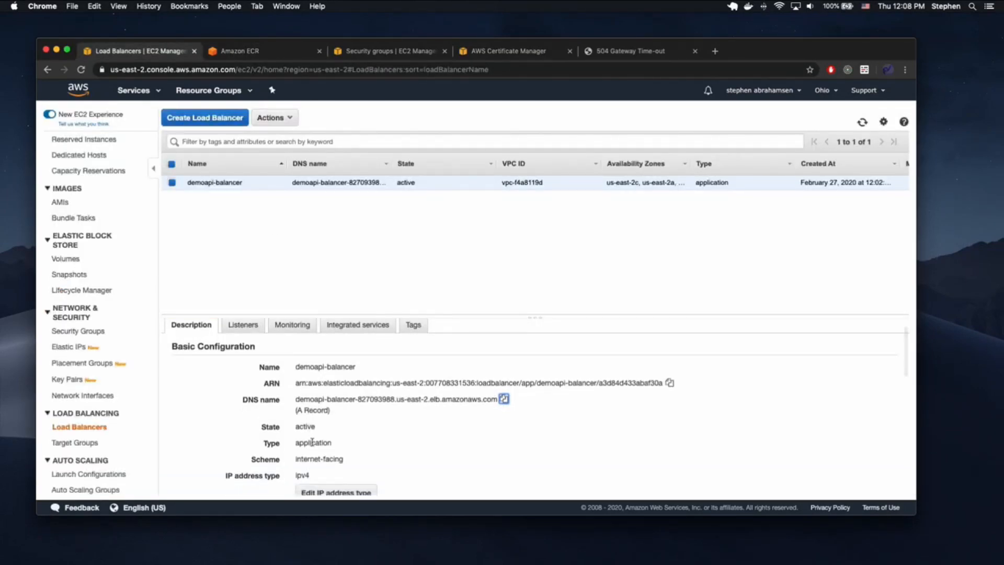
scroll(314, 413, "up", 2)
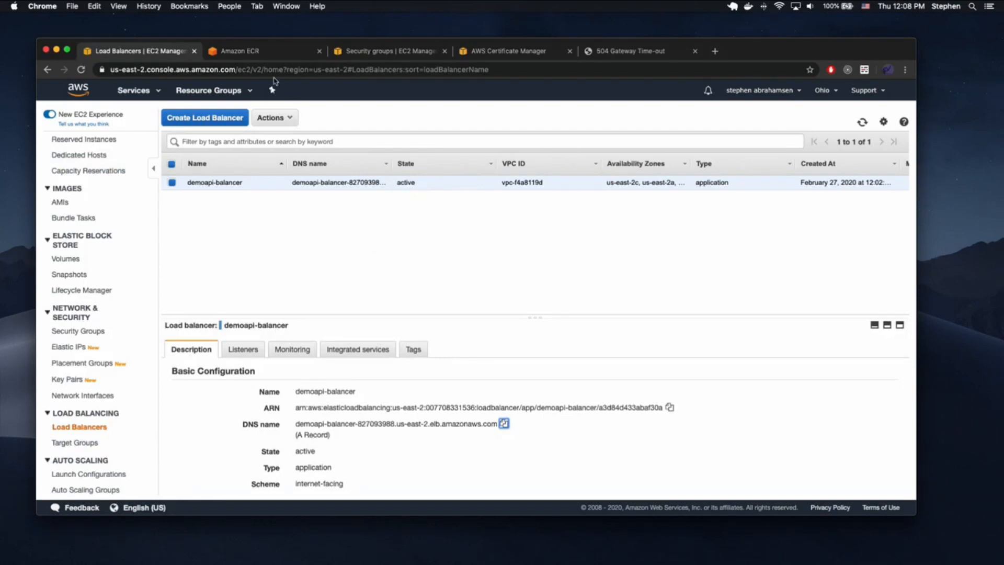
- Go to the demoapi-video service in basic-ephemeral-cluster and review its event log
left_click(151, 91)
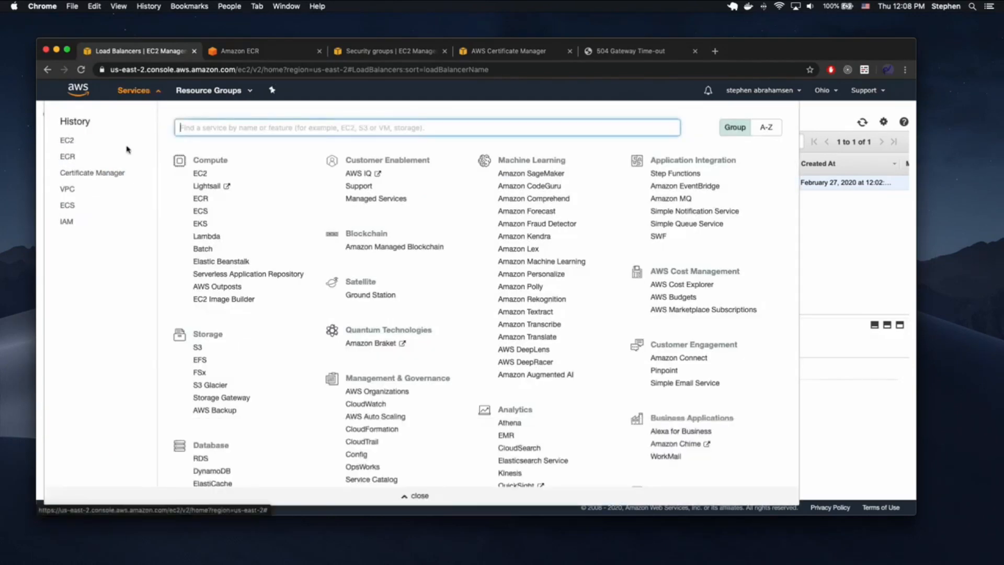
left_click(69, 205)
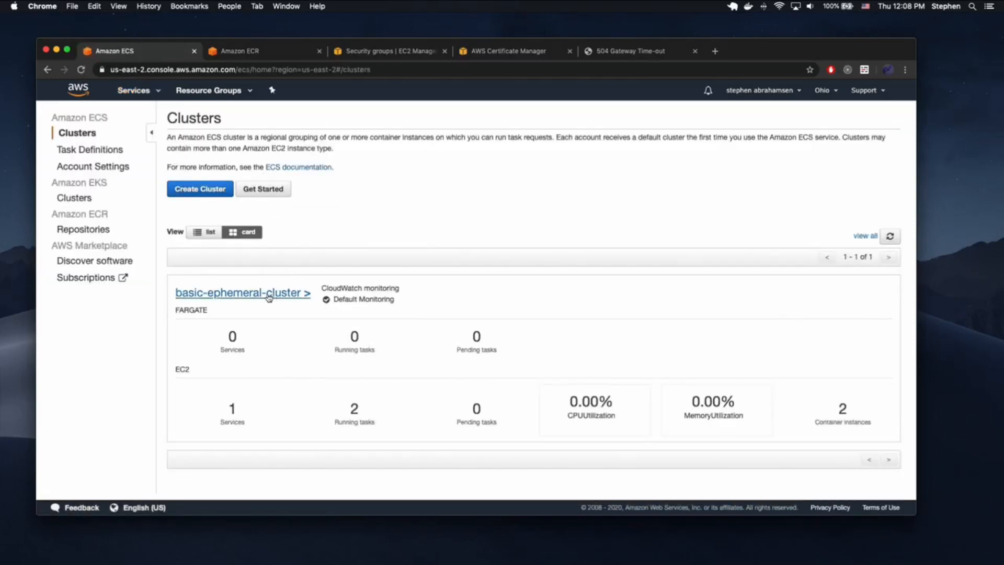
left_click(271, 296)
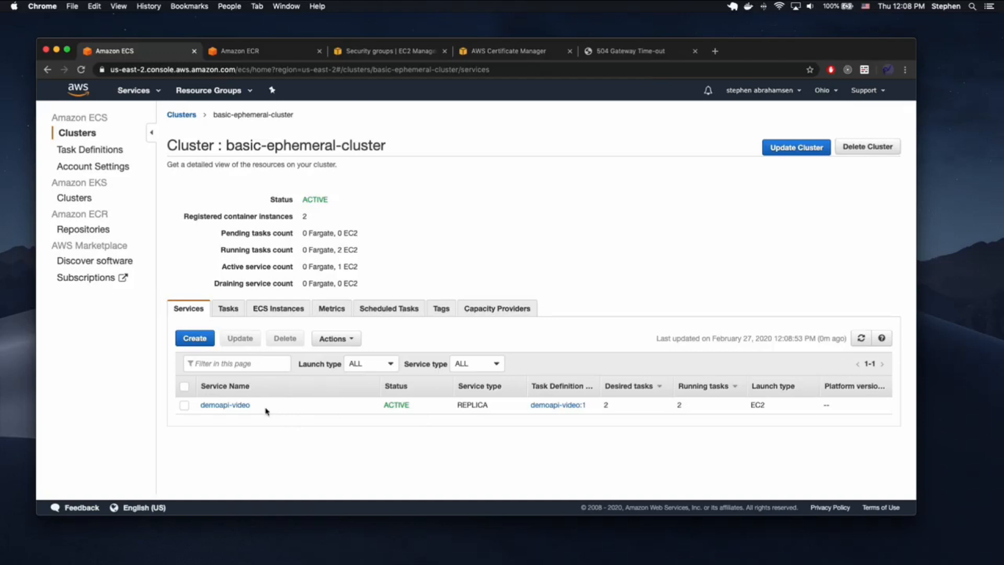
left_click(234, 405)
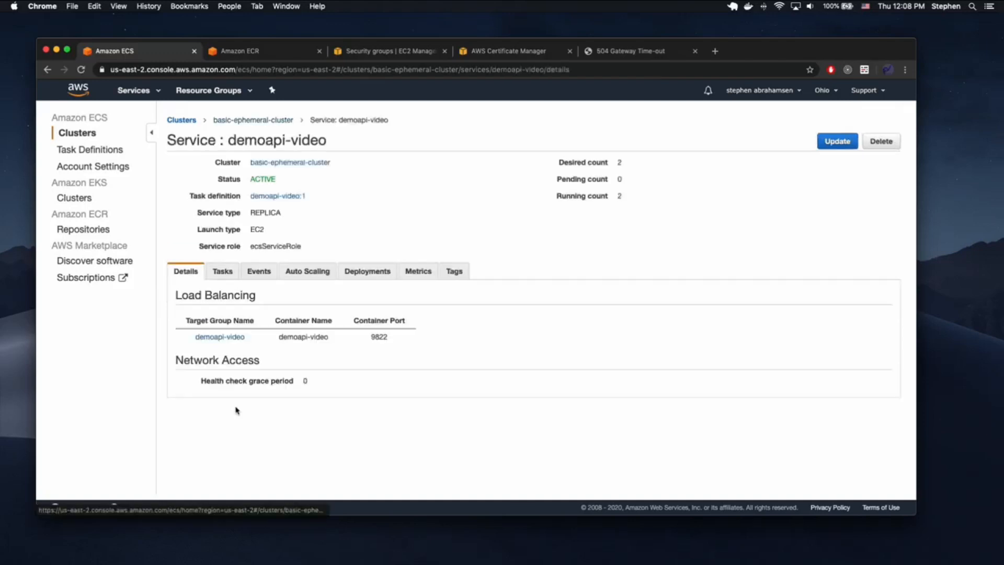
left_click(259, 271)
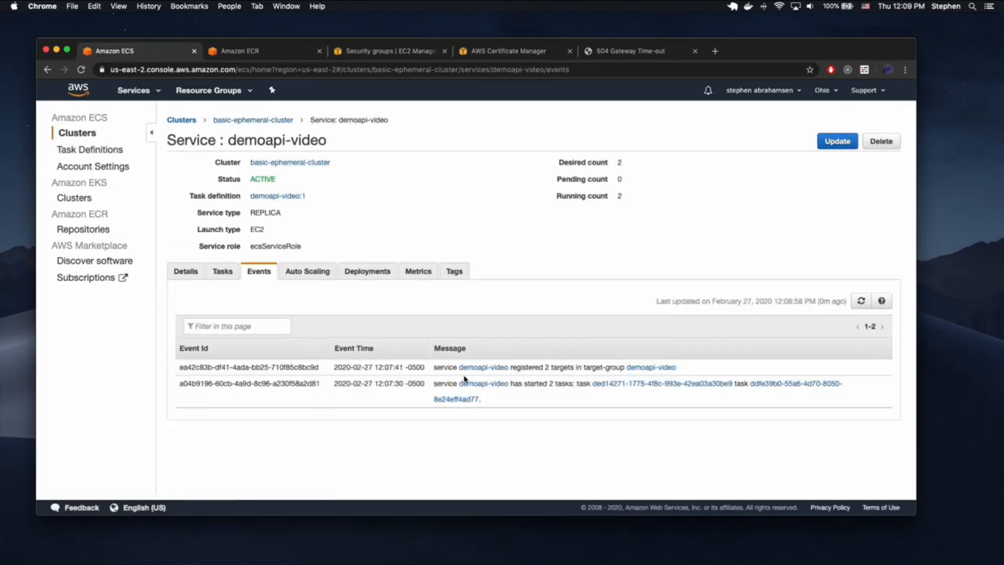
left_click(187, 271)
left_click(351, 271)
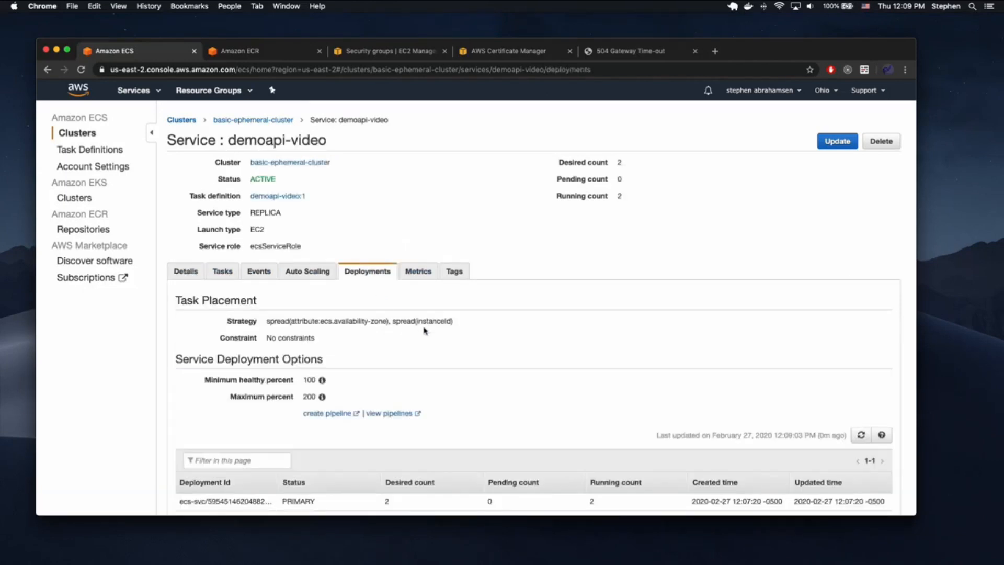
scroll(438, 483, "down", 1)
left_click(258, 245)
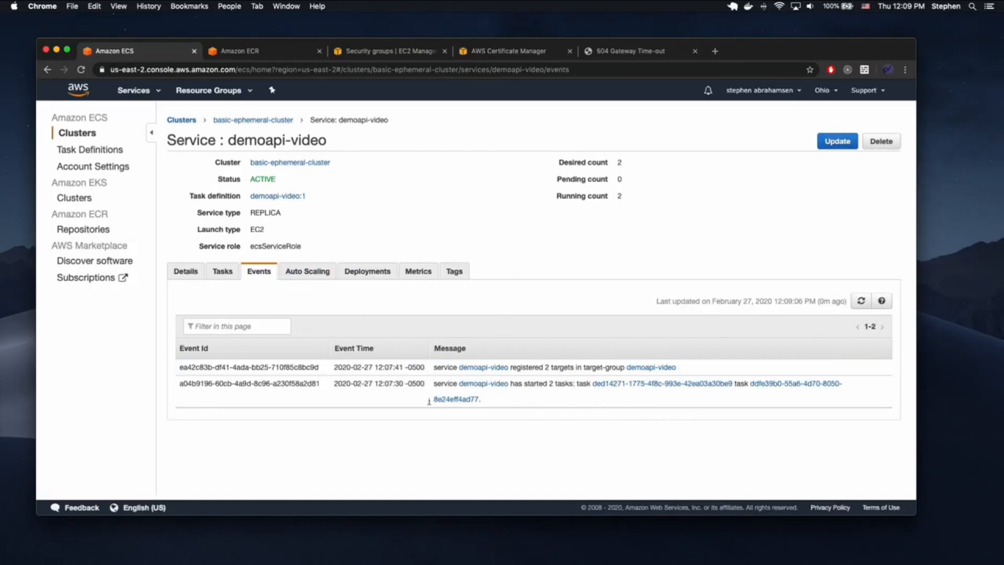
- Reload the timed-out load balancer address, then return to the demoapi-video service events
left_click(611, 50)
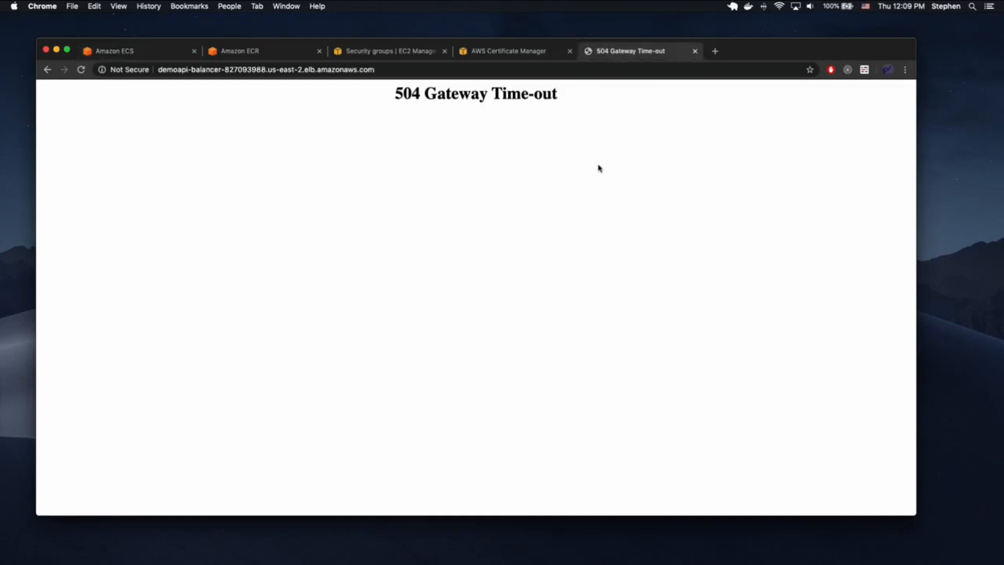
key("super+r")
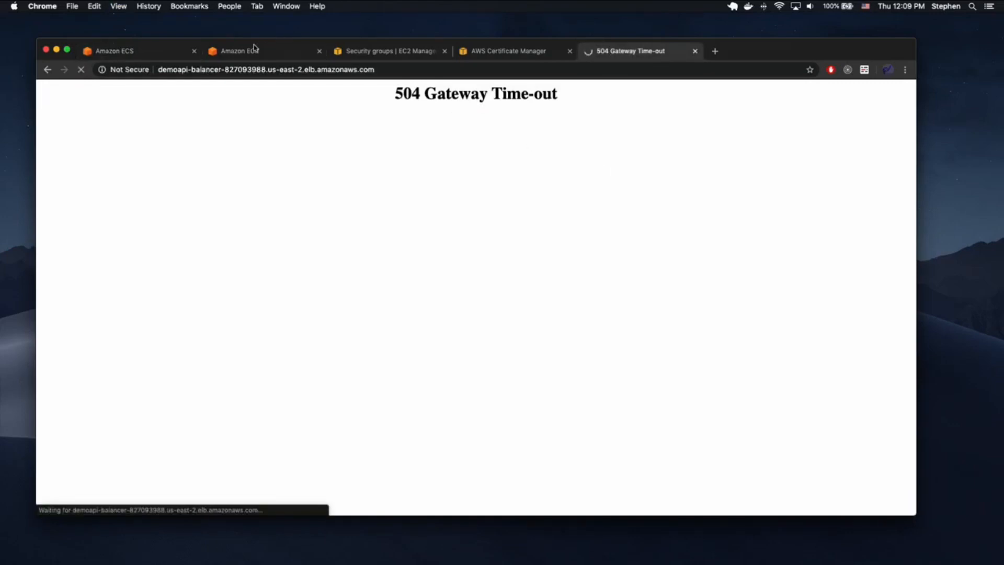
left_click(222, 52)
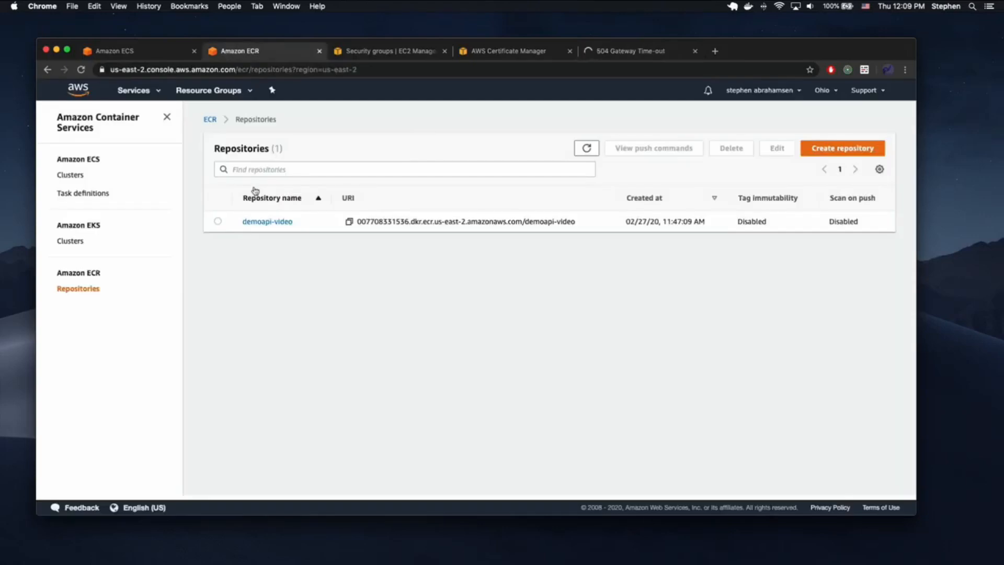
left_click(139, 52)
- Open task ddfe39b0's container external address 52.14.227.74:32768 in a new tab
left_click(224, 271)
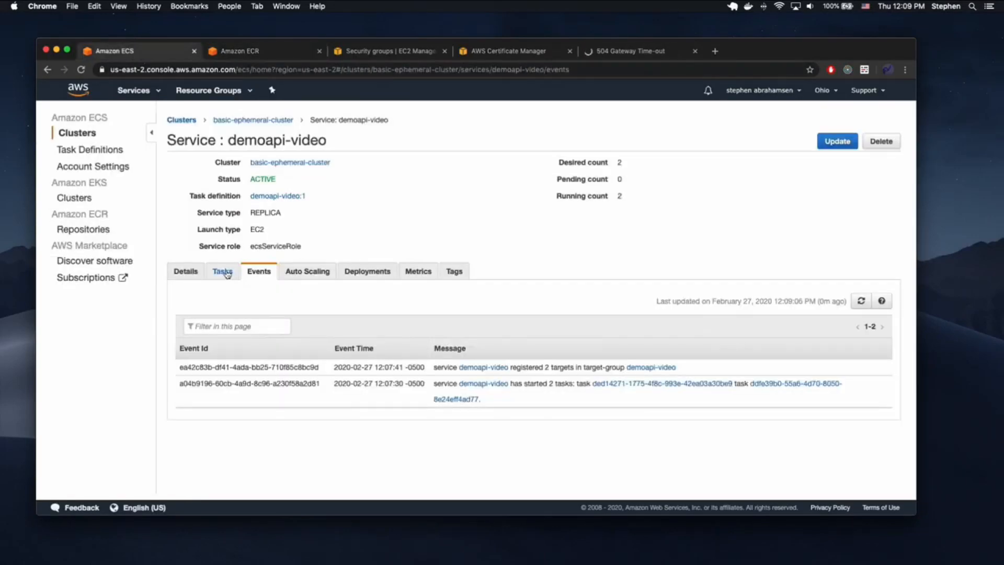
left_click(273, 391)
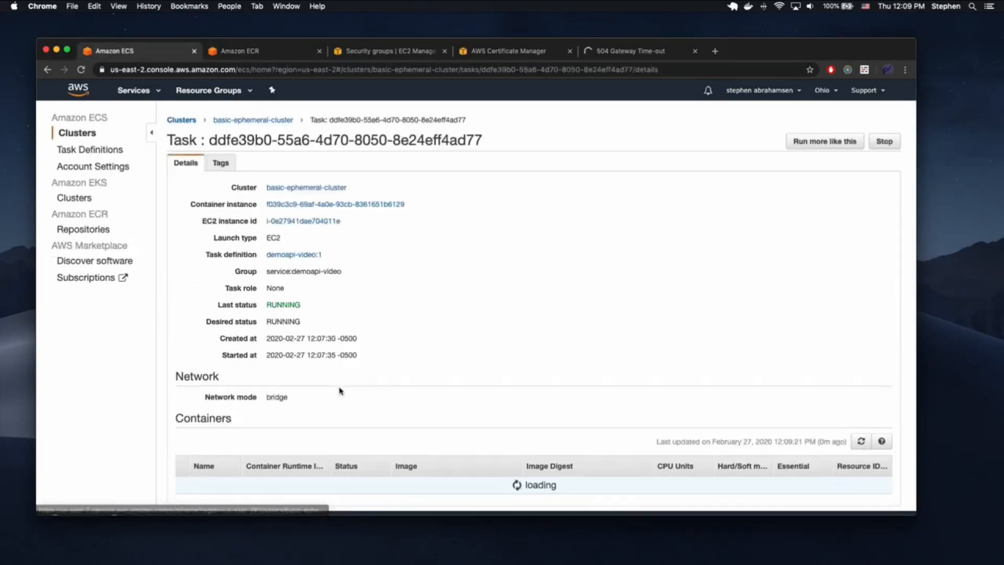
scroll(341, 390, "down", 2)
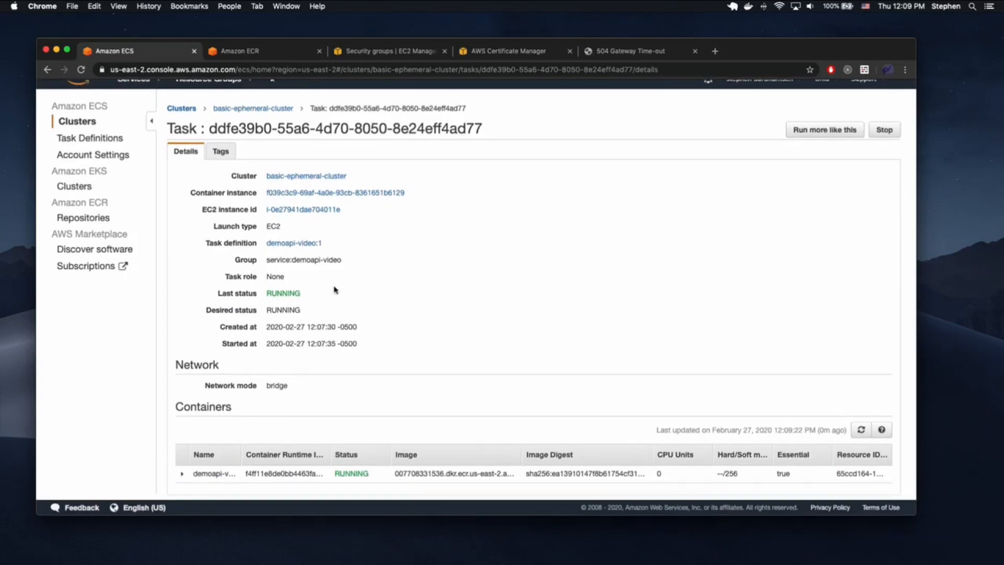
left_click(182, 473)
scroll(376, 377, "down", 5)
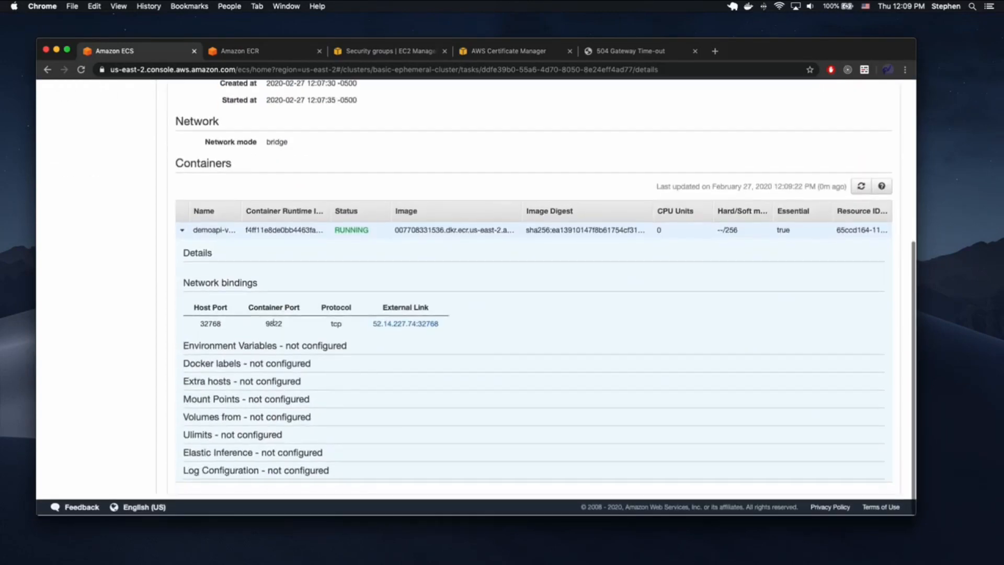
left_click(396, 323)
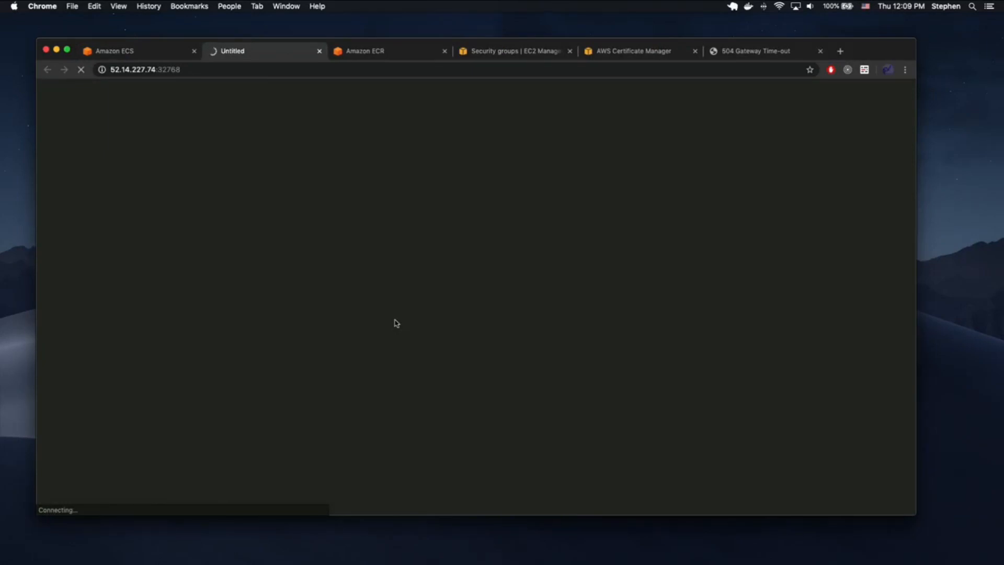
- Return to the basic-ephemeral-cluster overview and open the task's container instance
left_click(151, 51)
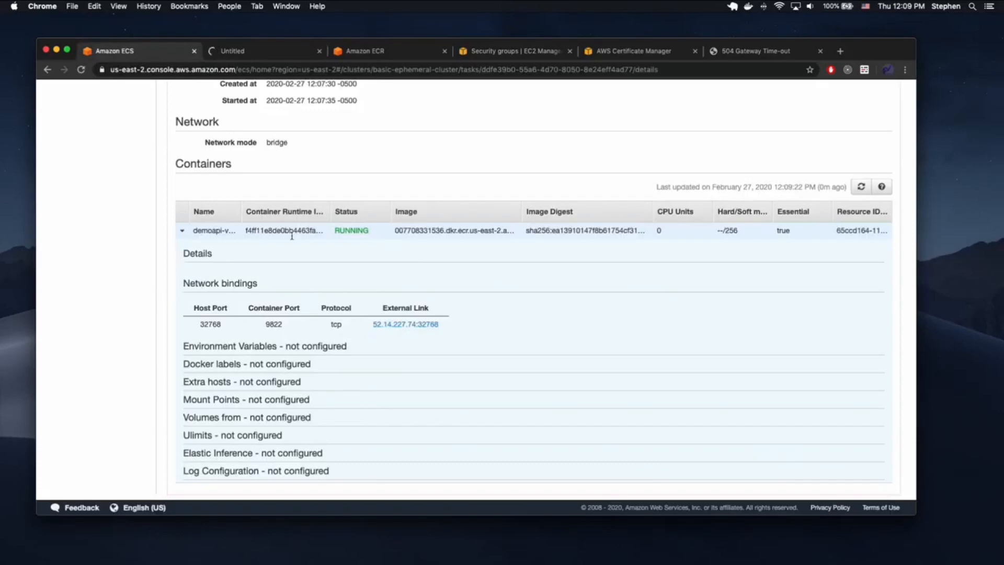
scroll(361, 350, "up", 3)
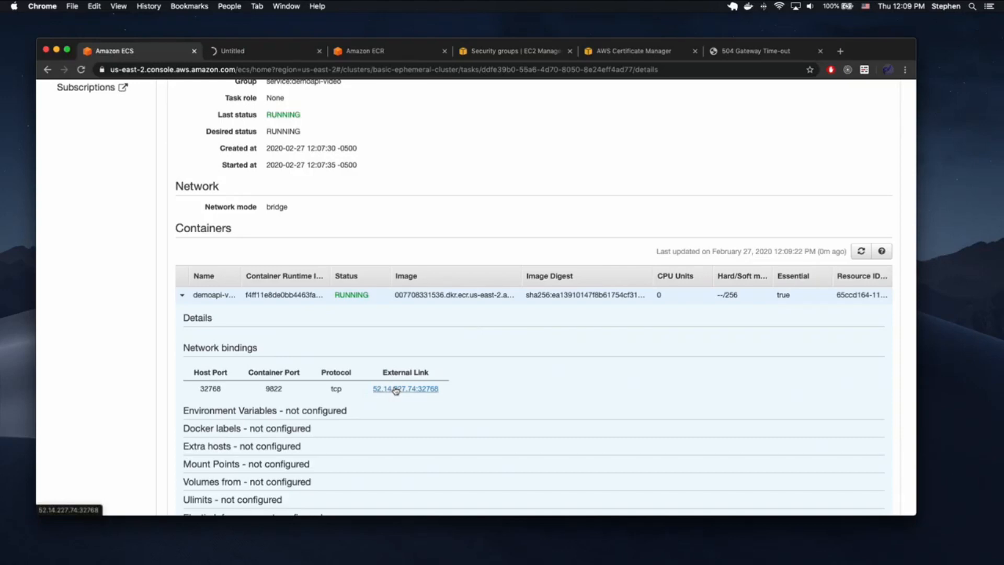
scroll(348, 396, "up", 5)
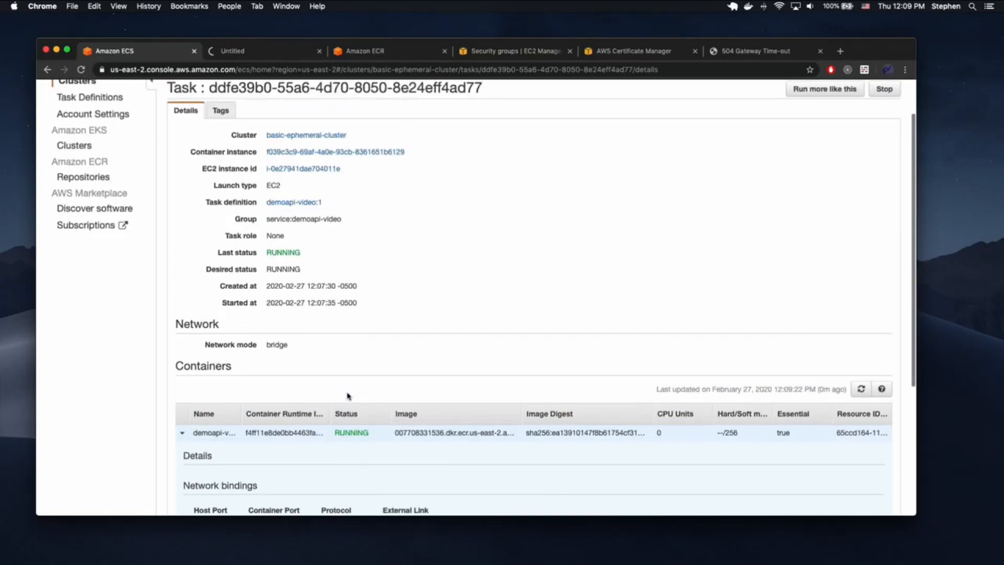
scroll(347, 319, "down", 3)
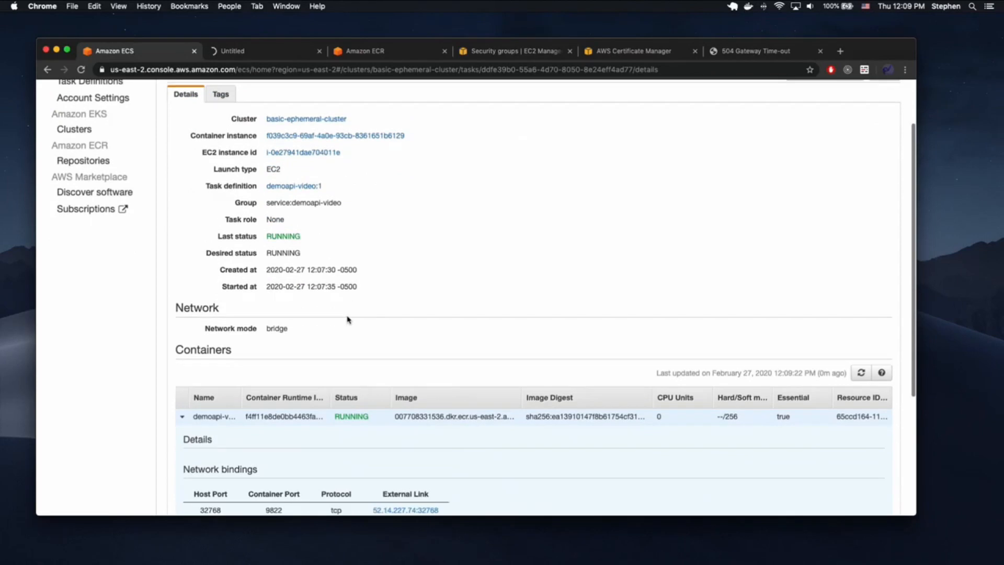
scroll(347, 319, "down", 3)
scroll(348, 320, "up", 6)
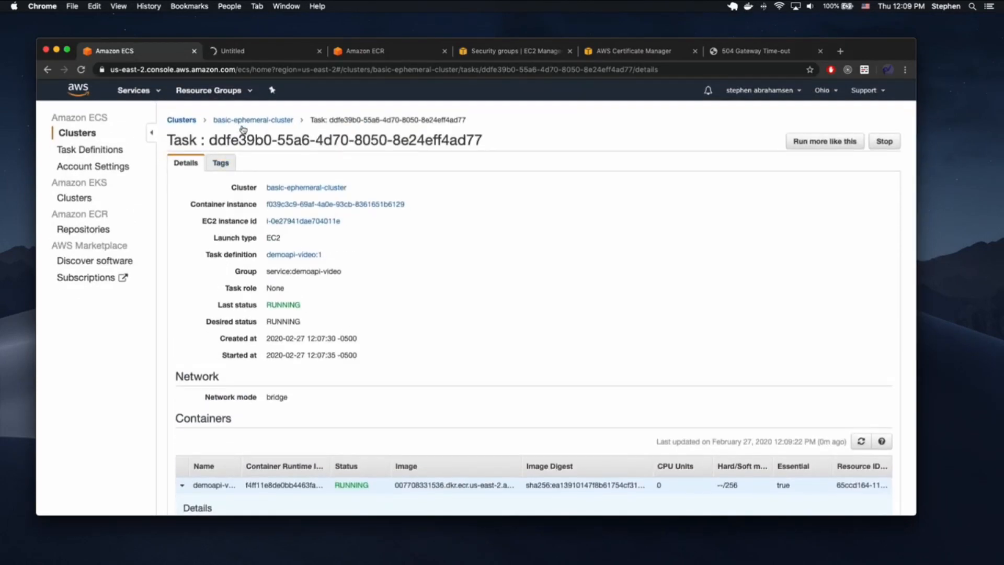
left_click(238, 124)
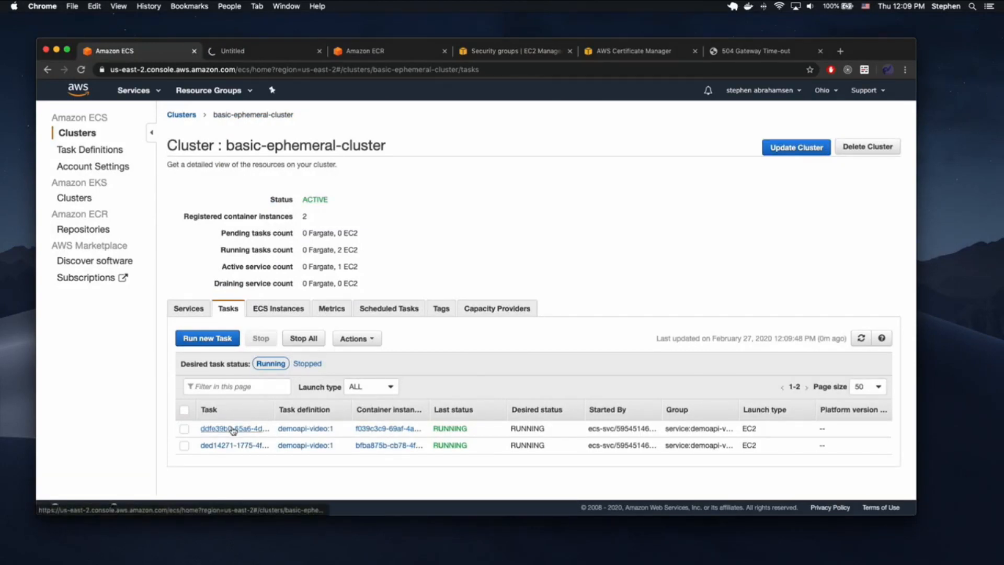
left_click(371, 429)
- Follow the container instance's EC2 instance to security group sg-0d5fe22c810b52afa's inbound rules
left_click(291, 227)
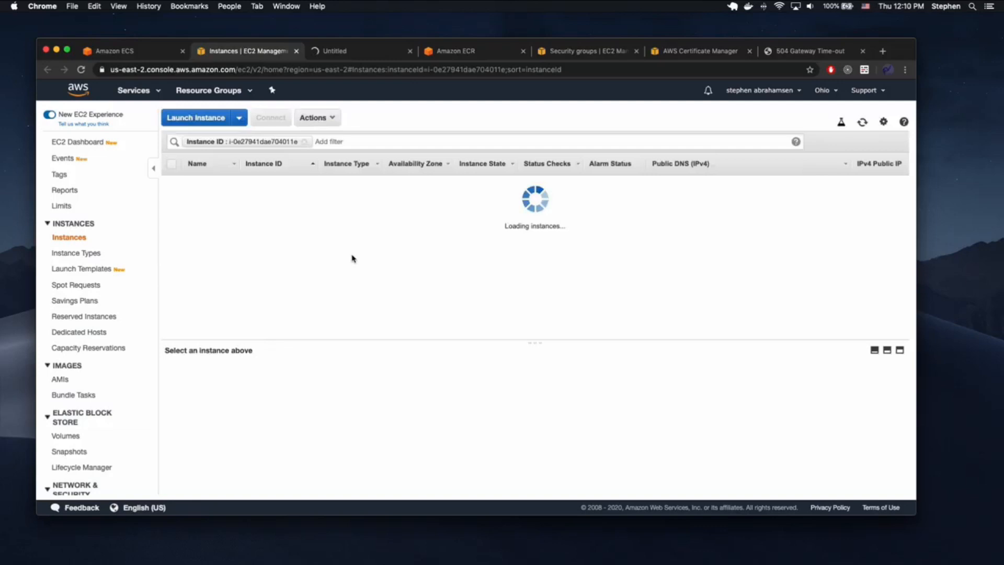
scroll(349, 416, "down", 3)
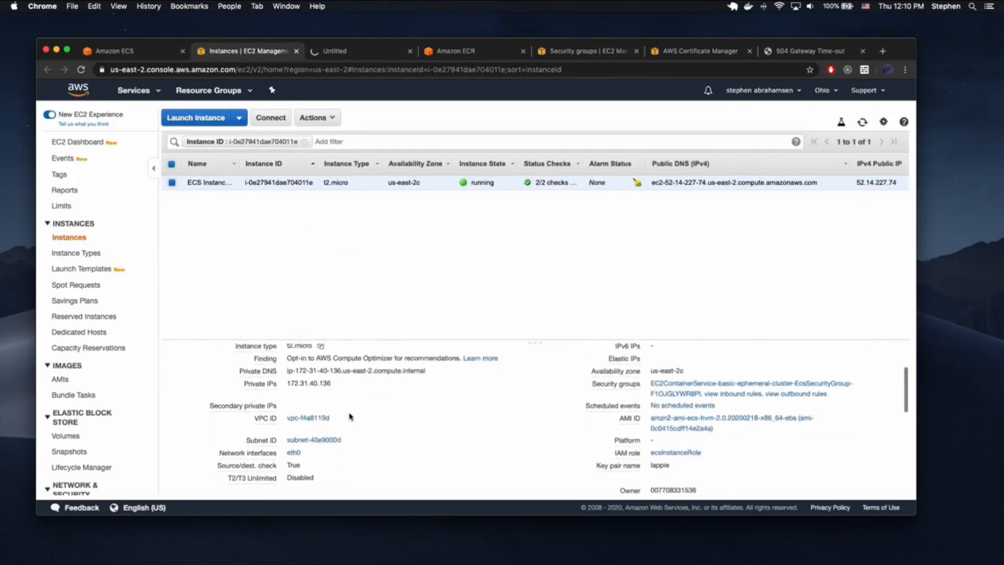
scroll(350, 417, "down", 1)
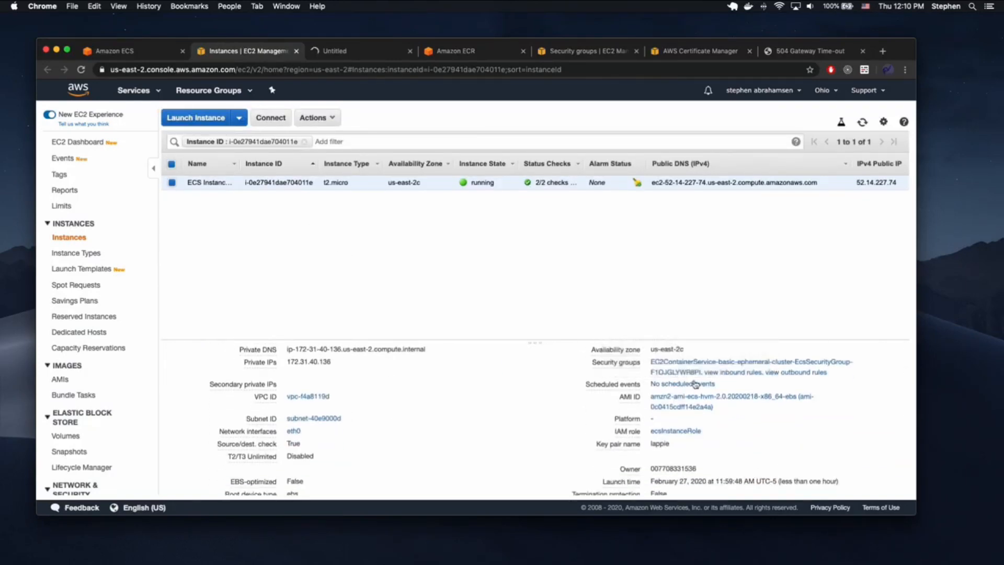
left_click(673, 369)
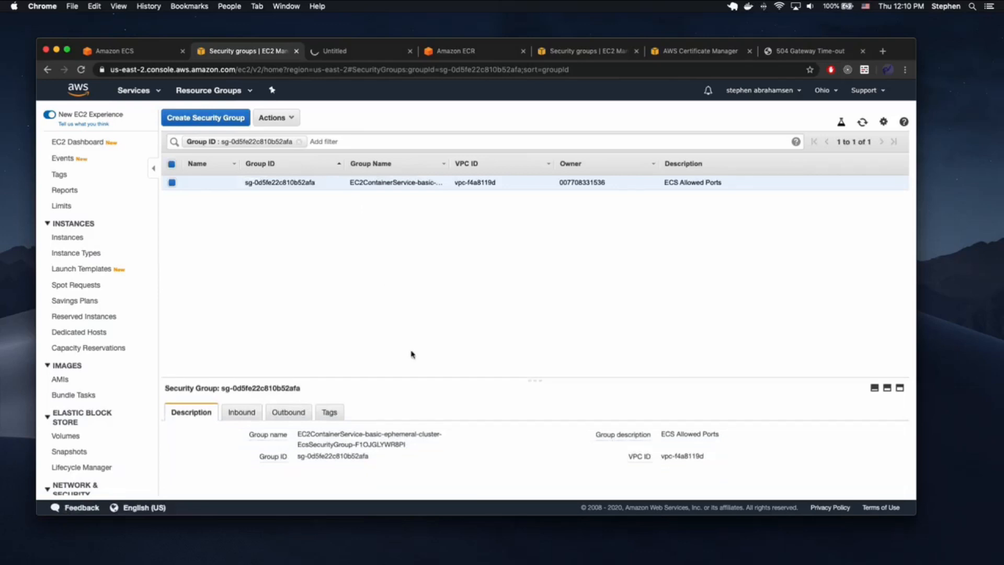
left_click(239, 413)
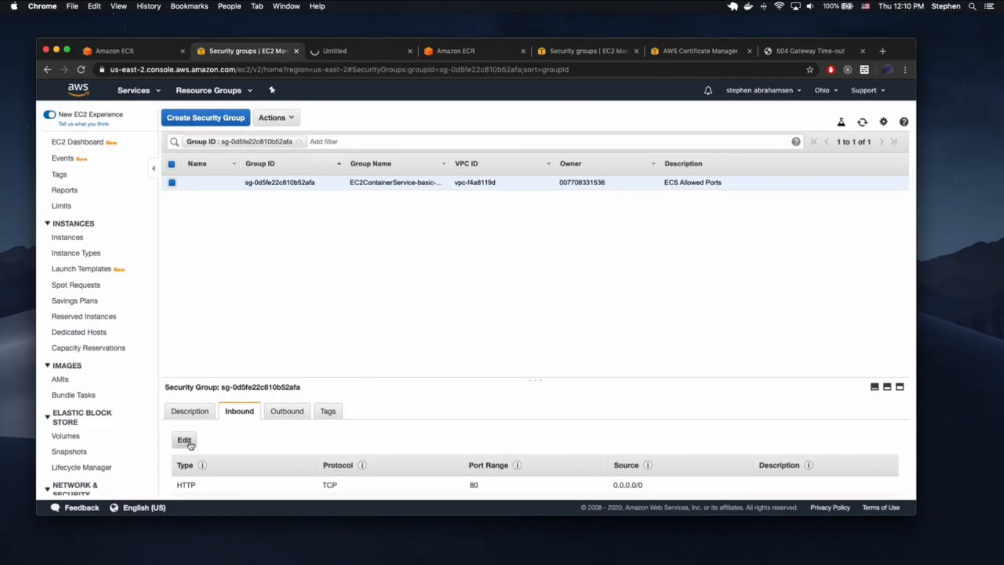
- Edit sg-0d5fe22c810b52afa's inbound rule, changing type HTTP port 80 to All traffic, and save
left_click(186, 443)
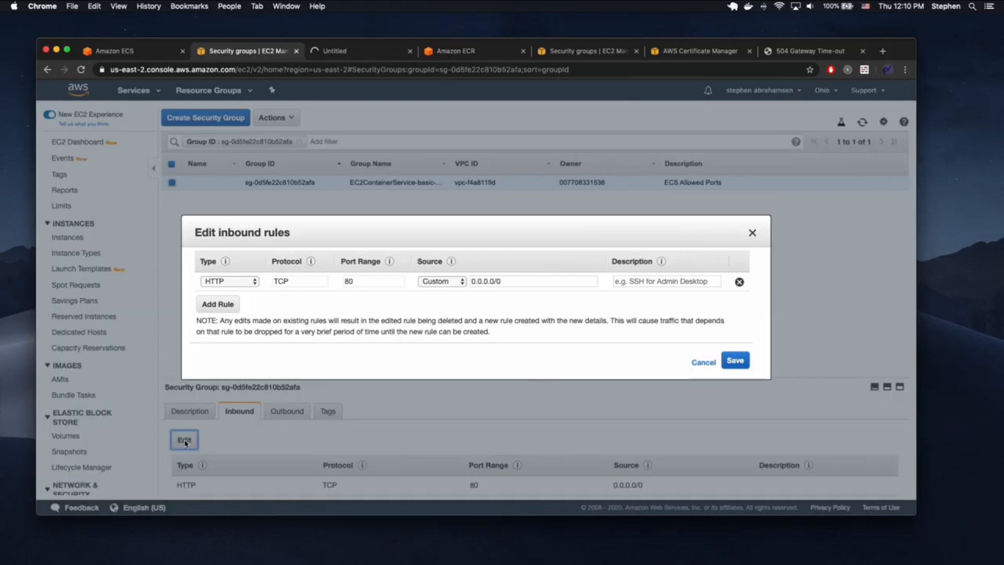
double_click(373, 285)
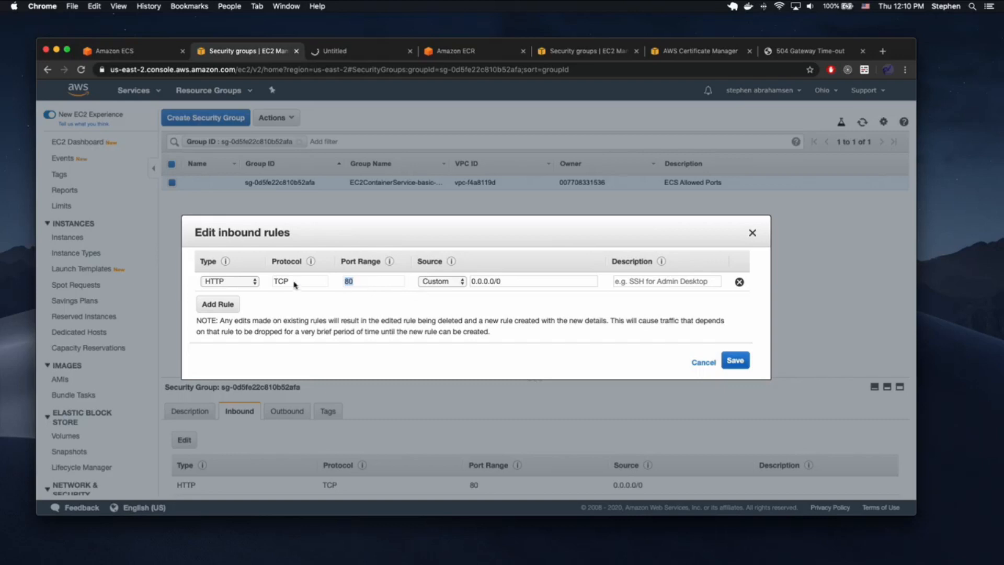
left_click(255, 281)
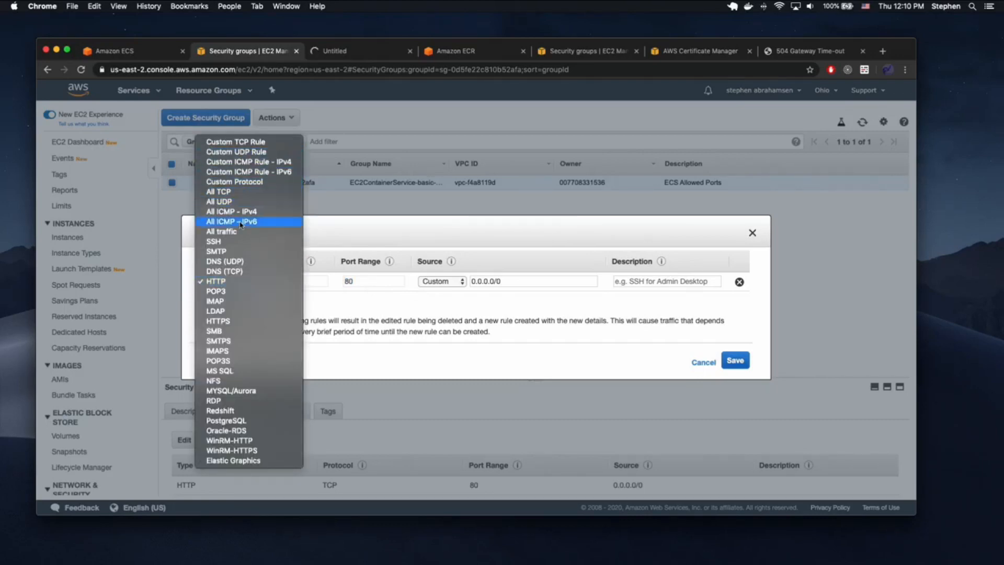
left_click(230, 282)
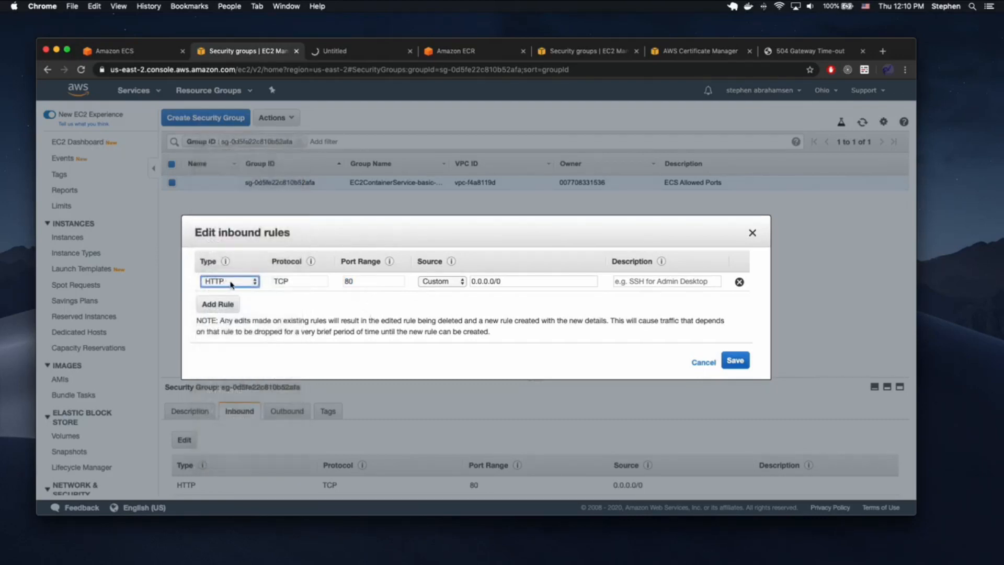
left_click(230, 283)
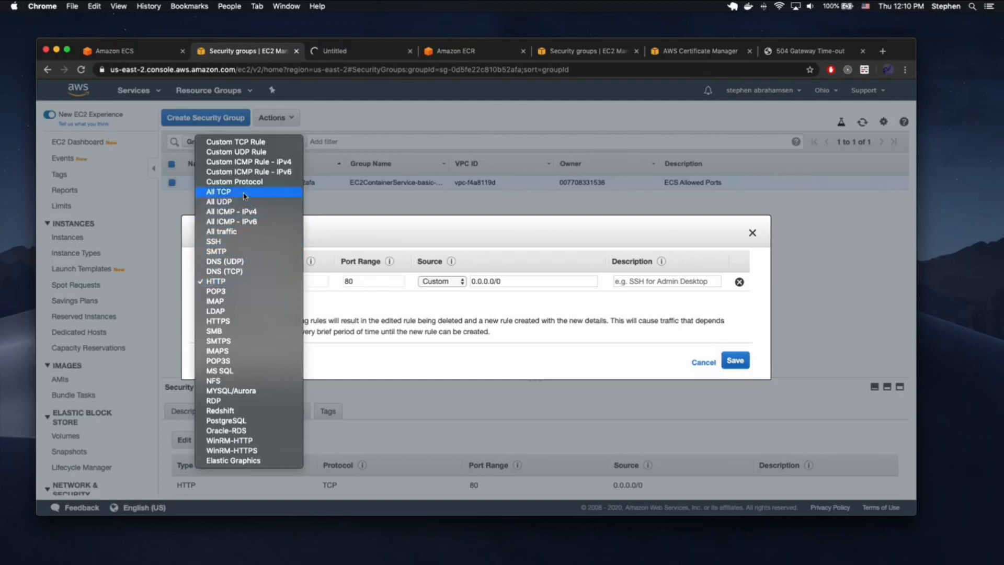
left_click(234, 231)
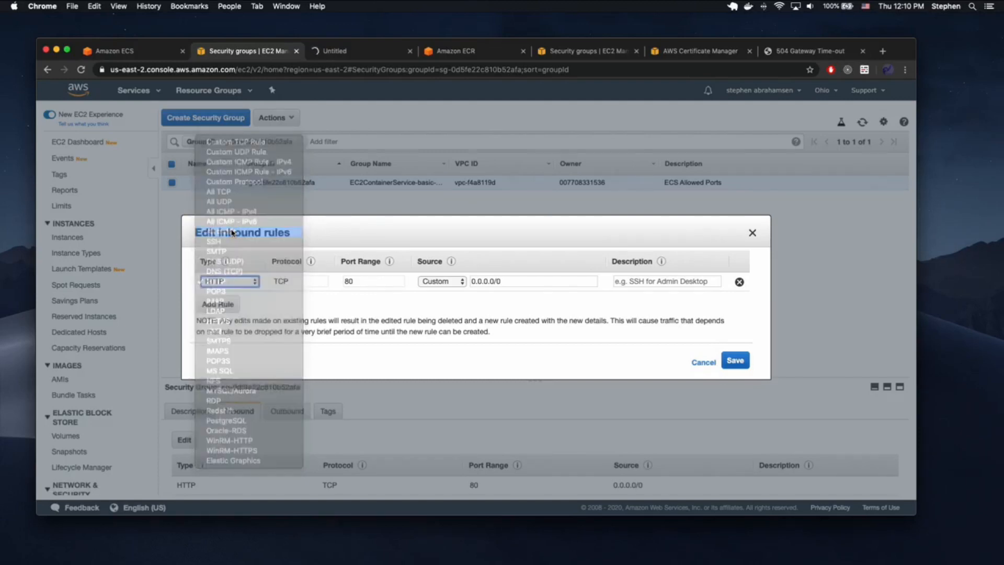
left_click(734, 361)
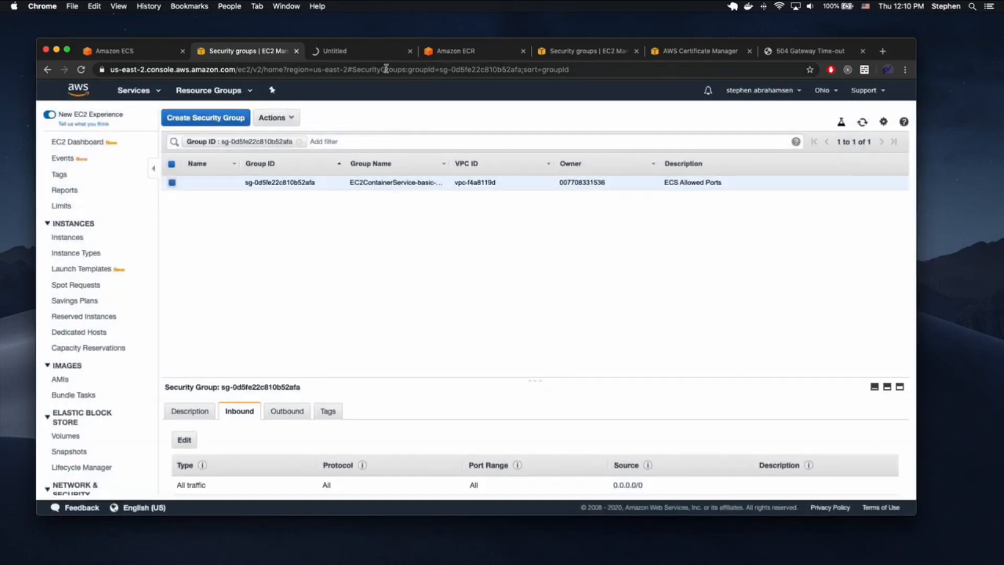
left_click(350, 55)
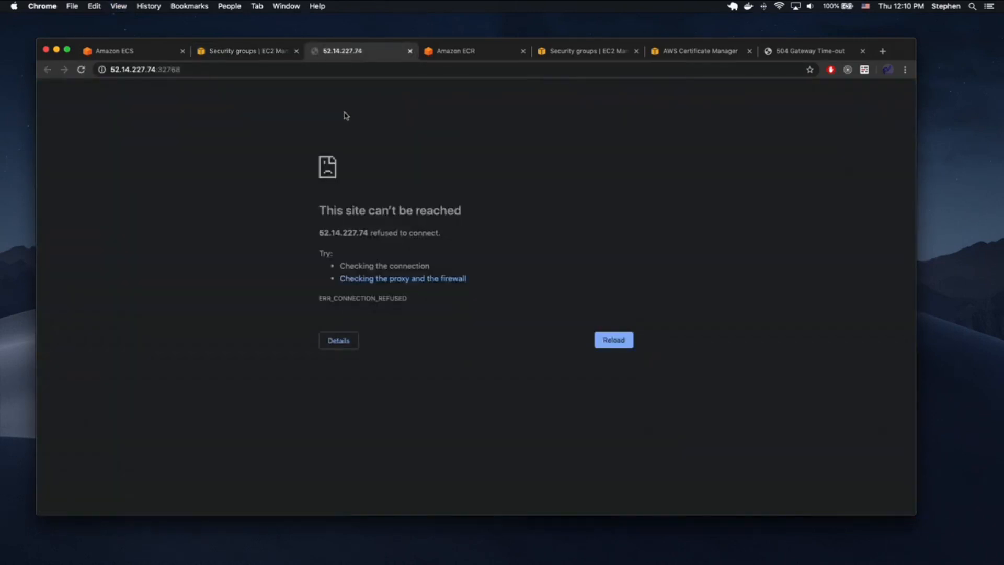
- Reload 52.14.227.74:32768, then view container instance f039c3c9's Tasks table
left_click(264, 52)
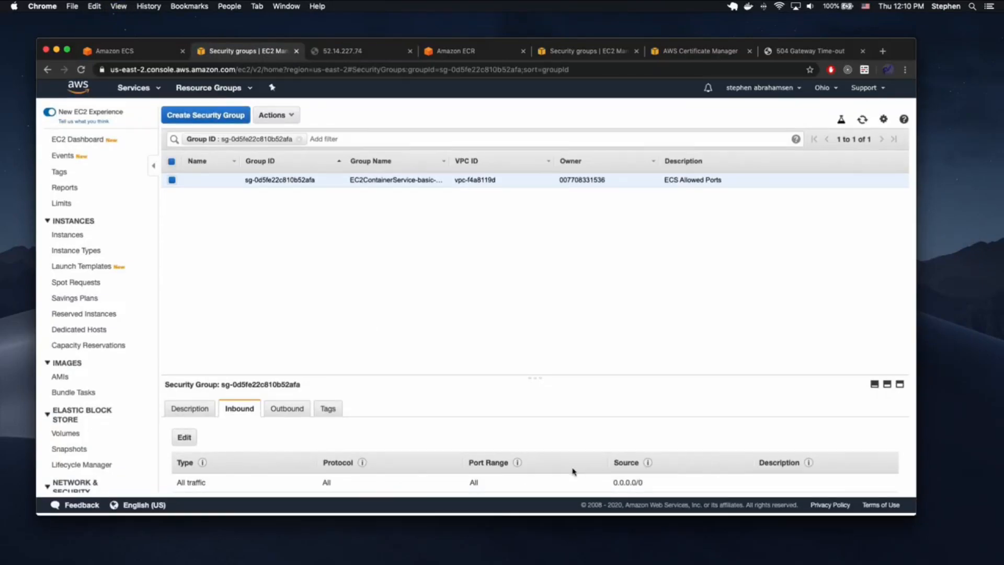
left_click(347, 52)
left_click(322, 69)
key("Return")
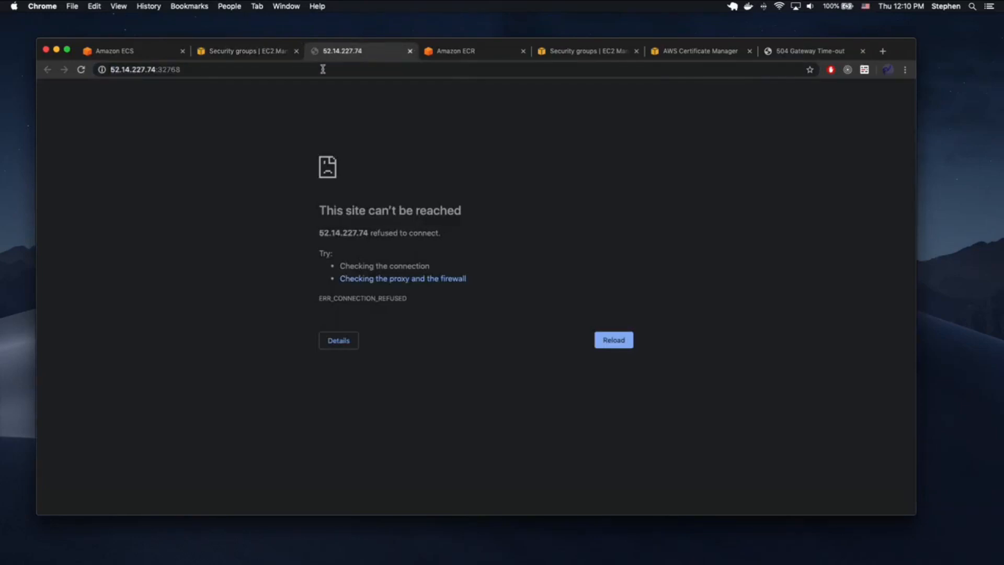
left_click(253, 54)
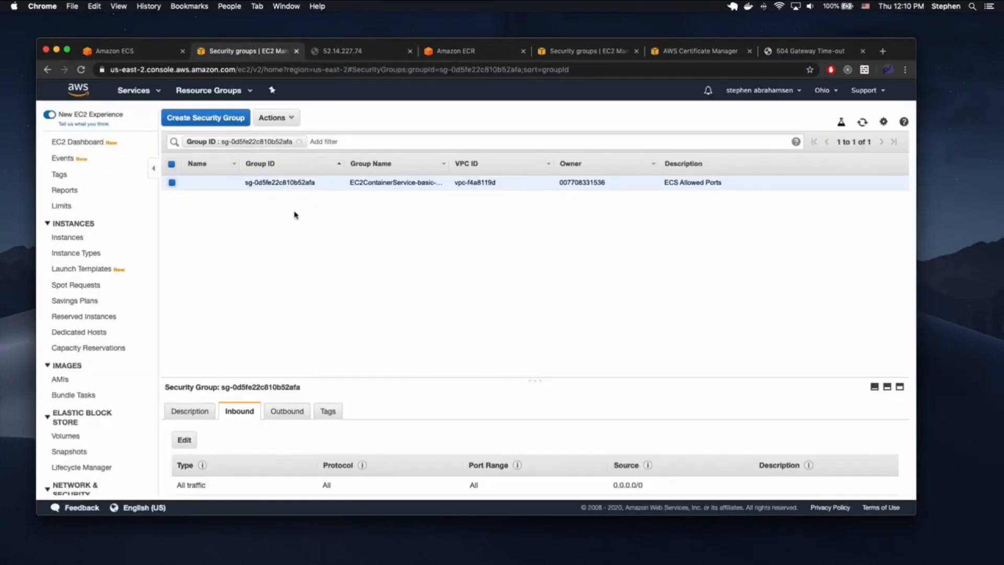
left_click(149, 54)
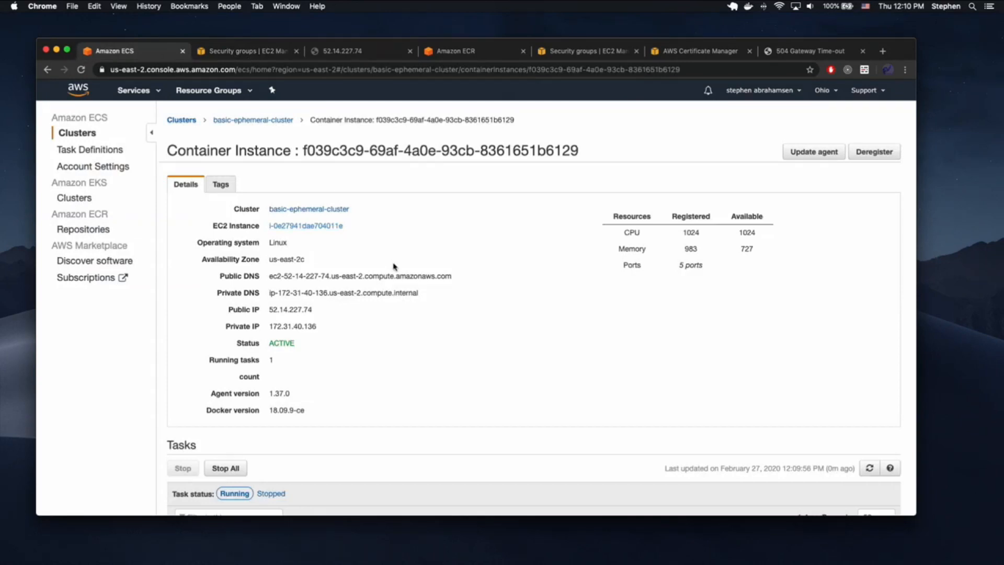
scroll(344, 250, "down", 3)
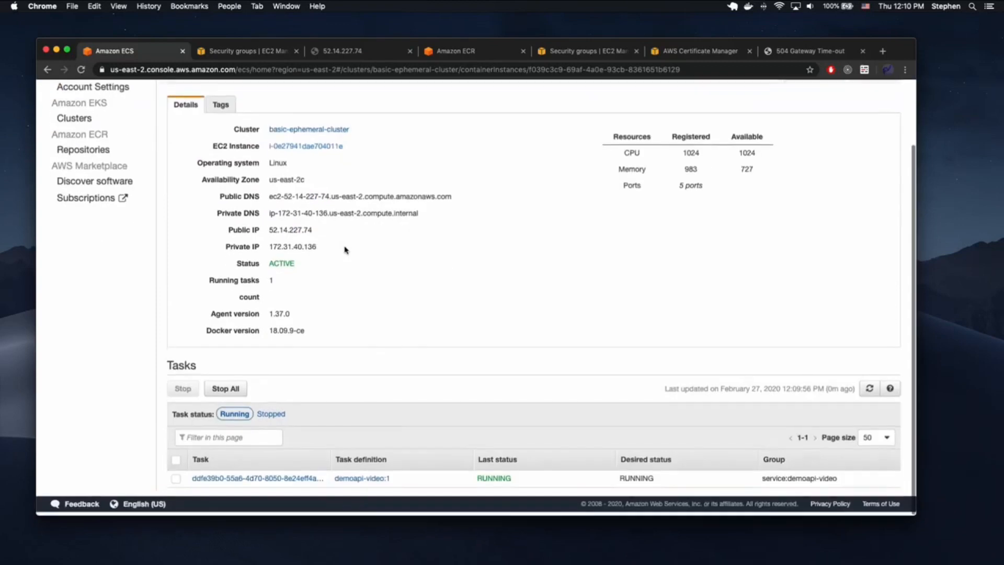
- Inspect the details of the container instance's stopped task
left_click(227, 481)
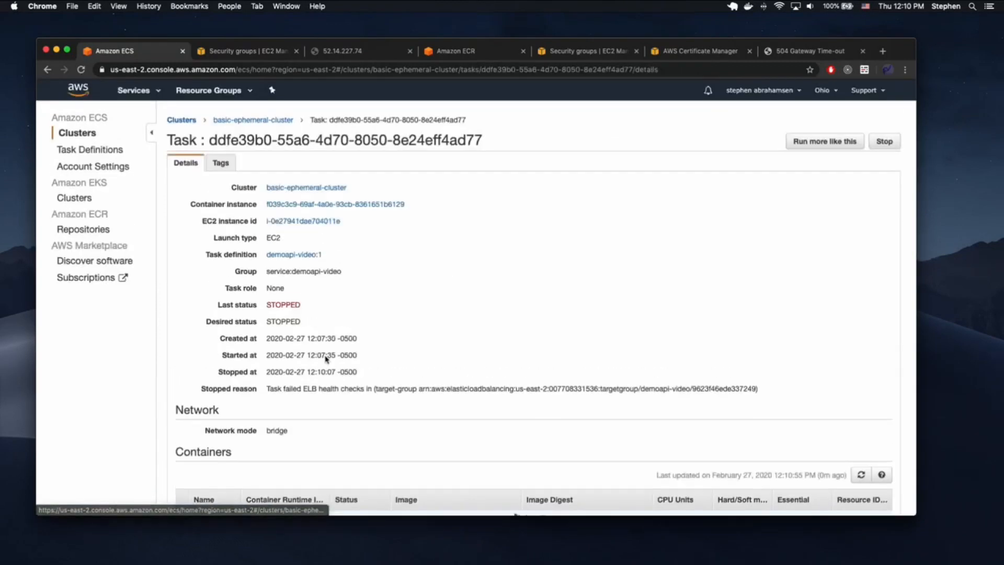
scroll(288, 319, "down", 2)
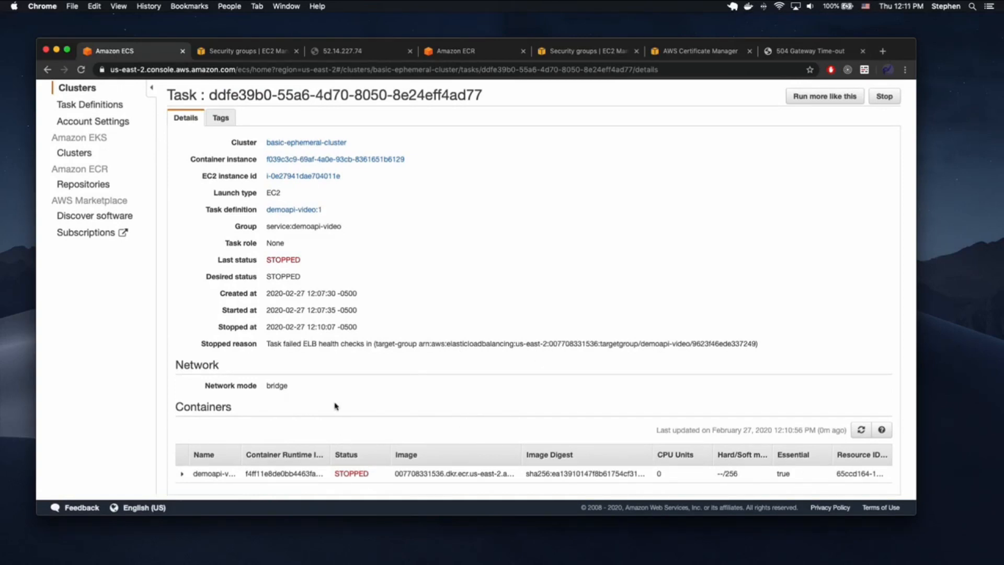
scroll(329, 381, "up", 2)
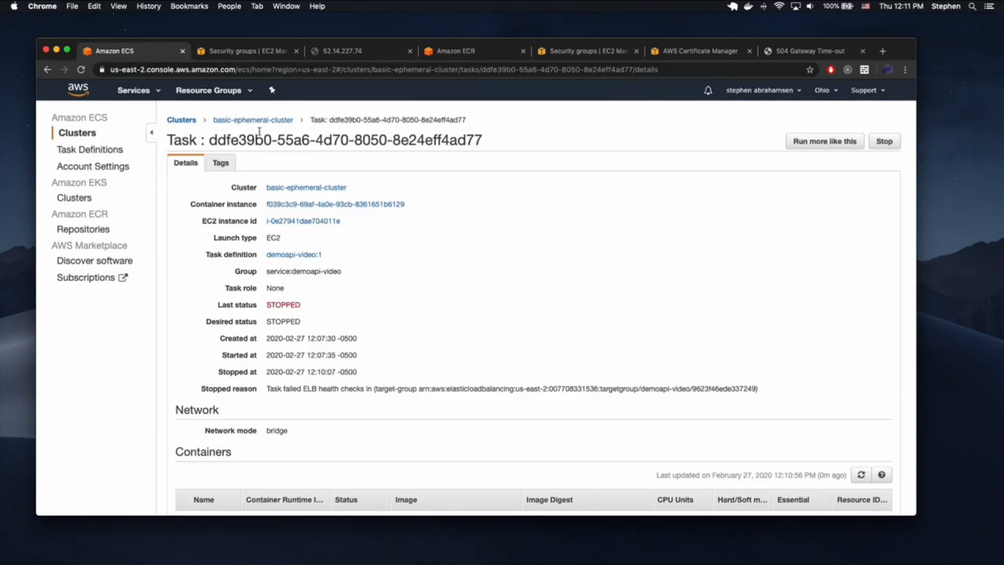
scroll(241, 448, "down", 2)
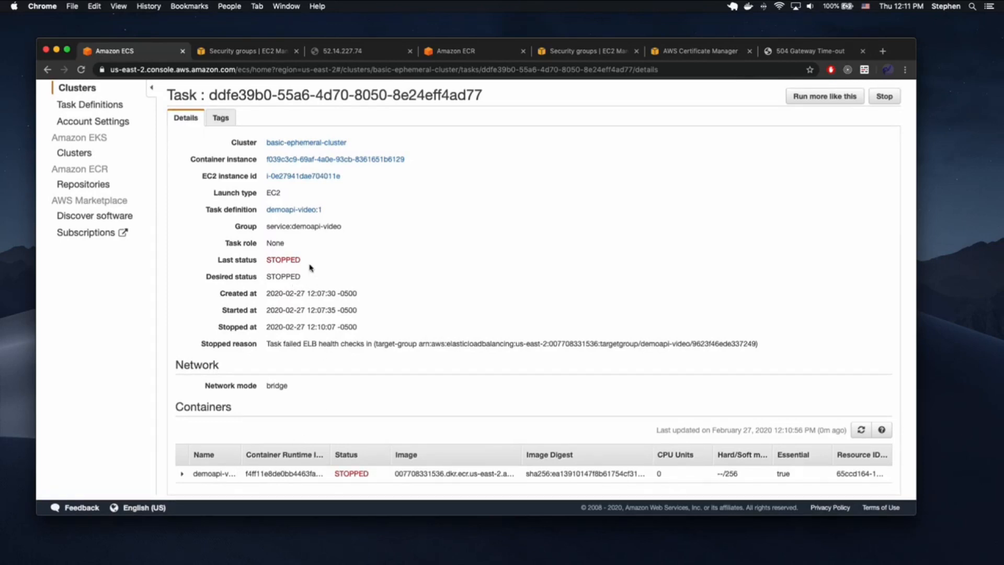
scroll(302, 263, "up", 2)
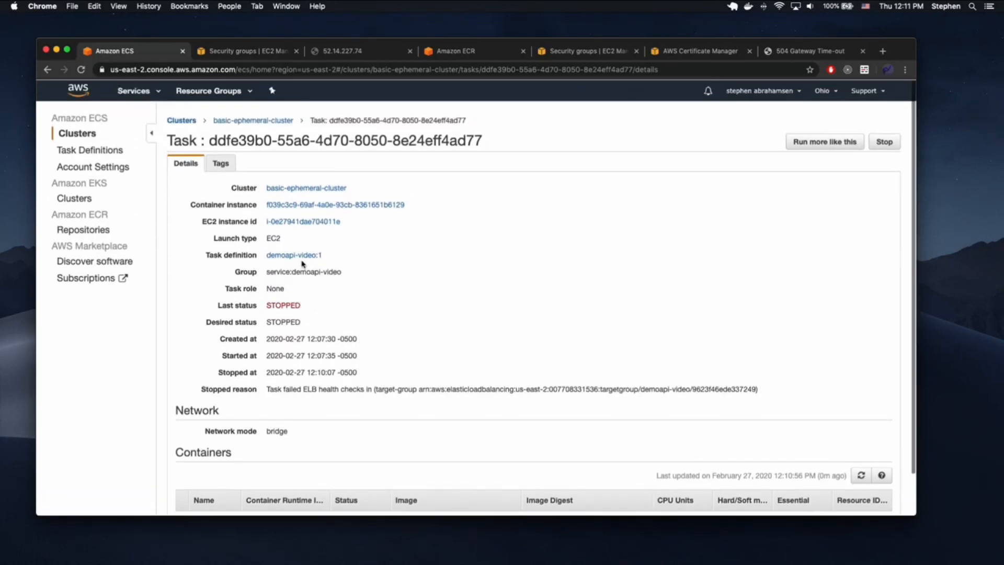
- Open the first running demoapi-video task's container address 3.17.175.66:32769 in a new tab
left_click(258, 121)
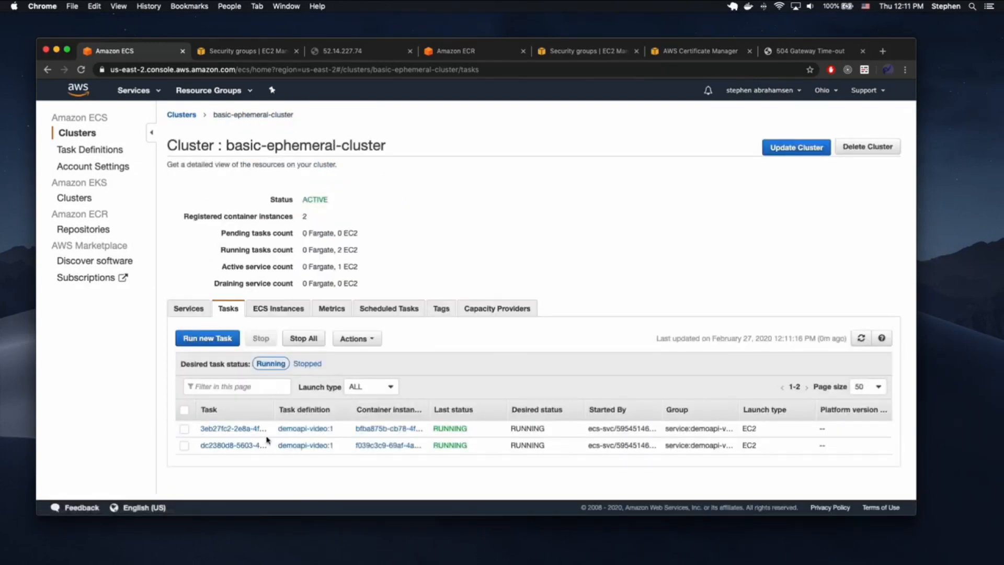
left_click(233, 429)
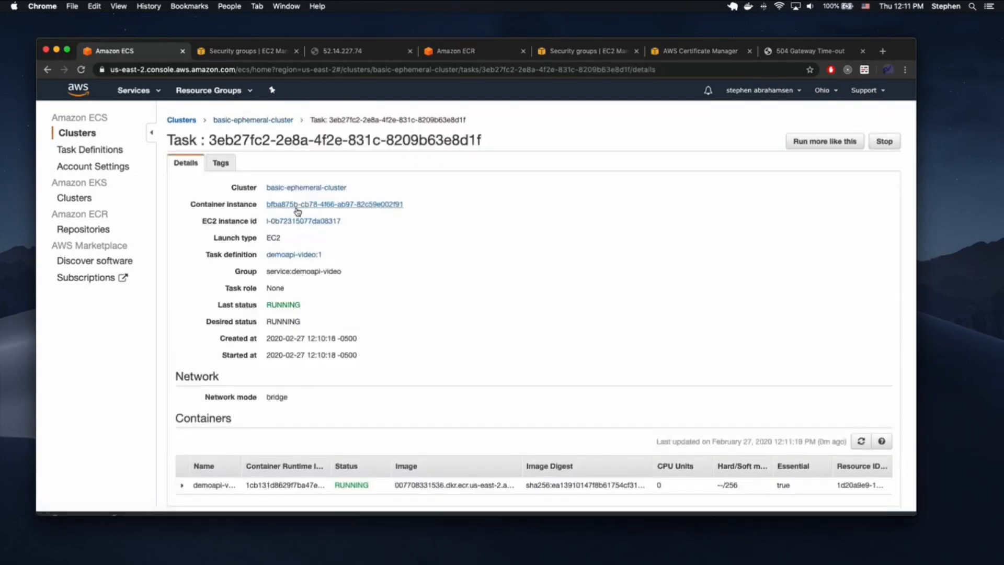
scroll(356, 417, "down", 1)
left_click(181, 474)
scroll(361, 428, "down", 5)
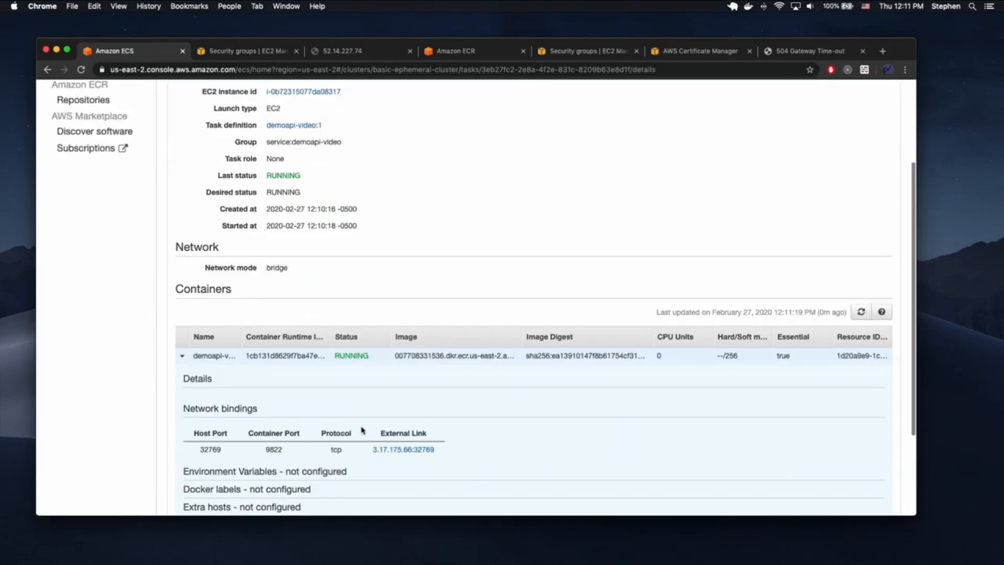
left_click(387, 329)
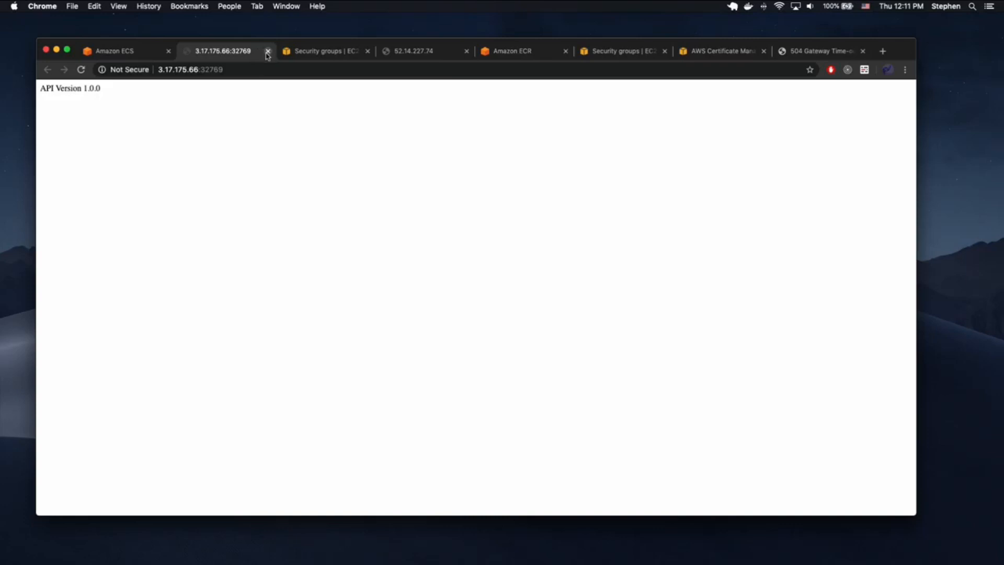
- Note host port 32769 and reload the load balancer URL, now showing API Version 1.0.0
key("ctrl+shift+Tab")
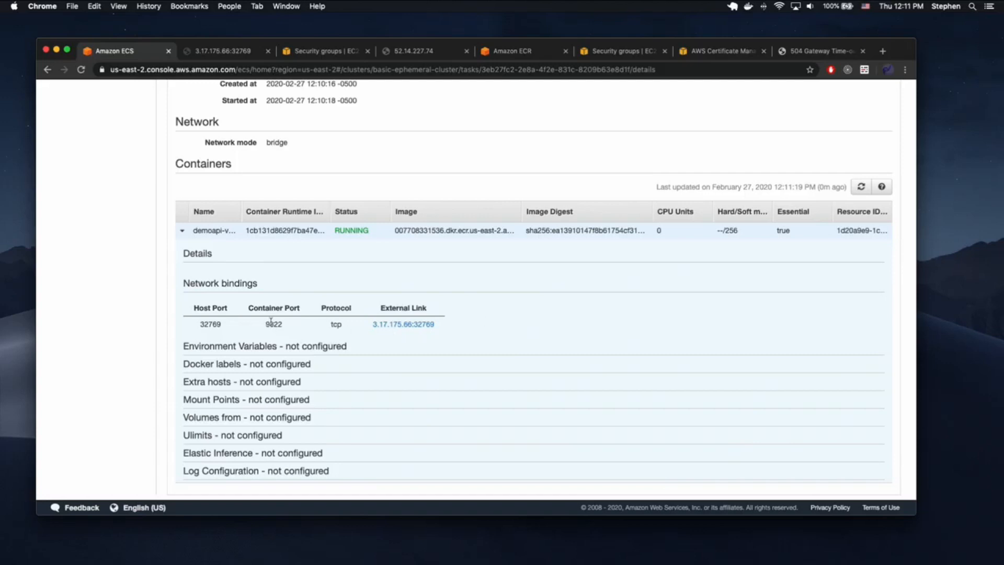
double_click(212, 321)
scroll(414, 327, "up", 5)
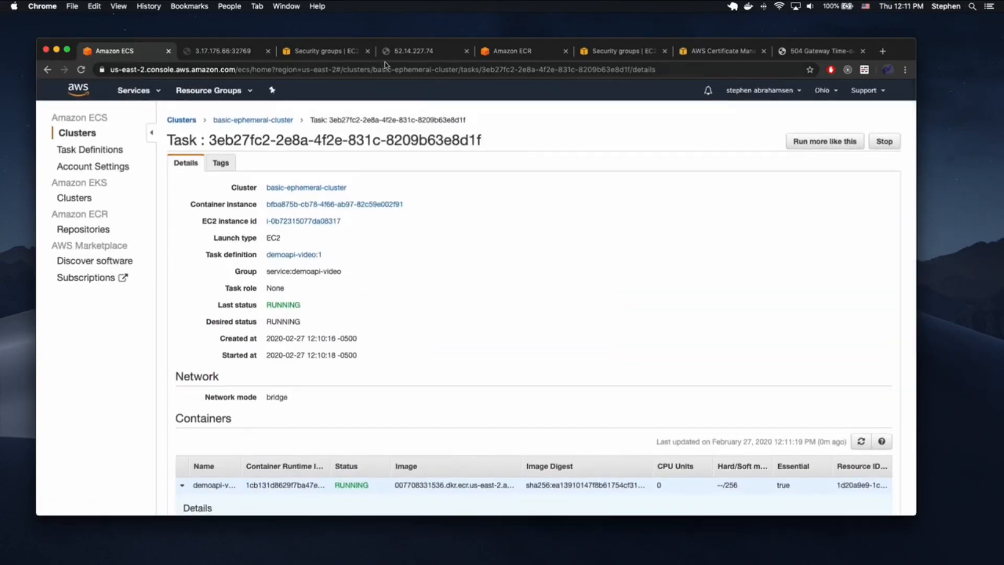
left_click(397, 55)
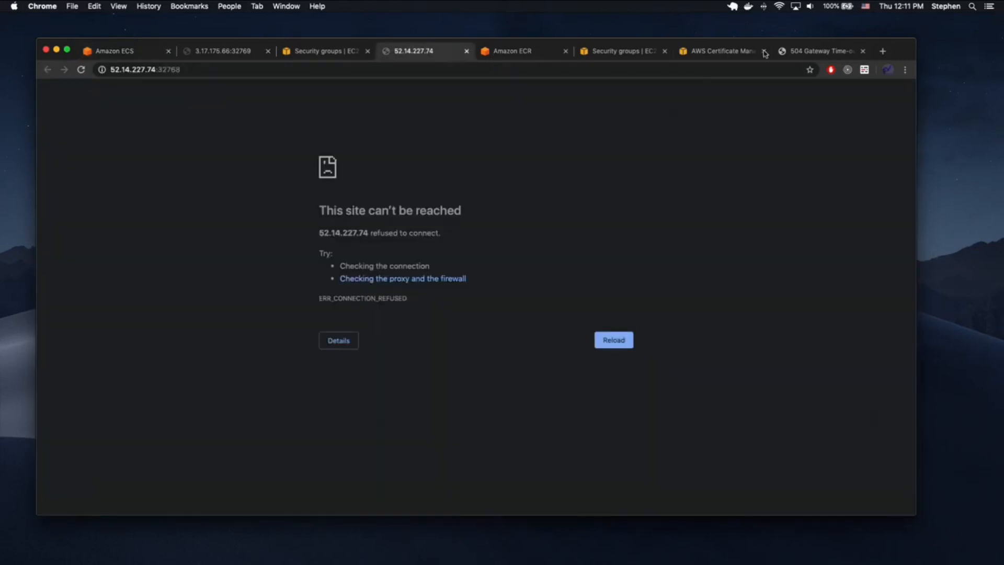
left_click(795, 52)
key("super+r")
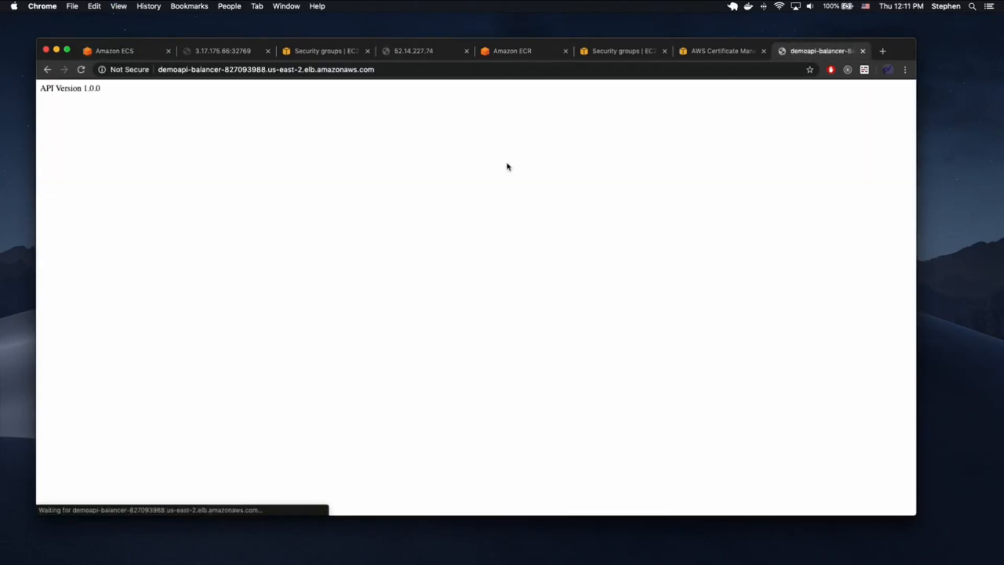
left_click(187, 69)
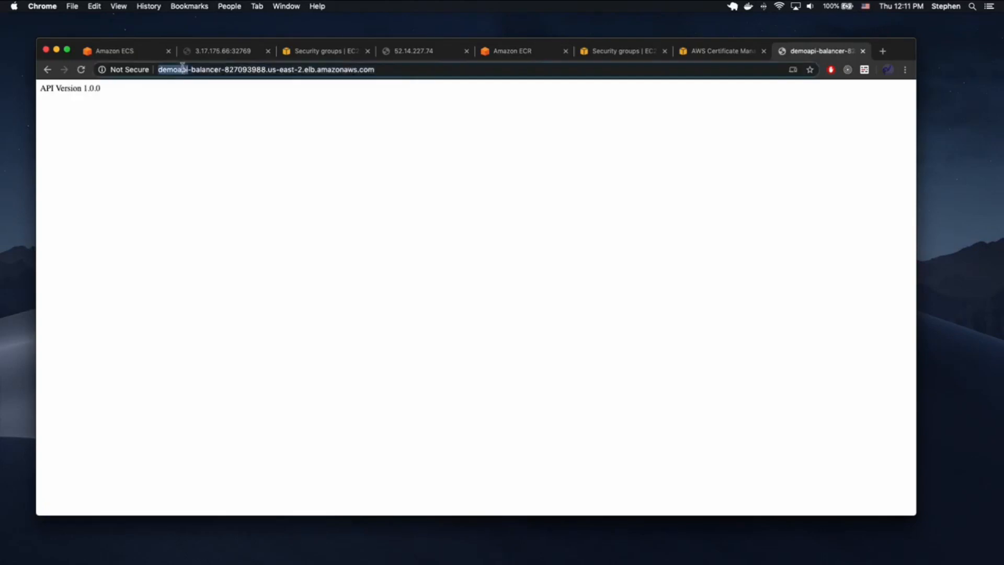
left_click(362, 111)
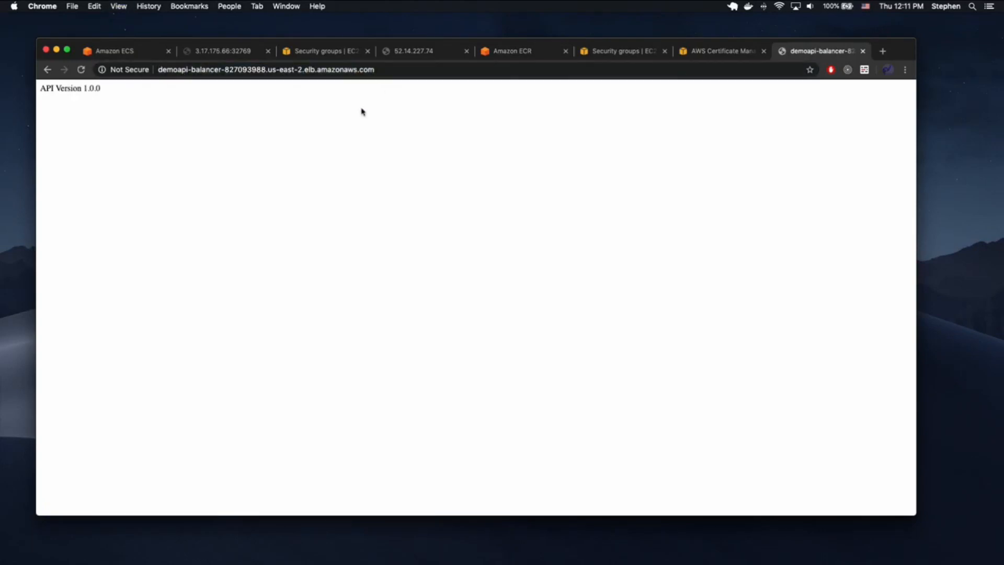
left_click(142, 54)
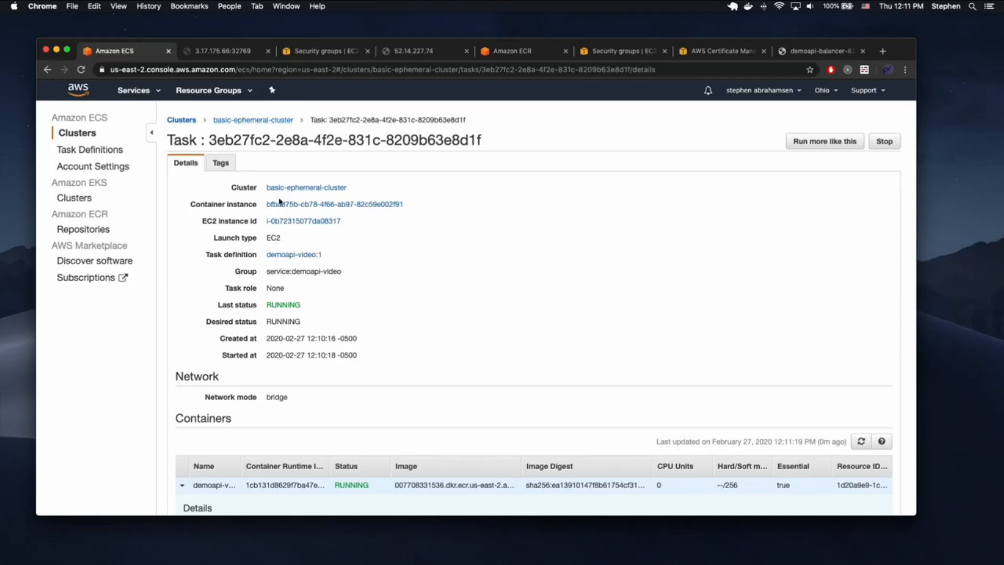
- From the task's EC2 instance, open sg-0d5fe22c810b52afa and check its All traffic inbound rule
left_click(285, 221)
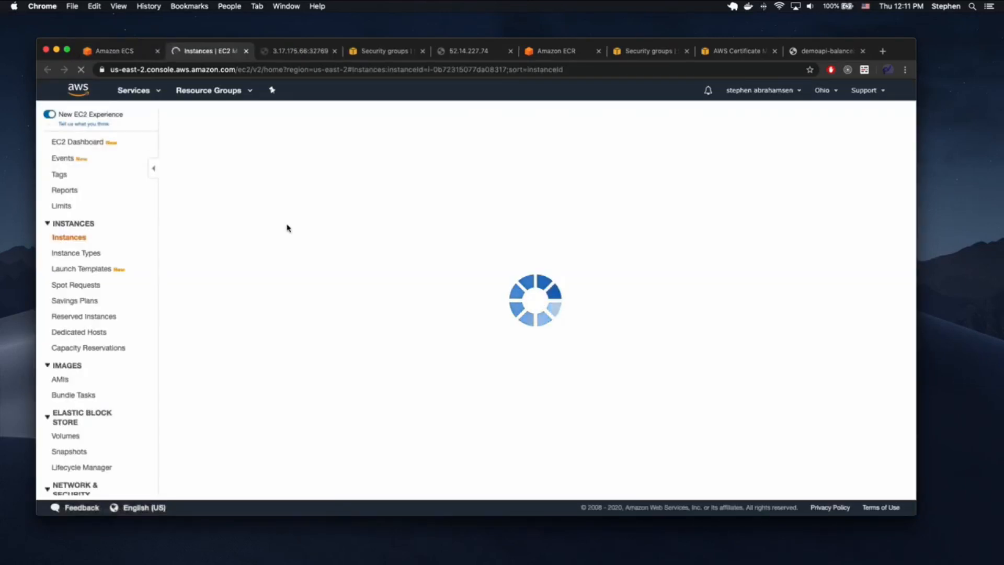
scroll(354, 413, "down", 3)
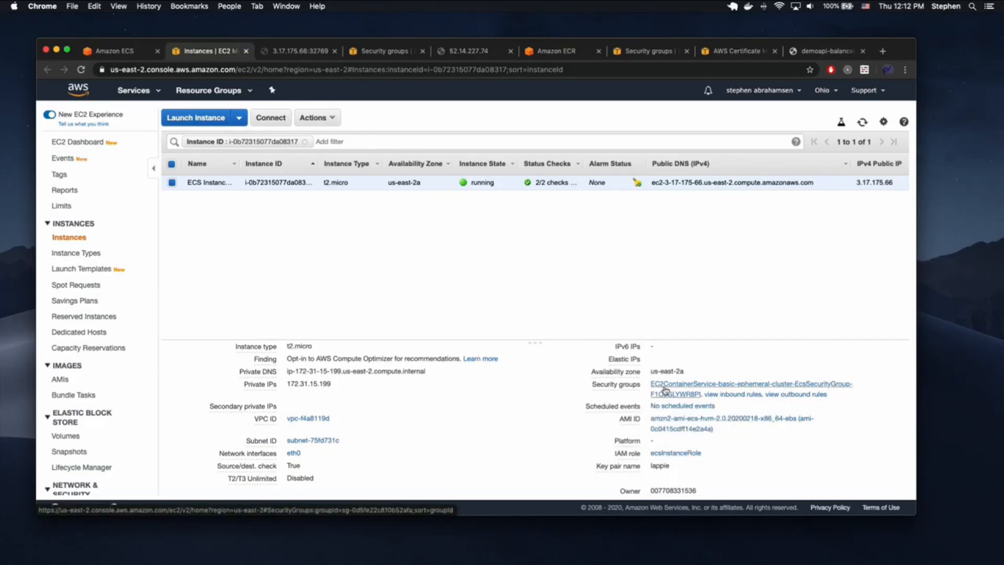
left_click(664, 389)
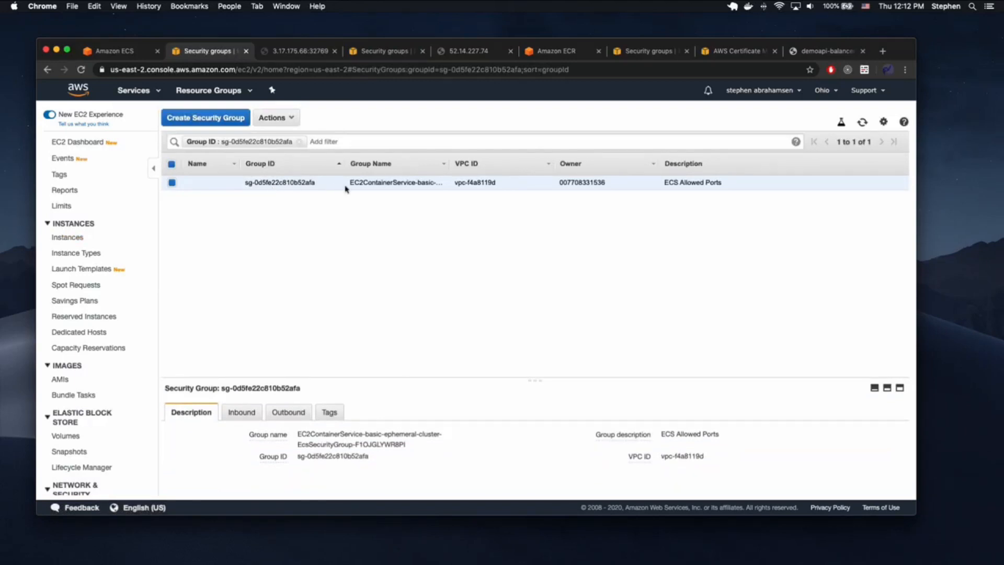
left_click(241, 413)
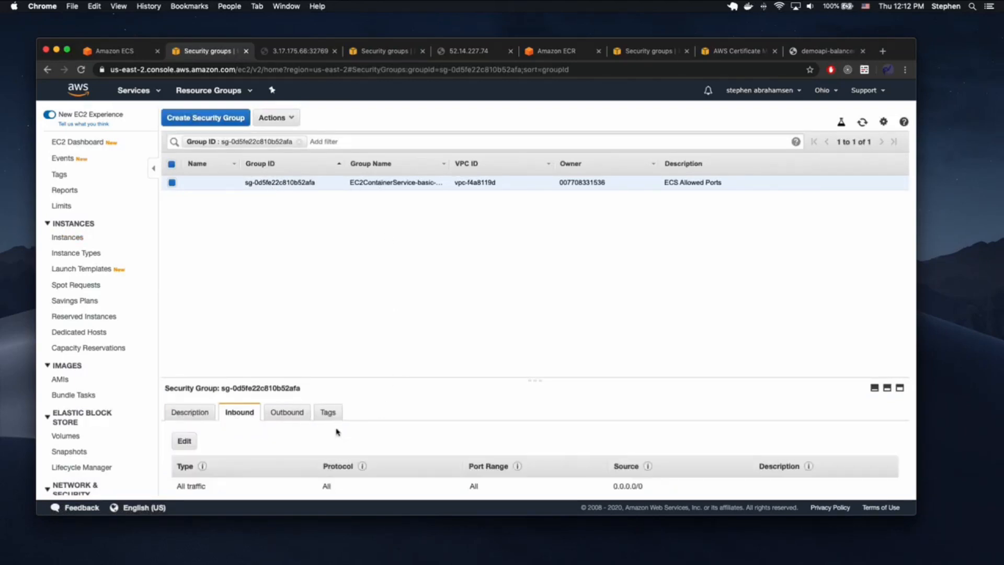
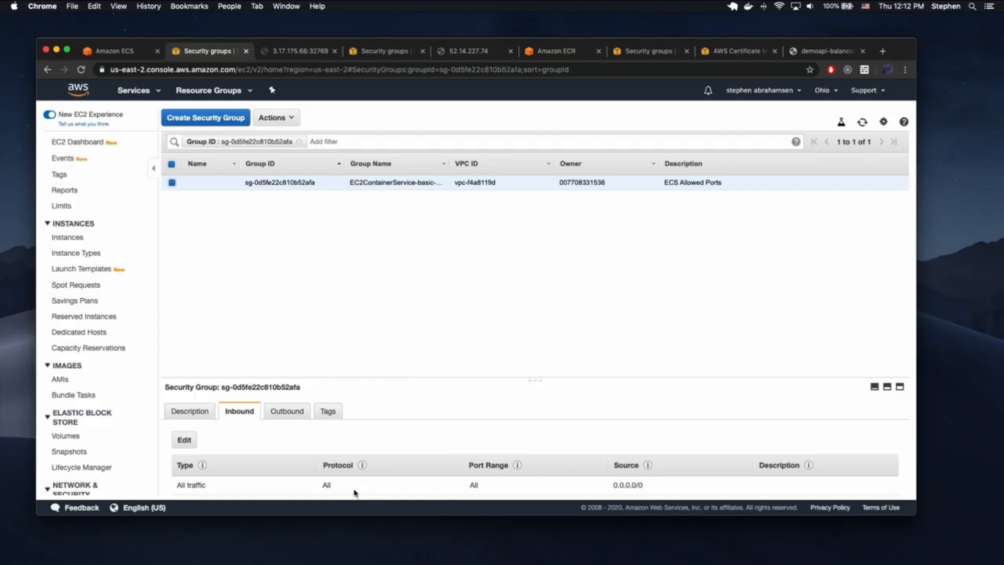
- Replace the inbound rule's 0.0.0.0/0 source with the default security group sg-4694ff2f
left_click(187, 444)
left_click_drag(513, 280, 360, 276)
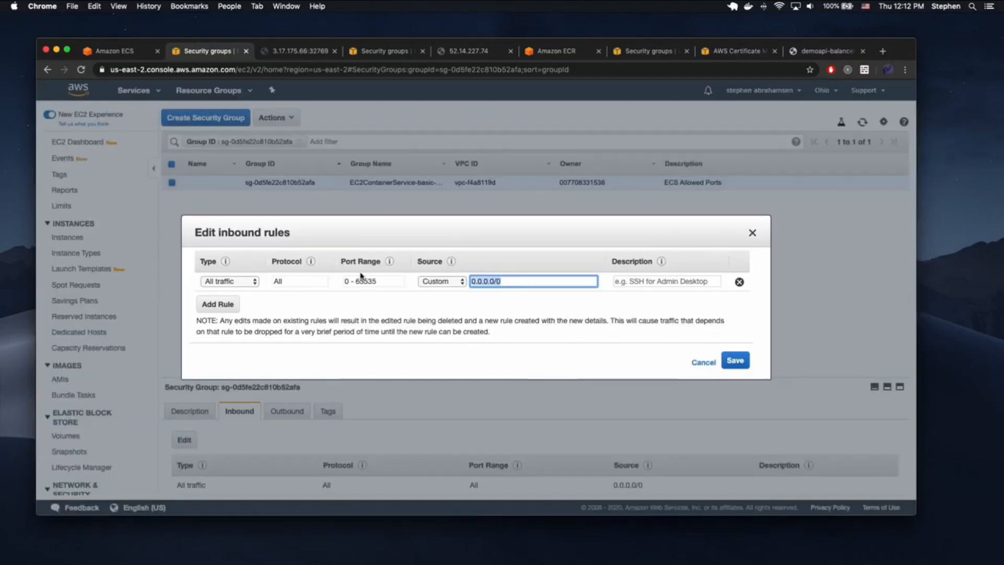
type("sg")
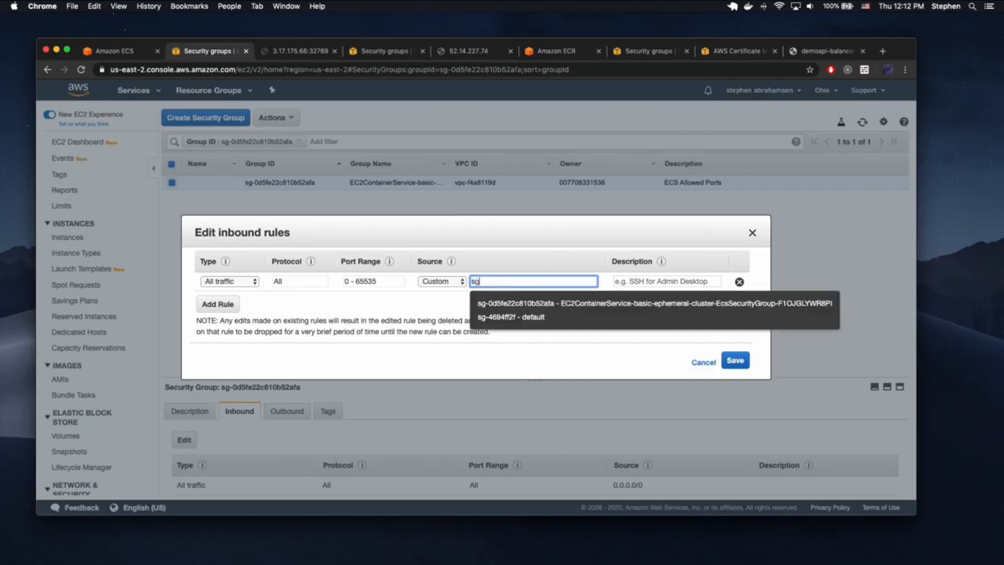
left_click(535, 316)
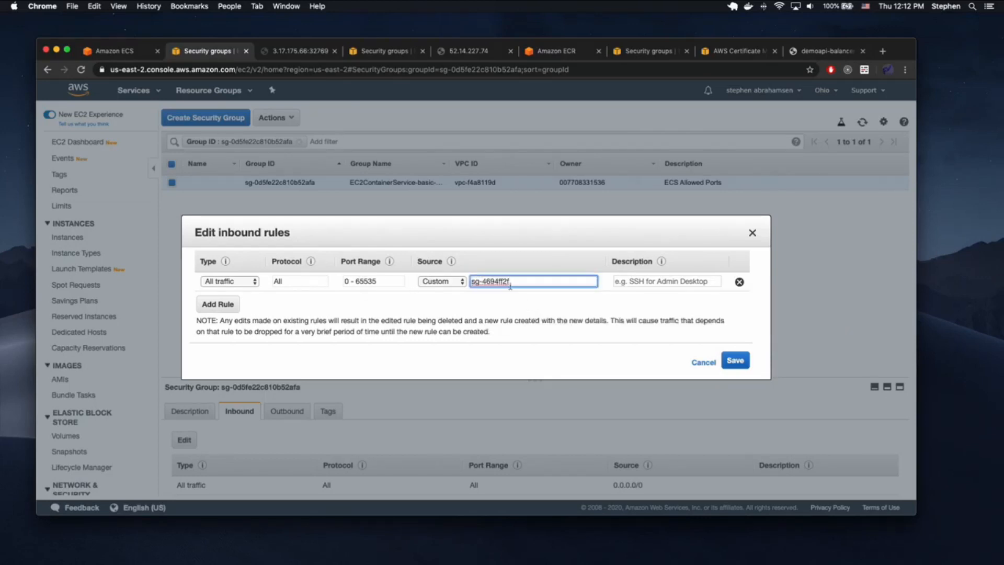
- Add an All traffic inbound rule sourced from sg-0d5fe22c810b52afa and save the rules
left_click(230, 305)
left_click(230, 300)
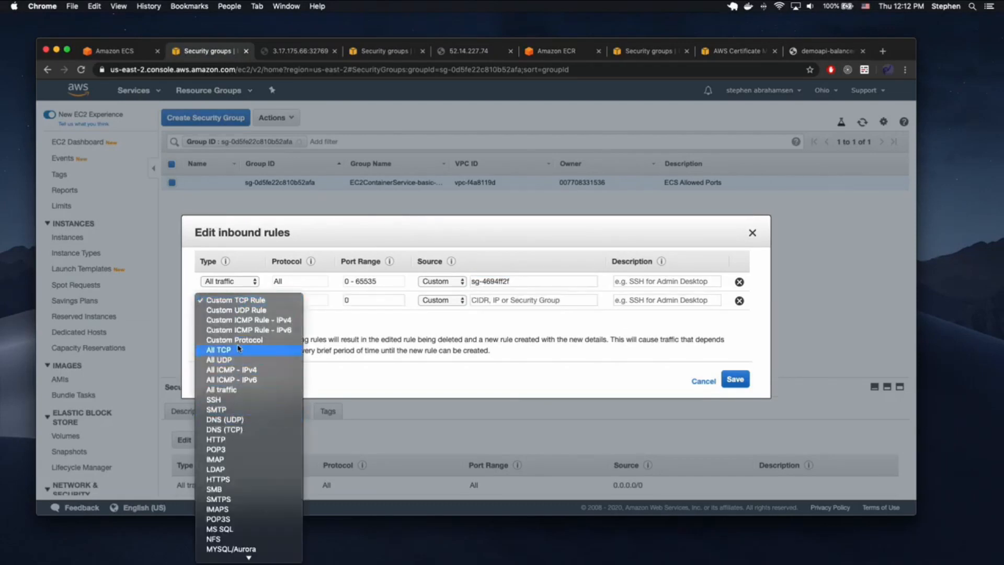
left_click(230, 389)
left_click(496, 300)
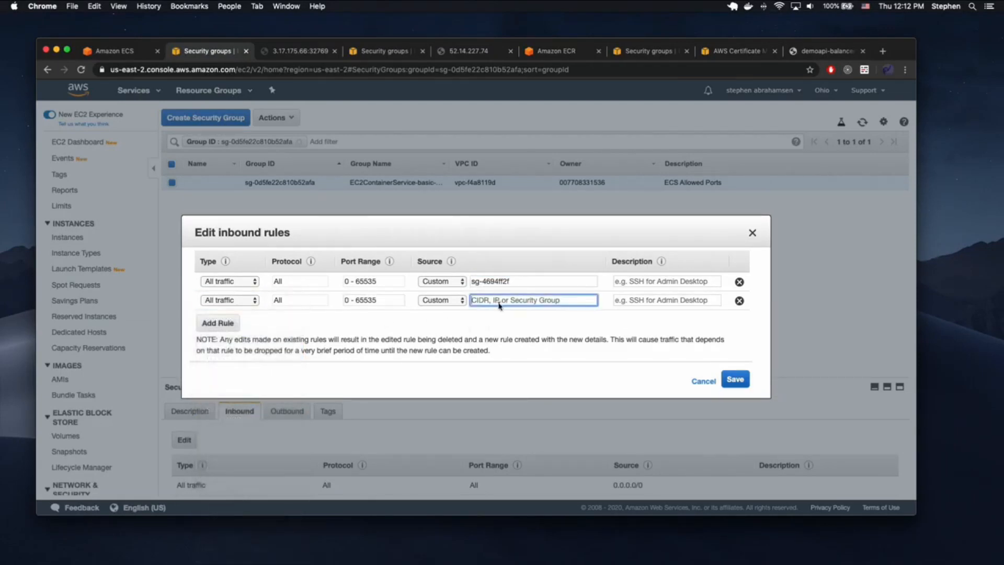
type("s")
left_click(498, 321)
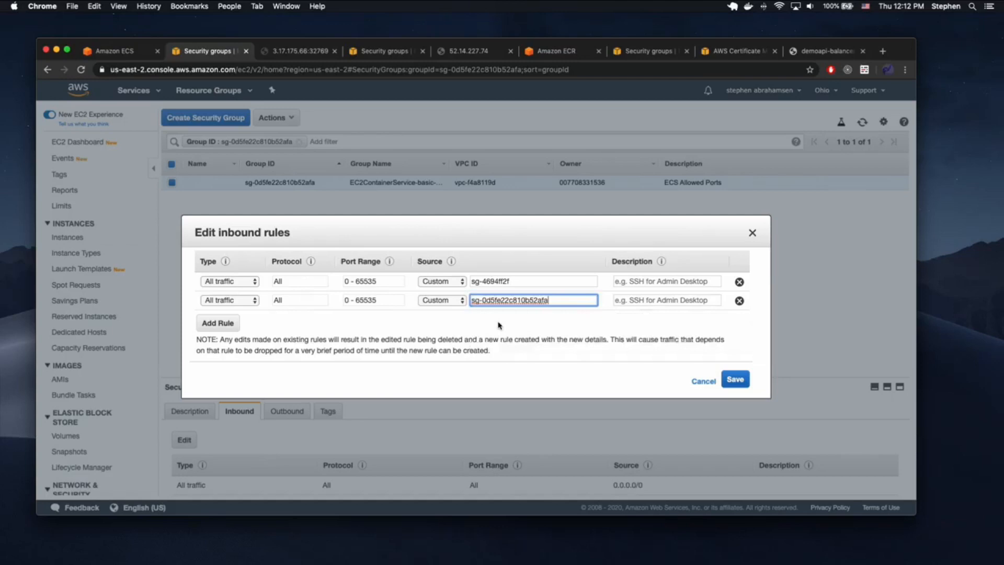
left_click(736, 380)
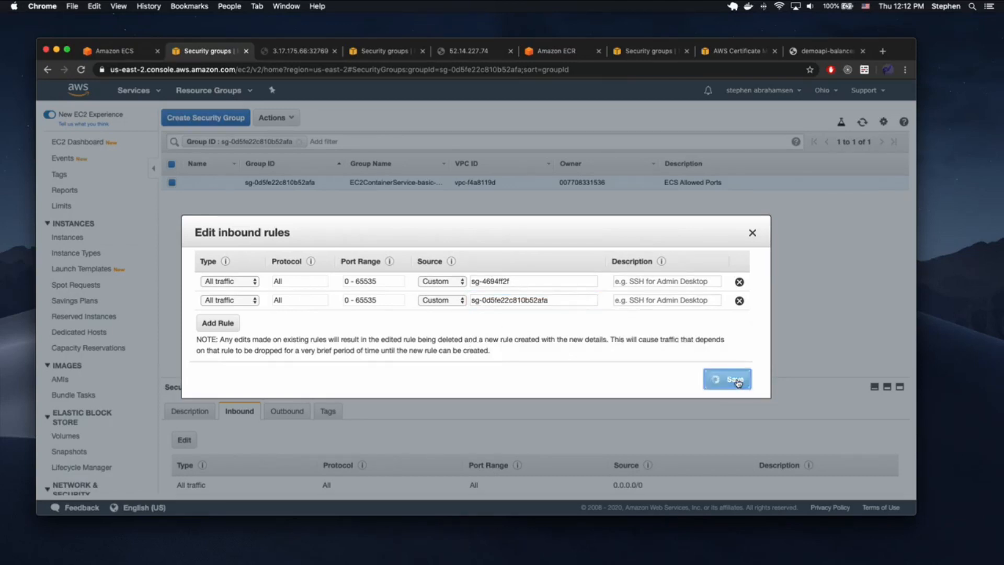
left_click(290, 54)
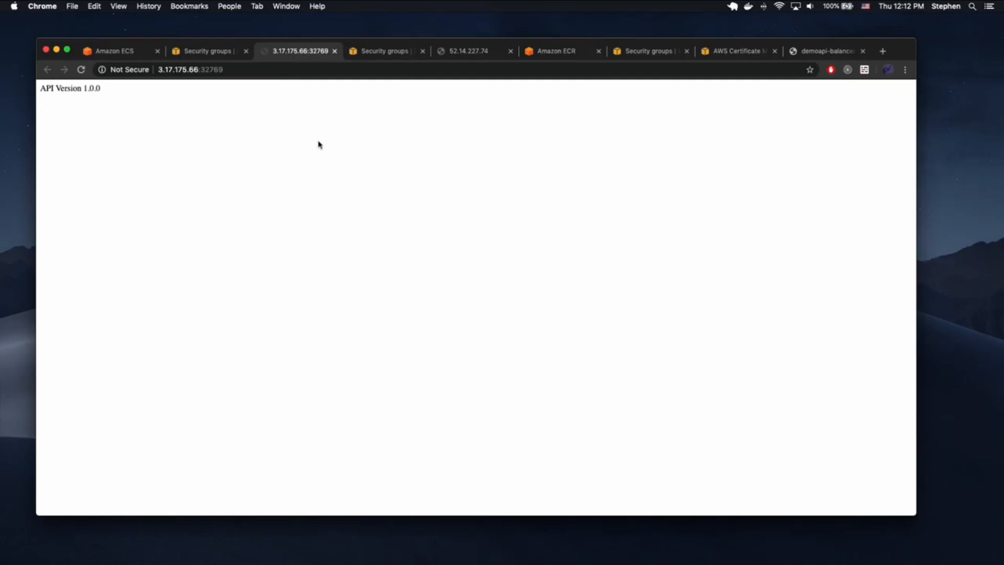
- Reload the 3.17.175.66:32769 and load balancer API pages, then return to the demoapi-video task's ECS details
key("super+r")
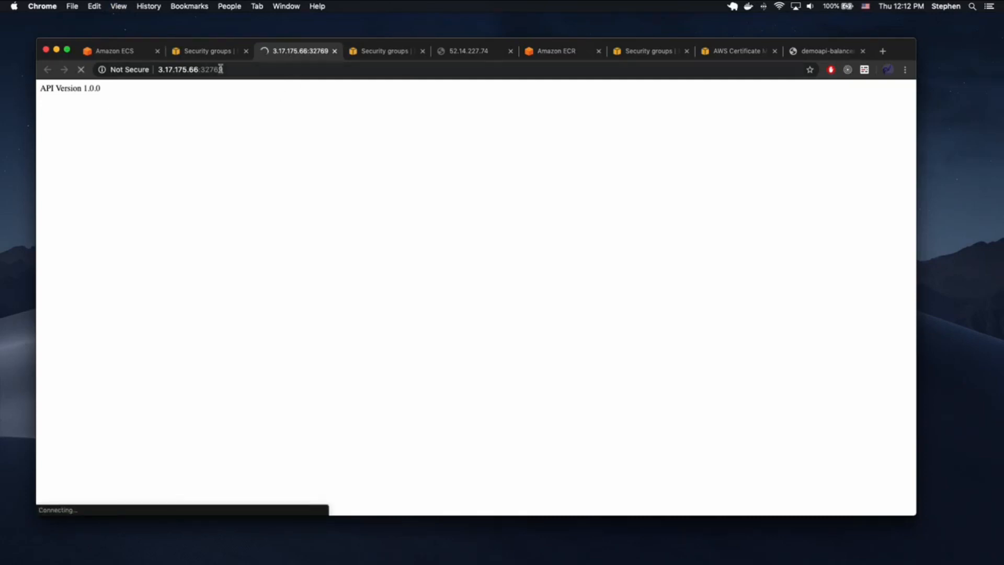
left_click(234, 70)
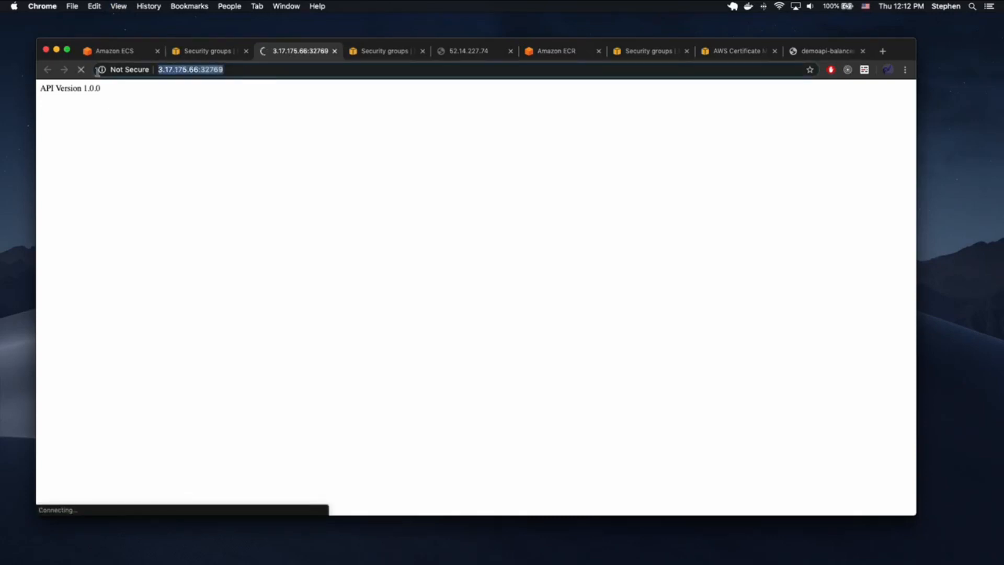
left_click(808, 55)
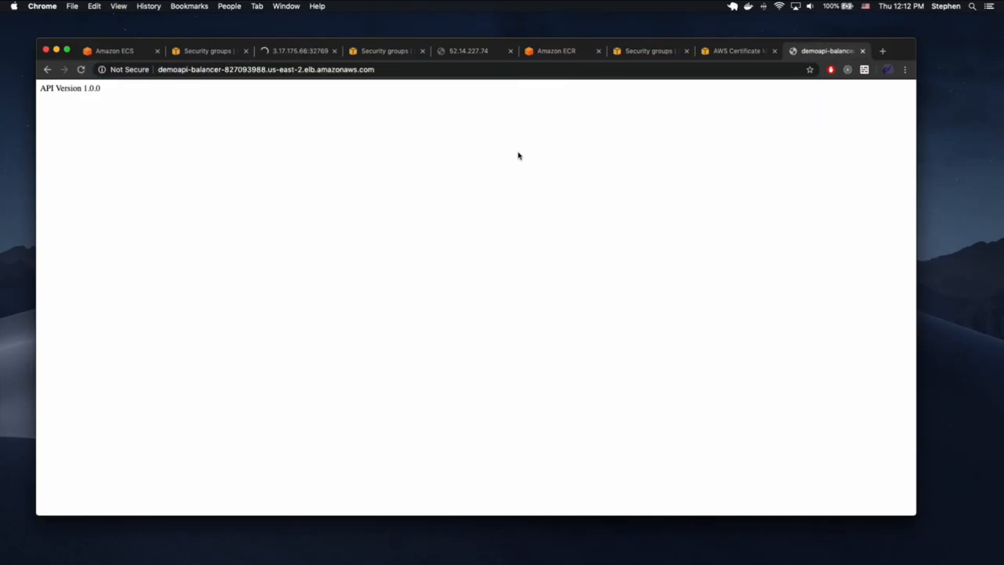
key("super+r")
key("super+r")
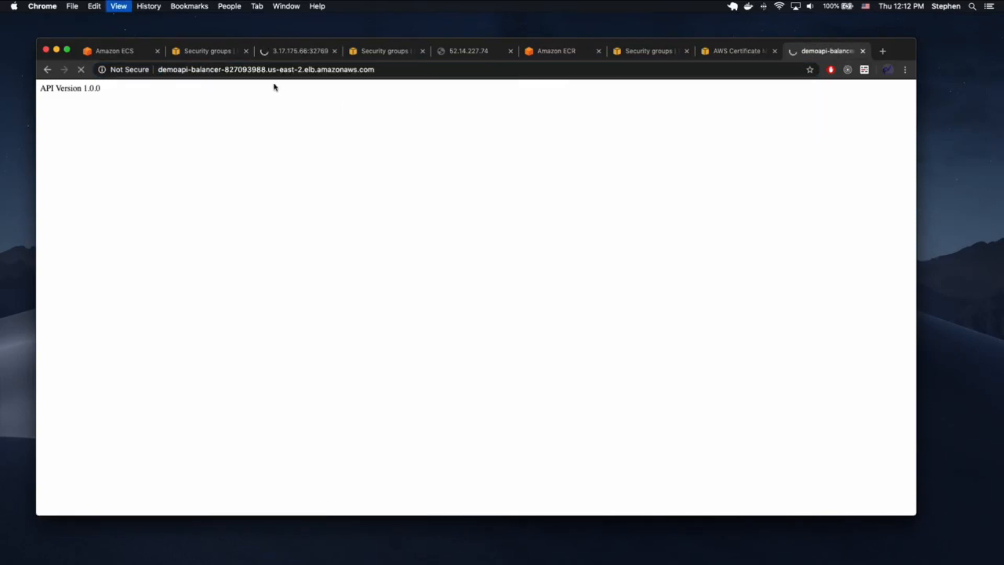
left_click(277, 54)
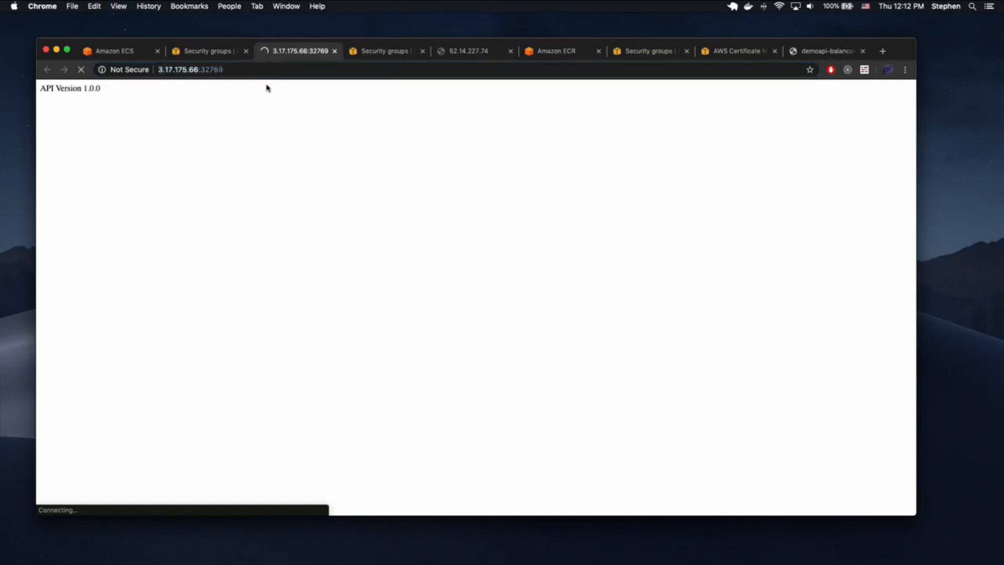
left_click(201, 53)
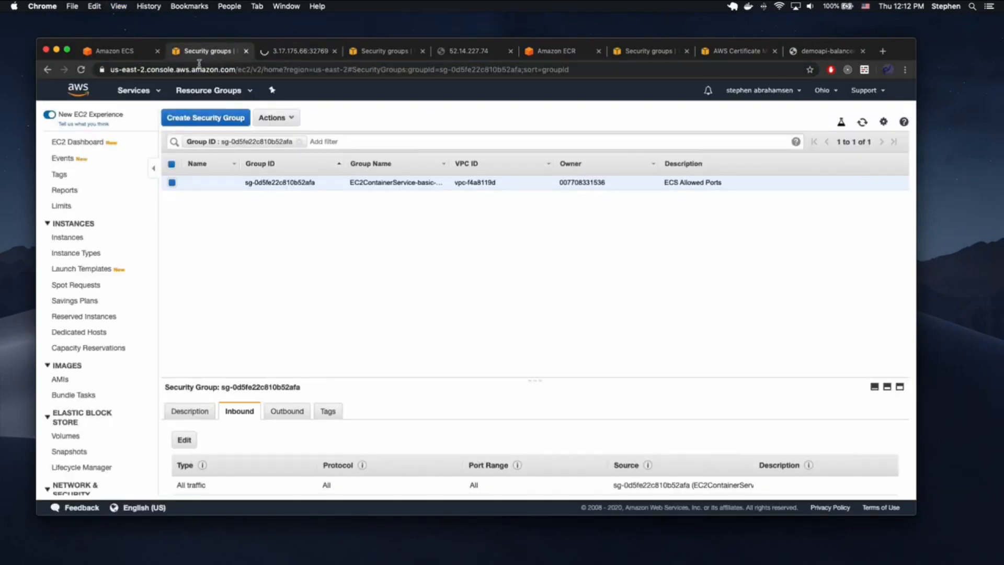
left_click(131, 51)
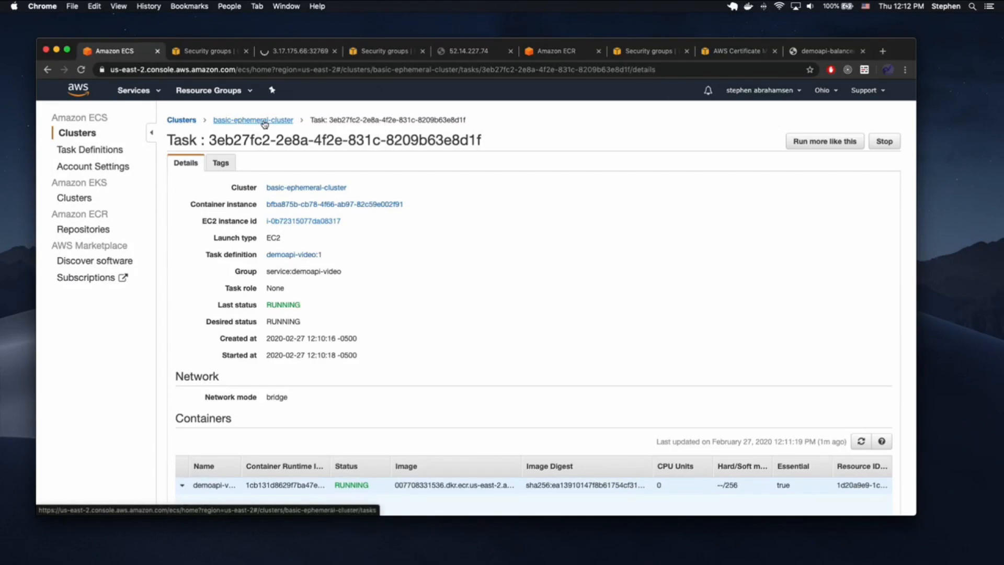
- Open the fullhermit.com hosted zone in Route 53
left_click(134, 90)
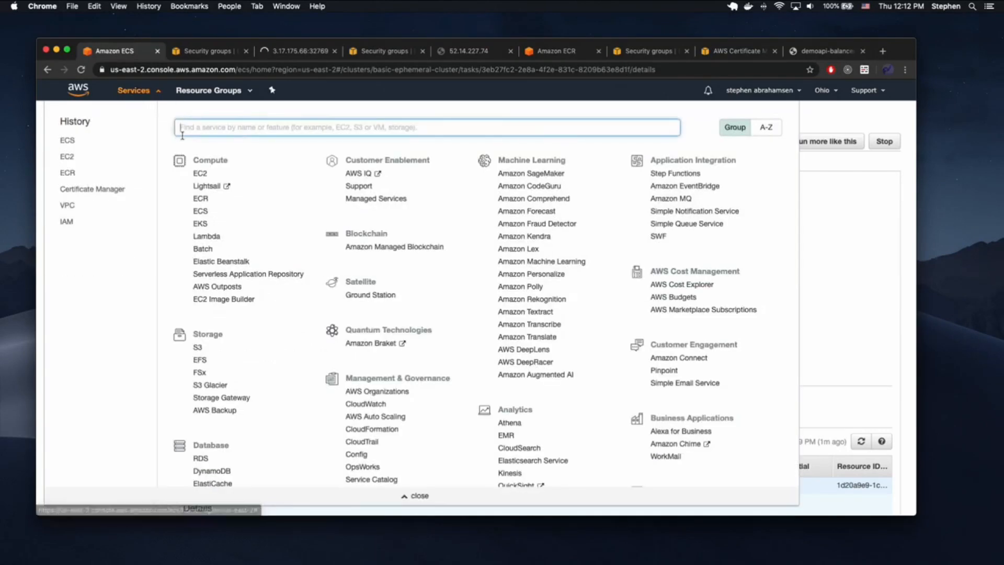
type("rou")
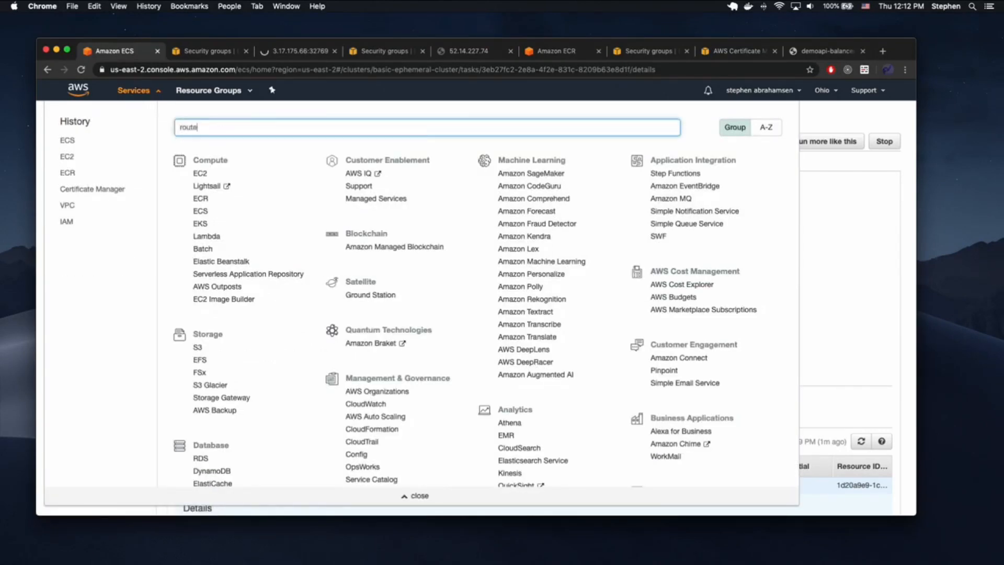
type("t")
left_click(262, 151)
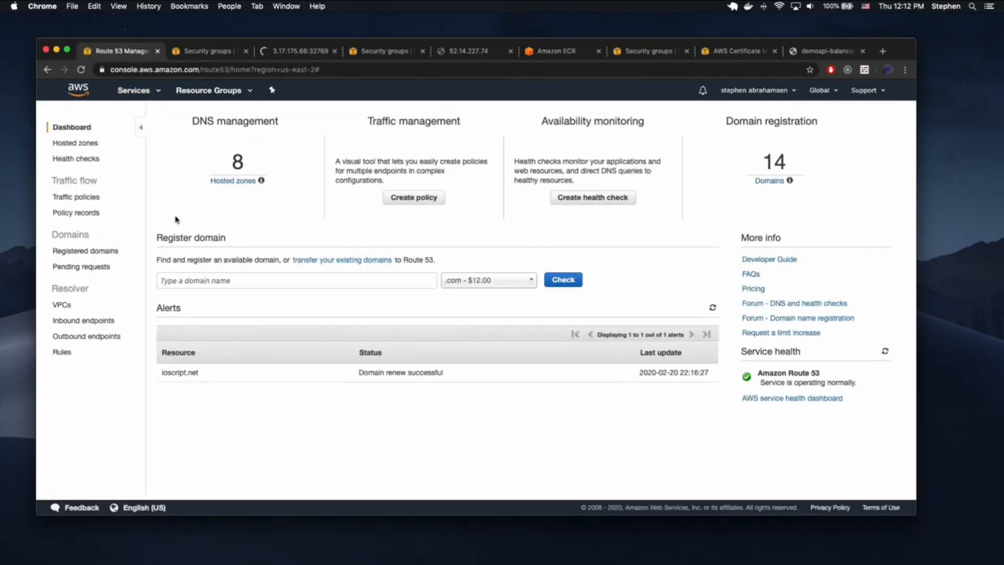
left_click(87, 144)
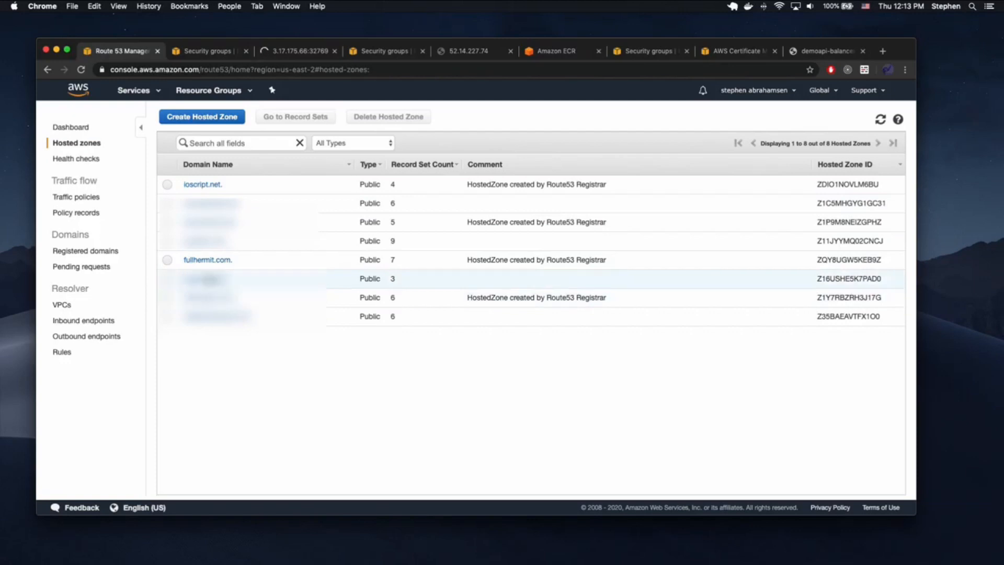
left_click(208, 259)
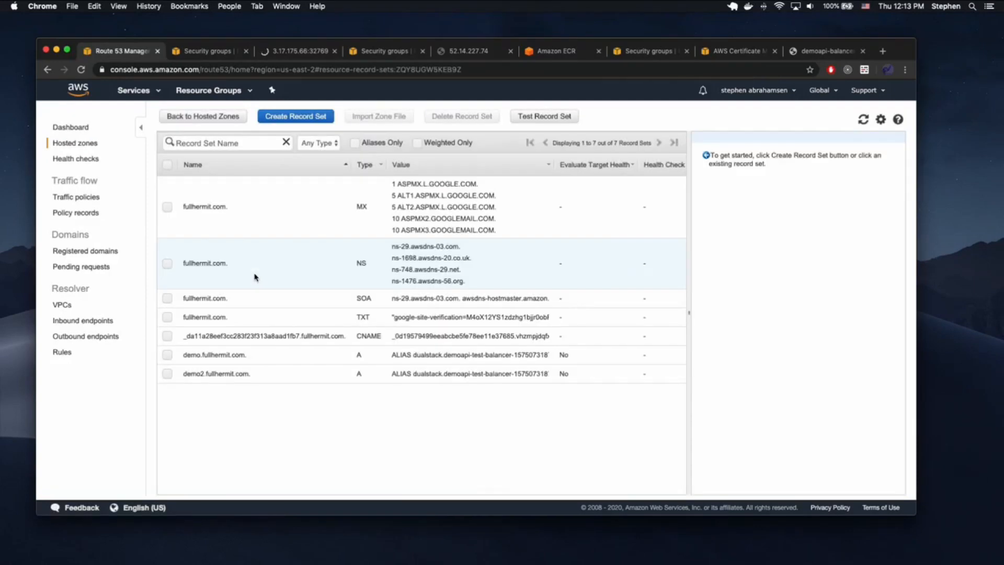
- Delete the demo.fullhermit.com and demo2.fullhermit.com record sets
left_click(167, 355)
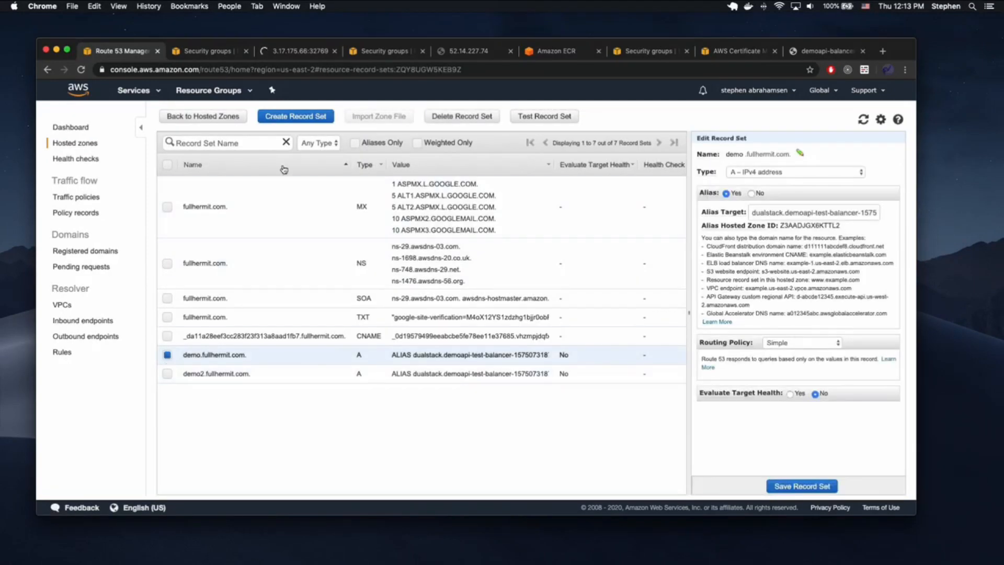
left_click(460, 116)
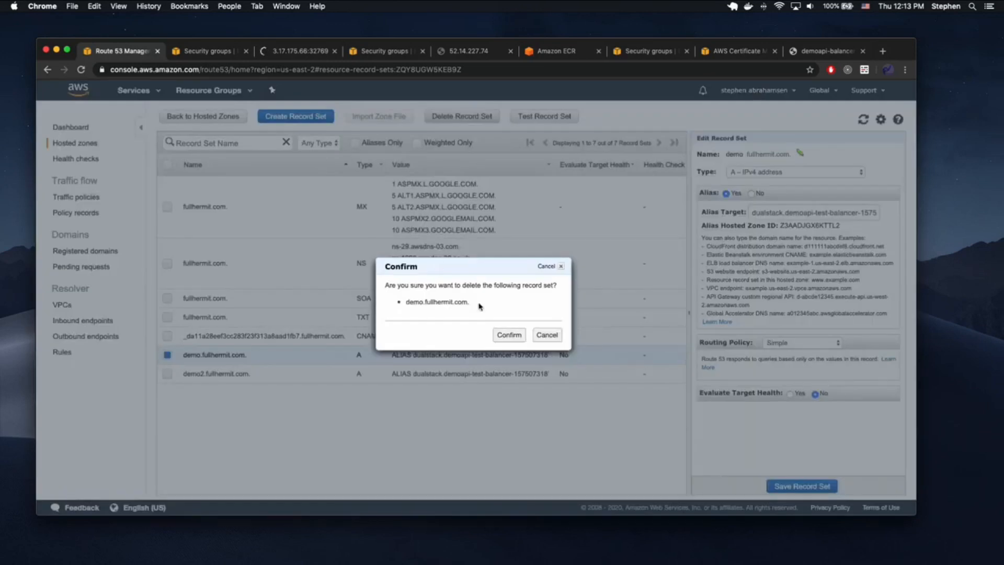
left_click(510, 334)
left_click(167, 354)
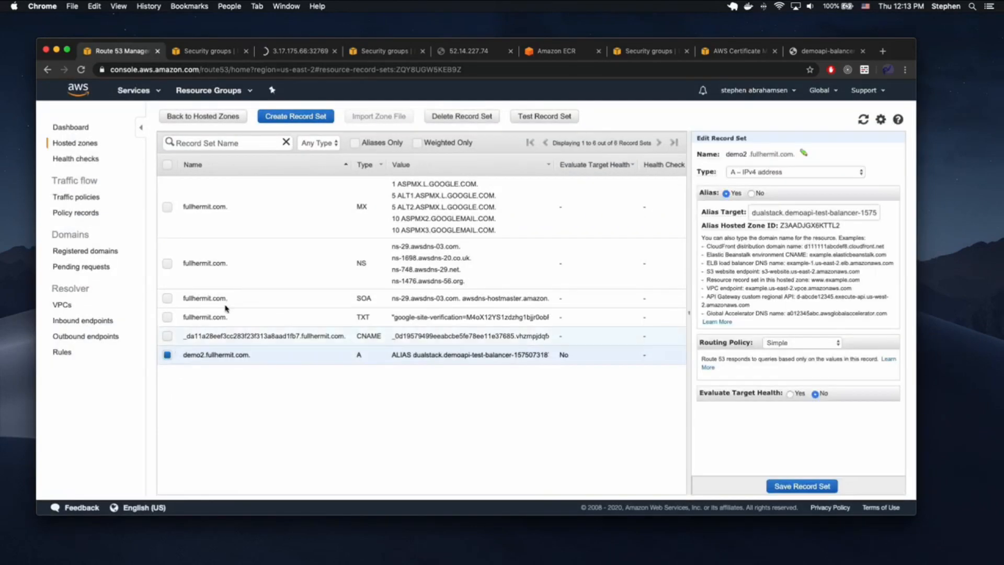
left_click(476, 116)
left_click(507, 334)
left_click(314, 116)
- Create record 'test' as an A alias pointing to the demoapi-balancer load balancer
type("test")
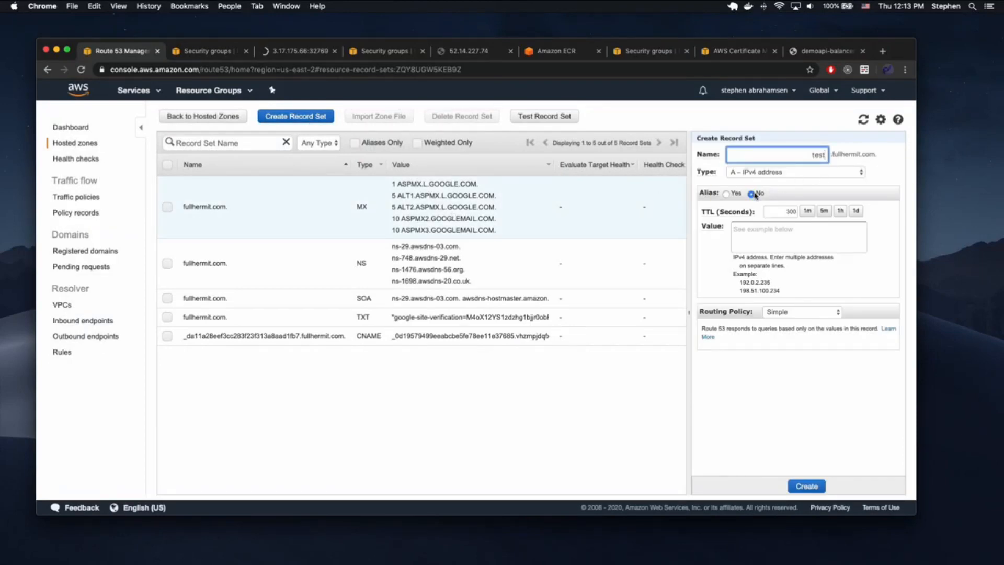
left_click(727, 194)
left_click(773, 211)
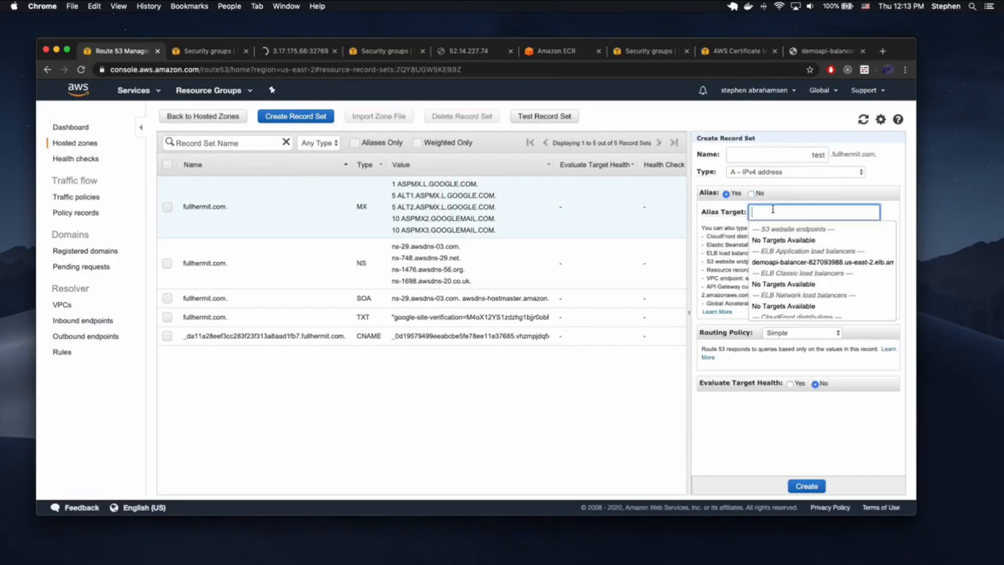
left_click(796, 264)
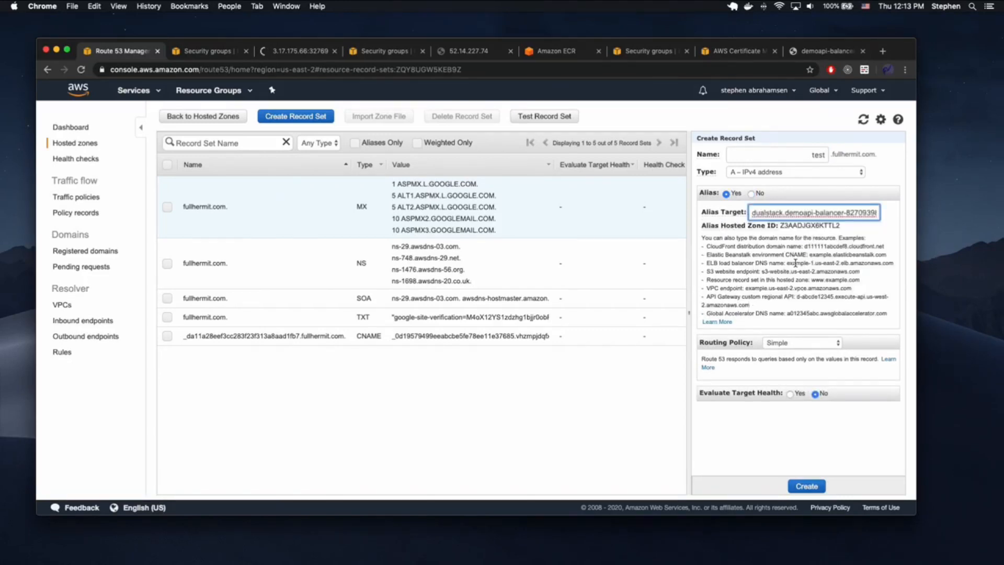
left_click(805, 485)
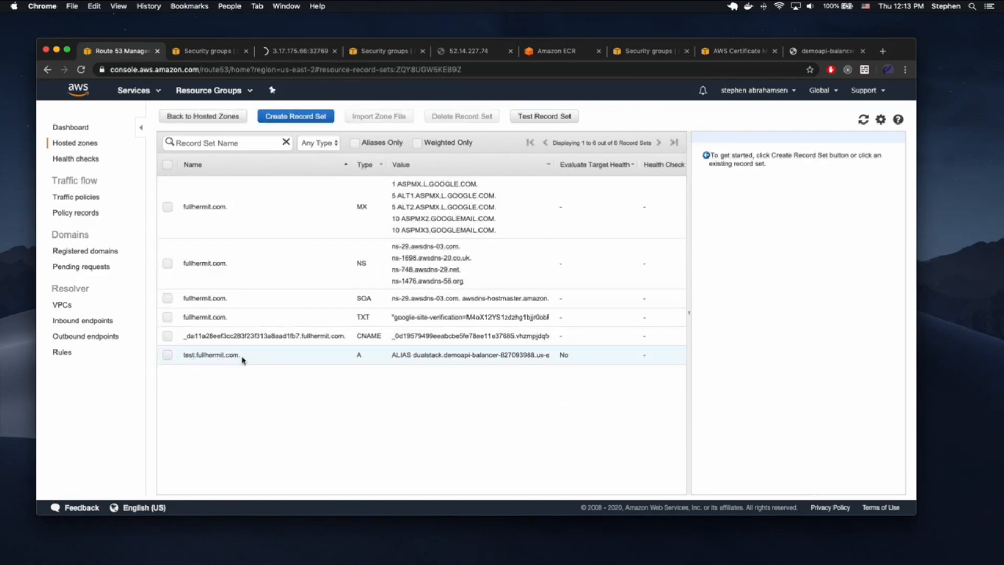
left_click(805, 52)
- Visit test.fullhermit.com in a new browser tab
left_click(883, 50)
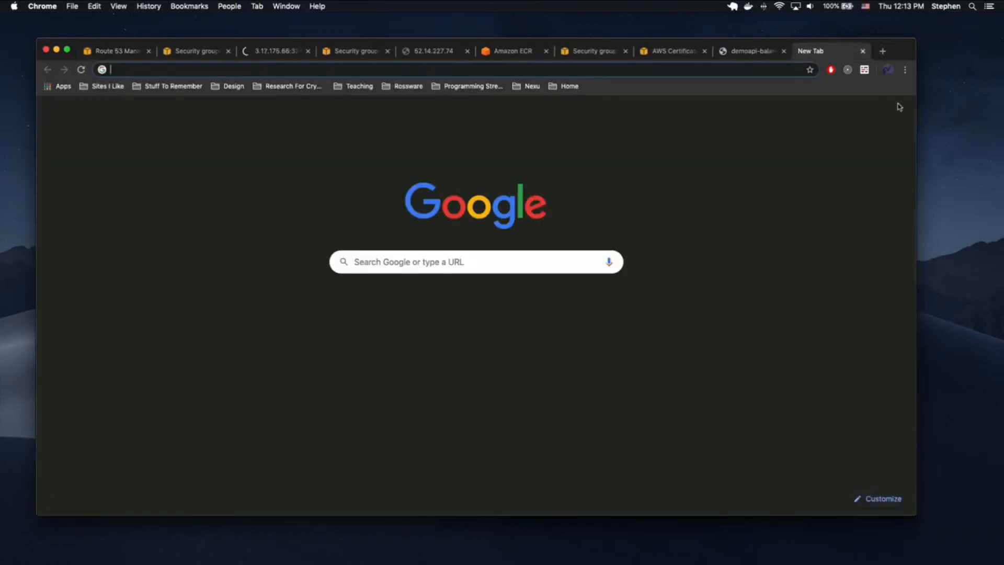
type("test.")
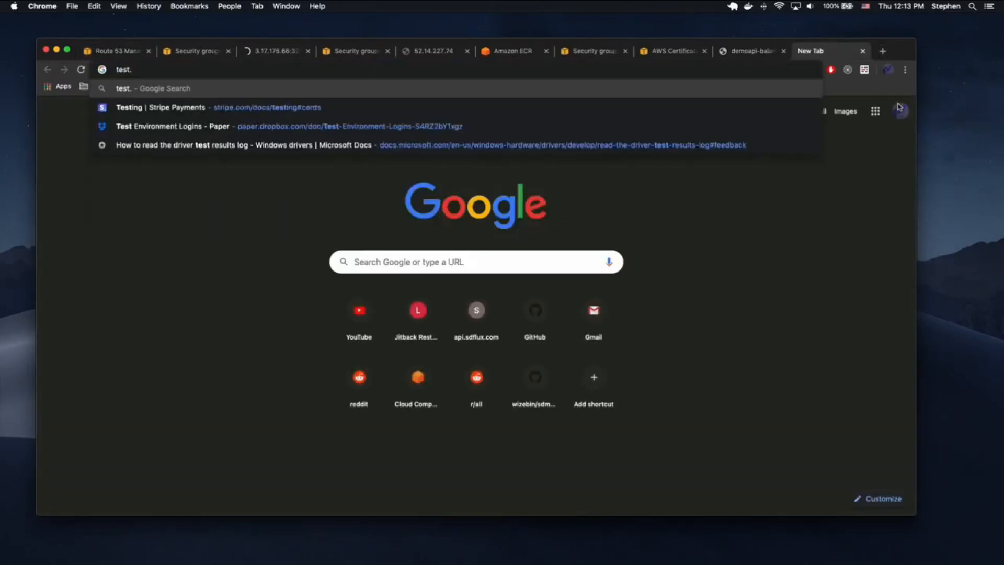
type("fullhermit.com")
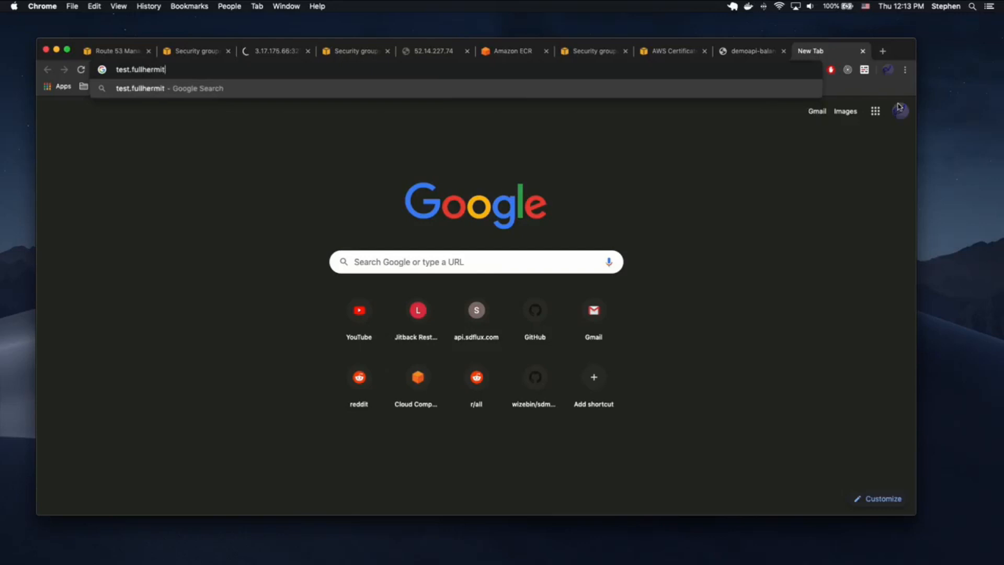
key("Return")
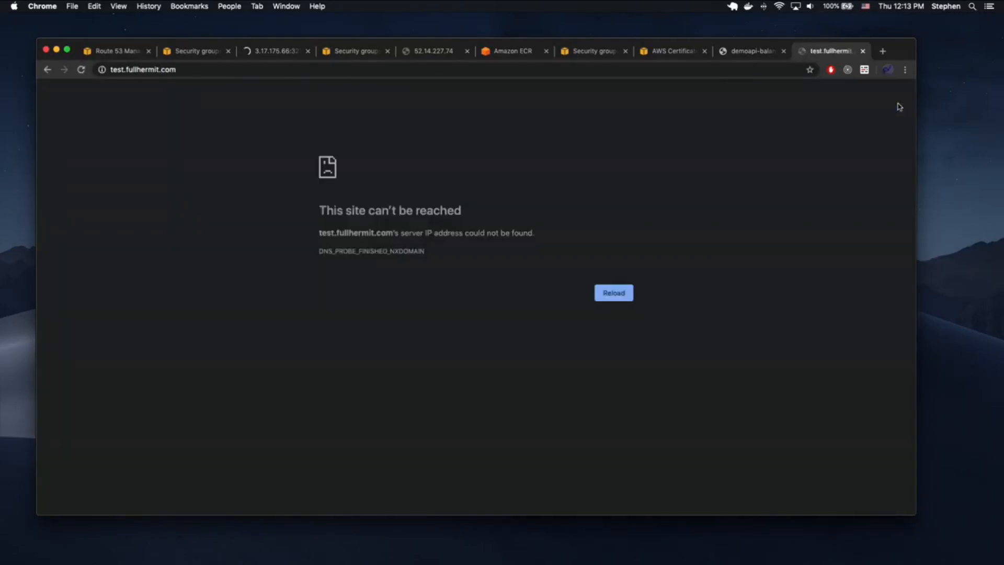
key("super+r")
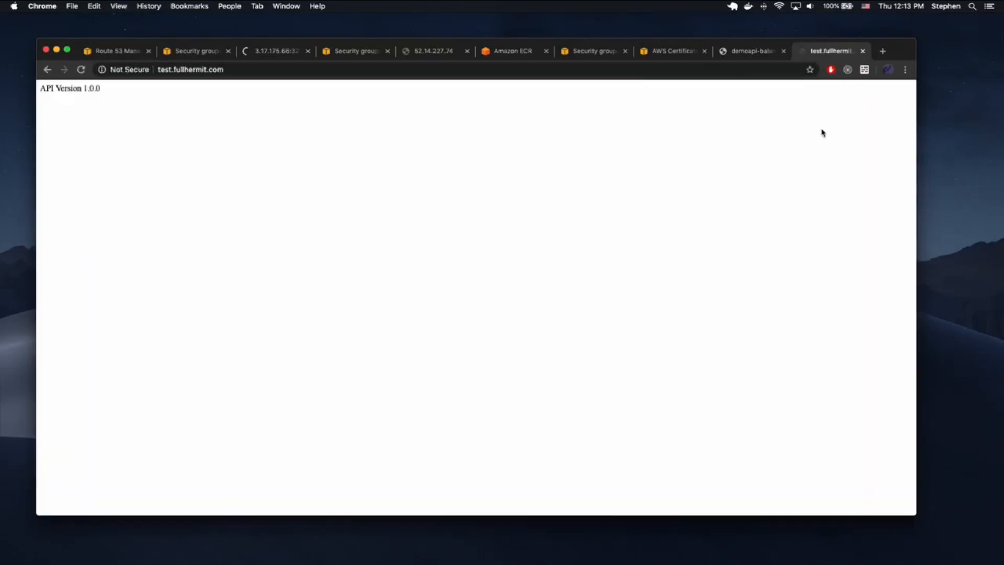
left_click(234, 76)
key("Left")
type("htt")
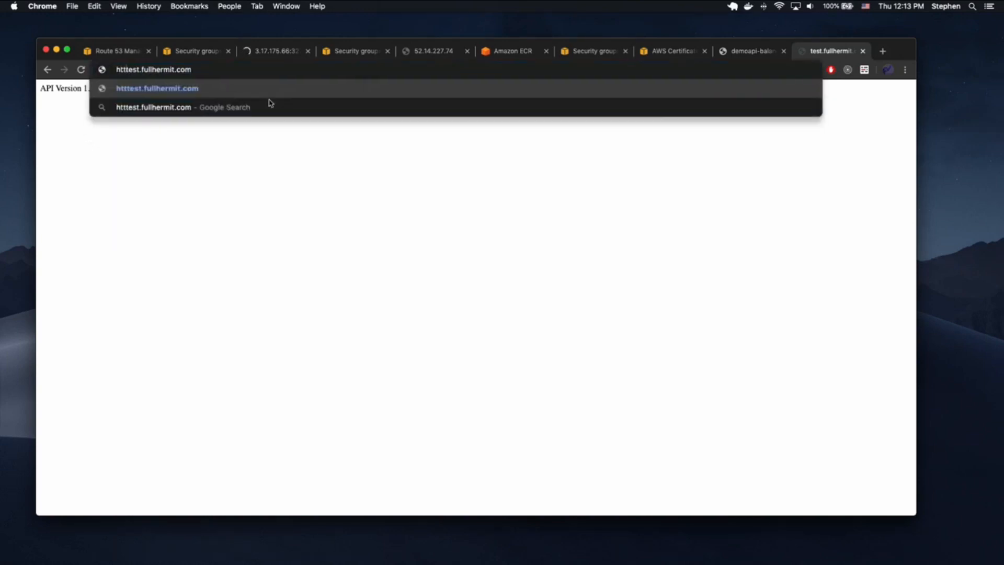
type("ps://")
key("Return")
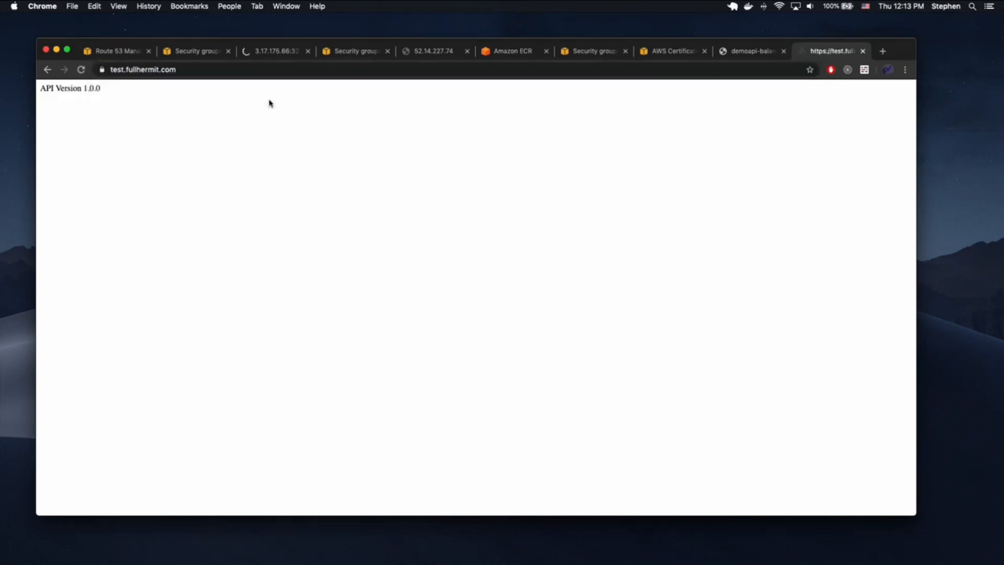
left_click_drag(177, 72, 166, 72)
left_click(251, 135)
left_click(743, 54)
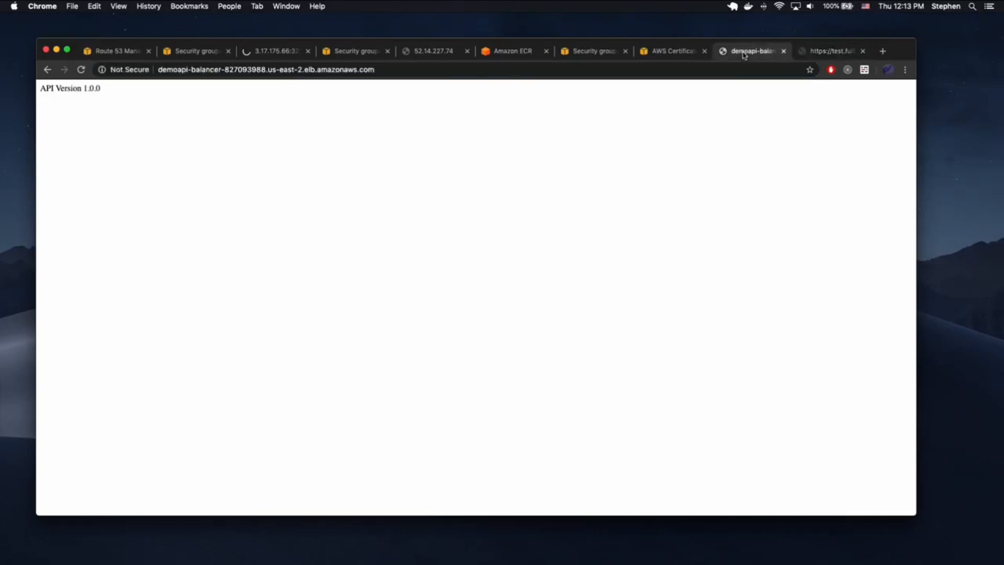
left_click(208, 55)
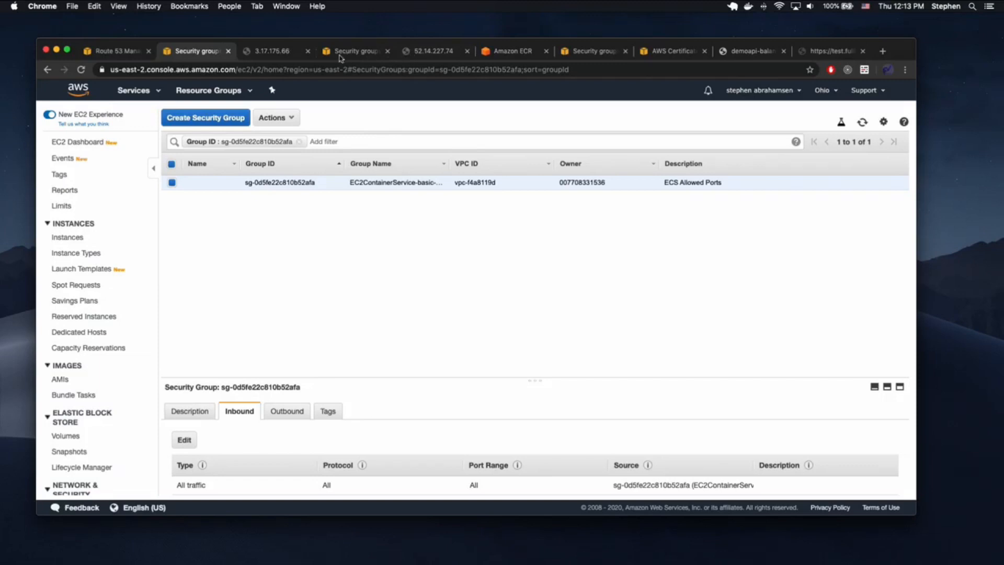
- Go to EC2 Load Balancers and view demoapi-balancer's listeners
left_click(155, 93)
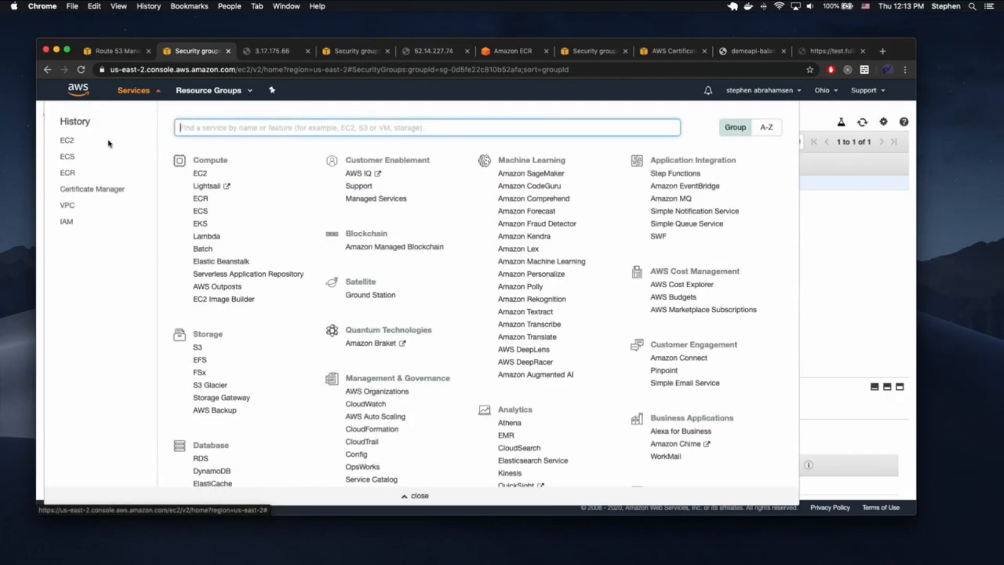
left_click(68, 141)
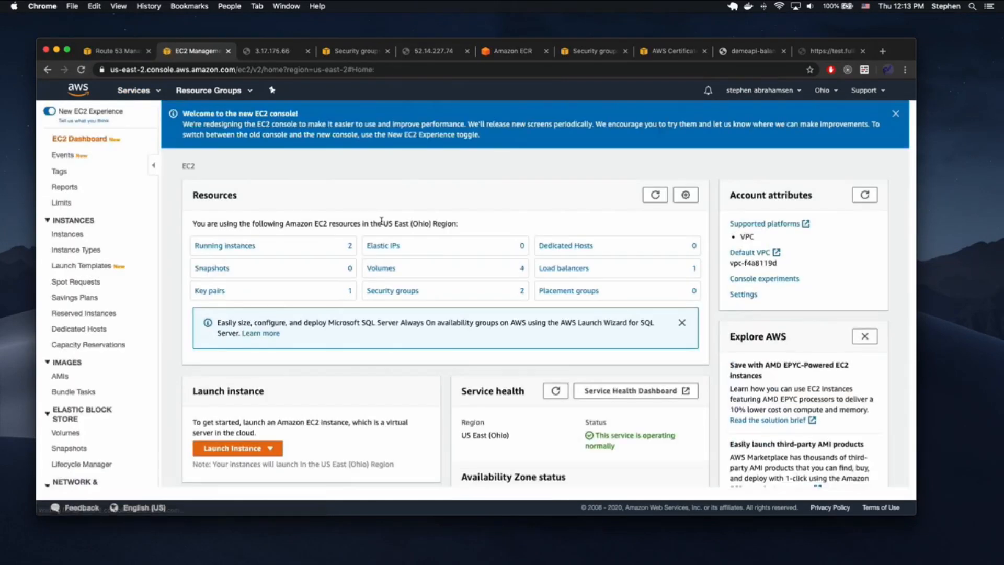
scroll(116, 418, "down", 4)
left_click(104, 419)
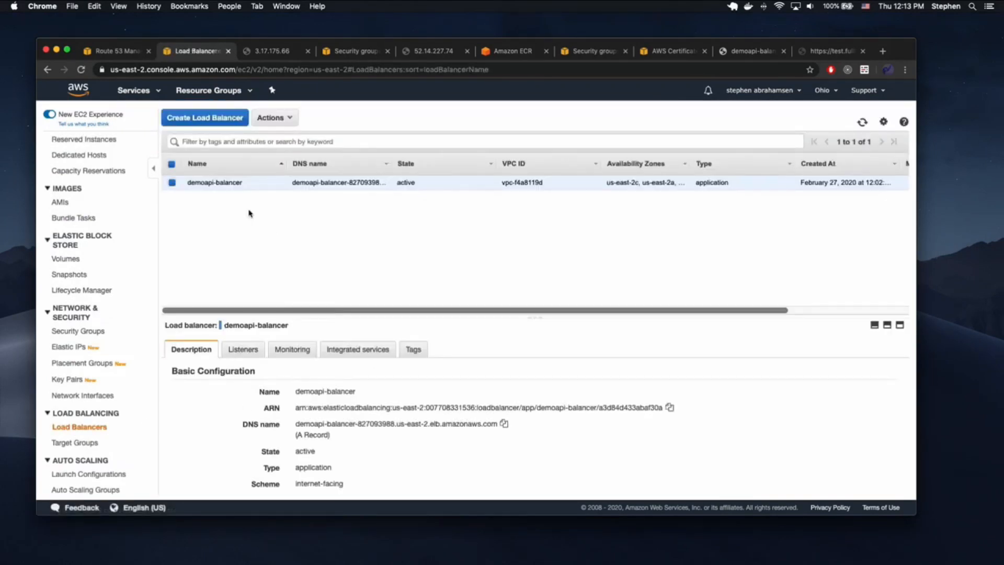
left_click(242, 349)
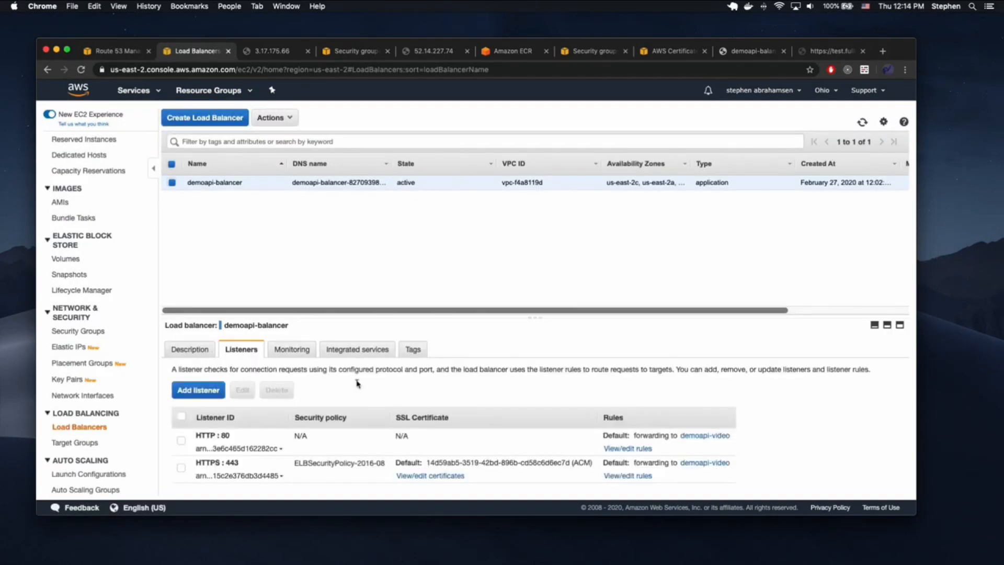
- Delete the HTTP:80 listener from demoapi-balancer
left_click(182, 439)
left_click(277, 390)
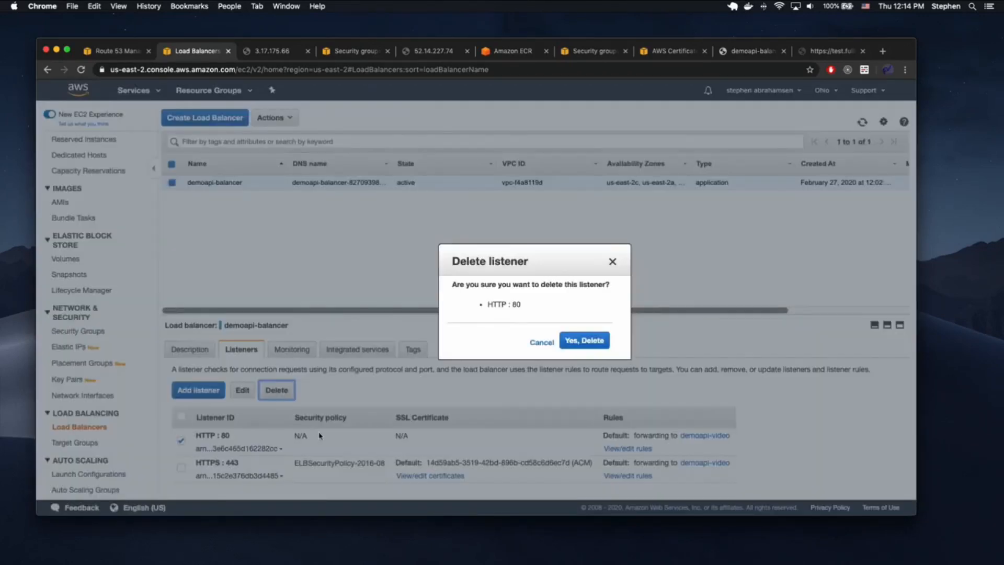
left_click(584, 340)
left_click(209, 390)
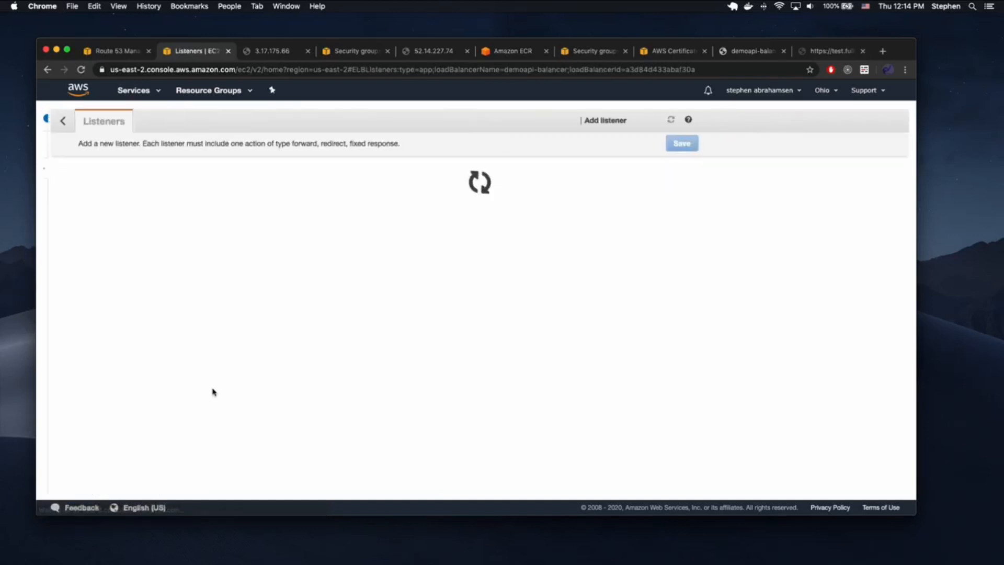
- Set the new listener to HTTP with a Redirect default action using 302 Found
left_click(106, 261)
left_click(249, 264)
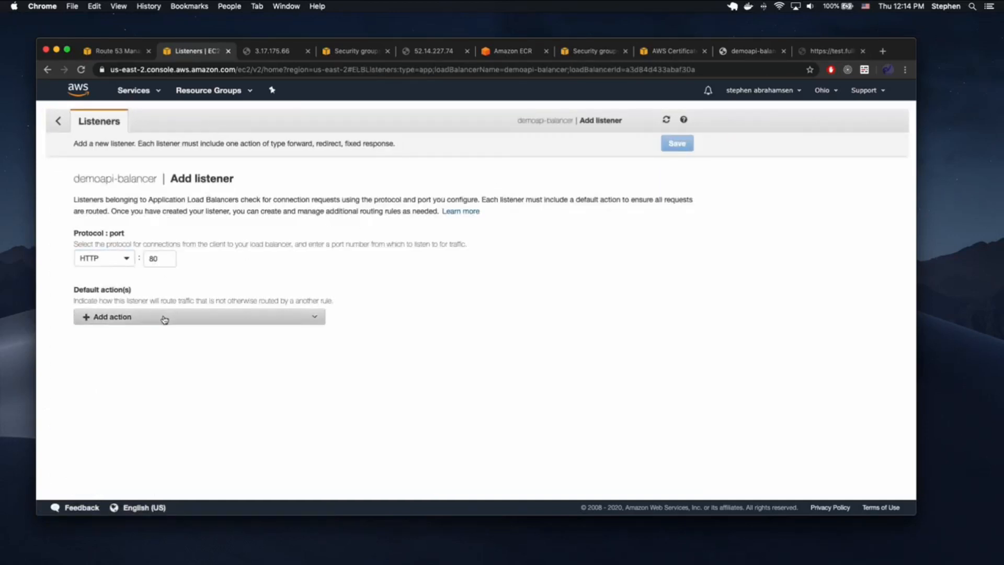
left_click(164, 317)
left_click(152, 346)
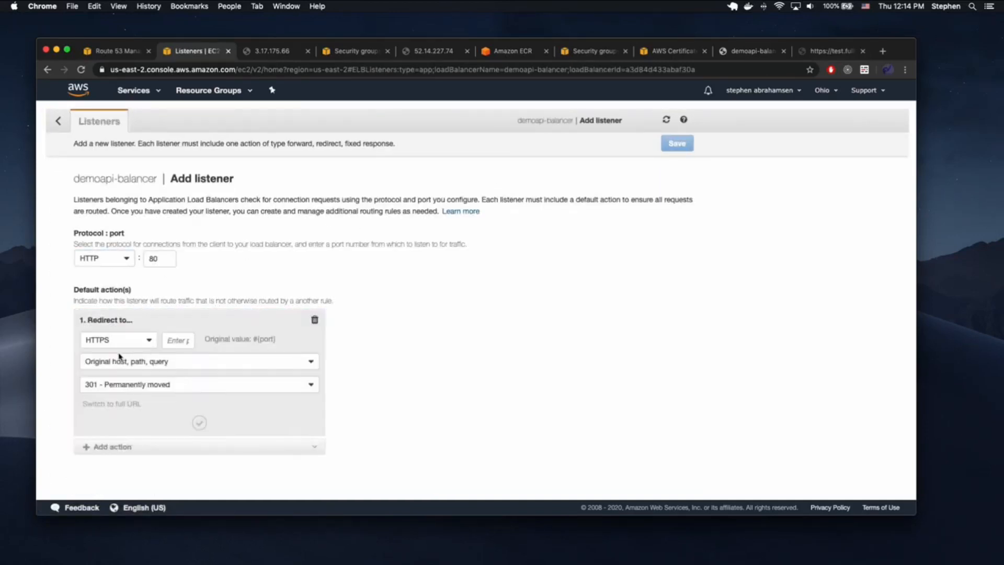
left_click(108, 385)
left_click(110, 414)
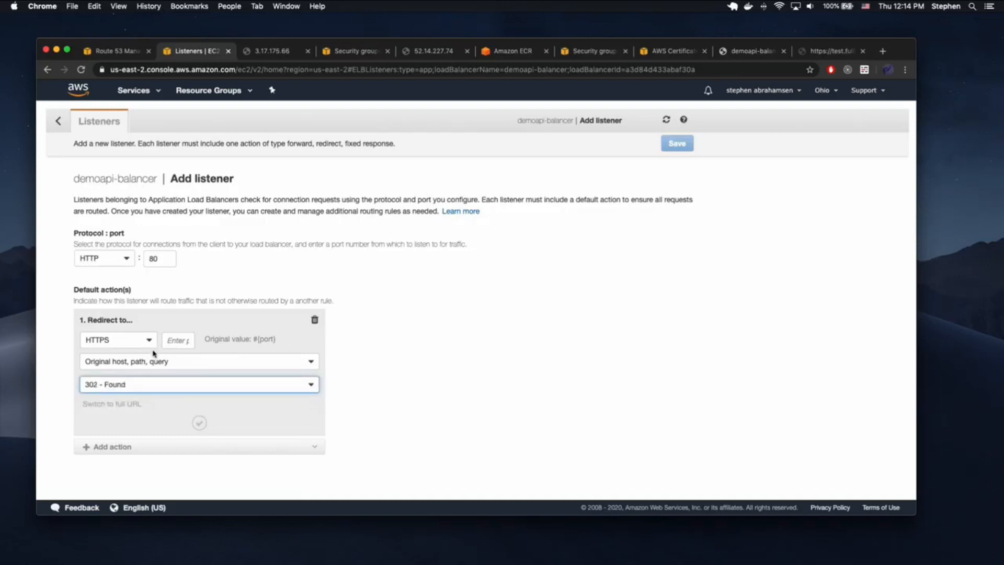
- Set the redirect port to 443, confirm the action, and save the listener
left_click(169, 341)
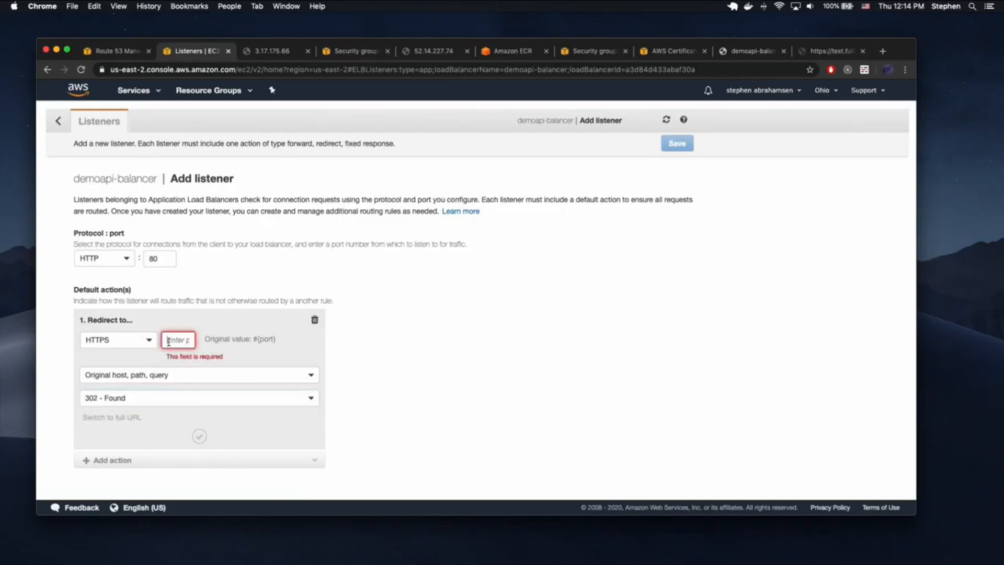
type("443")
left_click(423, 368)
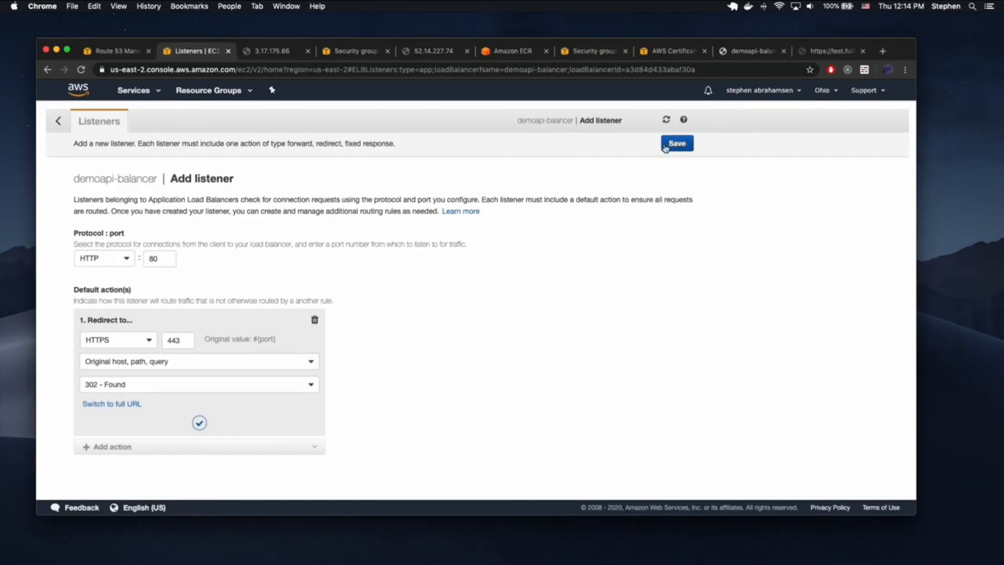
left_click(199, 423)
left_click(674, 148)
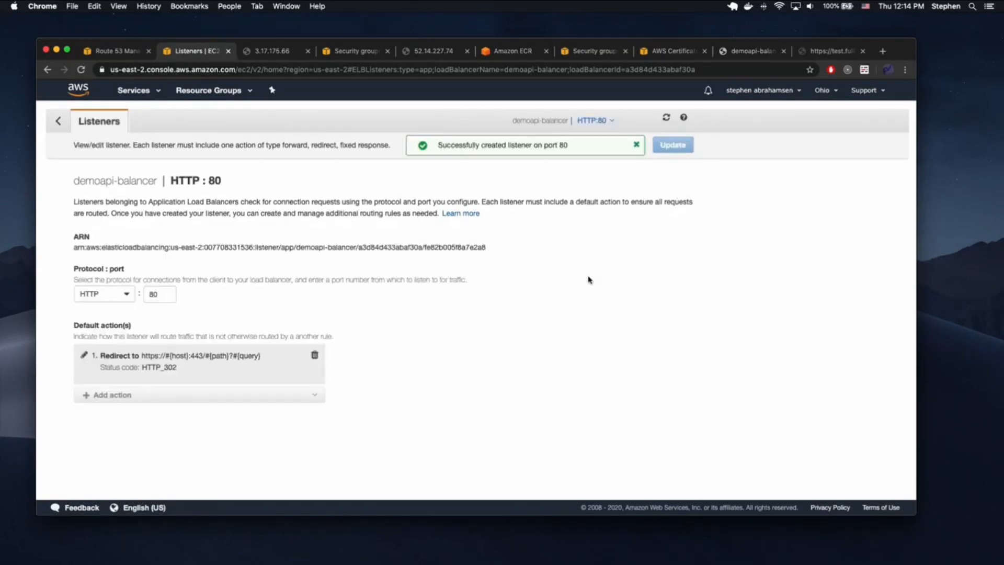
left_click(831, 51)
left_click(177, 71)
left_click(178, 70)
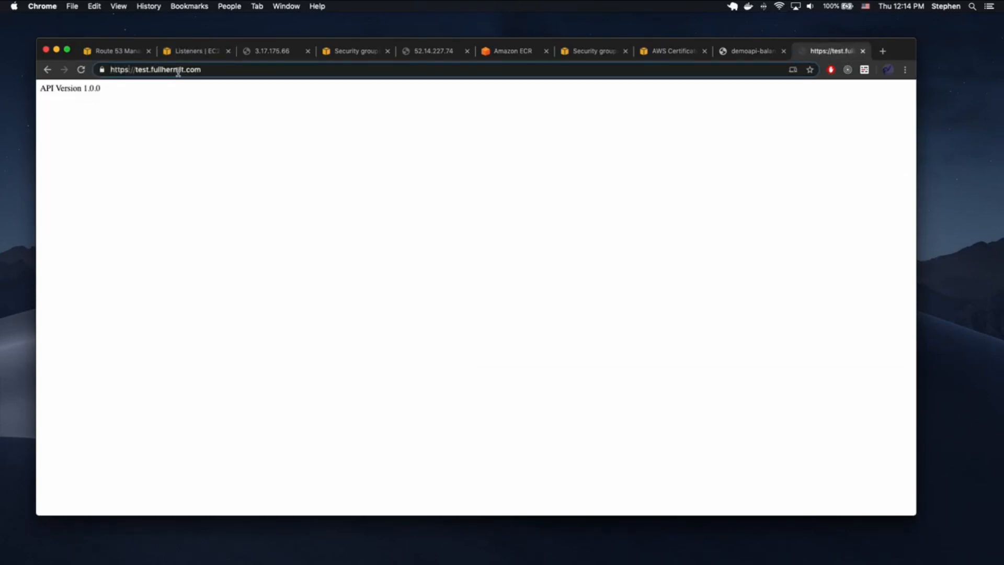
key("BackSpace")
key("Return")
left_click(104, 70)
left_click(391, 170)
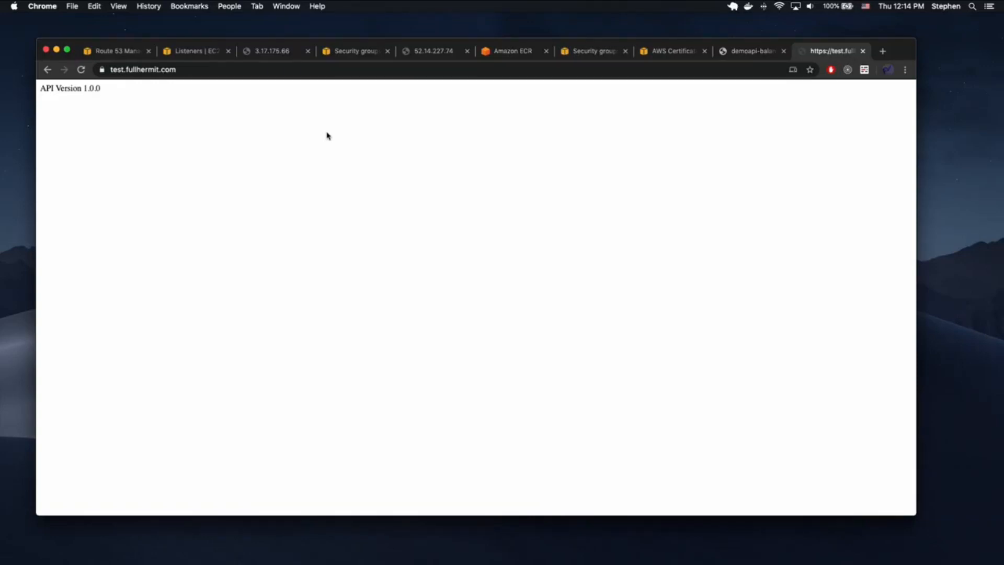
- Return to fullhermit.com's Route 53 record sets in the browser
key("ctrl+Up")
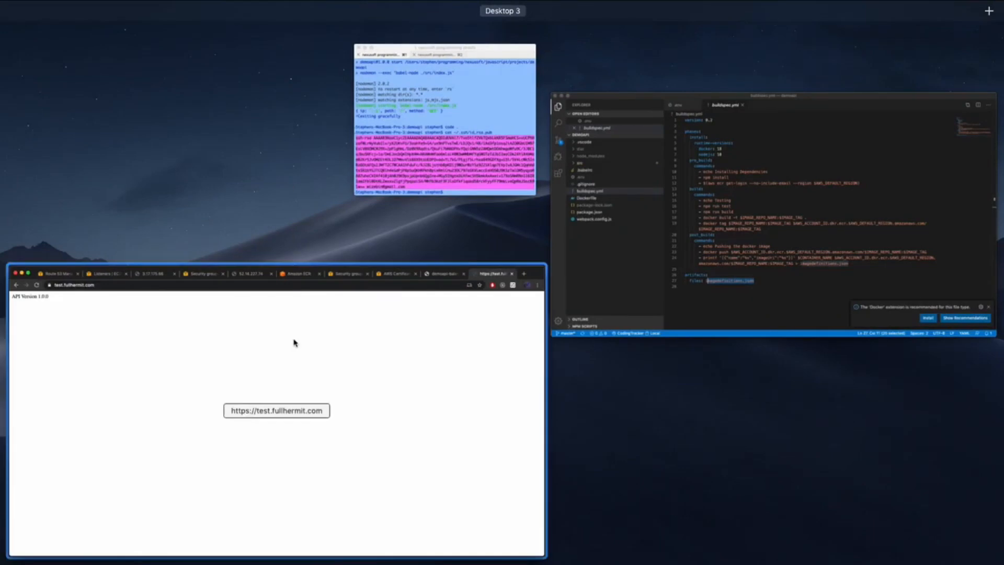
left_click(294, 343)
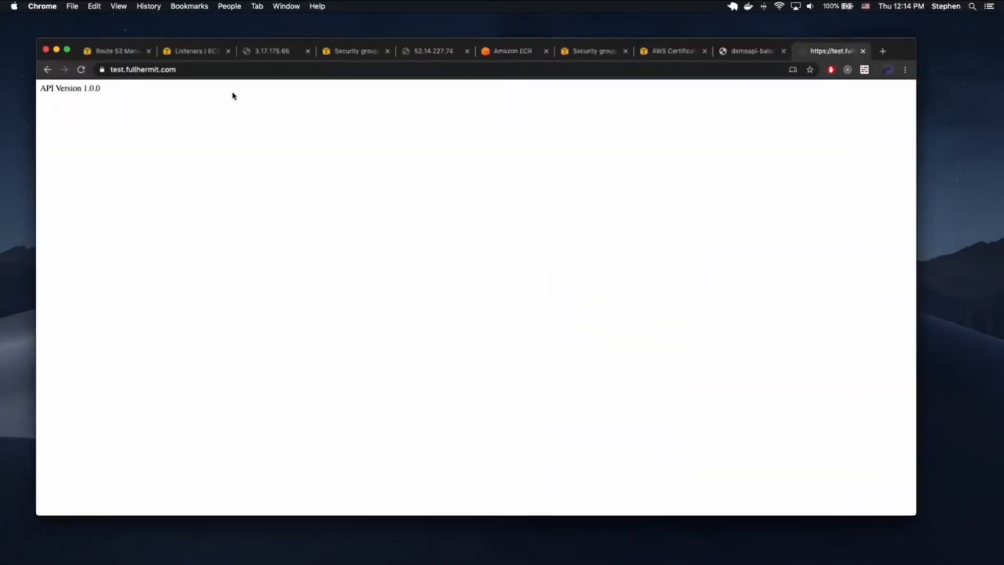
left_click(191, 52)
left_click(115, 51)
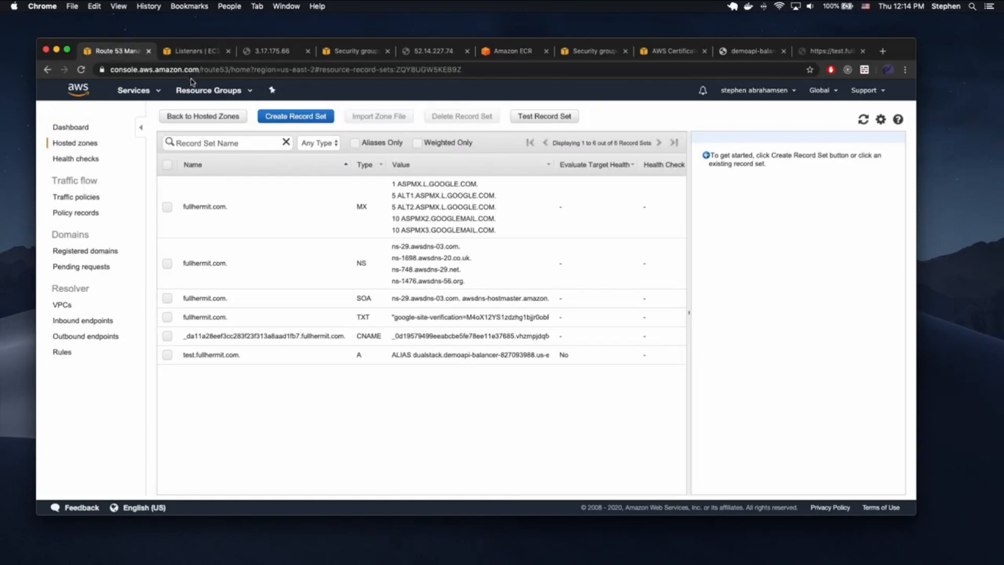
- Open the demoapi-video pipeline in CodePipeline and start editing it
left_click(134, 91)
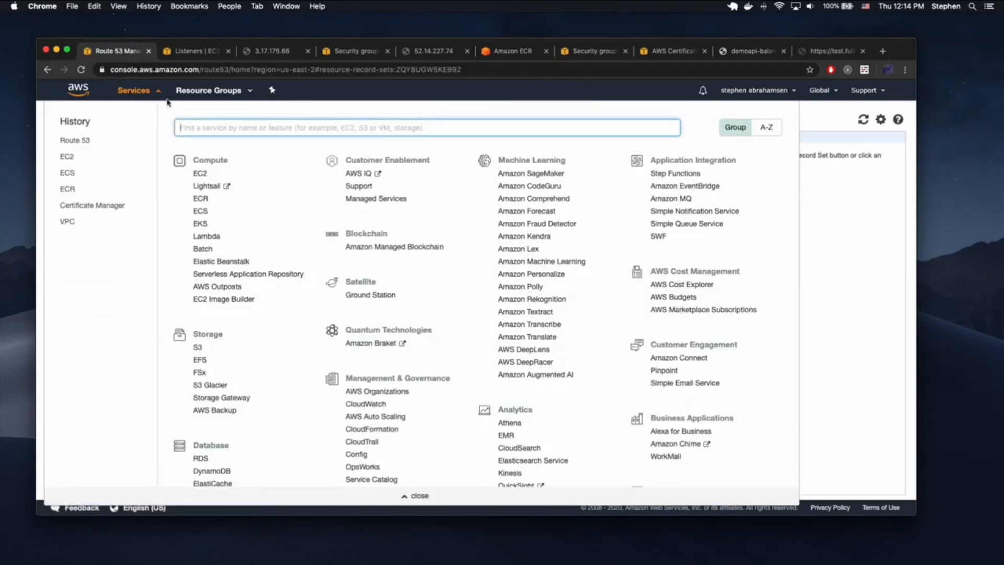
type("codepipeline")
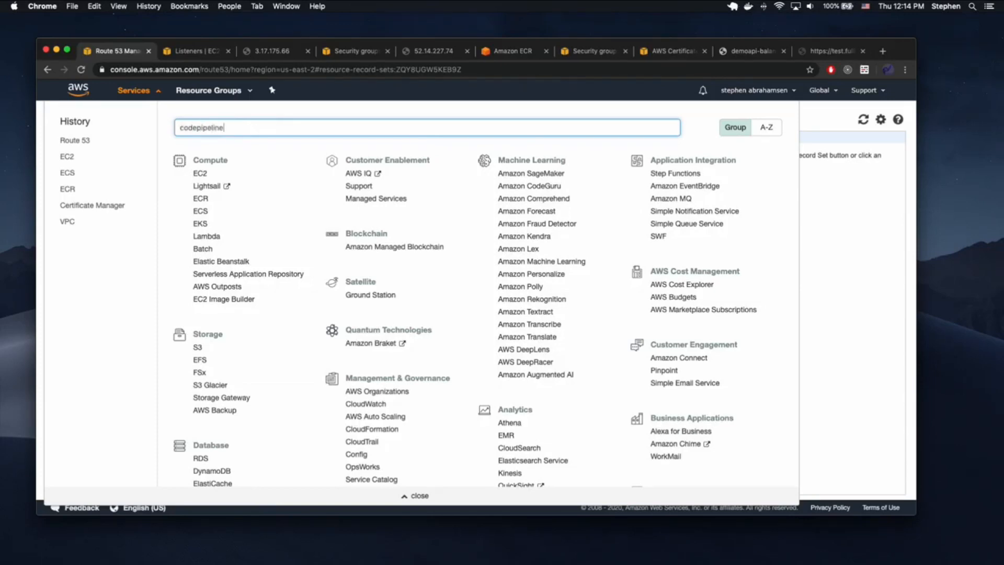
left_click(242, 150)
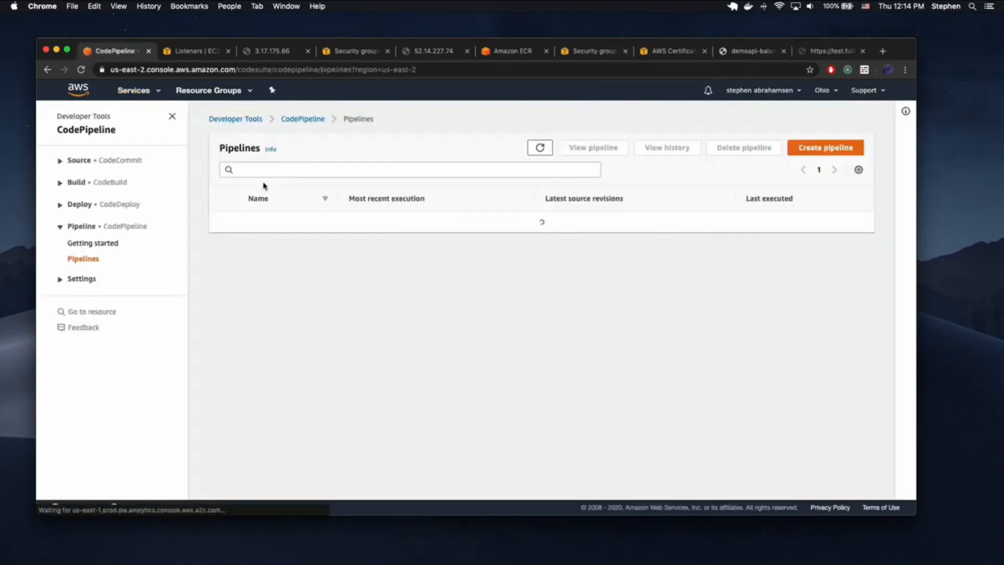
left_click(273, 222)
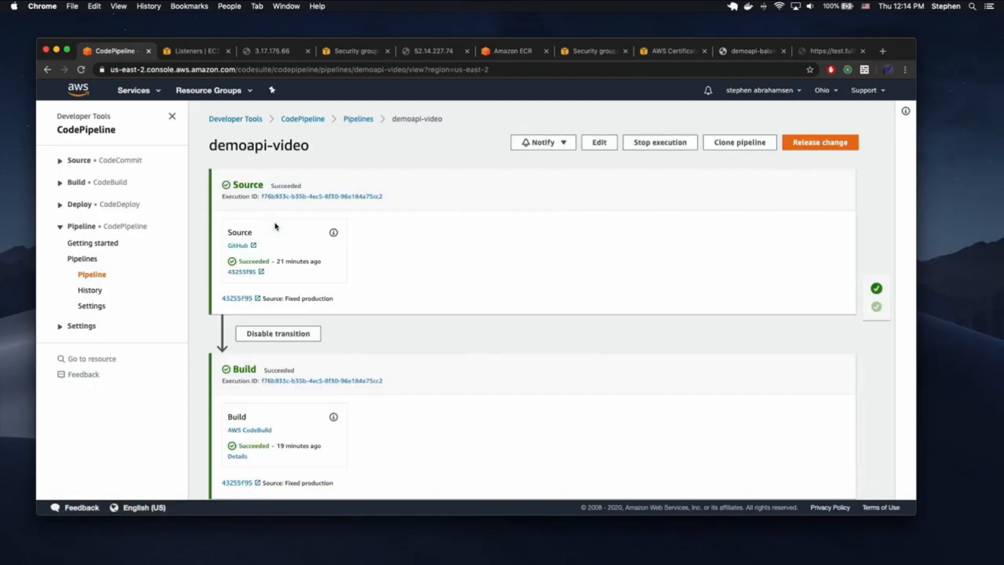
scroll(360, 256, "down", 1)
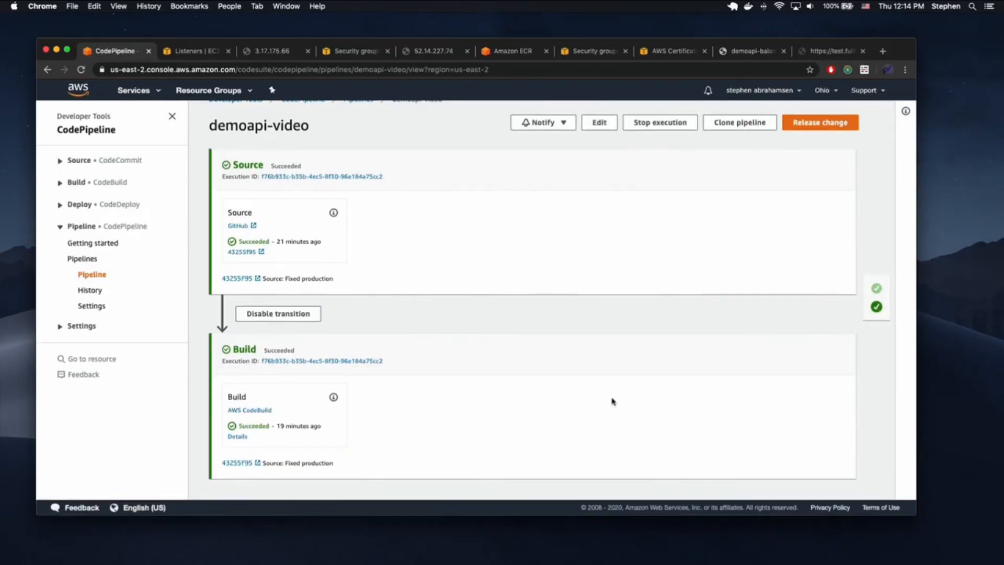
scroll(513, 352, "up", 1)
left_click(600, 145)
right_click(505, 354)
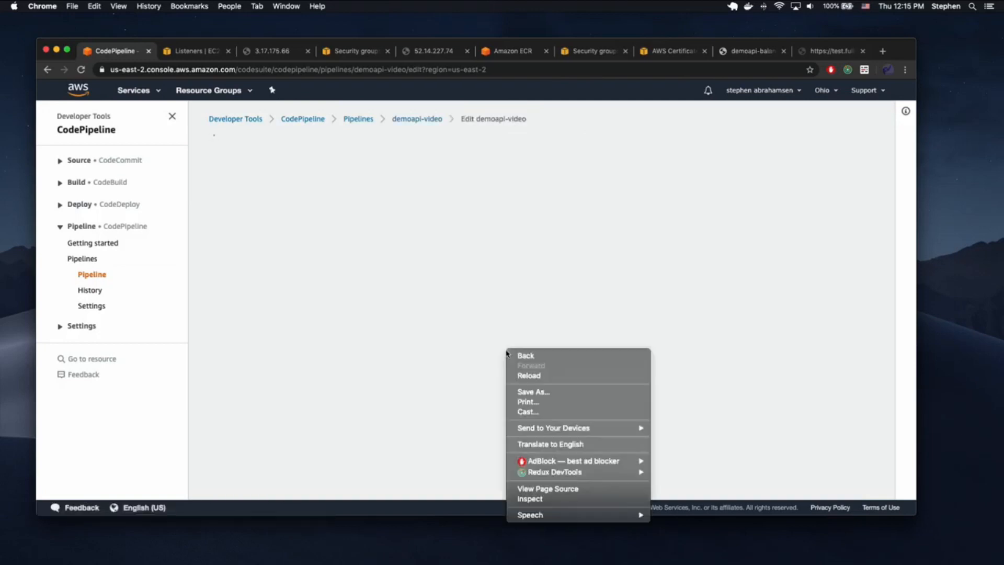
- Add a new stage named 'deploy' after the Build stage
left_click(397, 341)
left_click(523, 412)
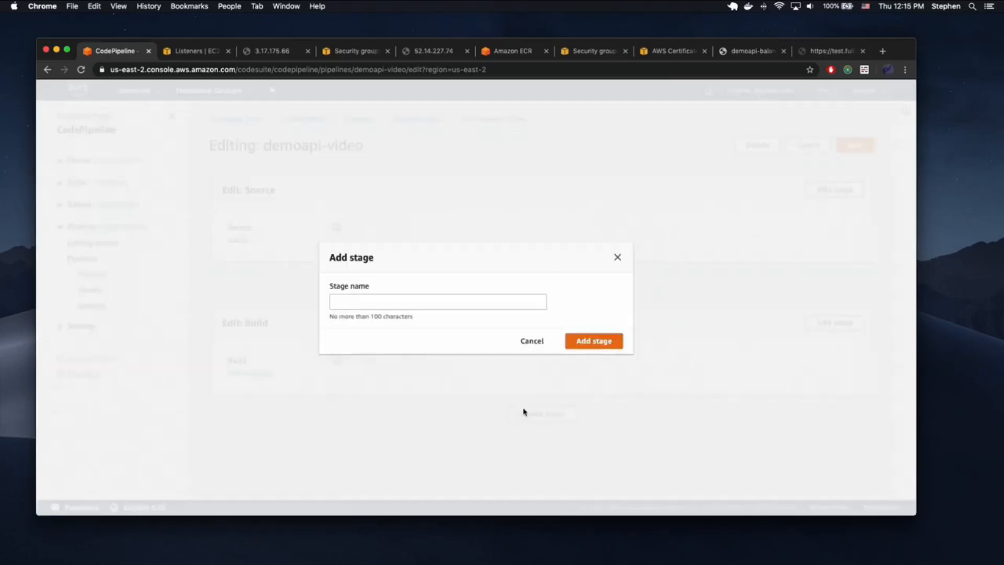
left_click(407, 301)
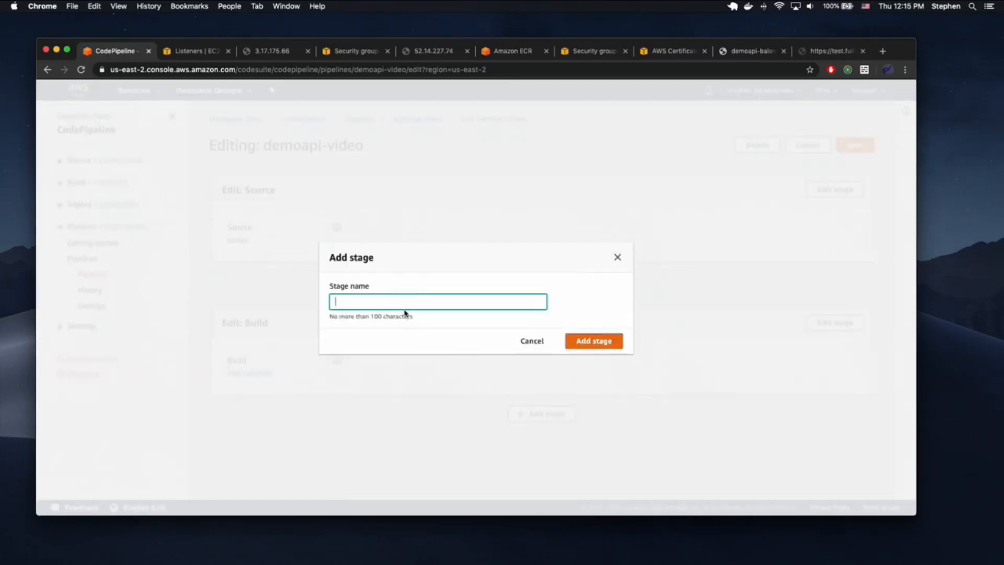
type("deploy")
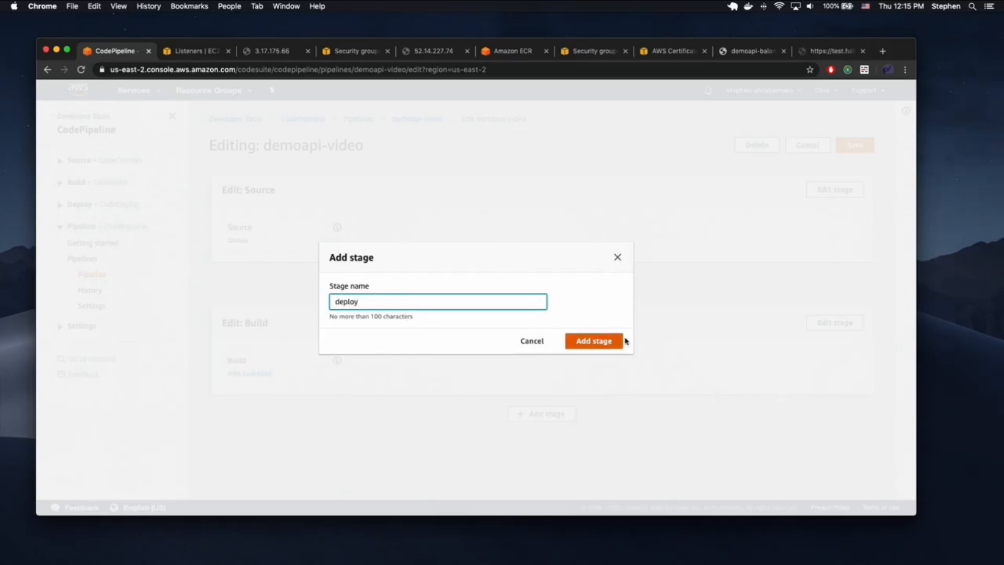
left_click(582, 342)
scroll(388, 403, "down", 2)
- Add an action to the deploy stage with Amazon ECS as the provider
left_click(275, 416)
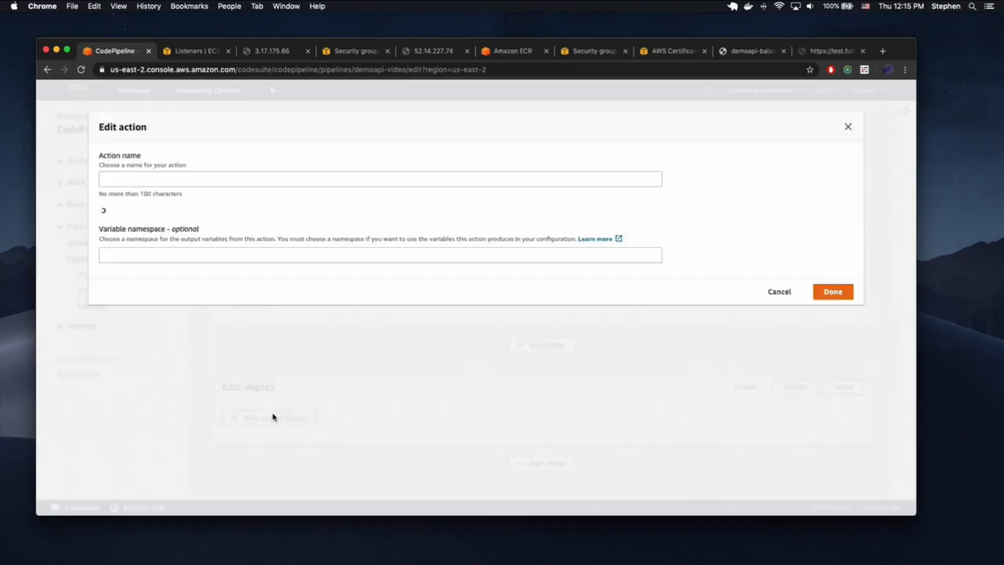
left_click(164, 184)
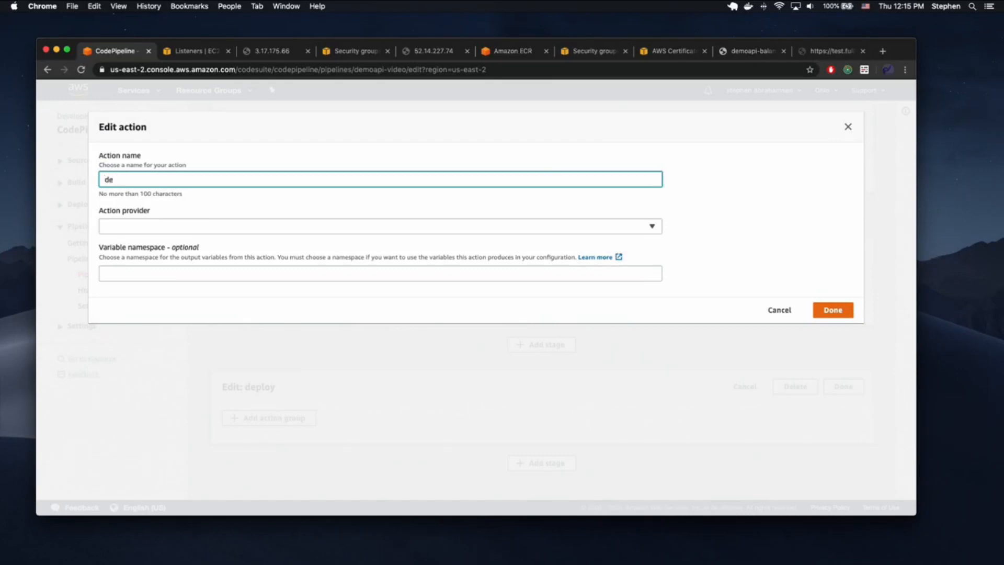
left_click(198, 226)
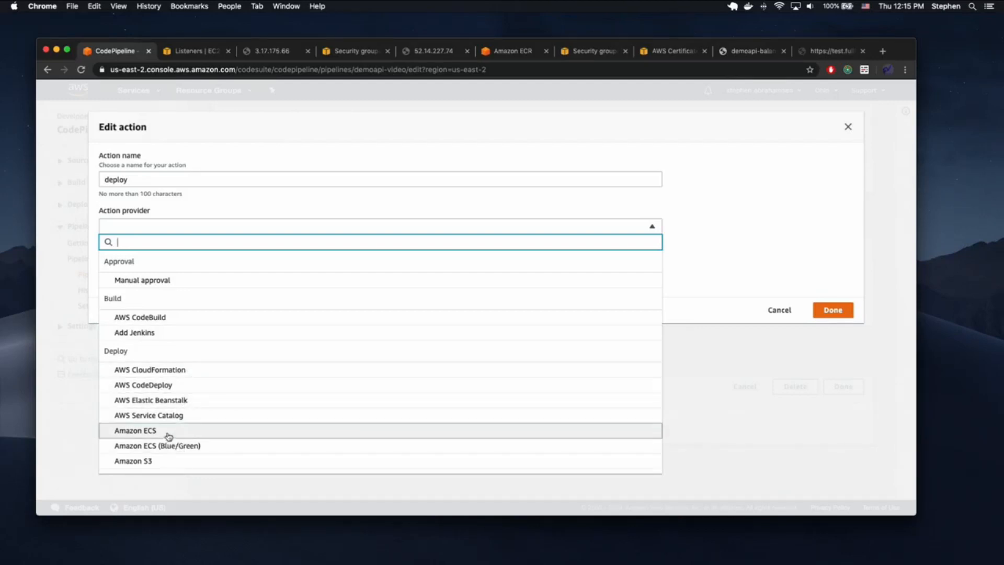
left_click(166, 432)
scroll(241, 322, "down", 2)
left_click(158, 267)
left_click(158, 268)
scroll(201, 294, "down", 1)
- Set the action's cluster to basic-ephemeral-cluster and service to demoapi-video
left_click(170, 282)
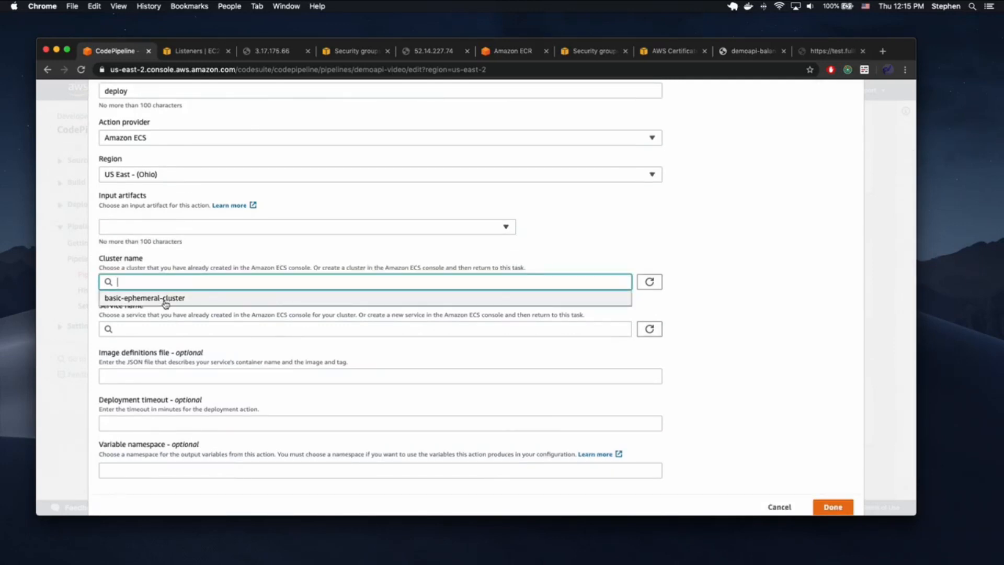
left_click(165, 299)
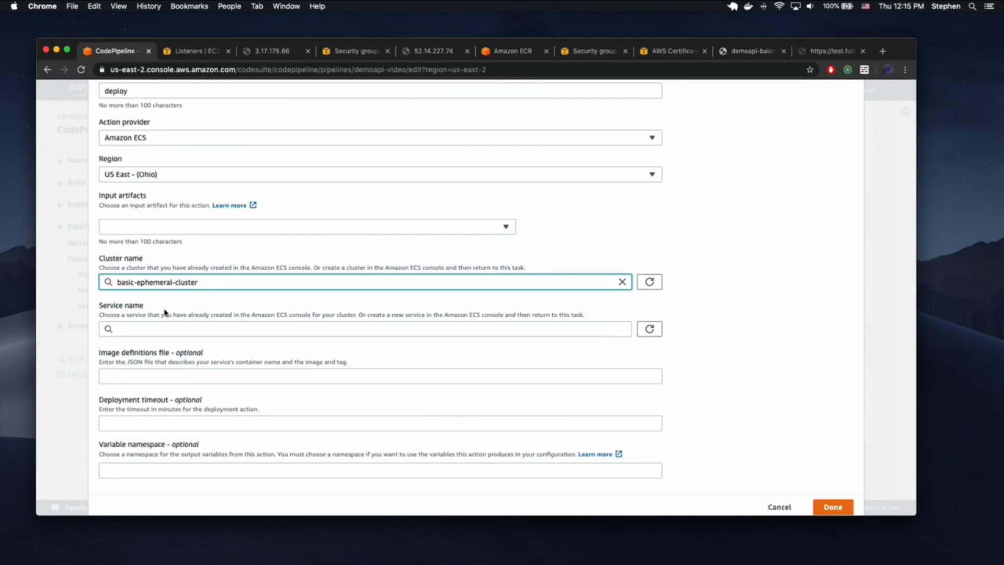
left_click(157, 330)
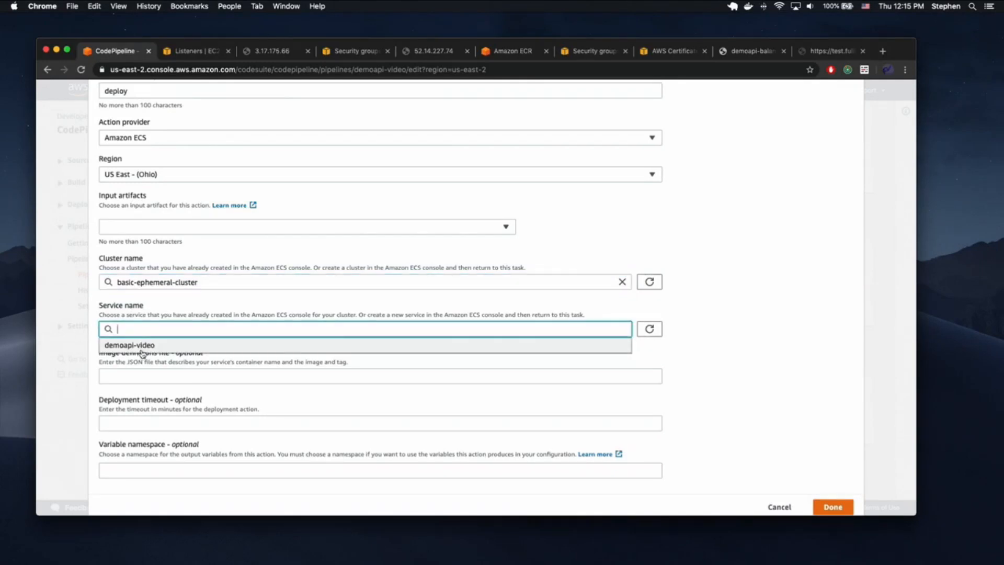
left_click(142, 350)
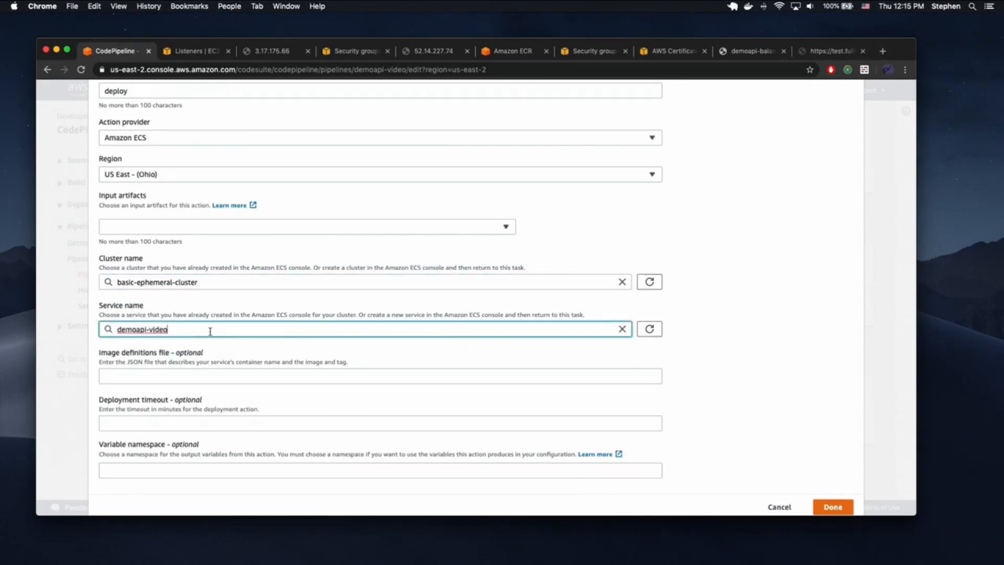
left_click(163, 374)
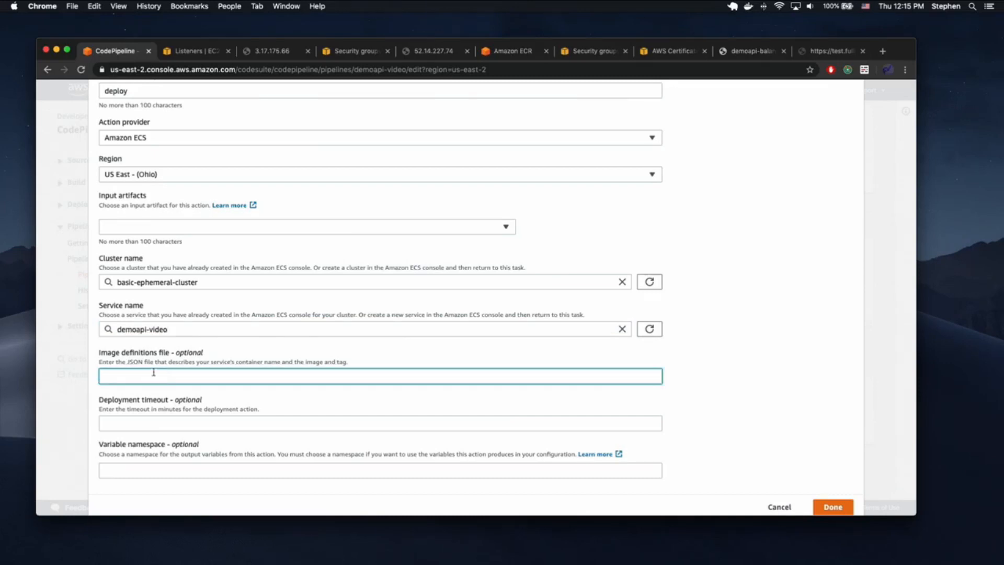
left_click(133, 423)
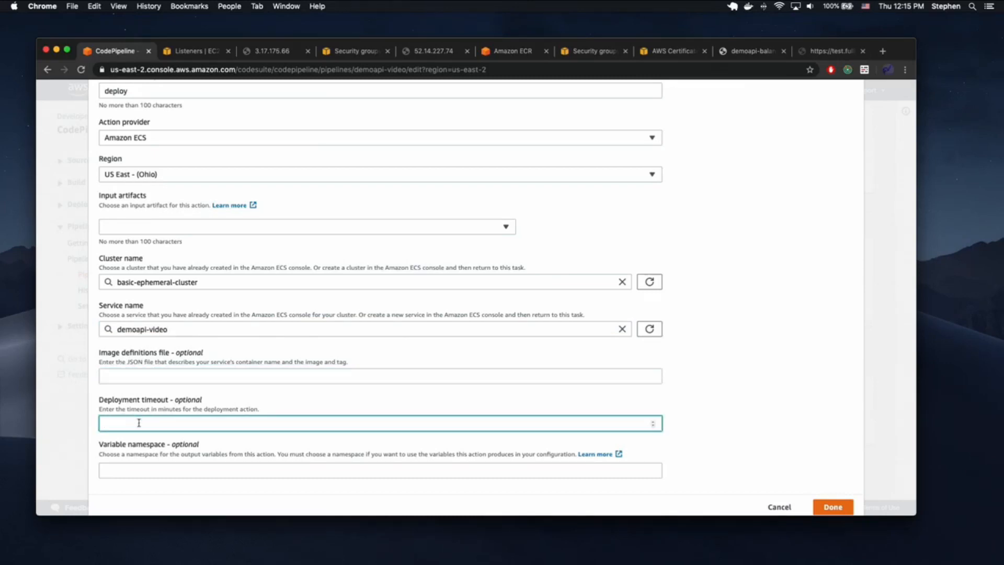
scroll(372, 460, "down", 1)
left_click(833, 473)
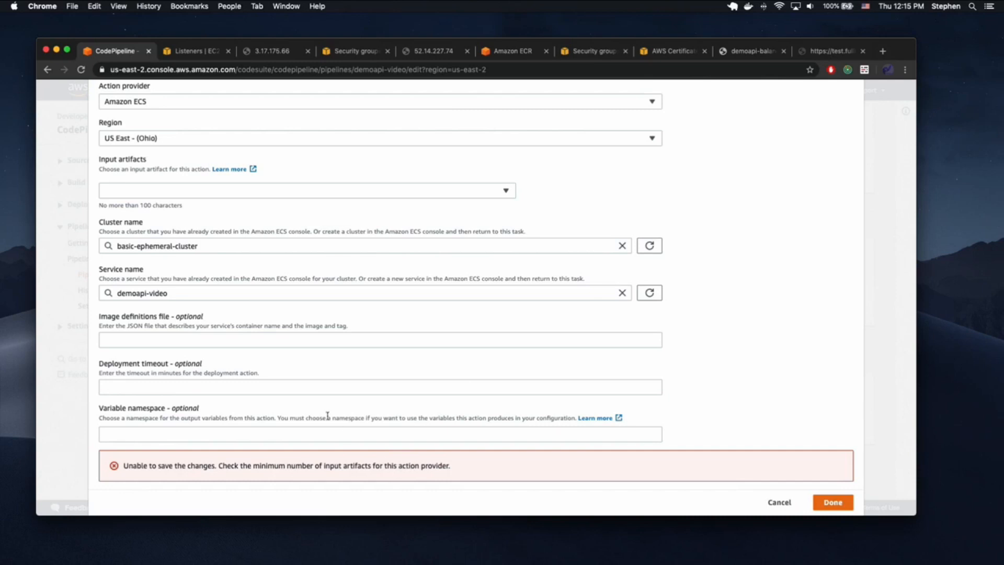
- Choose BuildArtifact as the input artifact and save the deploy action
left_click(178, 191)
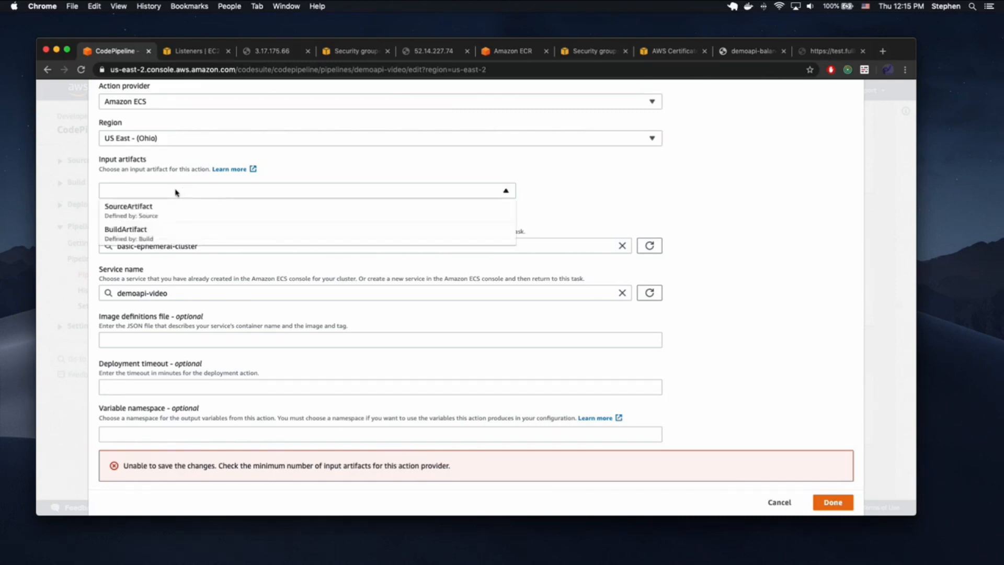
left_click(158, 233)
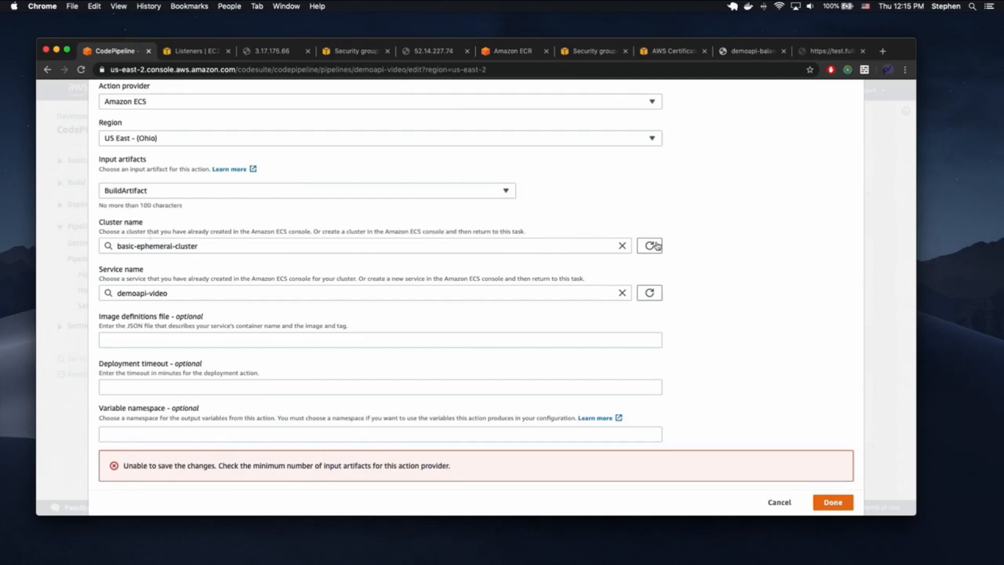
left_click(832, 503)
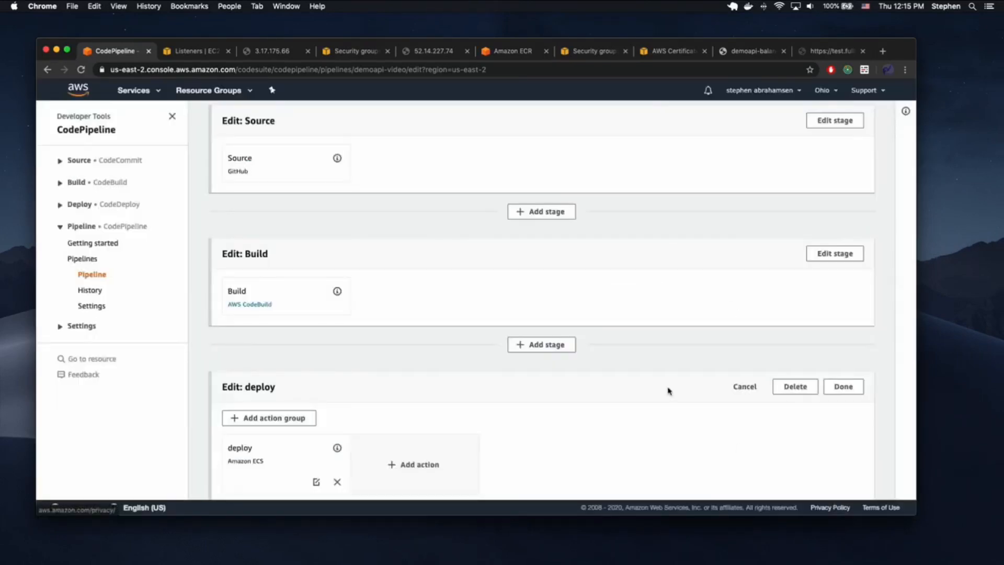
scroll(680, 408, "down", 3)
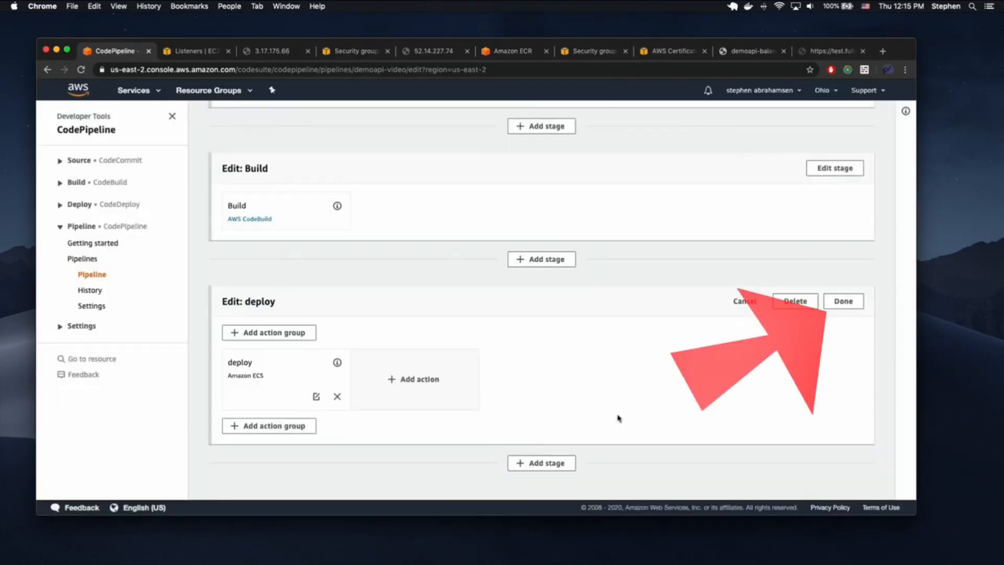
scroll(638, 411, "up", 5)
key("ctrl+Up")
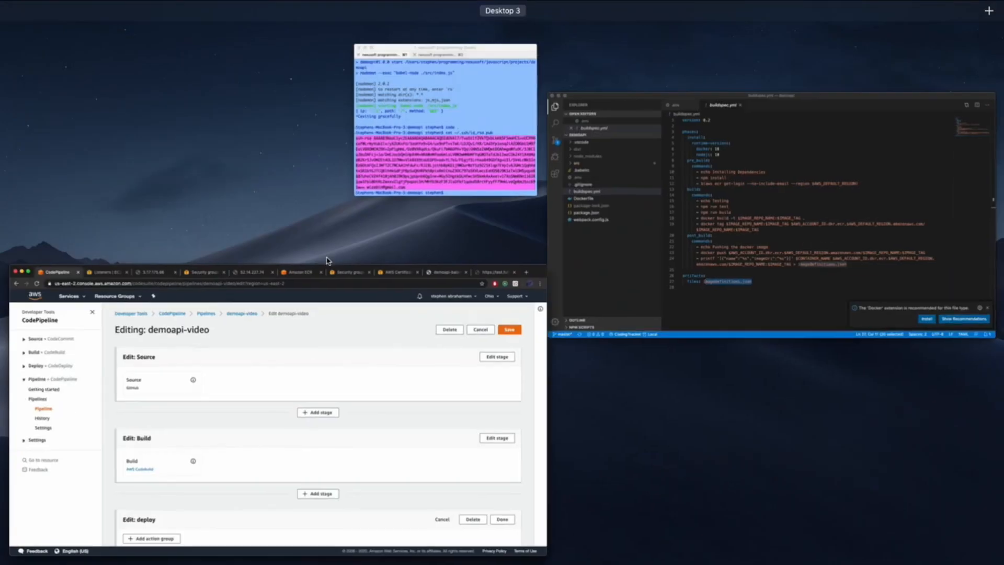
- Open src/application.js and duplicate the '/ip' route block below itself
left_click(716, 230)
left_click(519, 192)
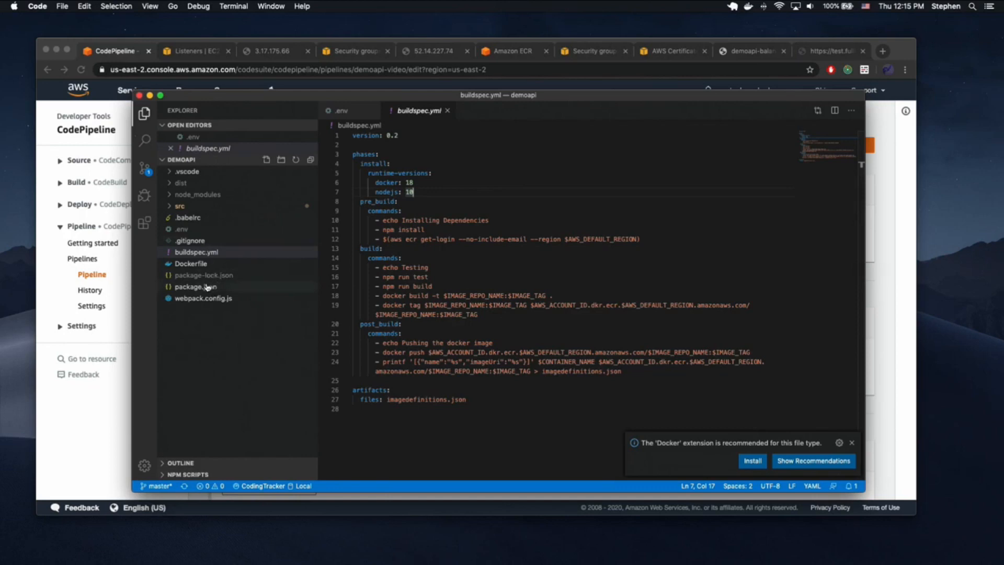
left_click(190, 207)
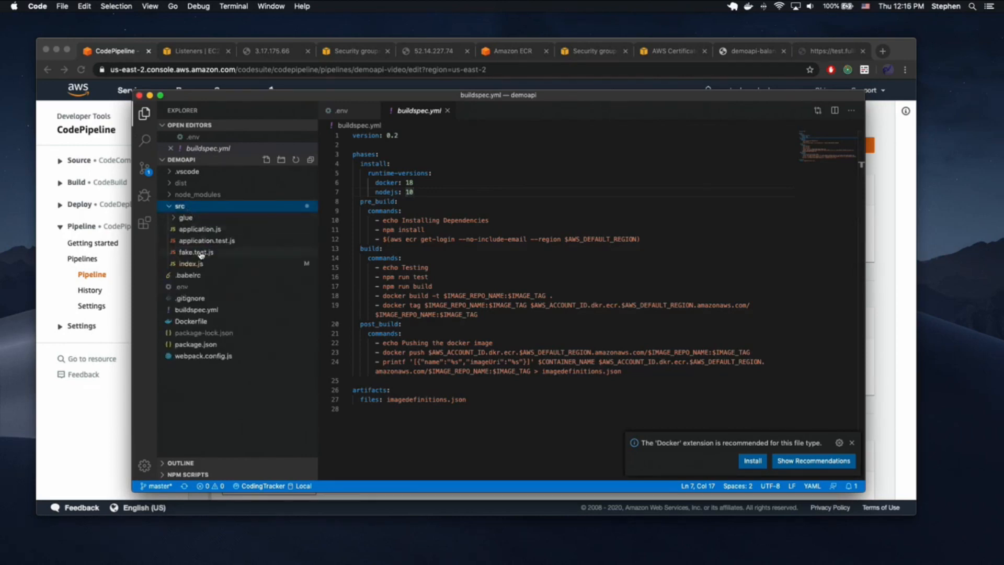
left_click(200, 229)
left_click(449, 317)
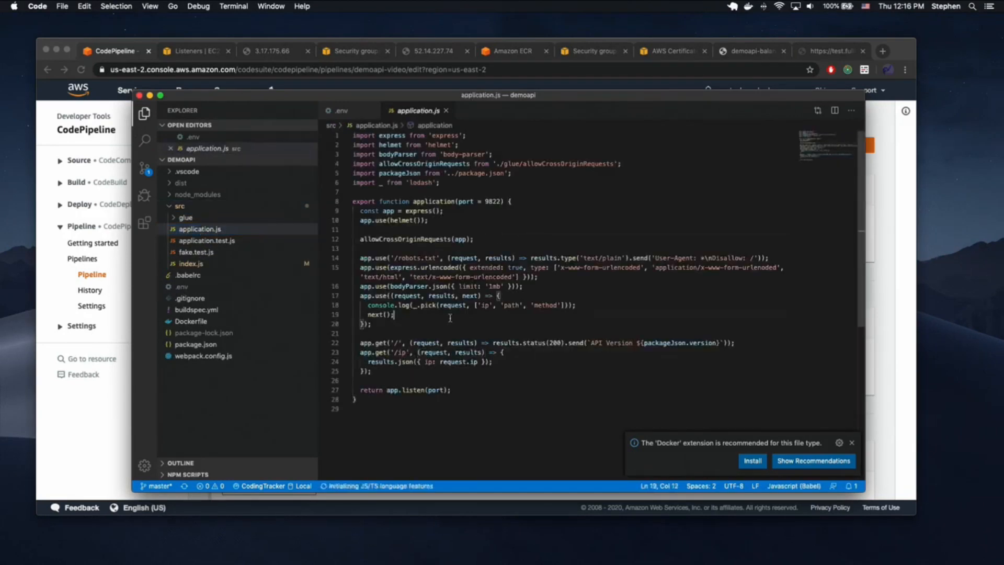
left_click_drag(373, 371, 357, 352)
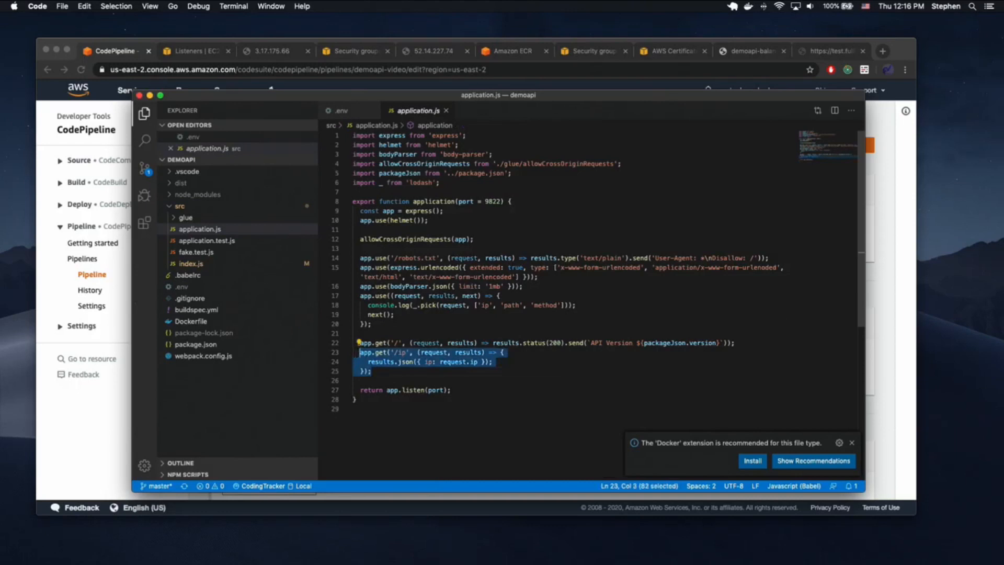
key("shift+alt+Down")
- Change the copied route's path to '/hello', return { hello: 'world' }, and save
left_click(397, 381)
key("BackSpace")
key("BackSpace")
type("hello")
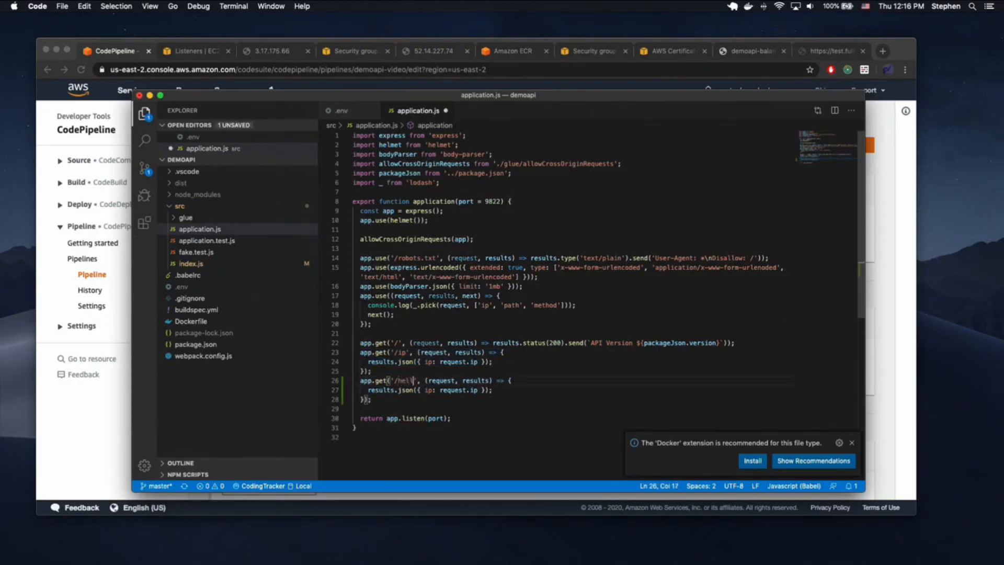
key("Down")
double_click(427, 390)
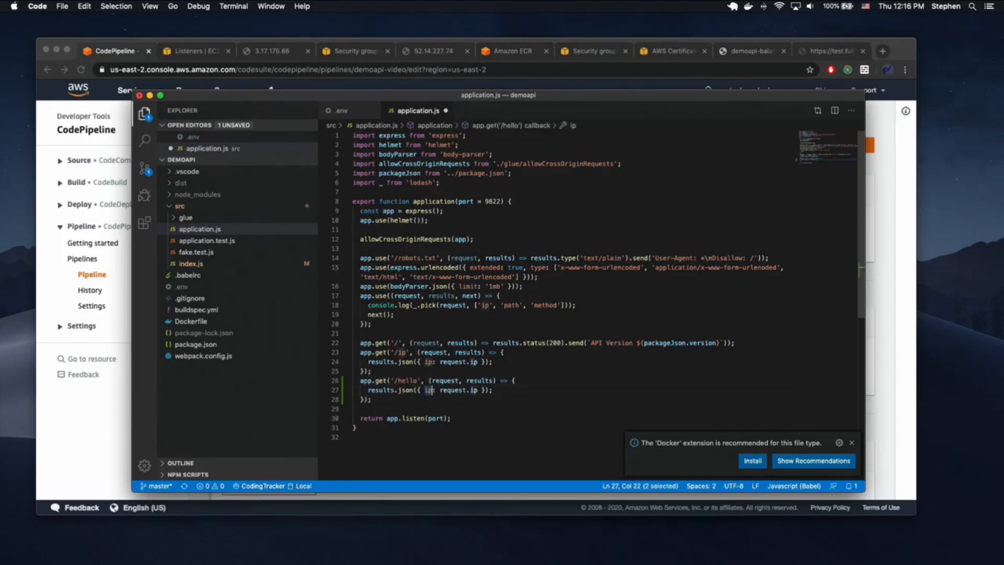
type("hello")
key("Right")
key("Right")
key("alt+shift+Right")
key("alt+shift+Right")
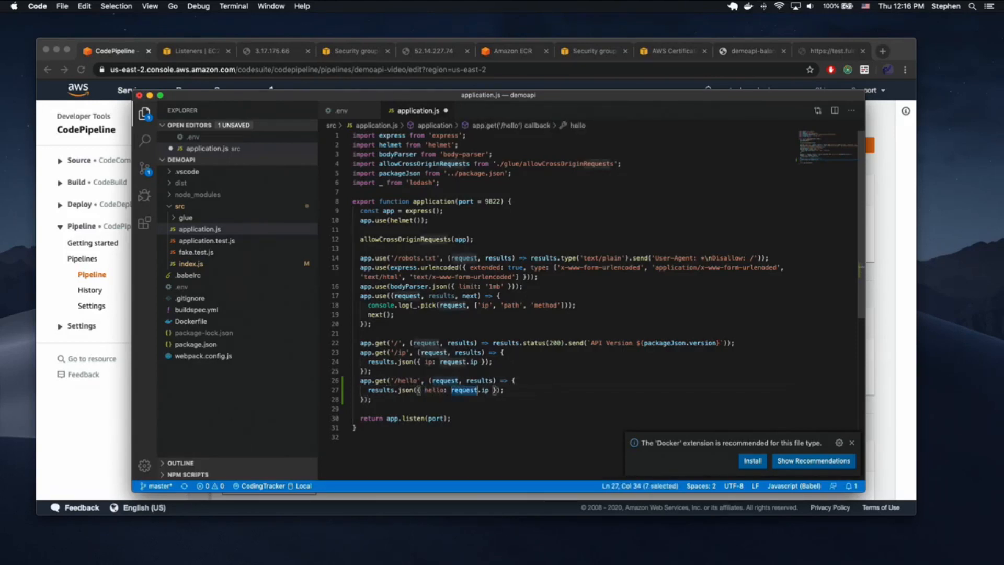
type("'world'")
key("cmd+s")
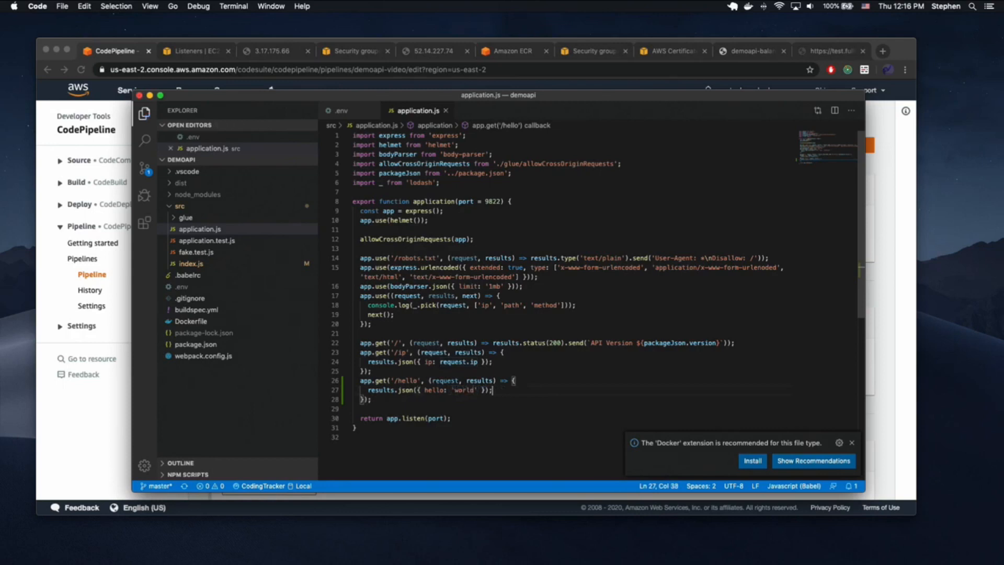
- Start the server with npm run start, curl localhost:9822/hello, then stop the server
double_click(407, 390)
key("ctrl+Up")
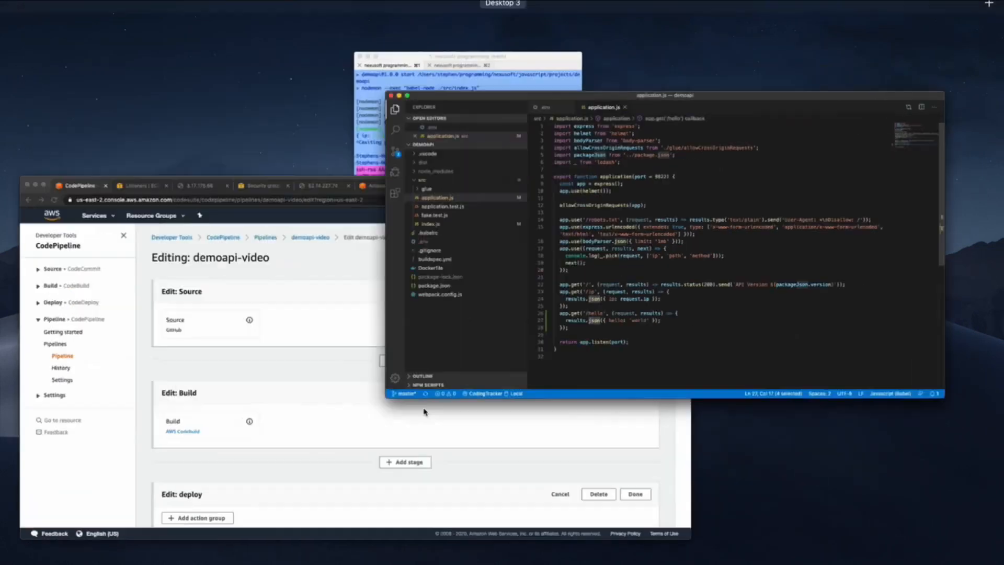
left_click(476, 170)
type("npm run start")
key("Return")
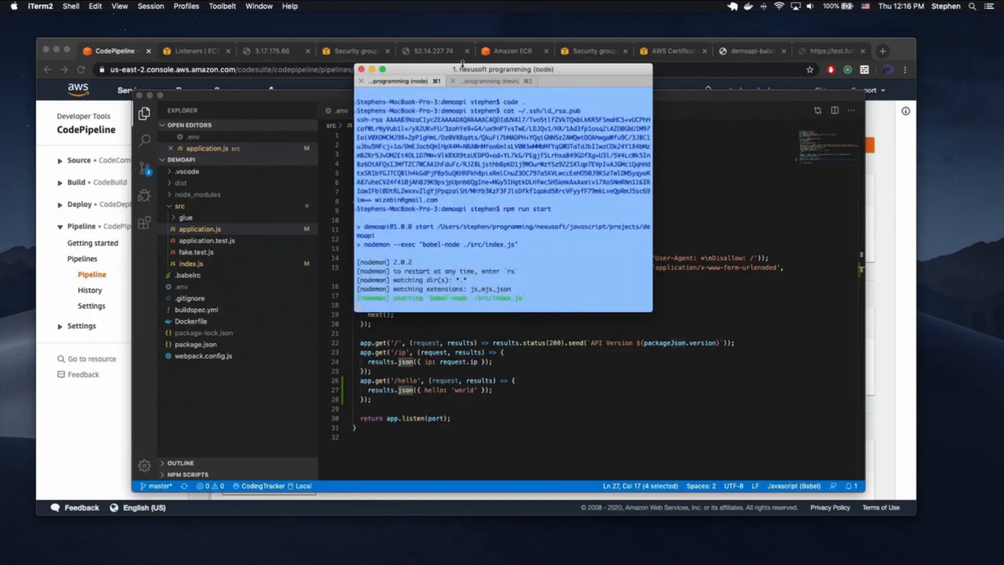
left_click(479, 82)
key("Up")
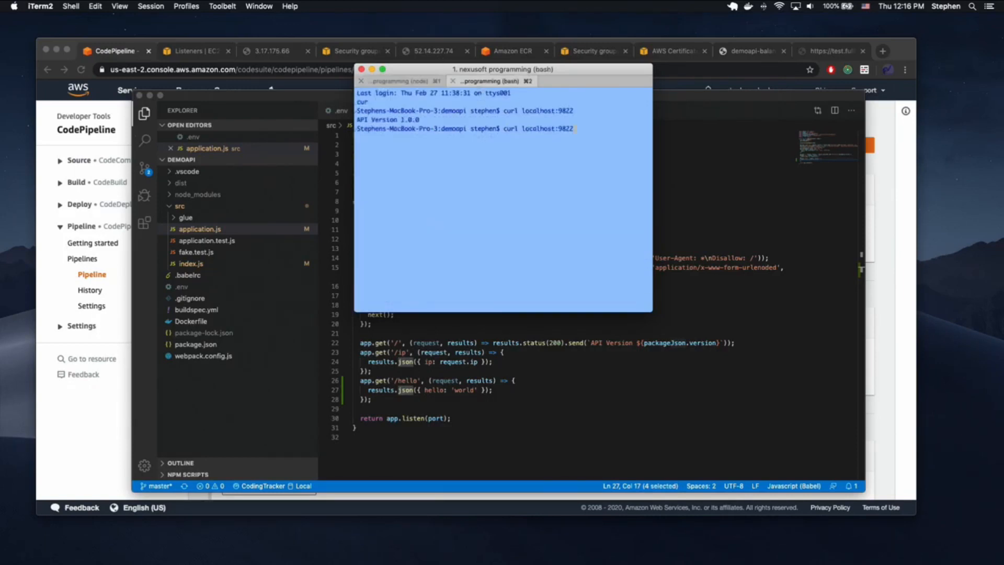
key("Return")
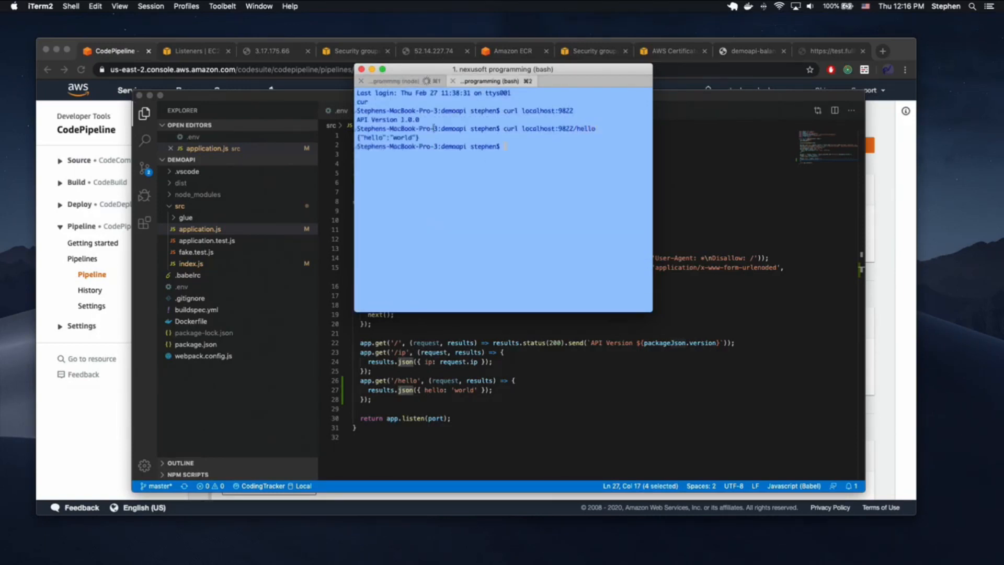
key("super+1")
key("ctrl+c")
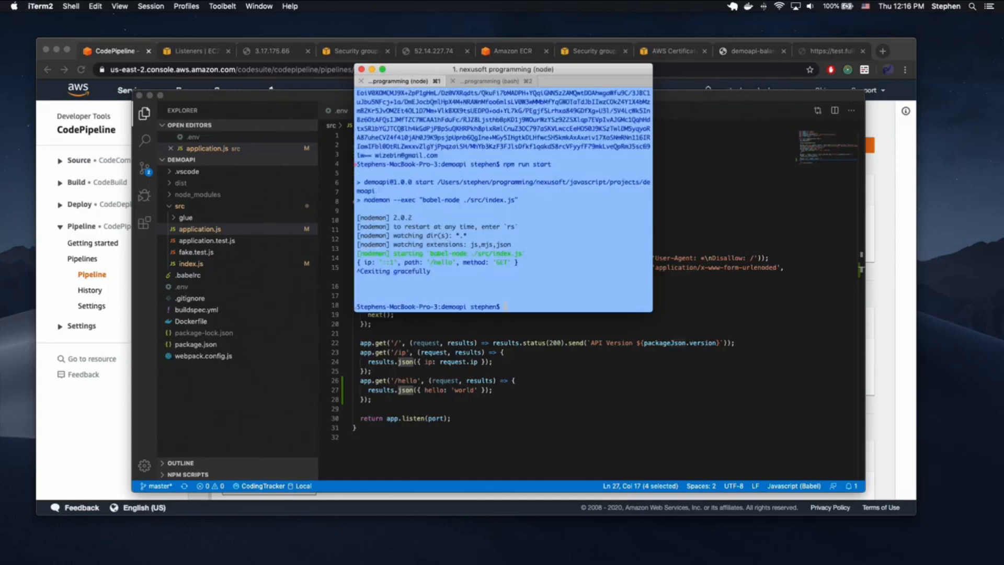
- Stage all changes, commit them as "Added hello endpoint", and push to origin master
type("git status")
key("Return")
type("git add .")
key("Return")
type("git commit -m \"Adde")
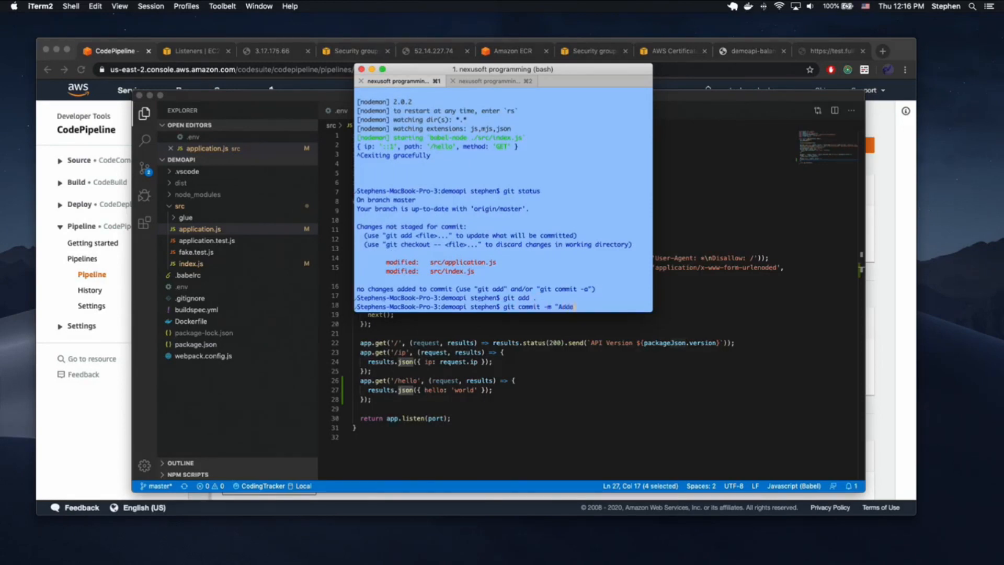
type("d hello endpoint\"")
key("Return")
type("git push origin master")
key("Return")
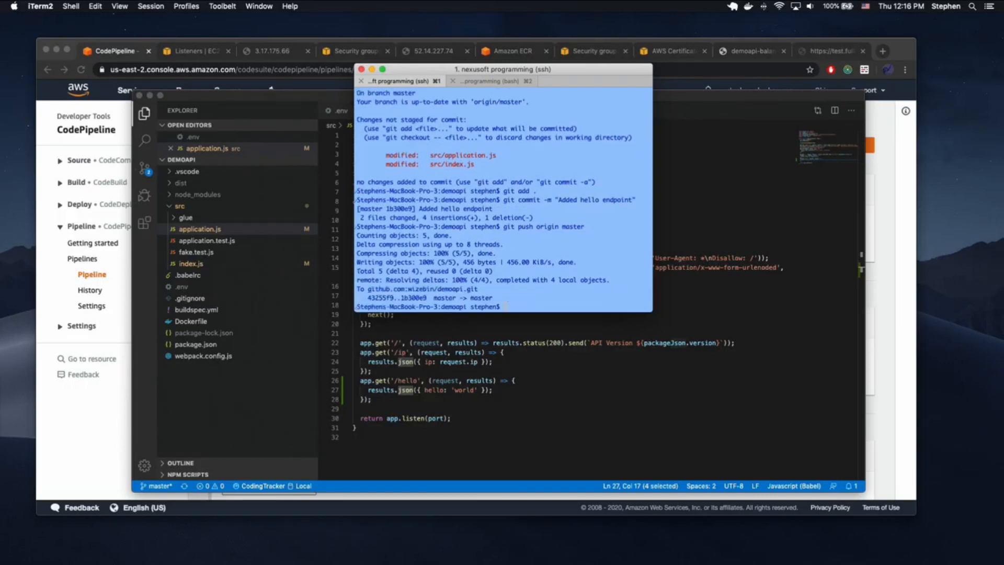
left_click(87, 457)
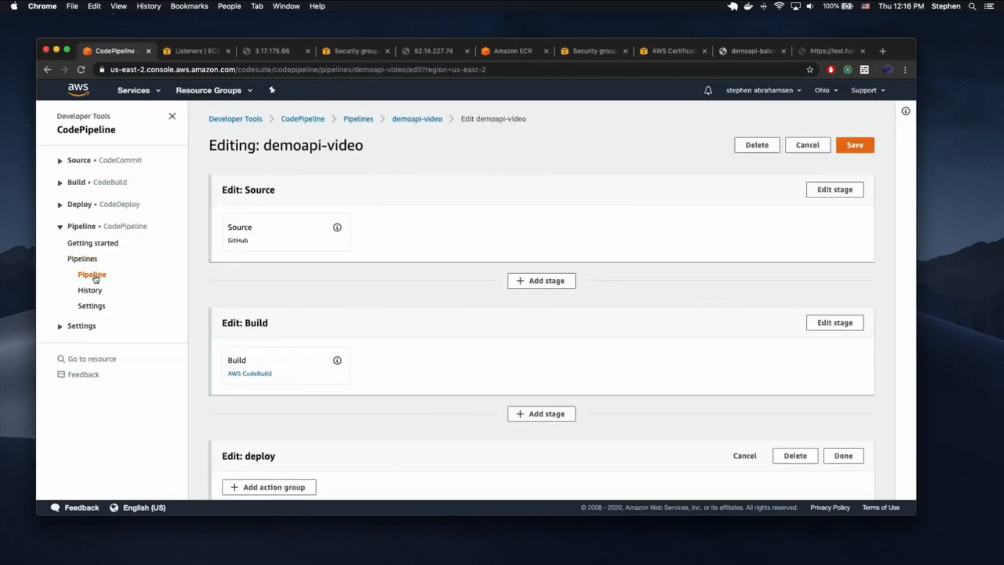
- Edit the demoapi-video pipeline and add a stage named 'deploy' after Build
left_click(94, 275)
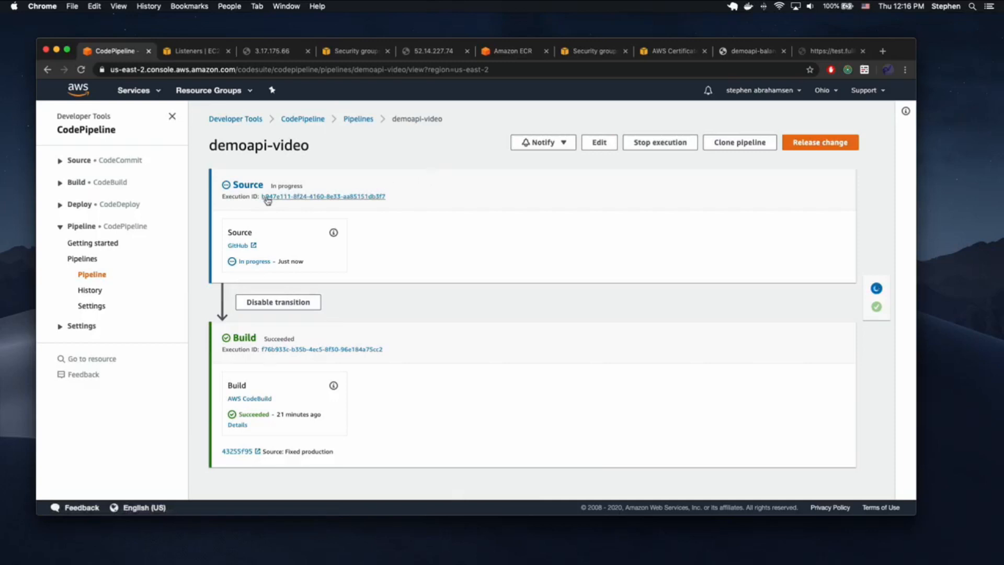
left_click_drag(271, 185, 303, 186)
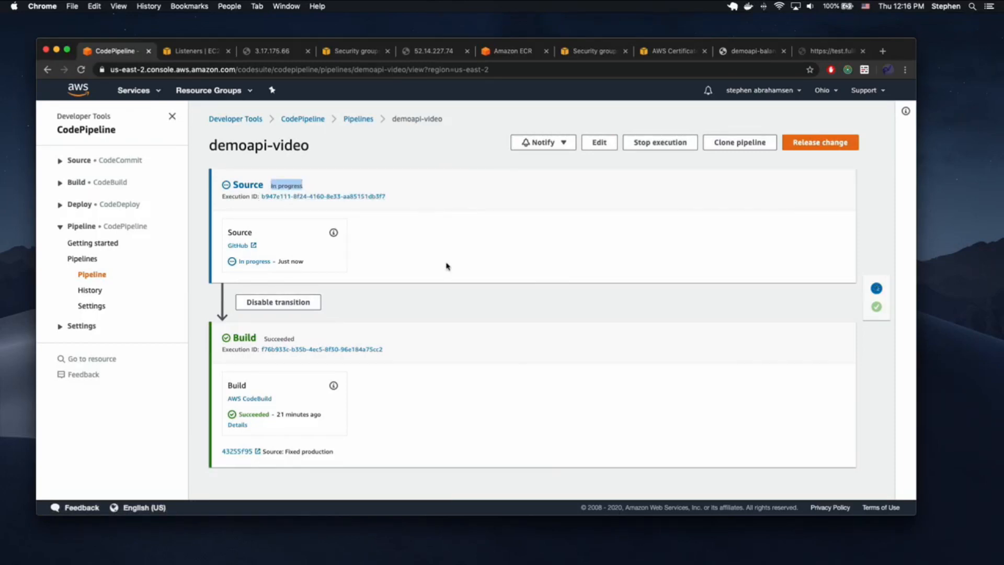
scroll(374, 353, "down", 1)
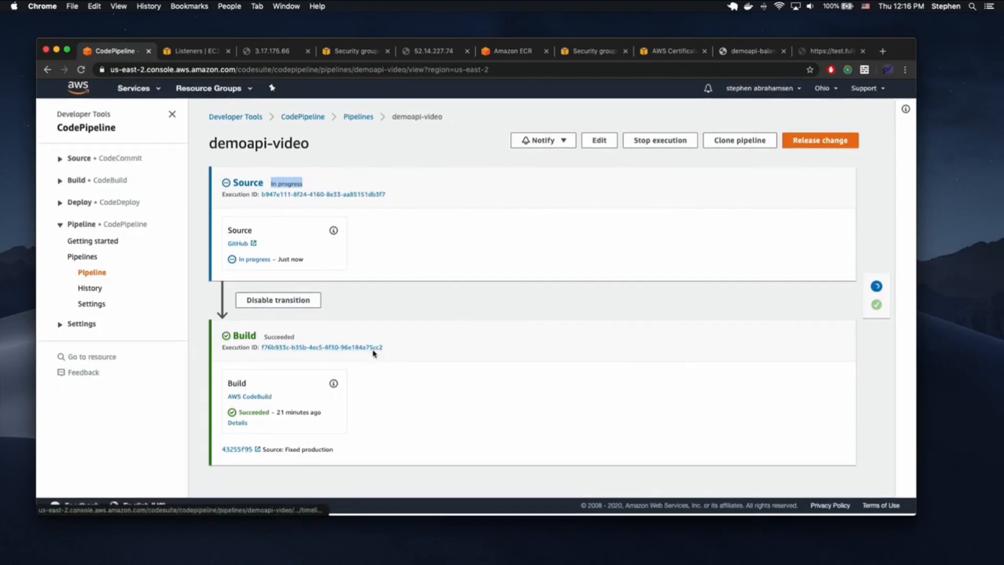
scroll(456, 320, "down", 1)
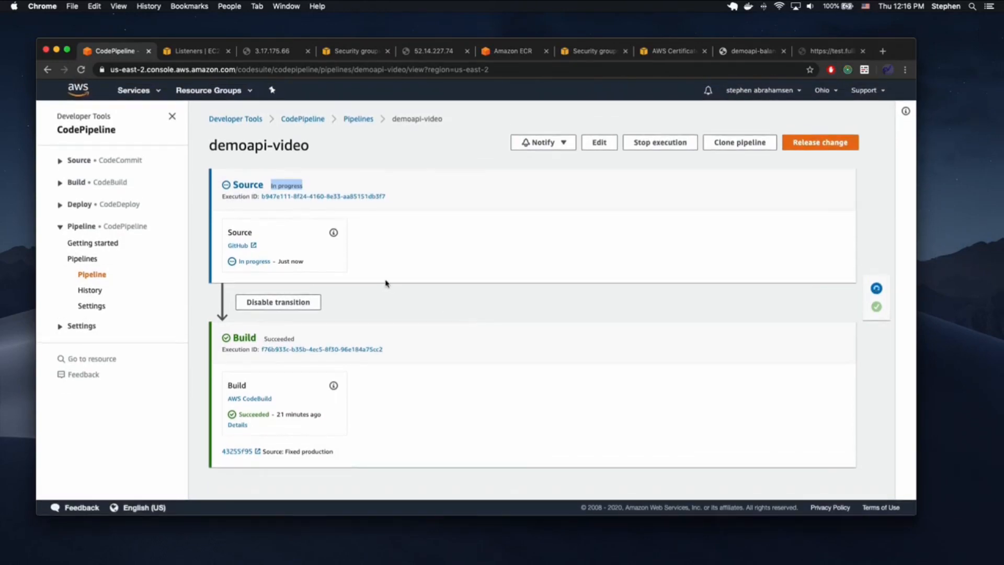
left_click(598, 143)
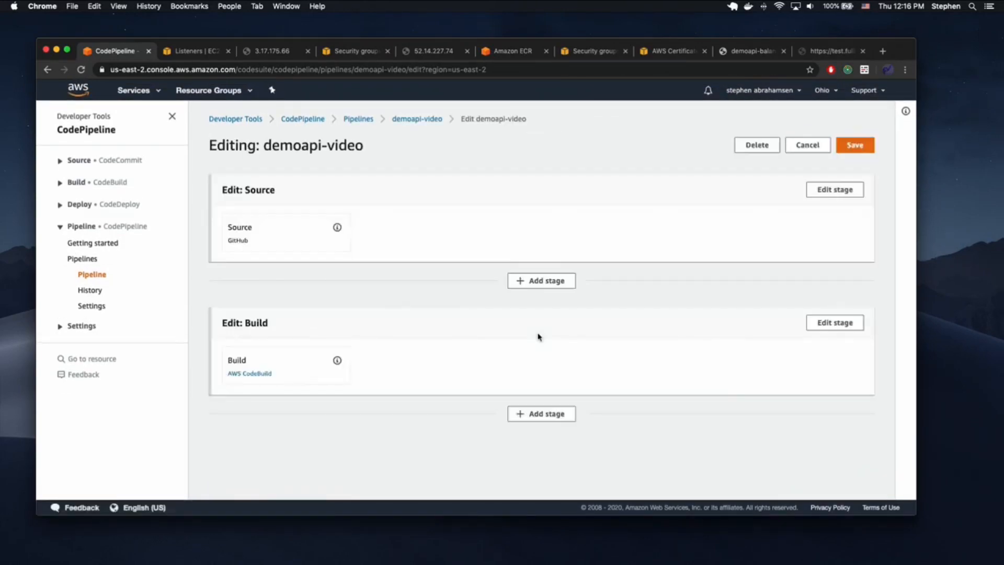
left_click(541, 413)
left_click(369, 302)
type("deploy")
key("Return")
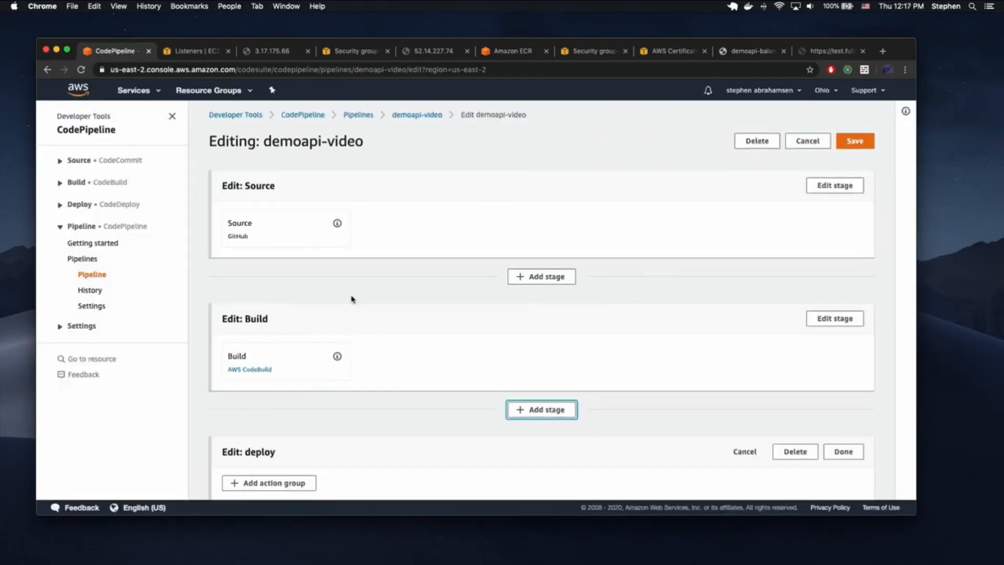
- Add a 'deploy' Amazon ECS action using BuildArtifact, basic-ephemeral-cluster and the demoapi-video service
scroll(325, 366, "down", 3)
left_click(289, 421)
left_click(262, 176)
type("deploy")
left_click(257, 227)
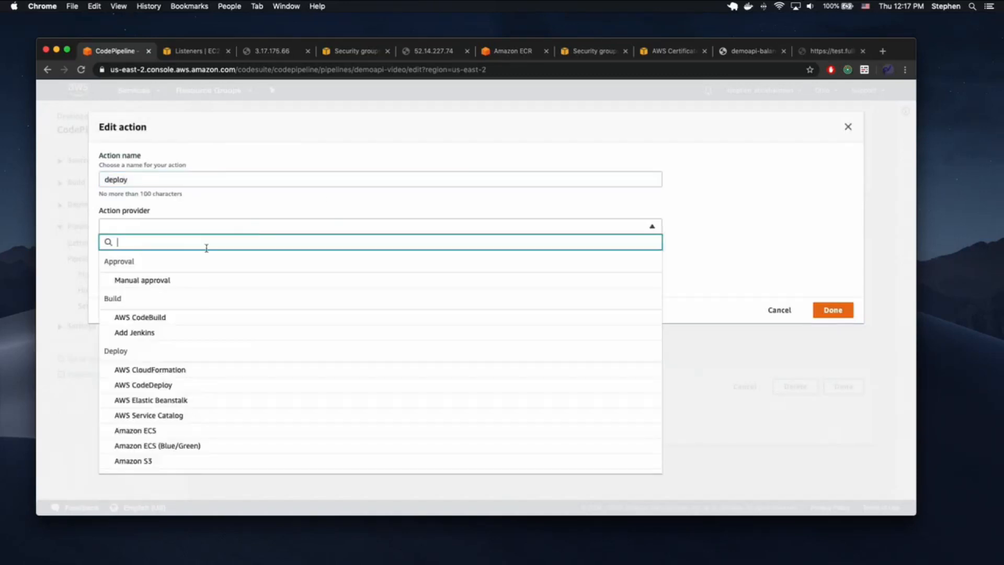
left_click(159, 431)
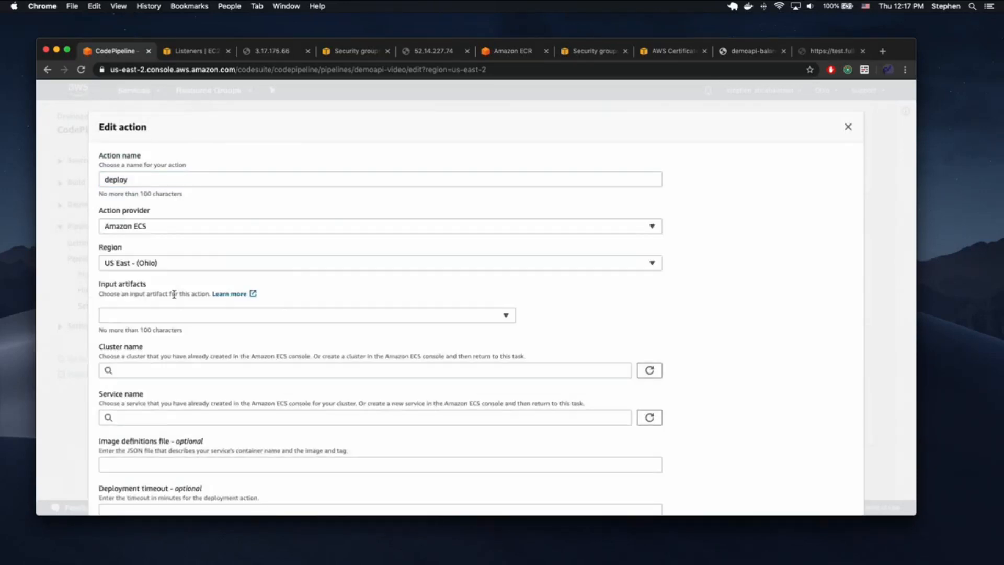
left_click(168, 317)
left_click(204, 356)
left_click(157, 371)
left_click(146, 386)
left_click(146, 417)
left_click(145, 433)
- Save the deploy action, finish the stage, and save the pipeline changes
scroll(142, 454, "down", 5)
left_click(837, 474)
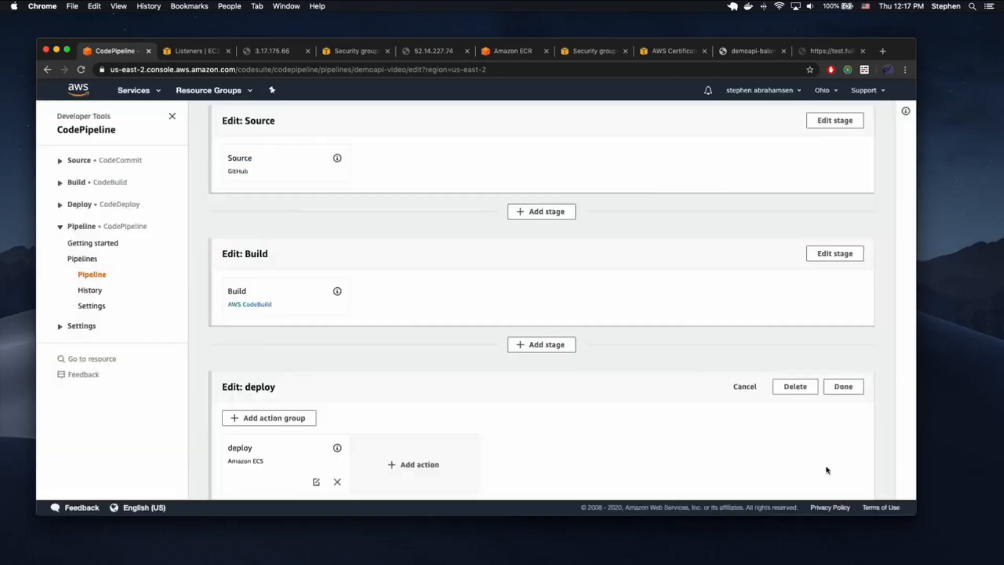
left_click(843, 387)
scroll(753, 290, "up", 2)
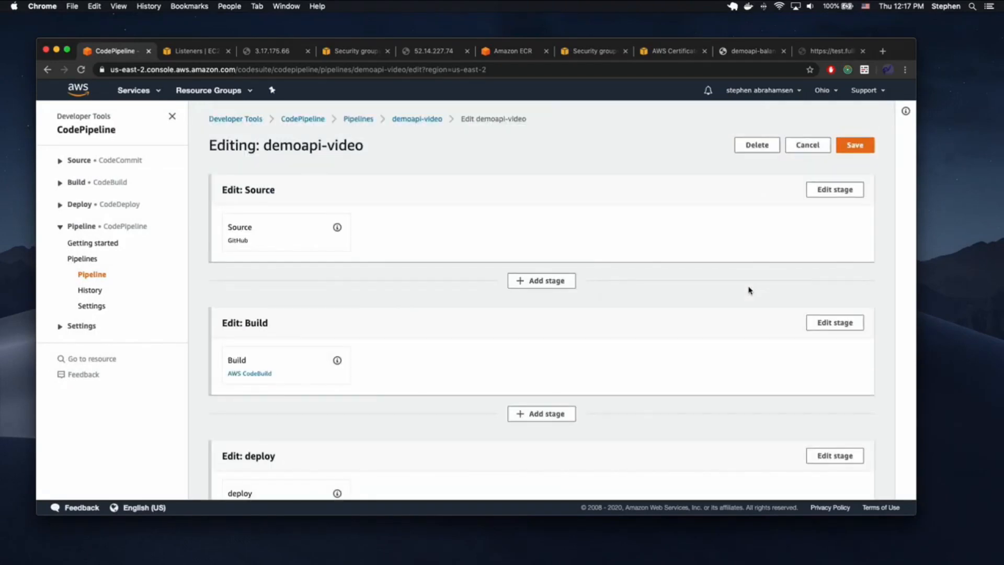
left_click(858, 145)
left_click(593, 331)
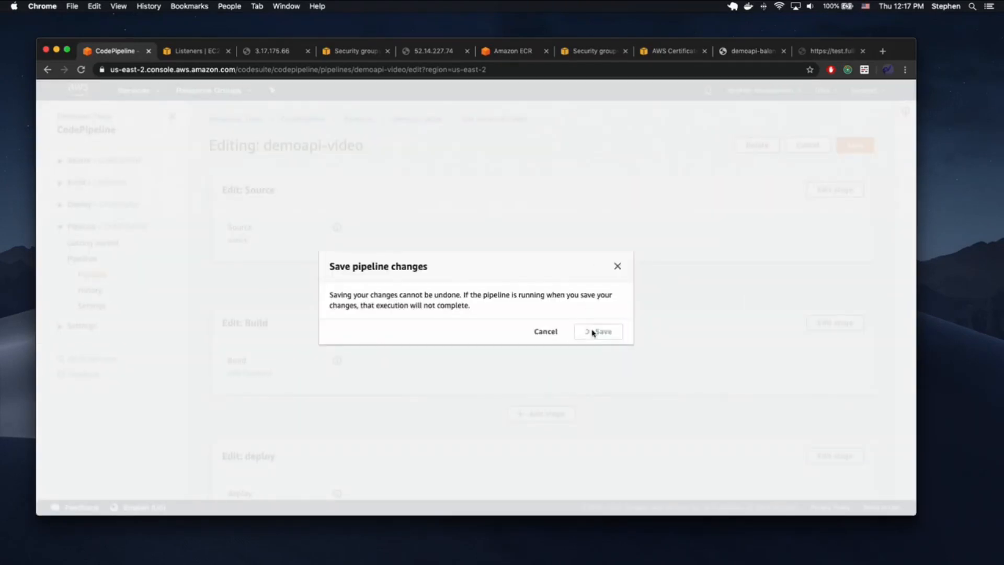
scroll(501, 257, "down", 4)
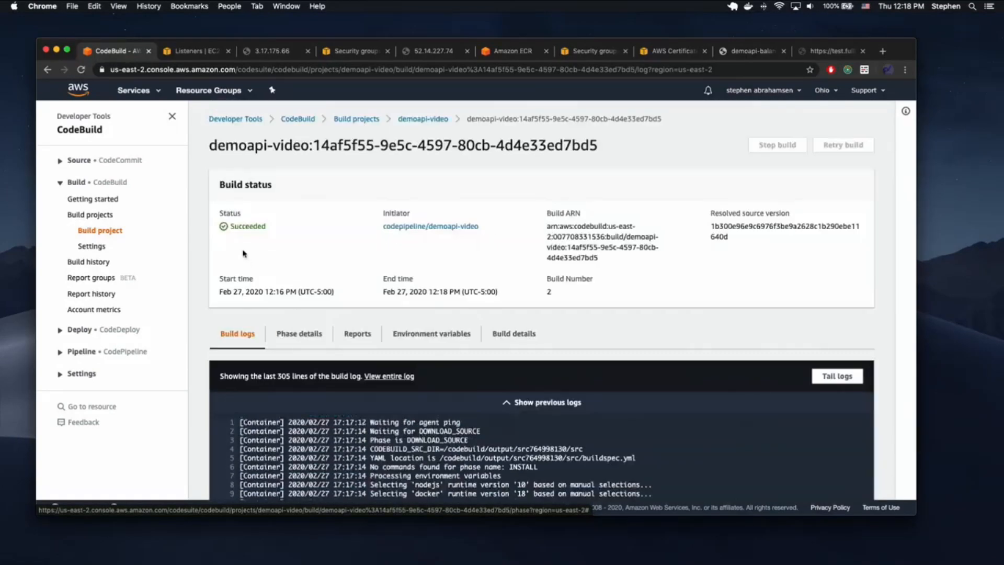
- Inspect the latest build run of the demoapi-video CodeBuild project
left_click(421, 119)
scroll(335, 397, "down", 1)
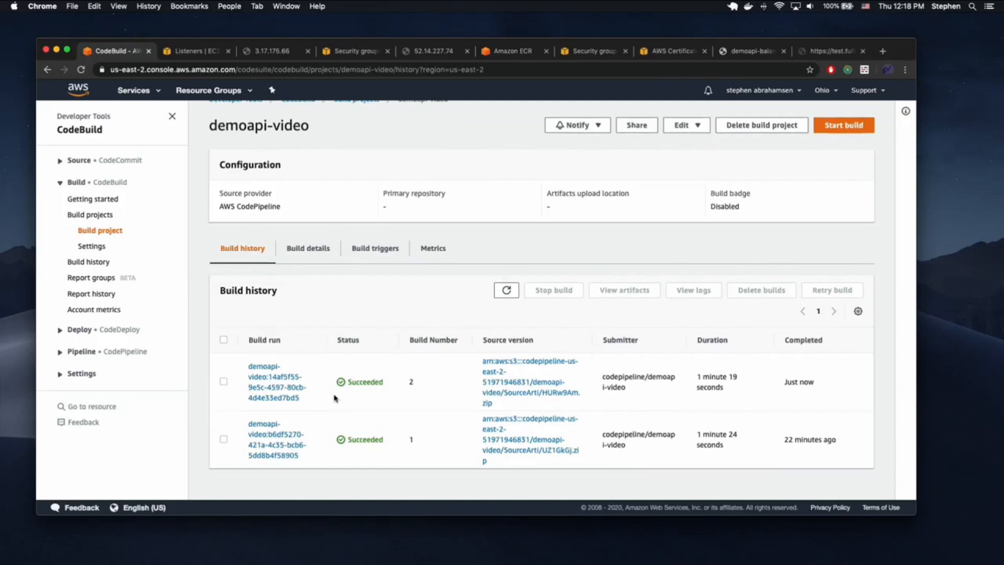
left_click(272, 381)
scroll(304, 364, "down", 1)
scroll(136, 240, "left", 5)
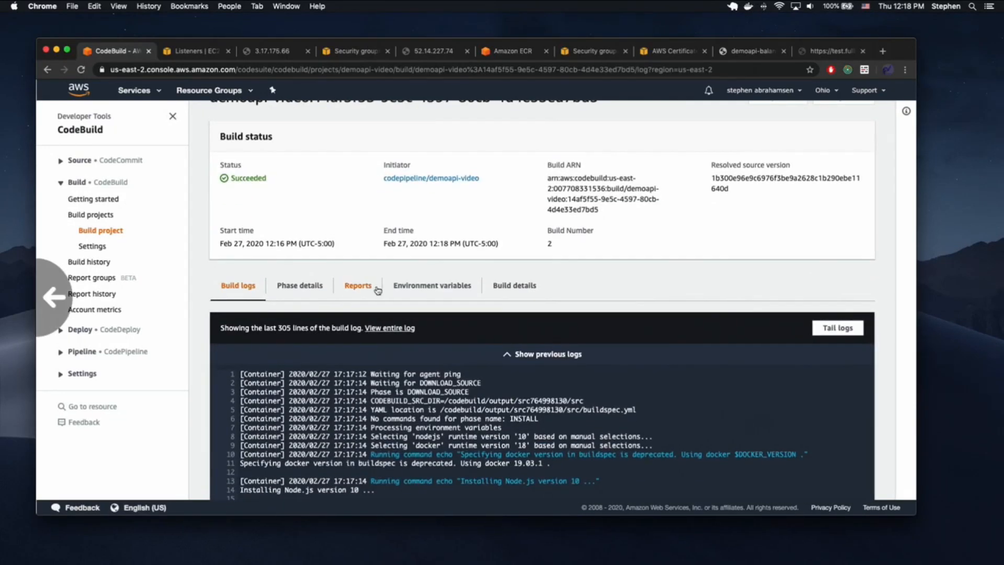
- From the demoapi-video pipeline, review the Build stage's phase details and test reports
left_click(89, 351)
left_click(82, 383)
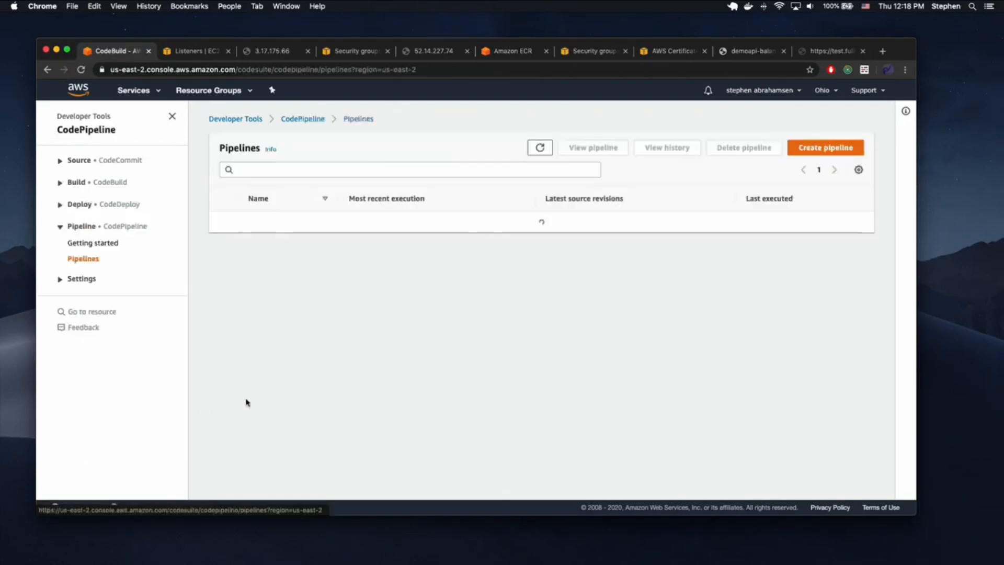
left_click(272, 222)
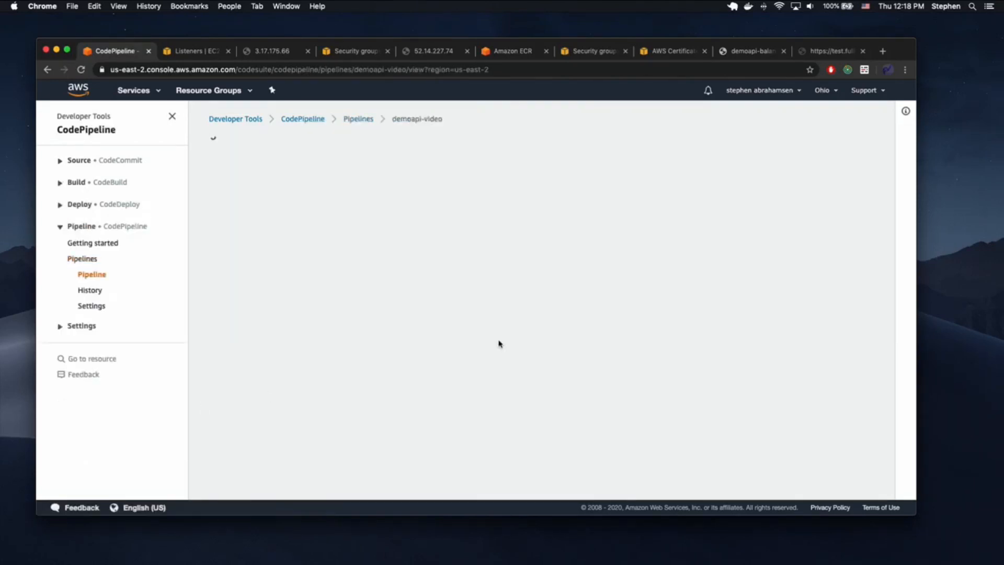
scroll(376, 330, "down", 5)
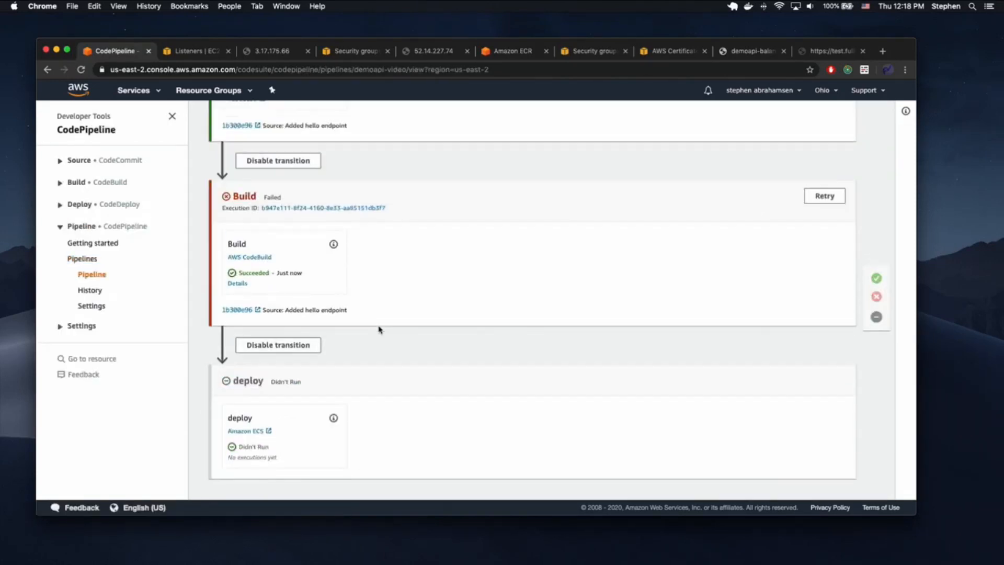
left_click(238, 283)
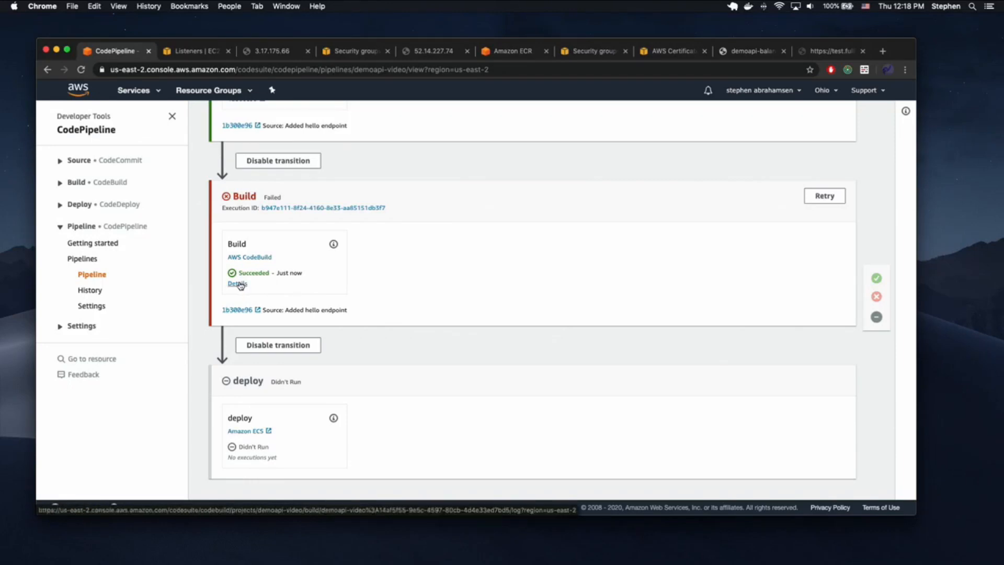
scroll(458, 401, "down", 10)
scroll(457, 402, "down", 15)
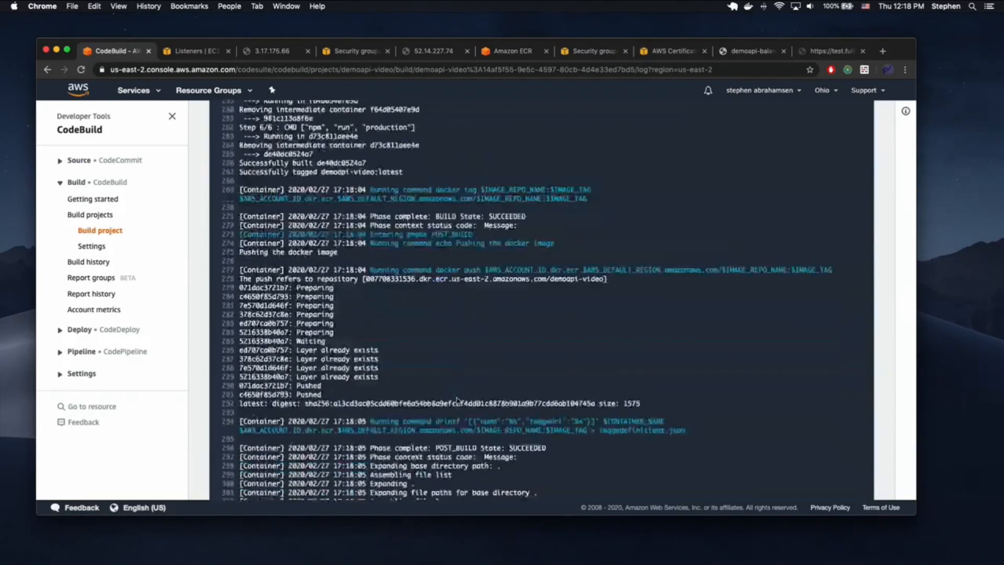
scroll(457, 402, "up", 20)
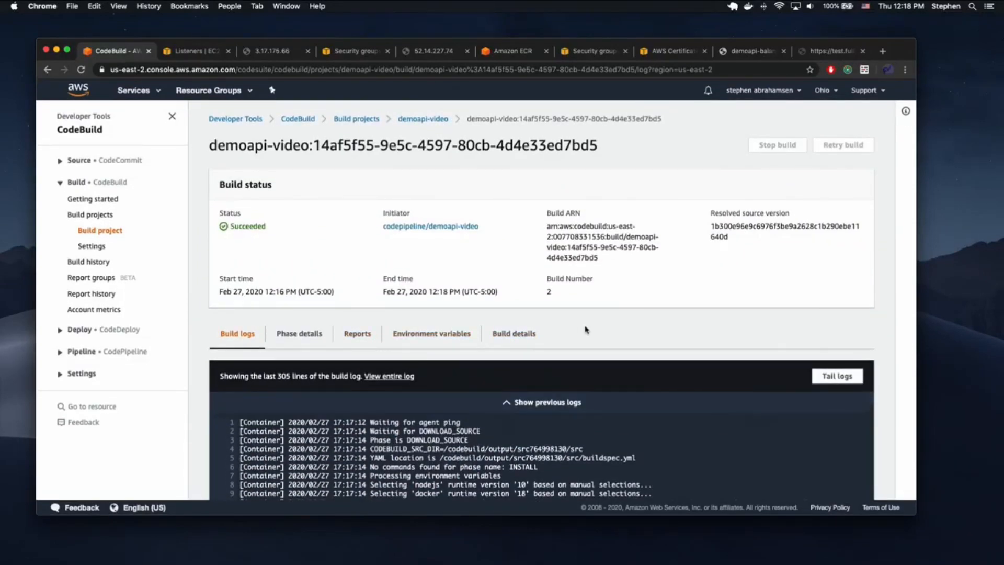
left_click(319, 338)
scroll(371, 365, "down", 5)
left_click(365, 202)
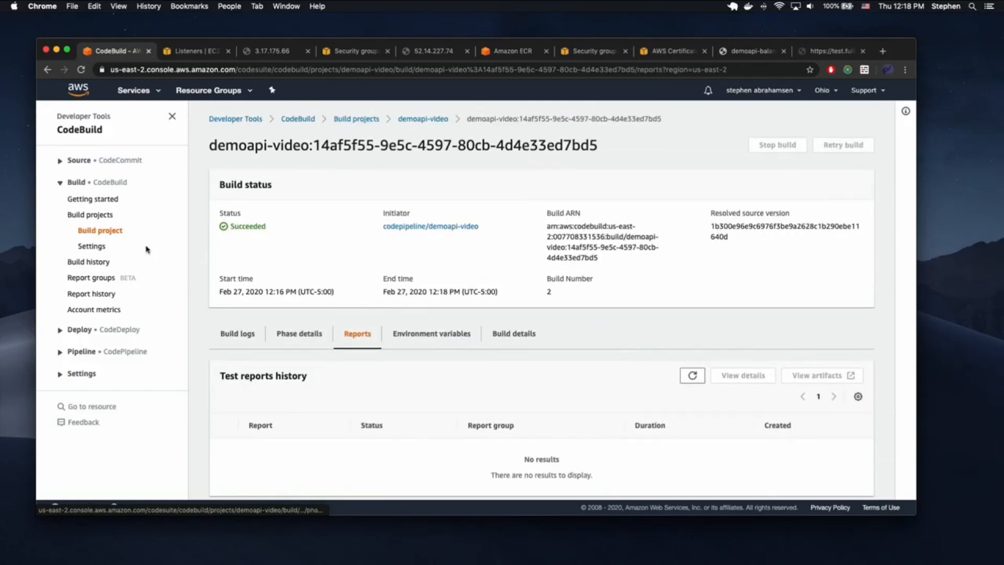
- Go back to the CodePipeline pipelines list
left_click(76, 352)
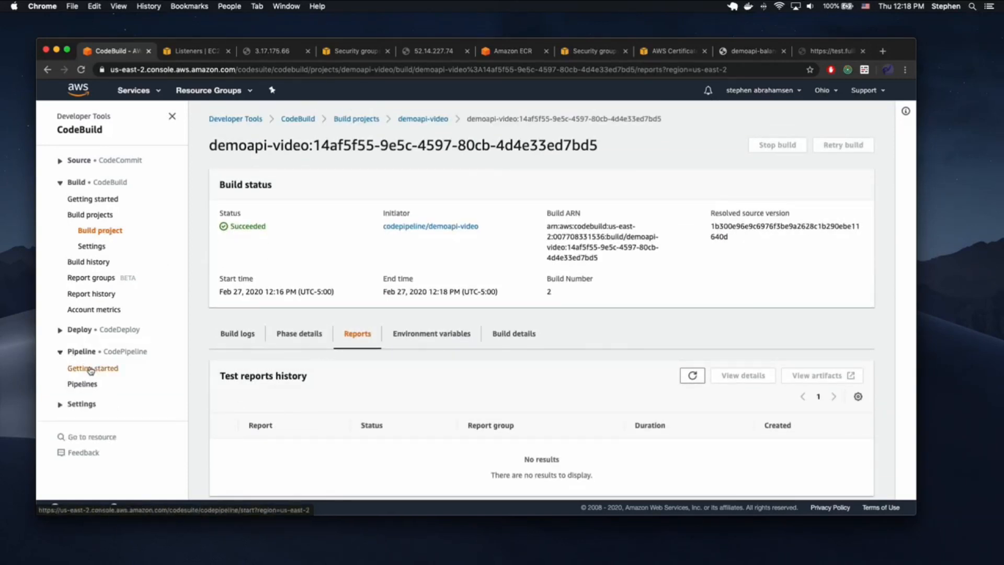
left_click(78, 367)
left_click(78, 264)
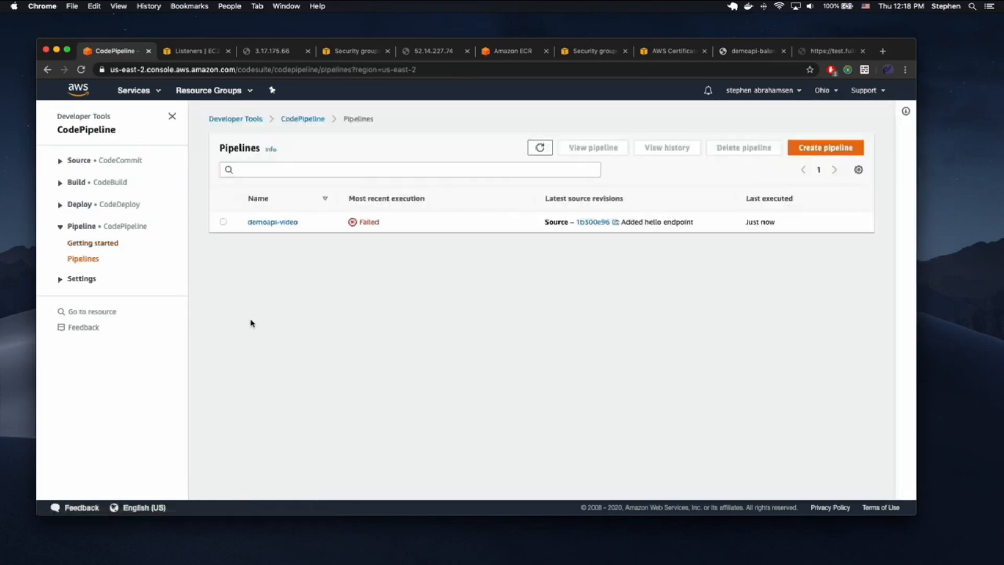
- Open the demoapi-video pipeline and retry the failed Build stage
left_click(279, 222)
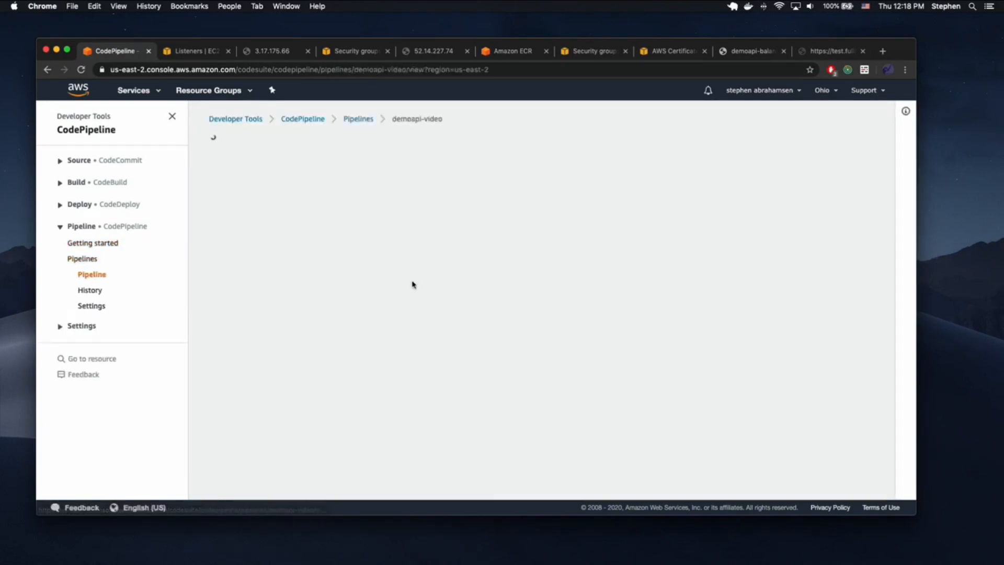
scroll(528, 289, "down", 4)
left_click(825, 197)
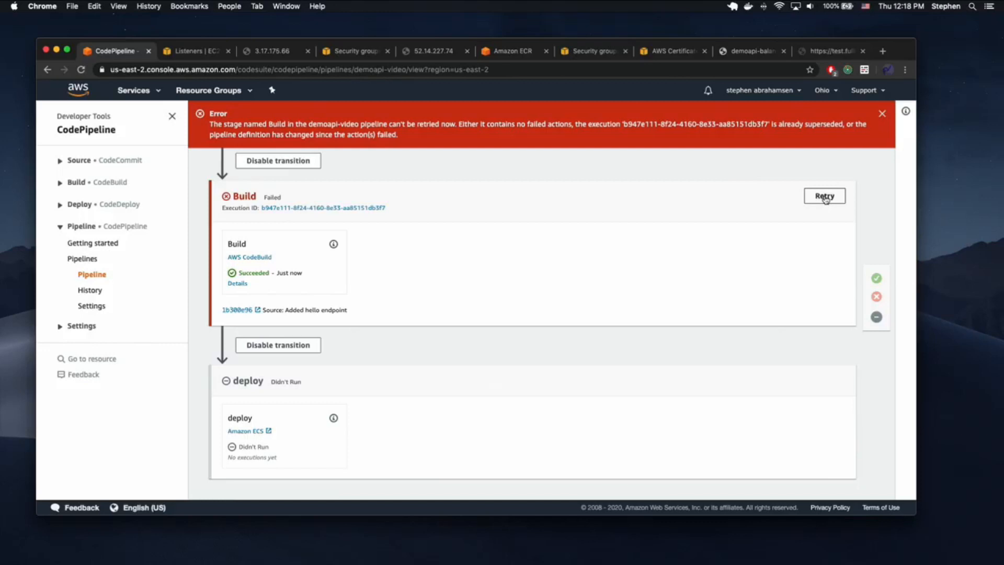
- Release the latest change through the demoapi-video pipeline
scroll(523, 253, "up", 5)
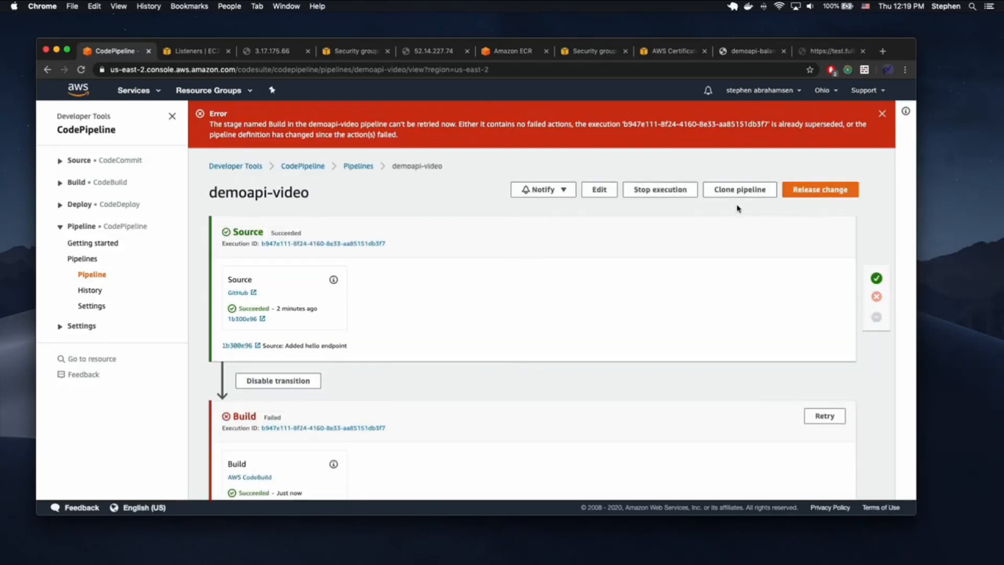
left_click(816, 191)
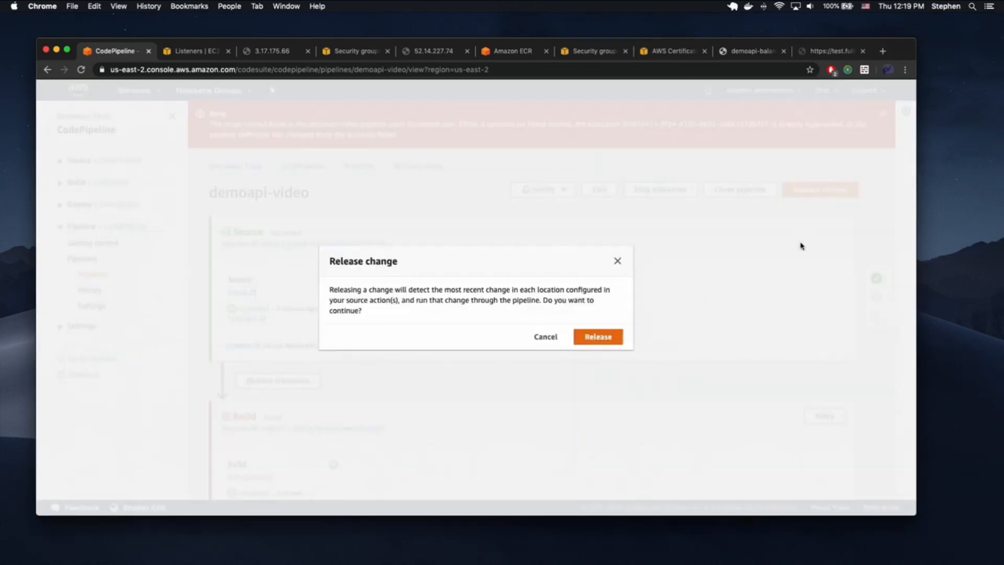
left_click(586, 336)
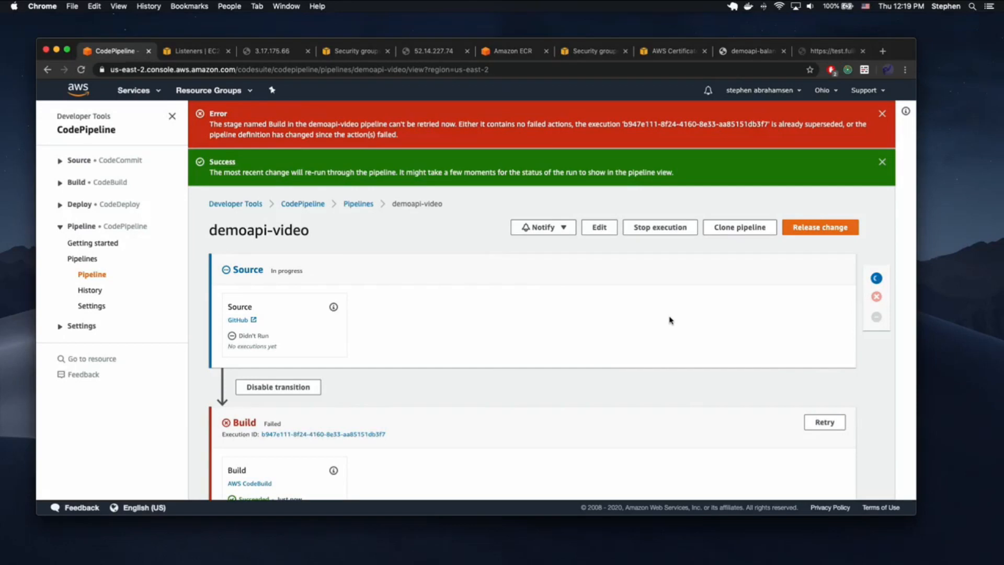
scroll(670, 321, "down", 5)
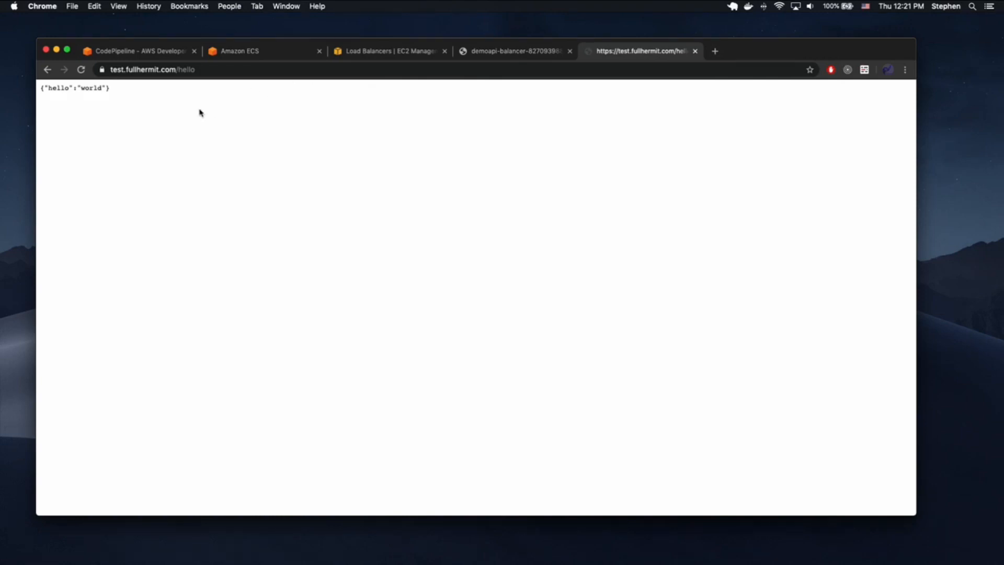
- Reload test.fullhermit.com/hello twice, then refresh the demoapi-video ECS service's deployments list
key("super+r")
key("super+r")
key("super+r")
key("super+r")
key("super+r")
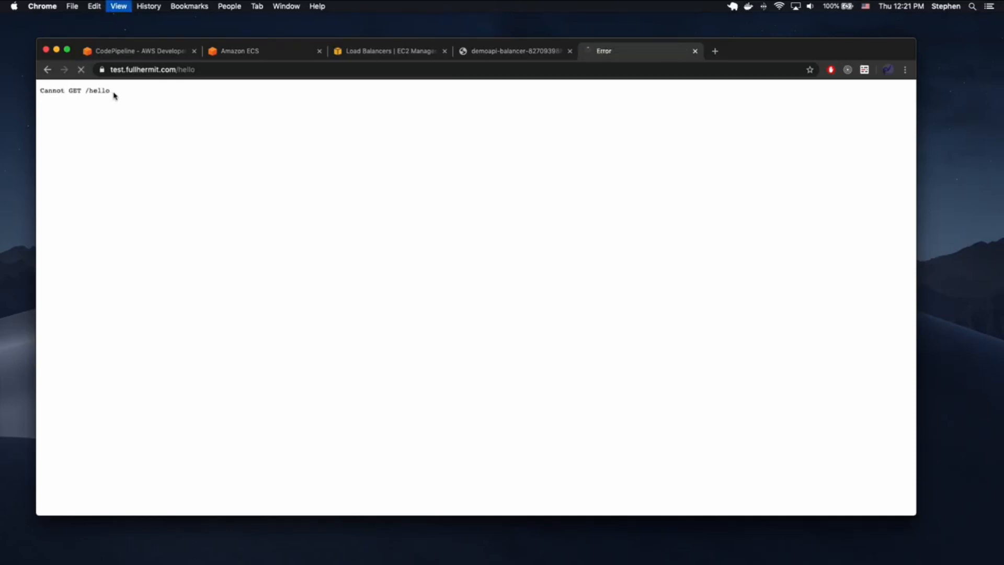
key("super+r")
key("super+r")
key("super+r")
key("super+r")
key("super+r")
key("super+r")
key("super+r")
key("super+r")
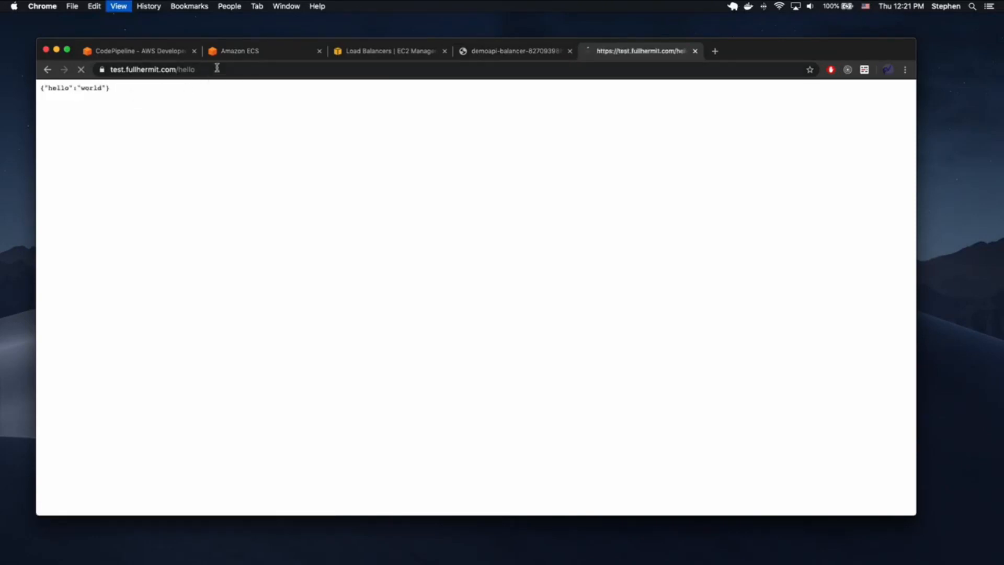
left_click(219, 52)
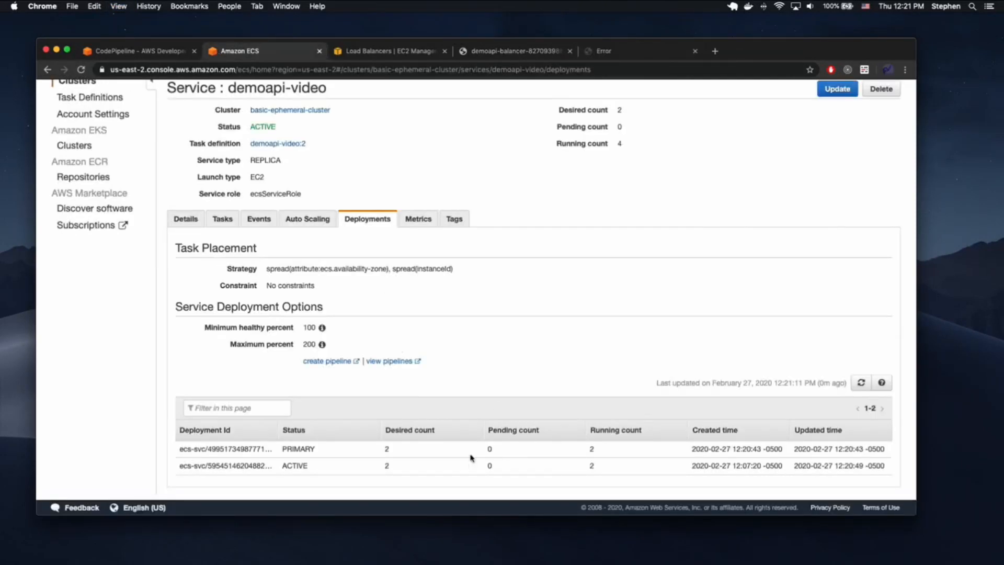
left_click(860, 383)
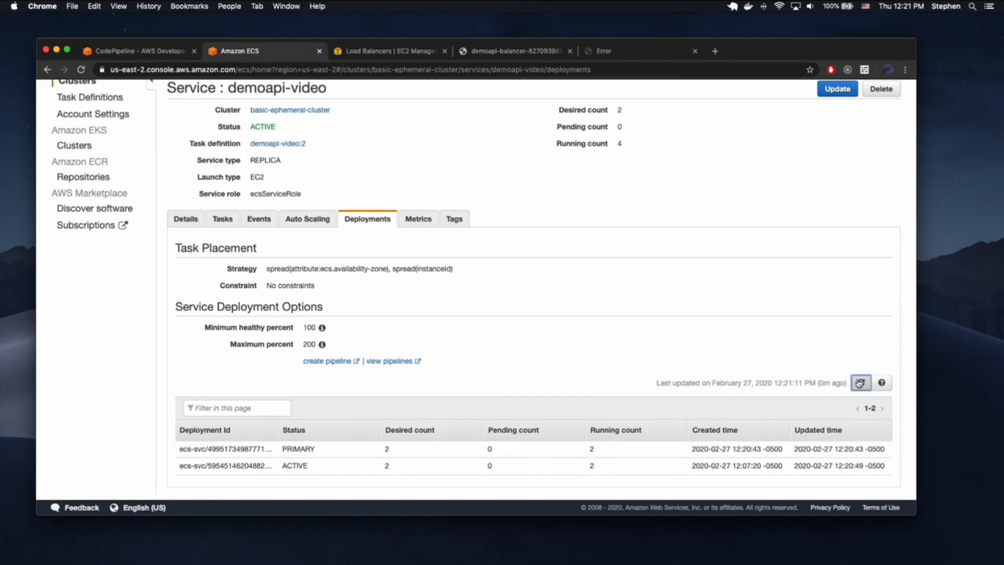